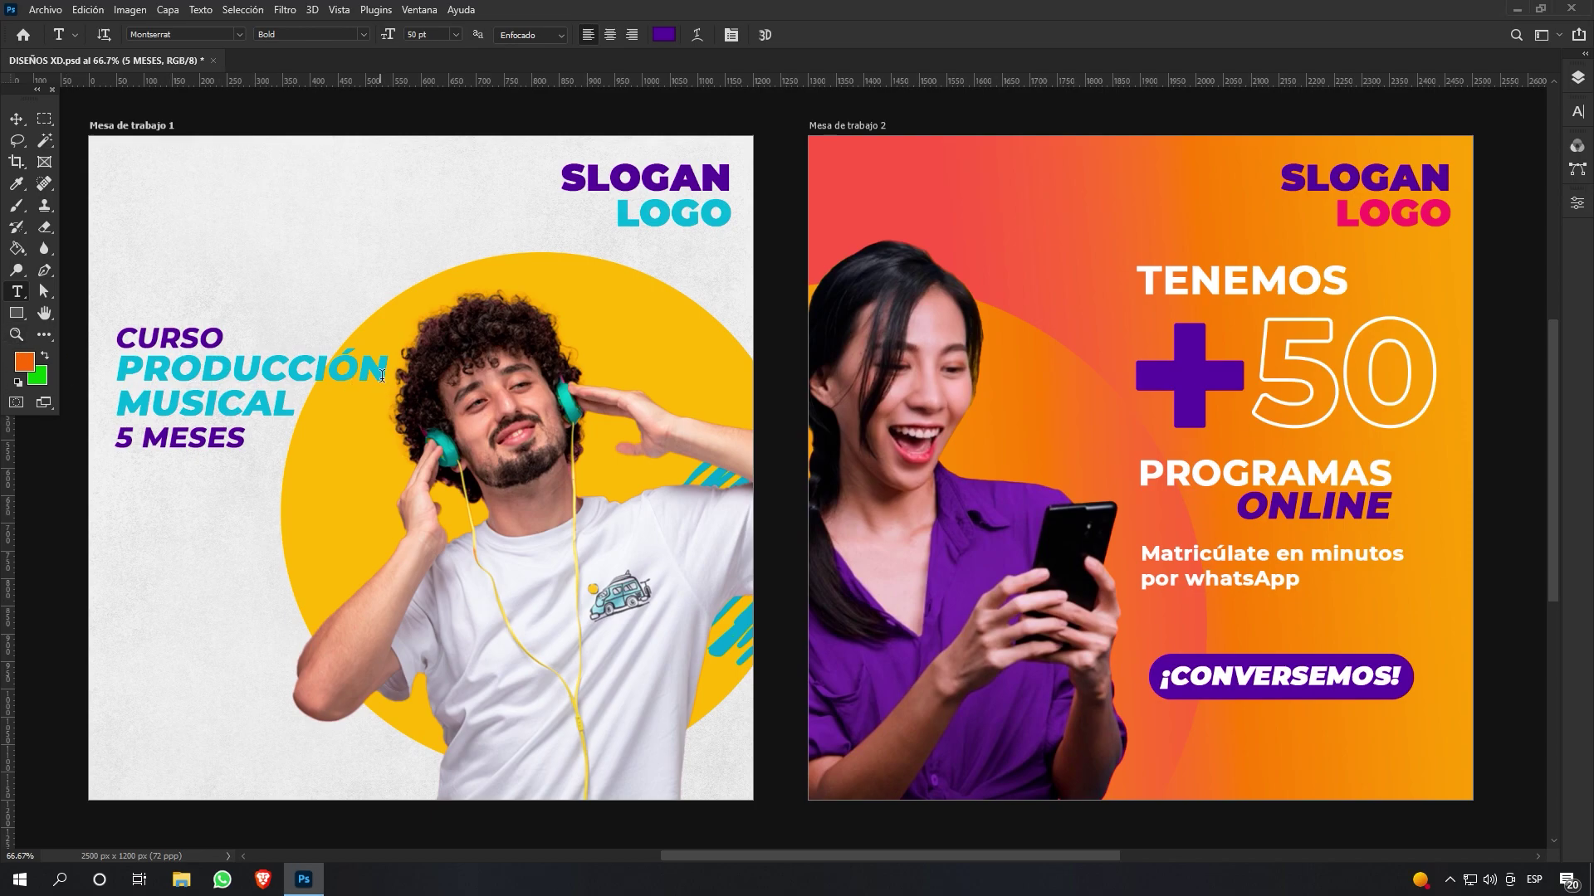
Set up a new 1200 x 1200 px artboard document at 72 ppi, naming it CURSO DE PHOTOSHOP
key(z)
drag(479, 403, 564, 408)
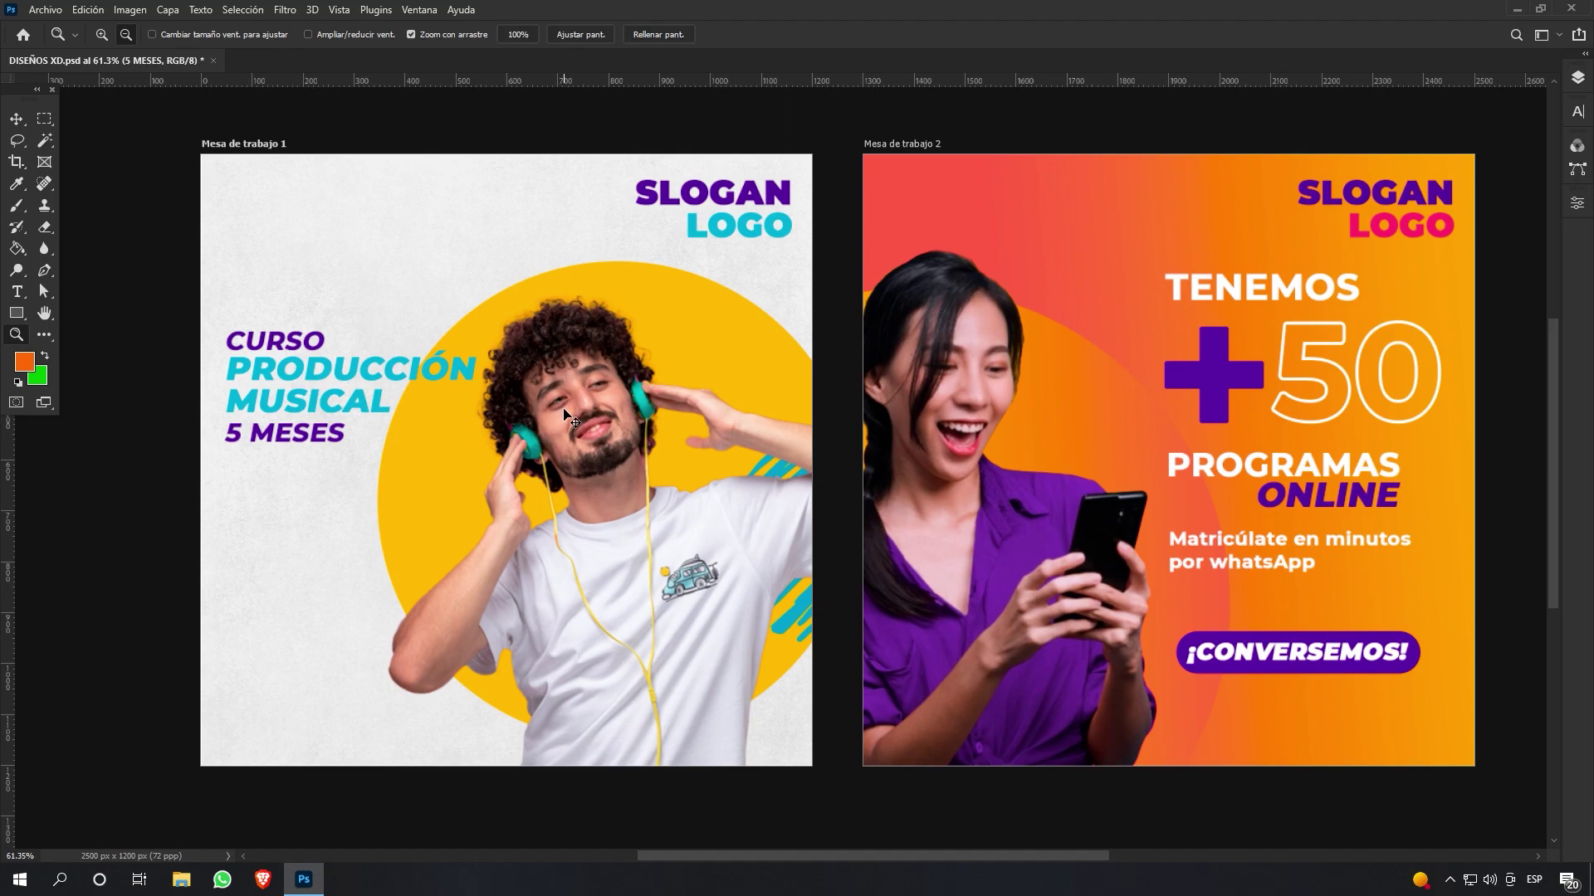
key(ctrl+n)
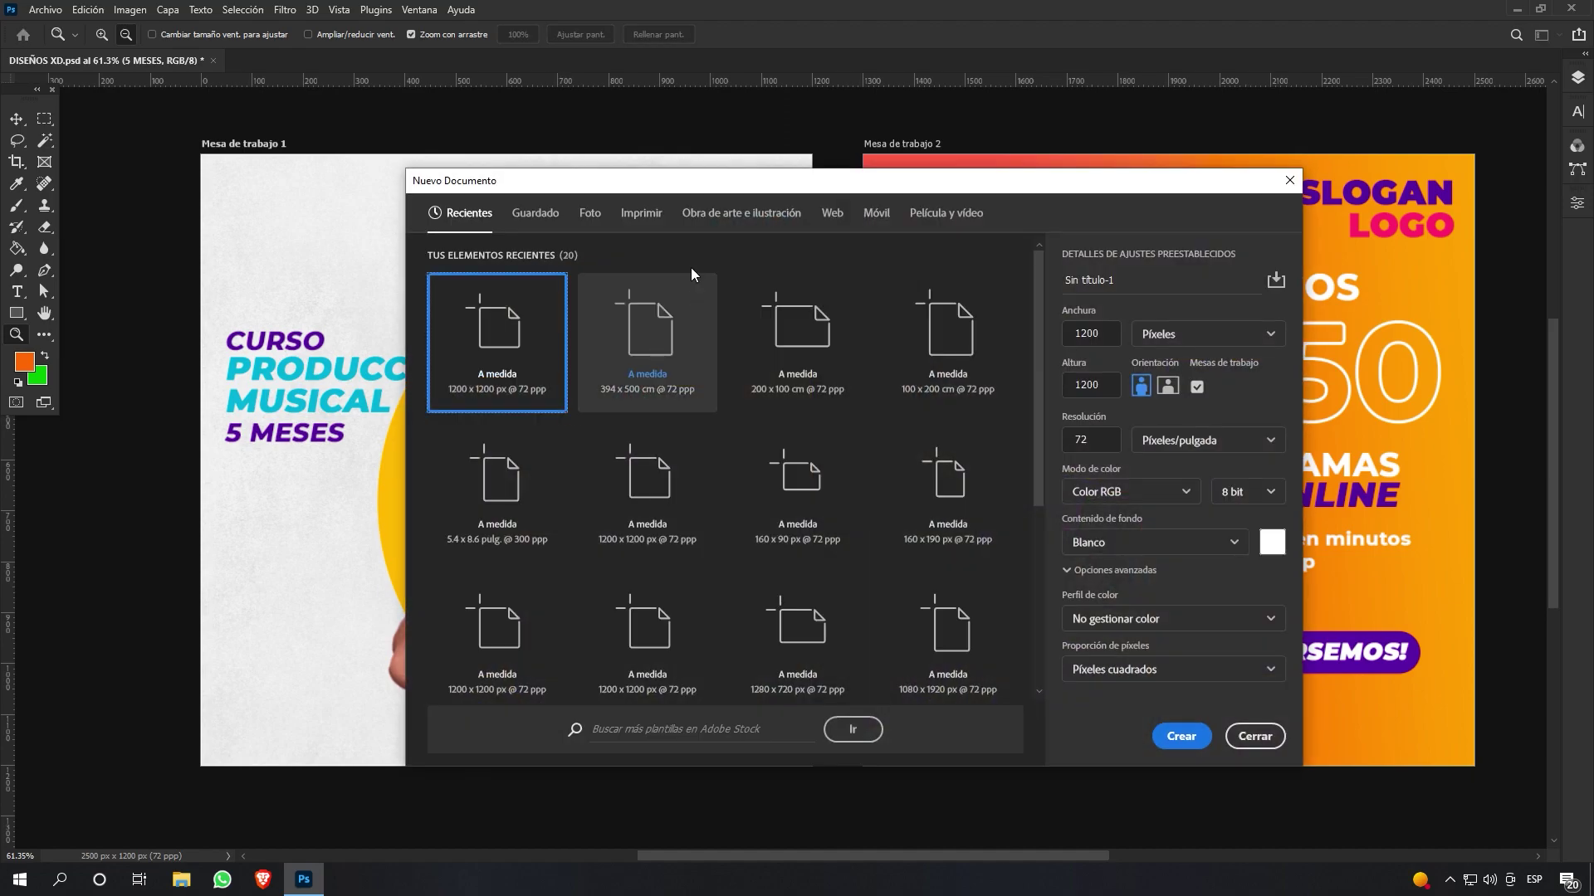
drag(672, 183, 624, 137)
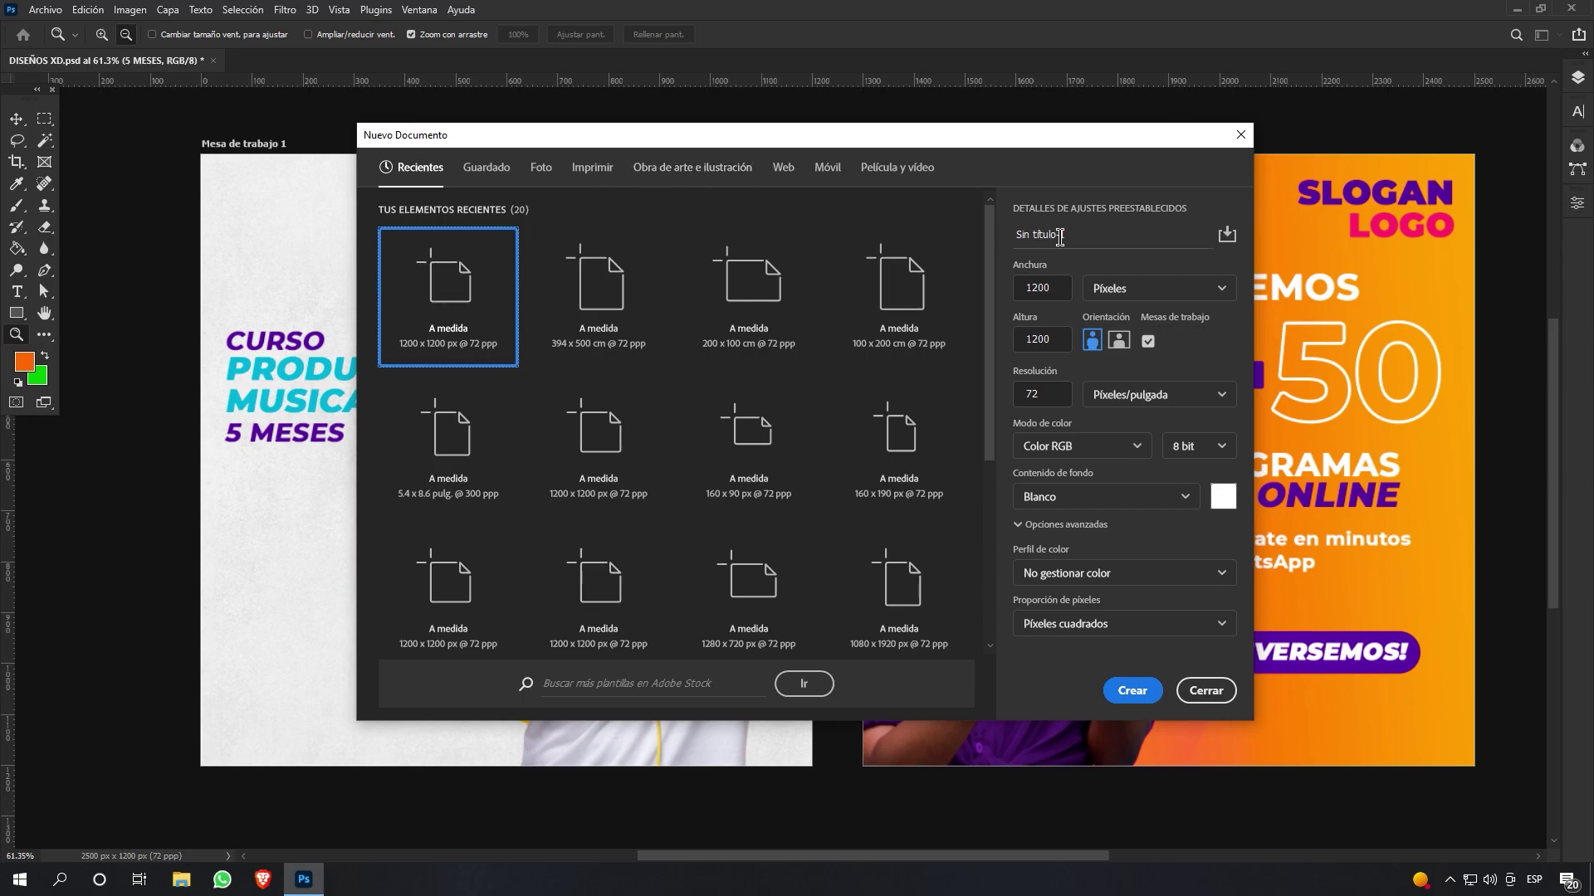
click(1100, 234)
text(CURSO DE PHOTOSHOP)
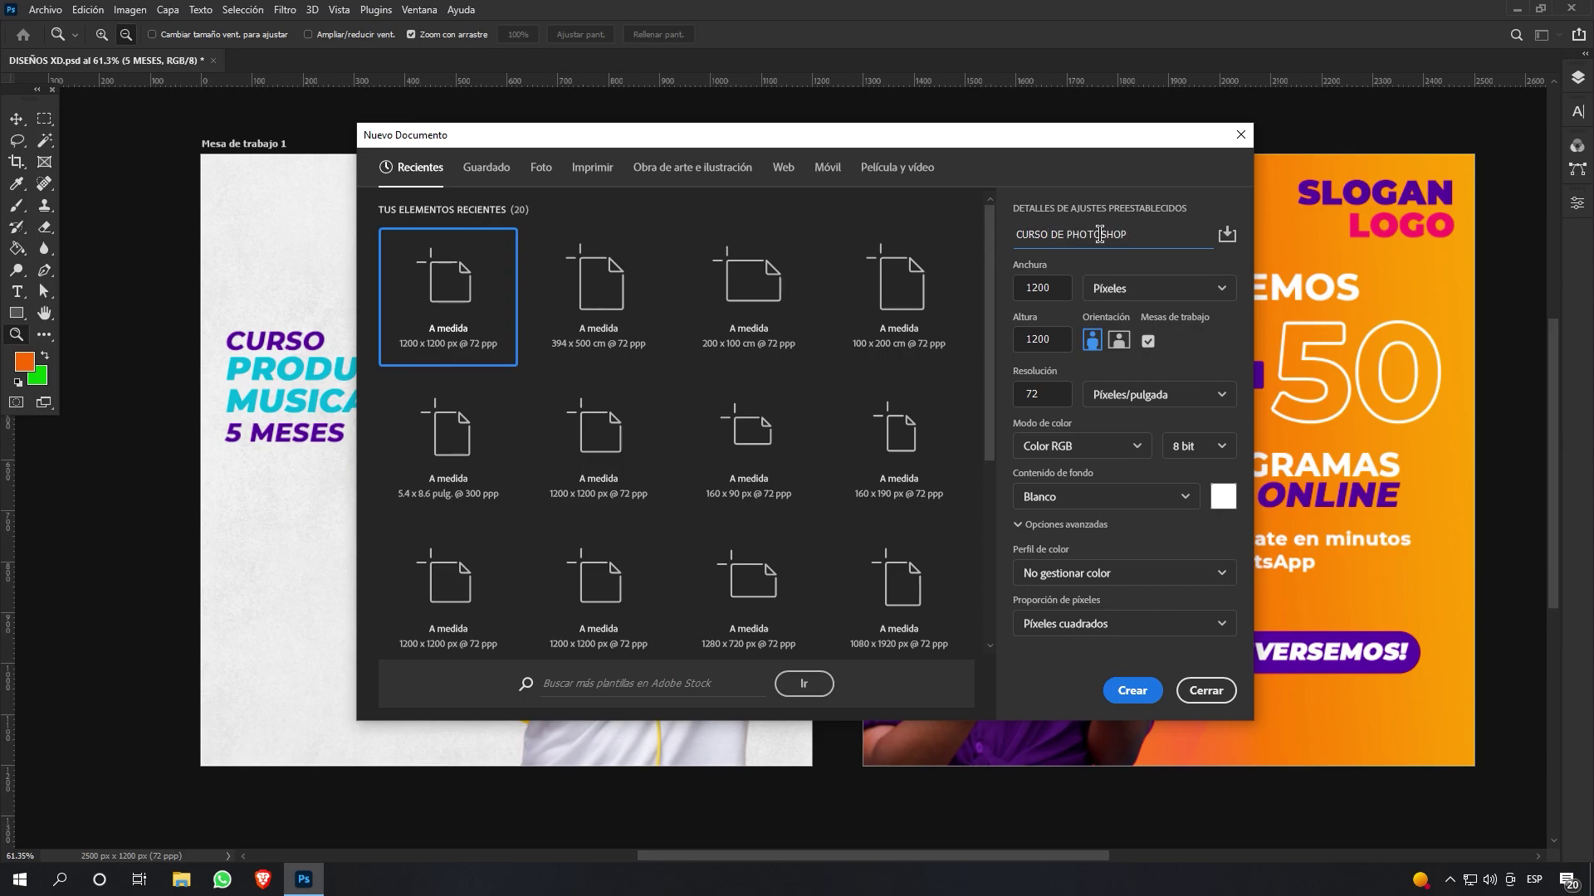
click(1147, 339)
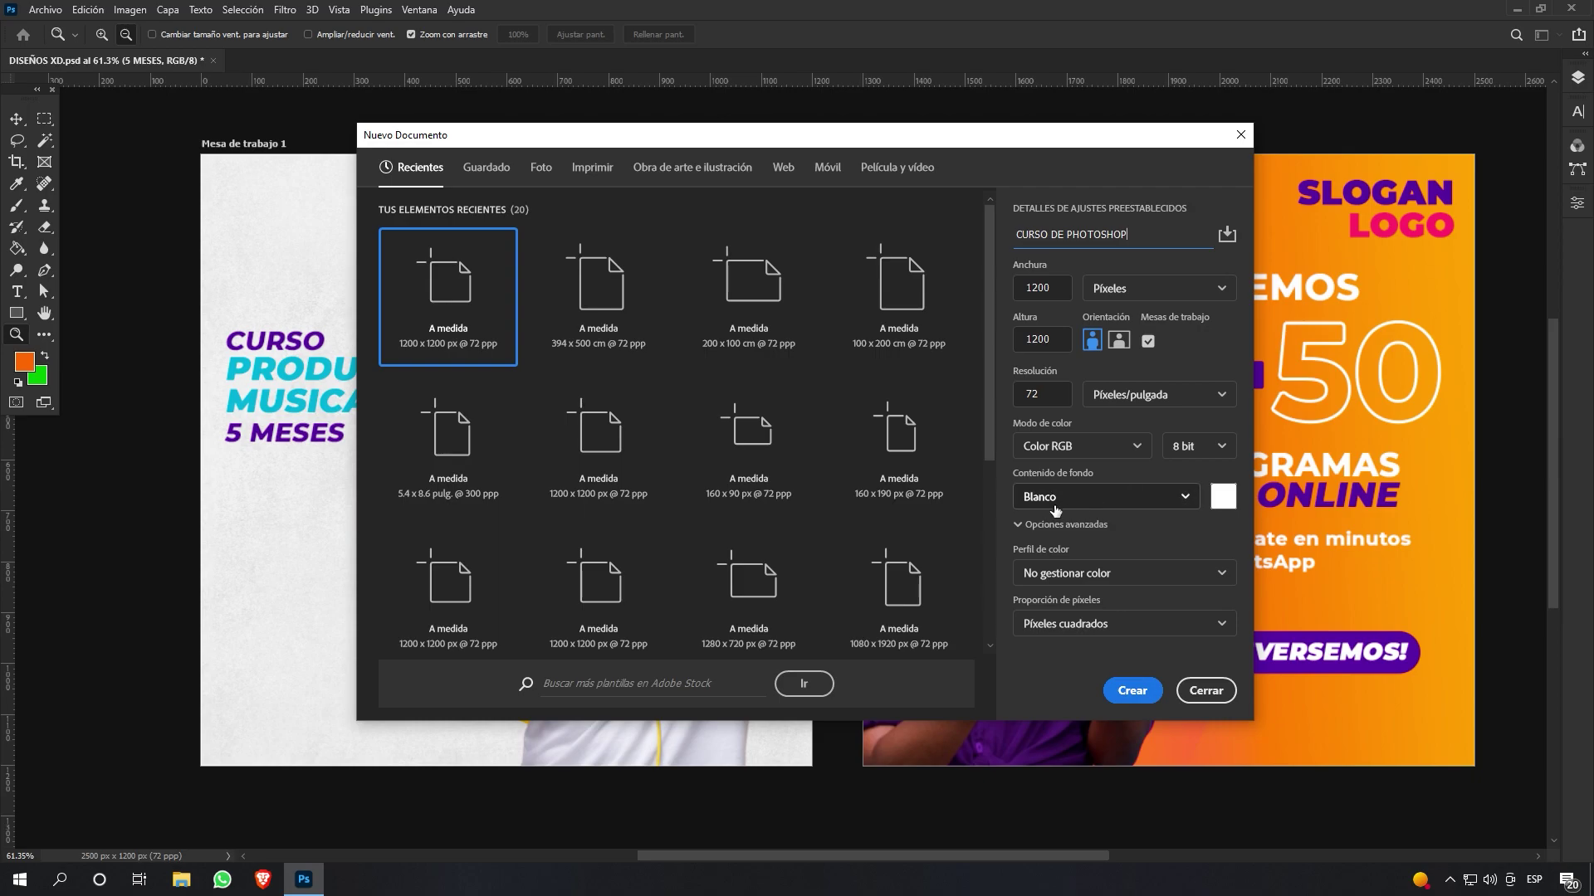
Save the new document settings as a preset named CURSO PS and create the document
click(1228, 235)
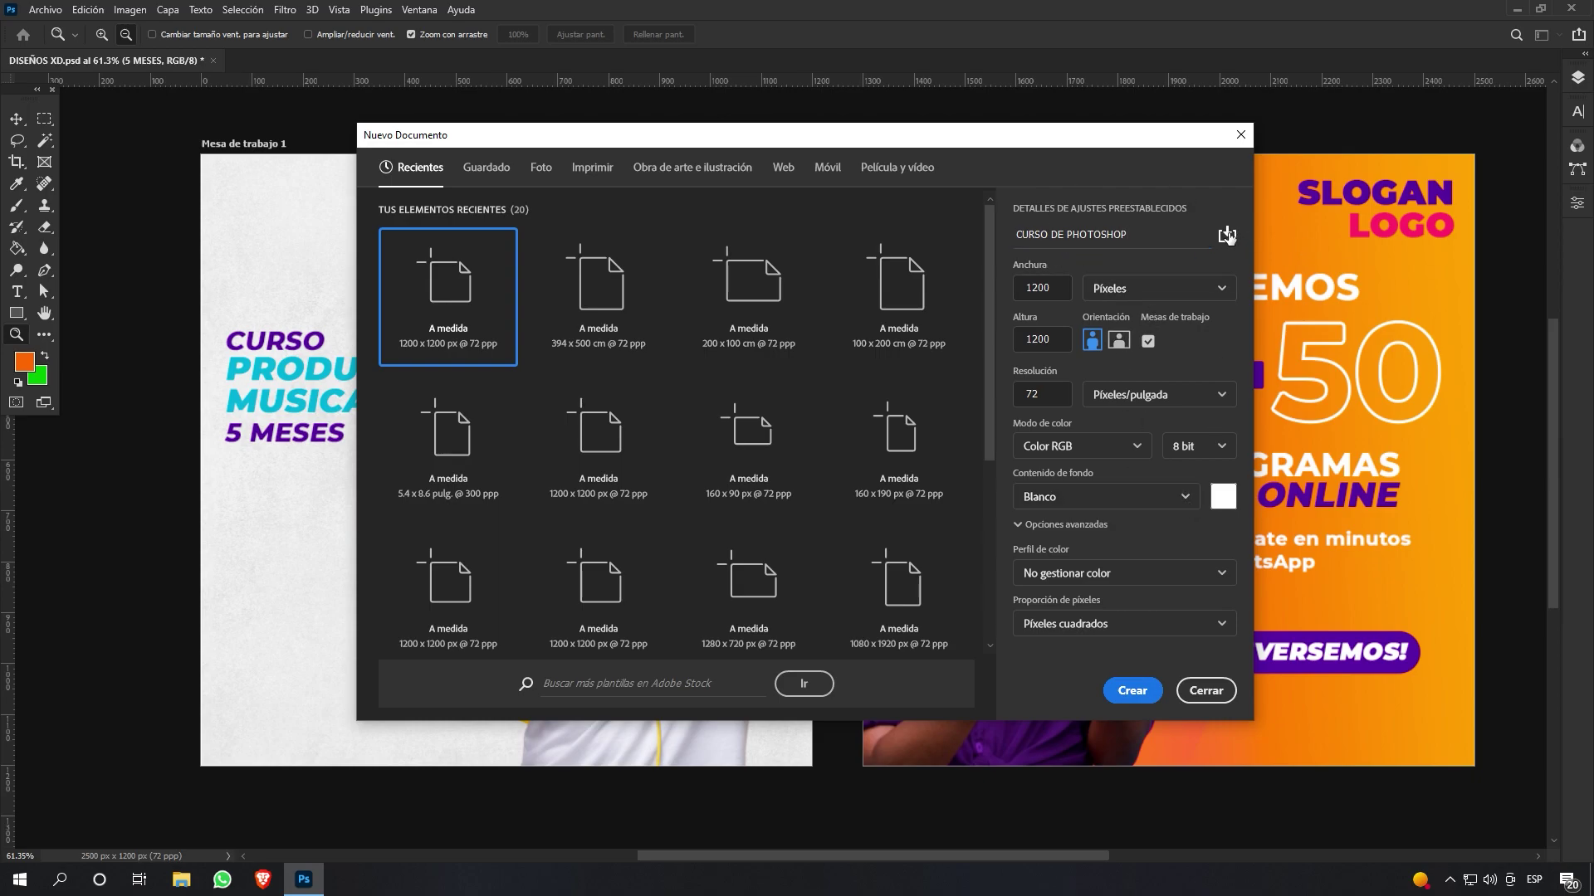
click(1228, 235)
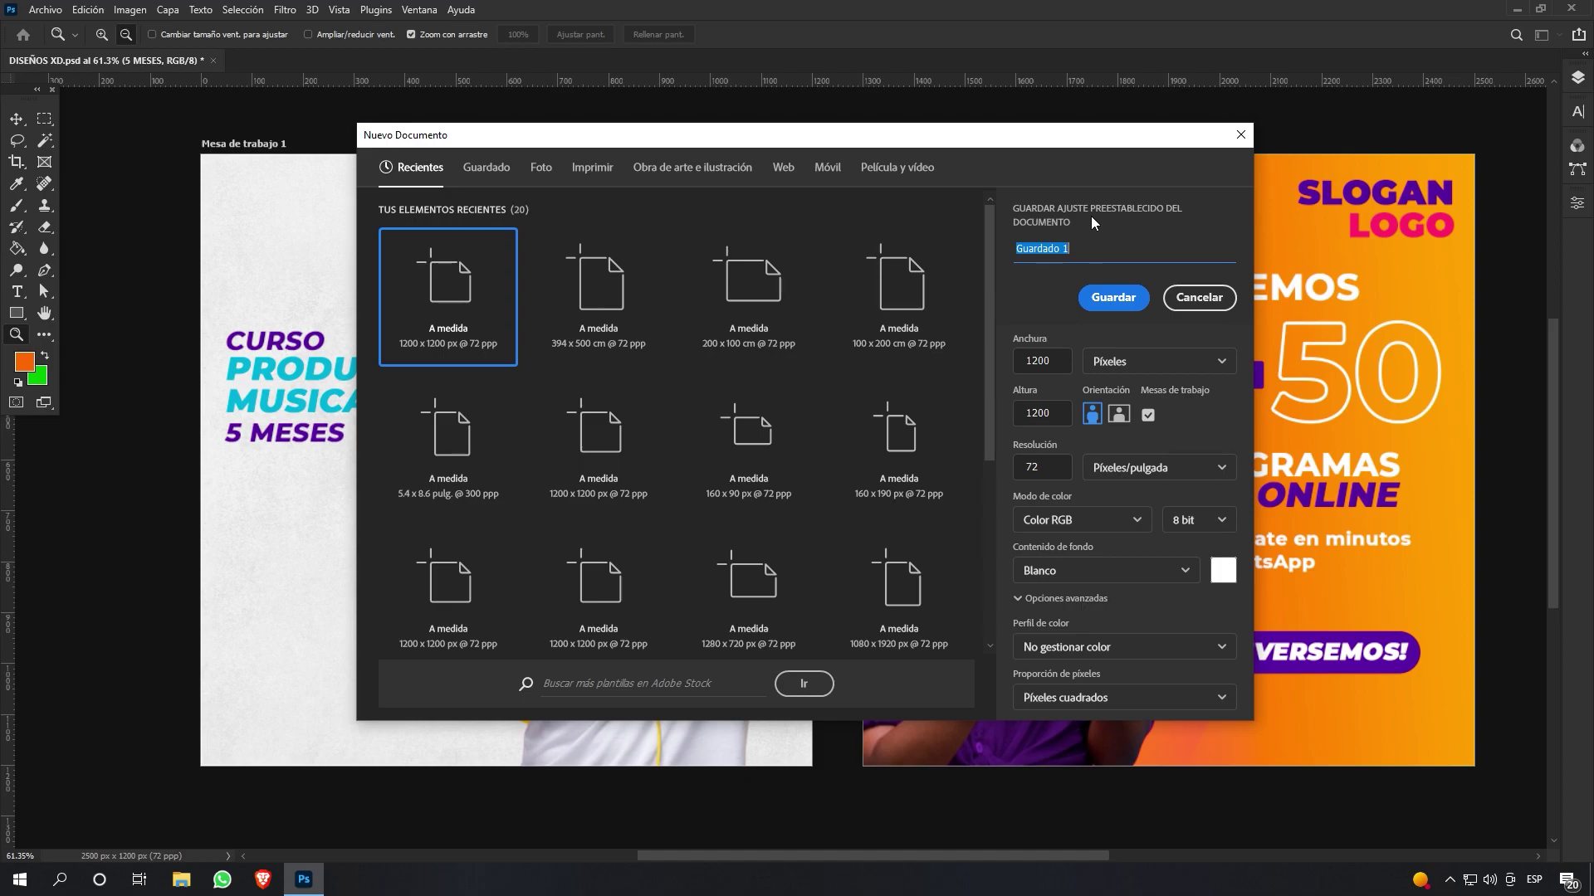
text(CURSO p)
key(BackSpace)
key(BackSpace)
text(PS)
click(1128, 298)
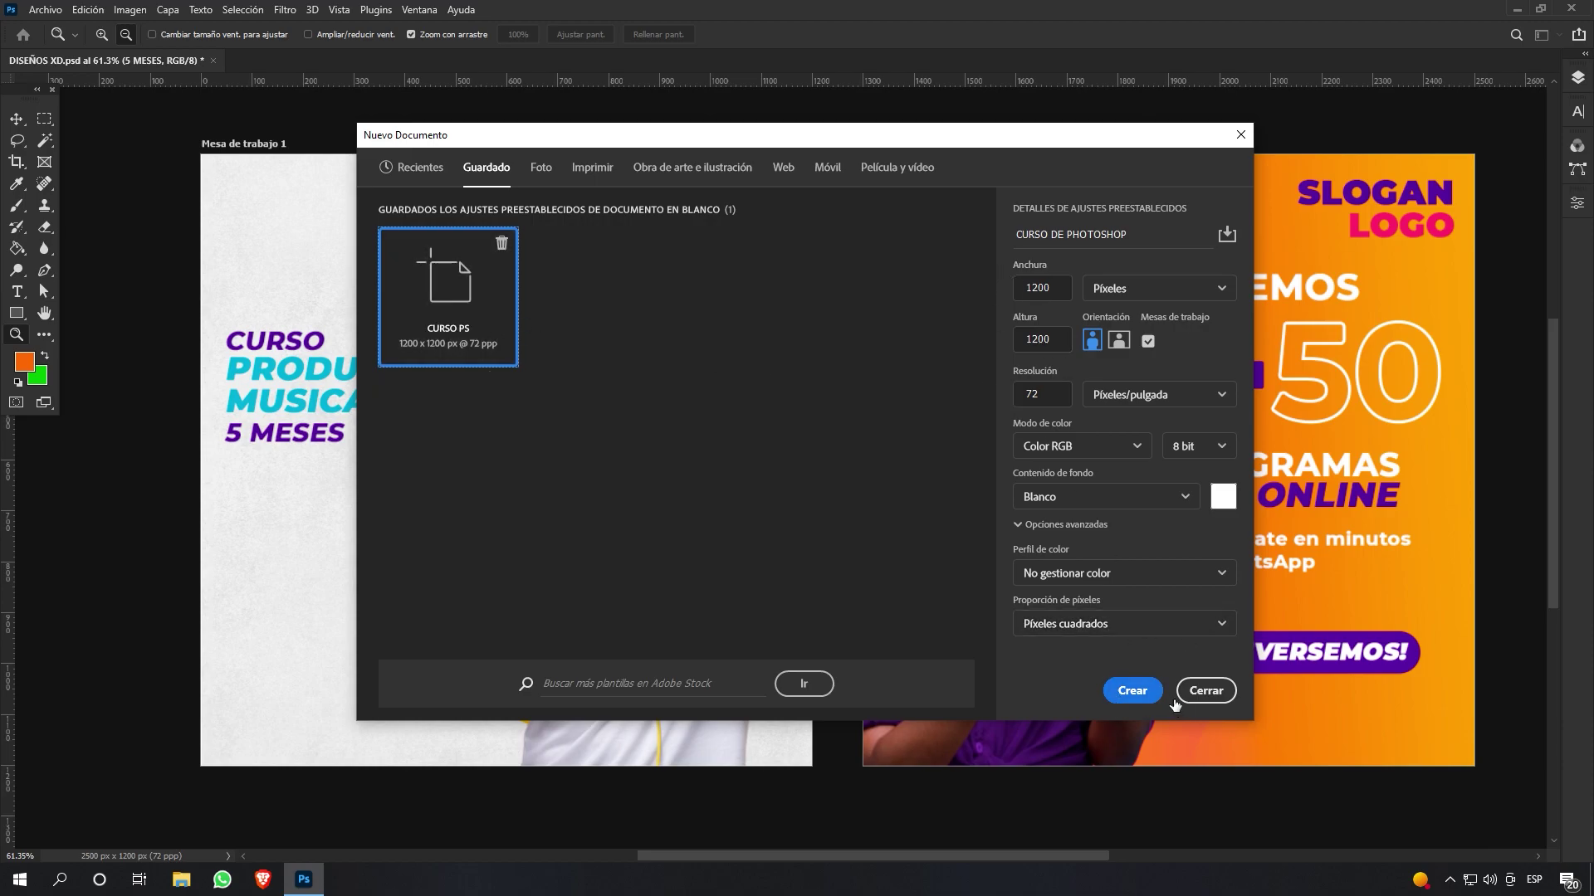
click(1134, 691)
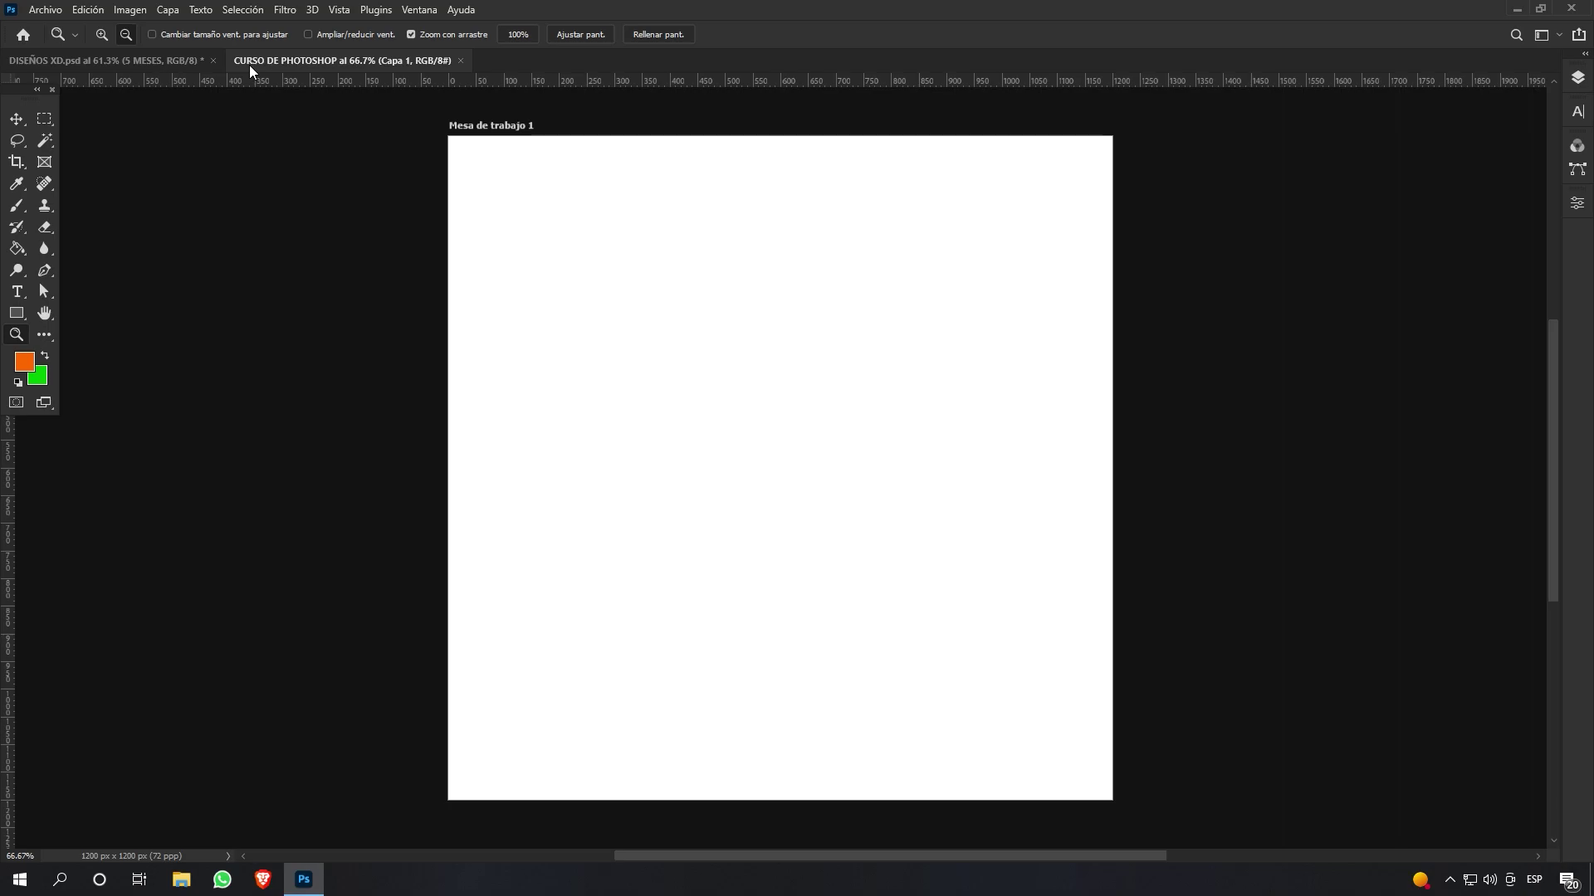
Place the embedded image young-man-enjoying-with-song on the artboard at its default size
click(45, 10)
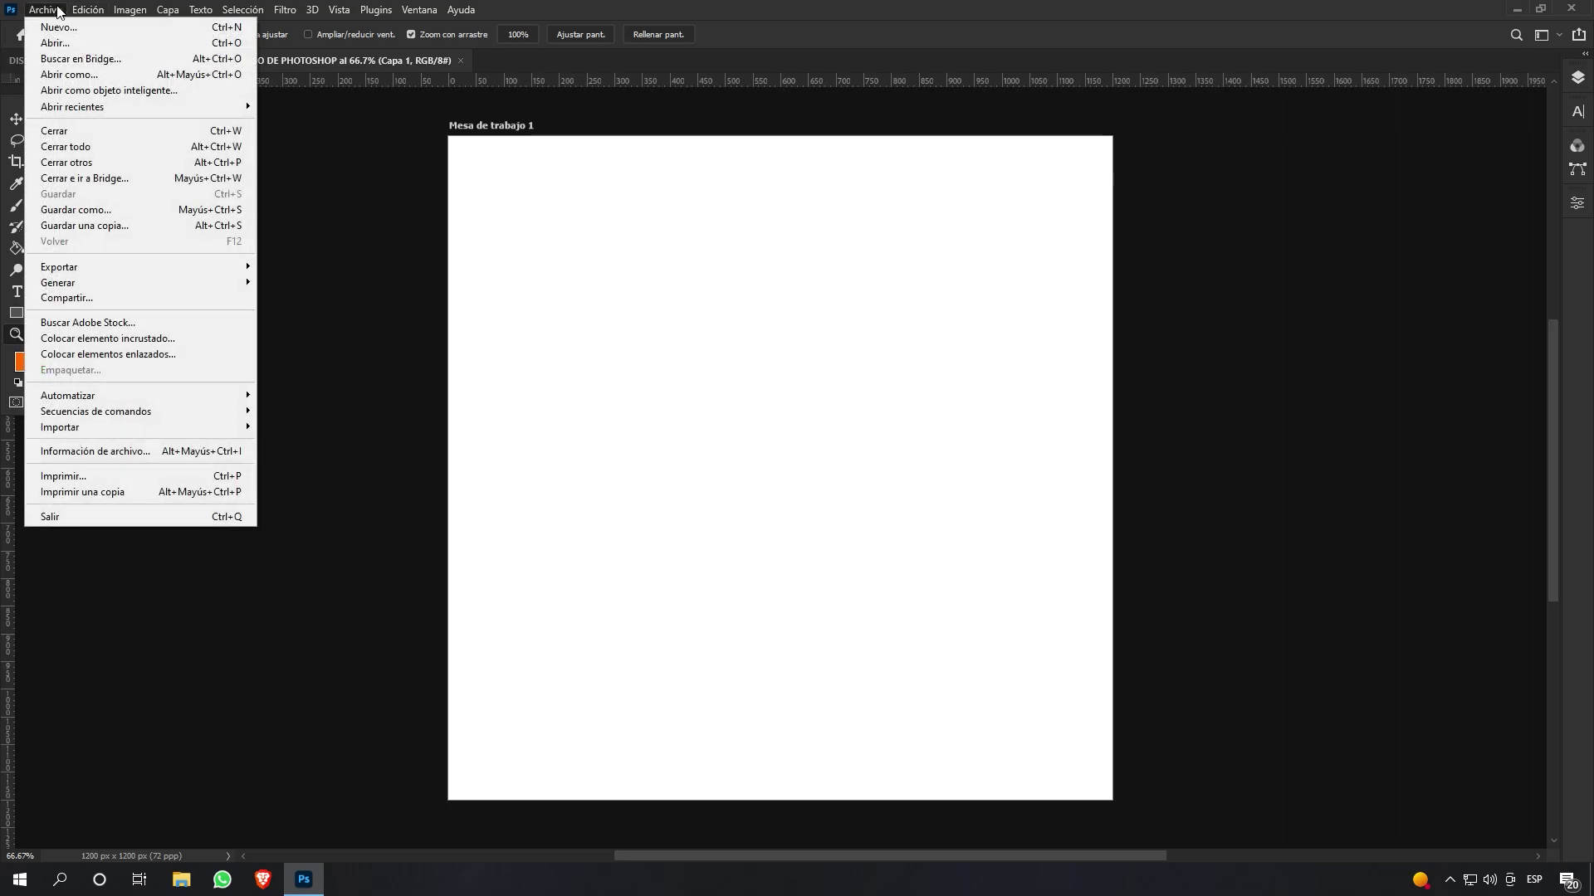
click(152, 344)
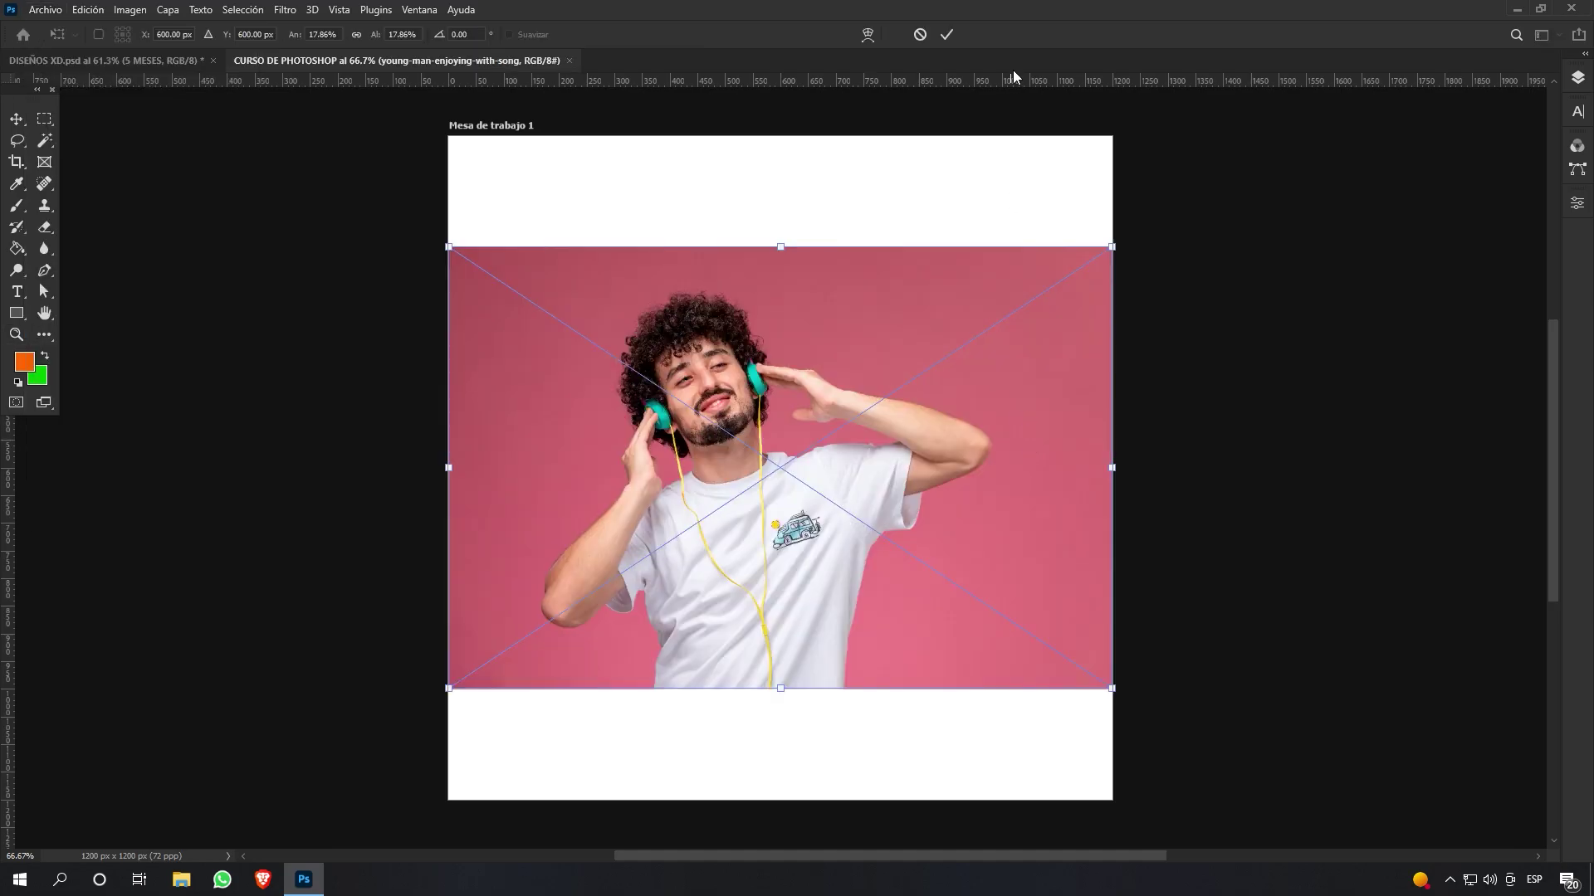
click(945, 34)
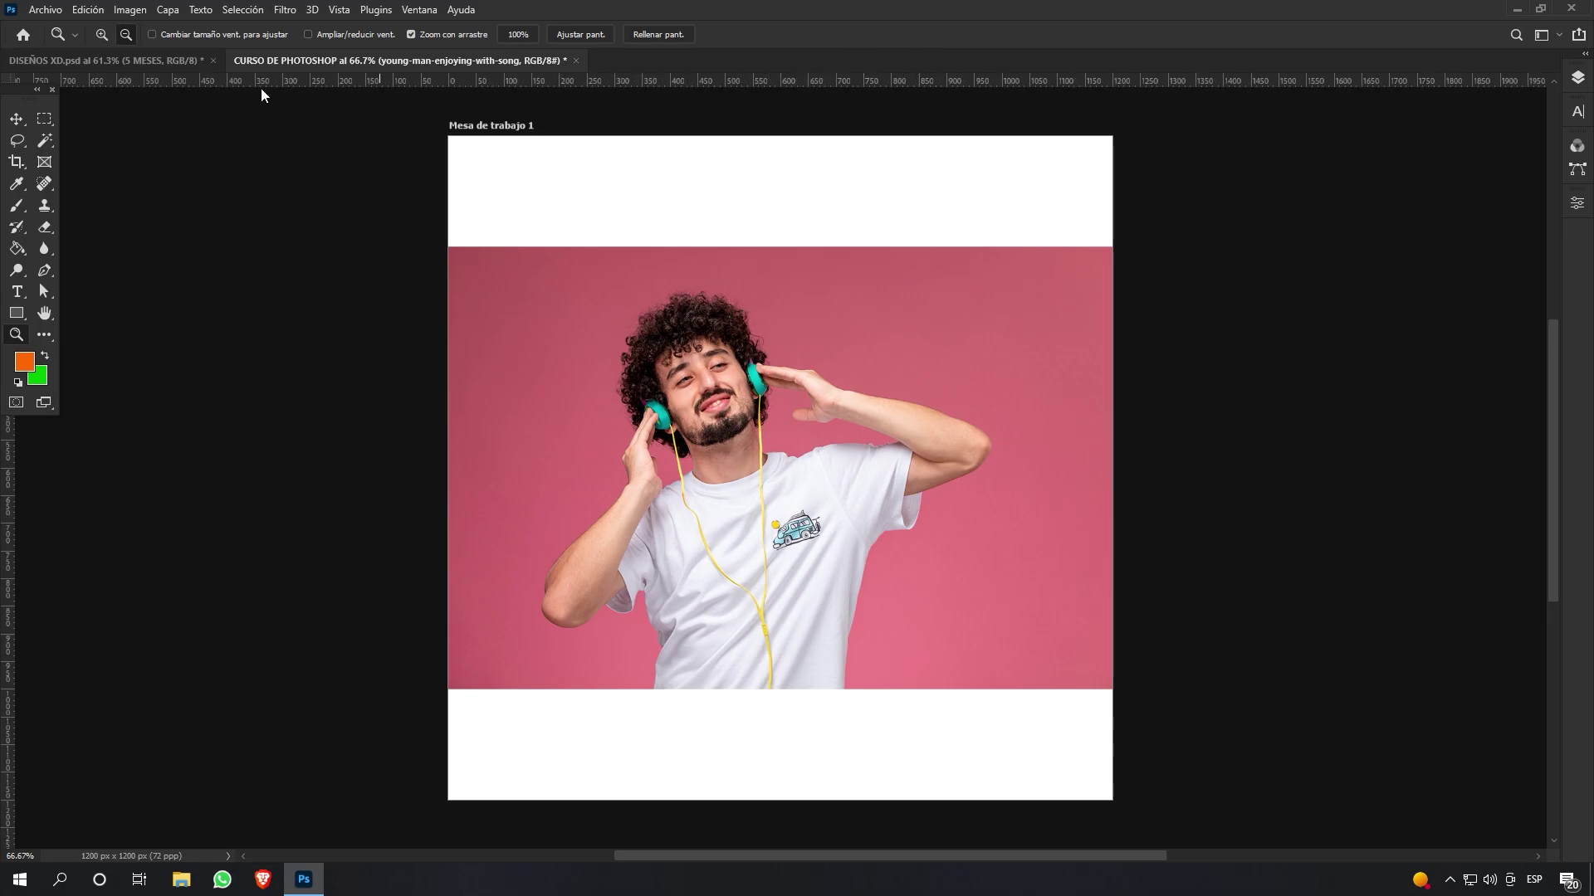
Select the man in the placed photo using the Magic Wand's Select Subject option
click(183, 62)
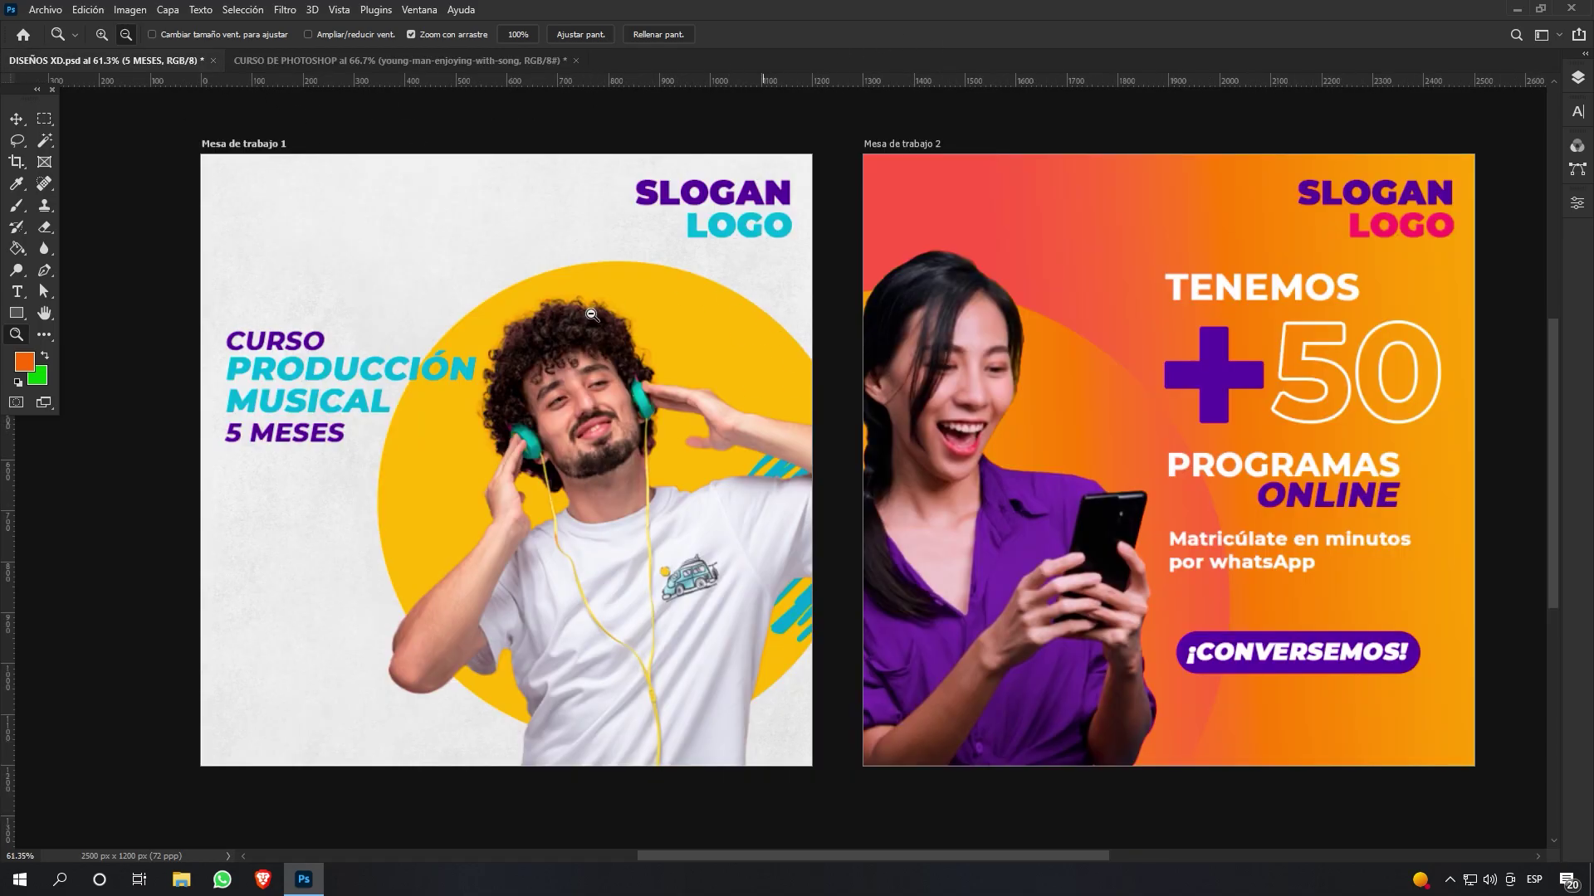
click(355, 60)
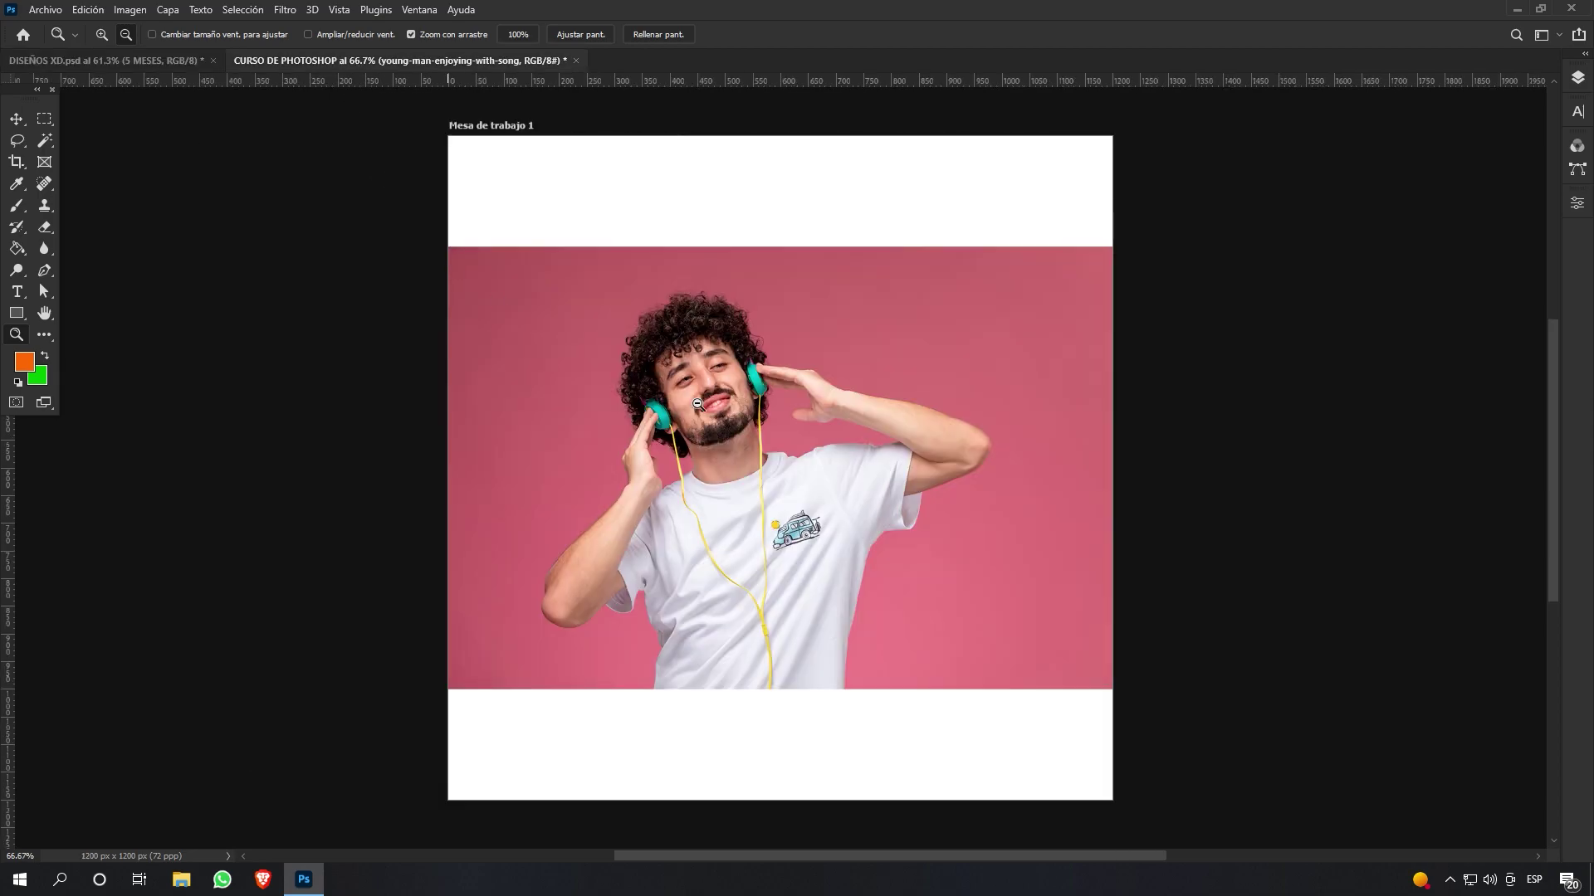
click(1577, 77)
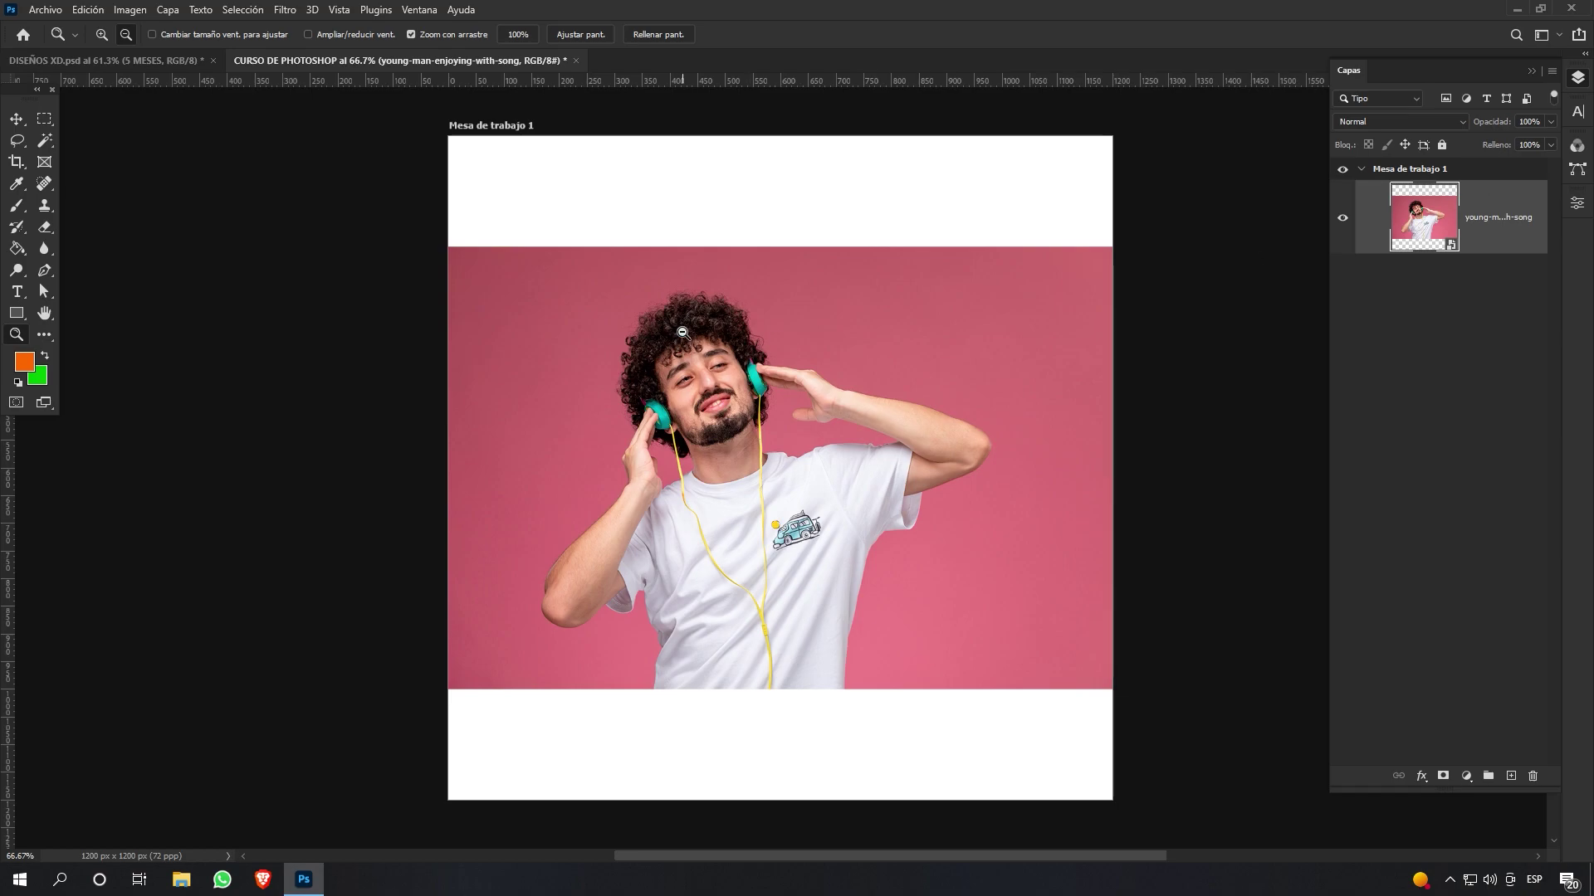
click(16, 119)
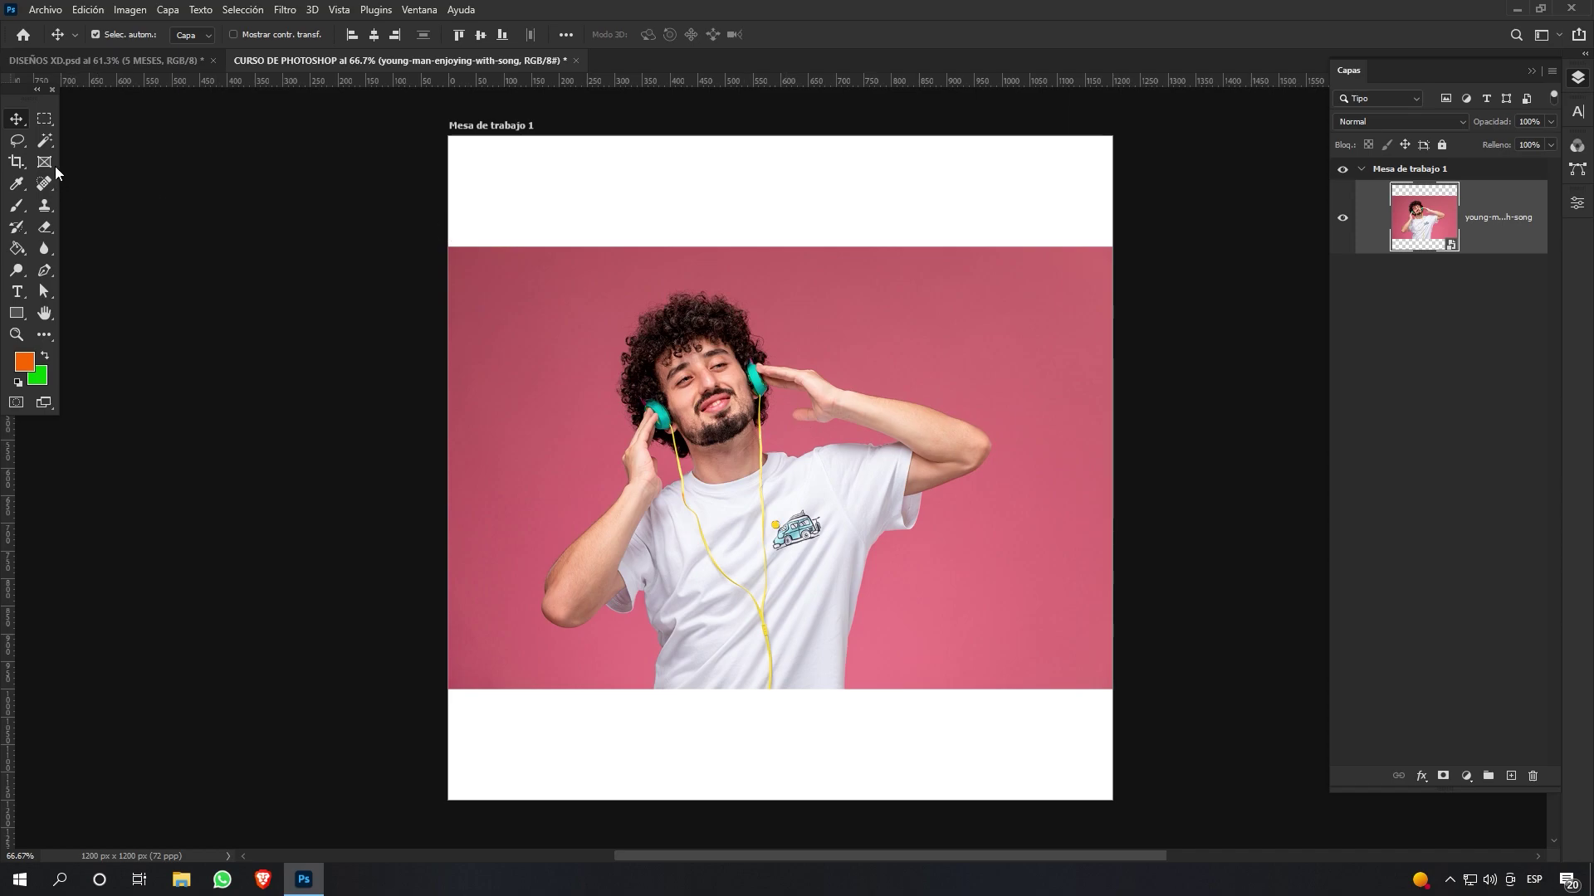
click(45, 141)
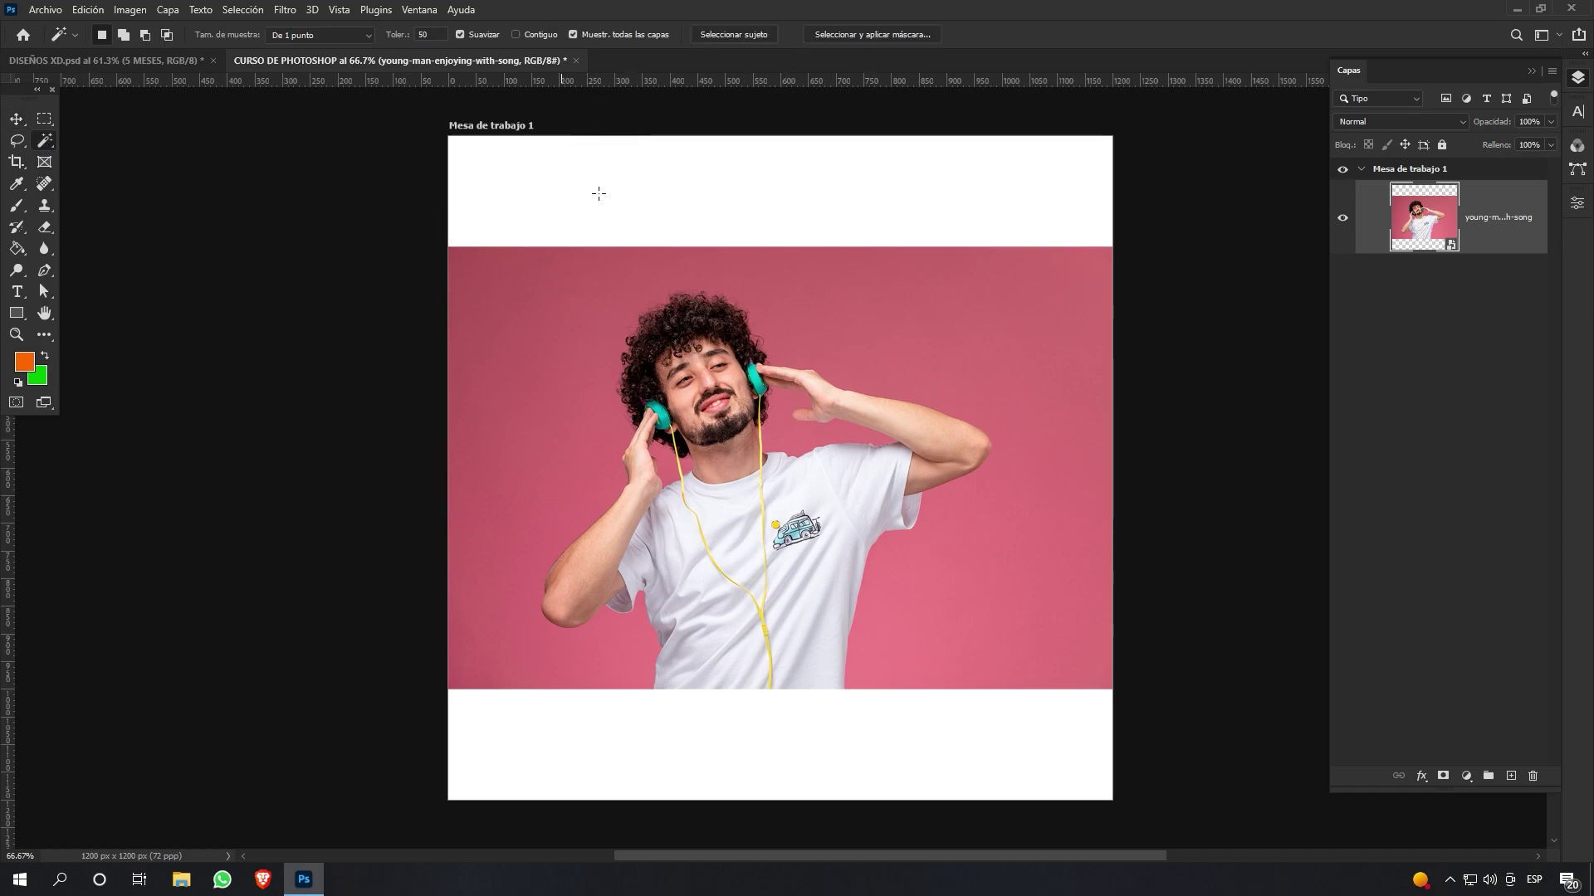
click(727, 34)
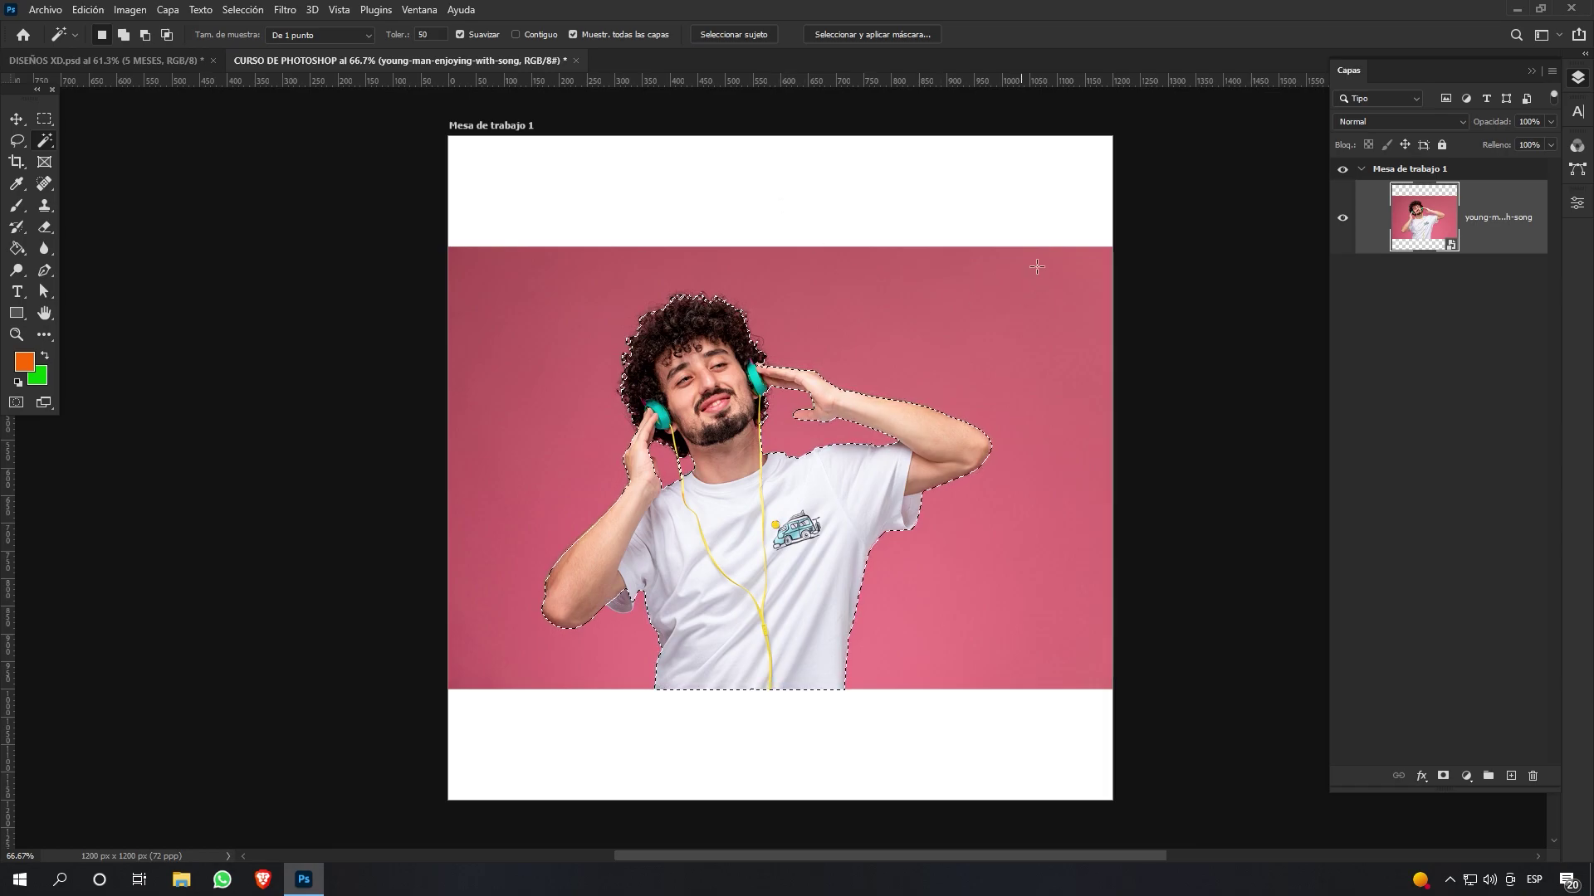
Rasterize the placed photo layer so that the Eraser tool can edit its pixels
click(50, 230)
click(149, 227)
click(669, 362)
click(751, 341)
Try erasing across the man's hair and face inside the selection, and undo the strokes
mouse_move(656, 353)
mouse_down()
mouse_move(709, 350)
mouse_move(665, 356)
mouse_move(658, 340)
mouse_move(710, 389)
mouse_up()
key(ctrl+z)
key(ctrl+z)
key(ctrl+z)
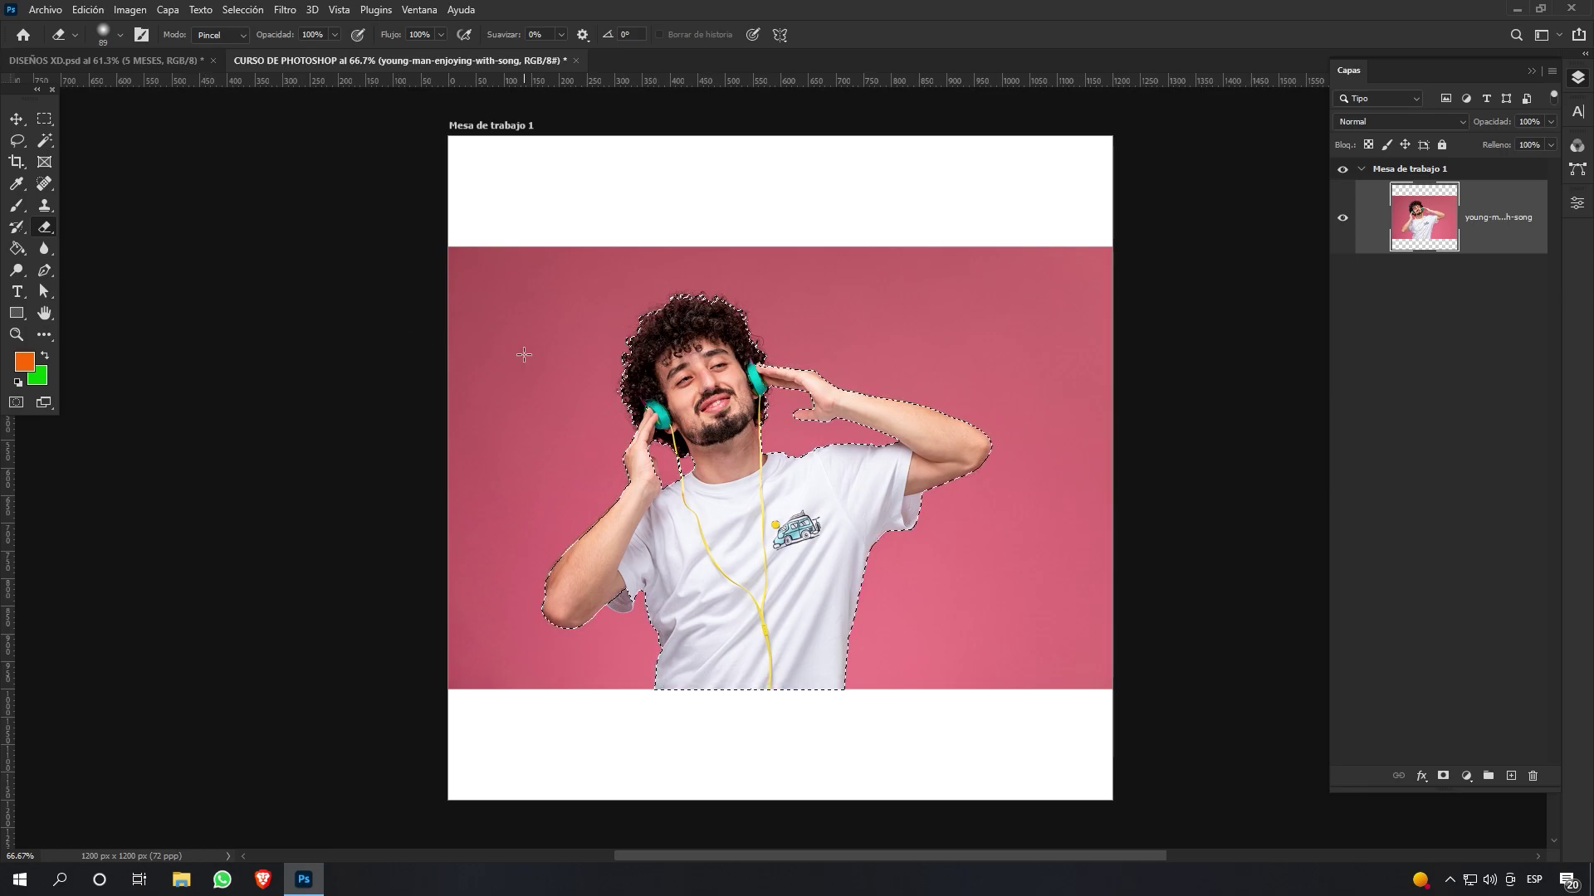
Invert the selection, erase the entire pink background around the man, and deselect
click(243, 10)
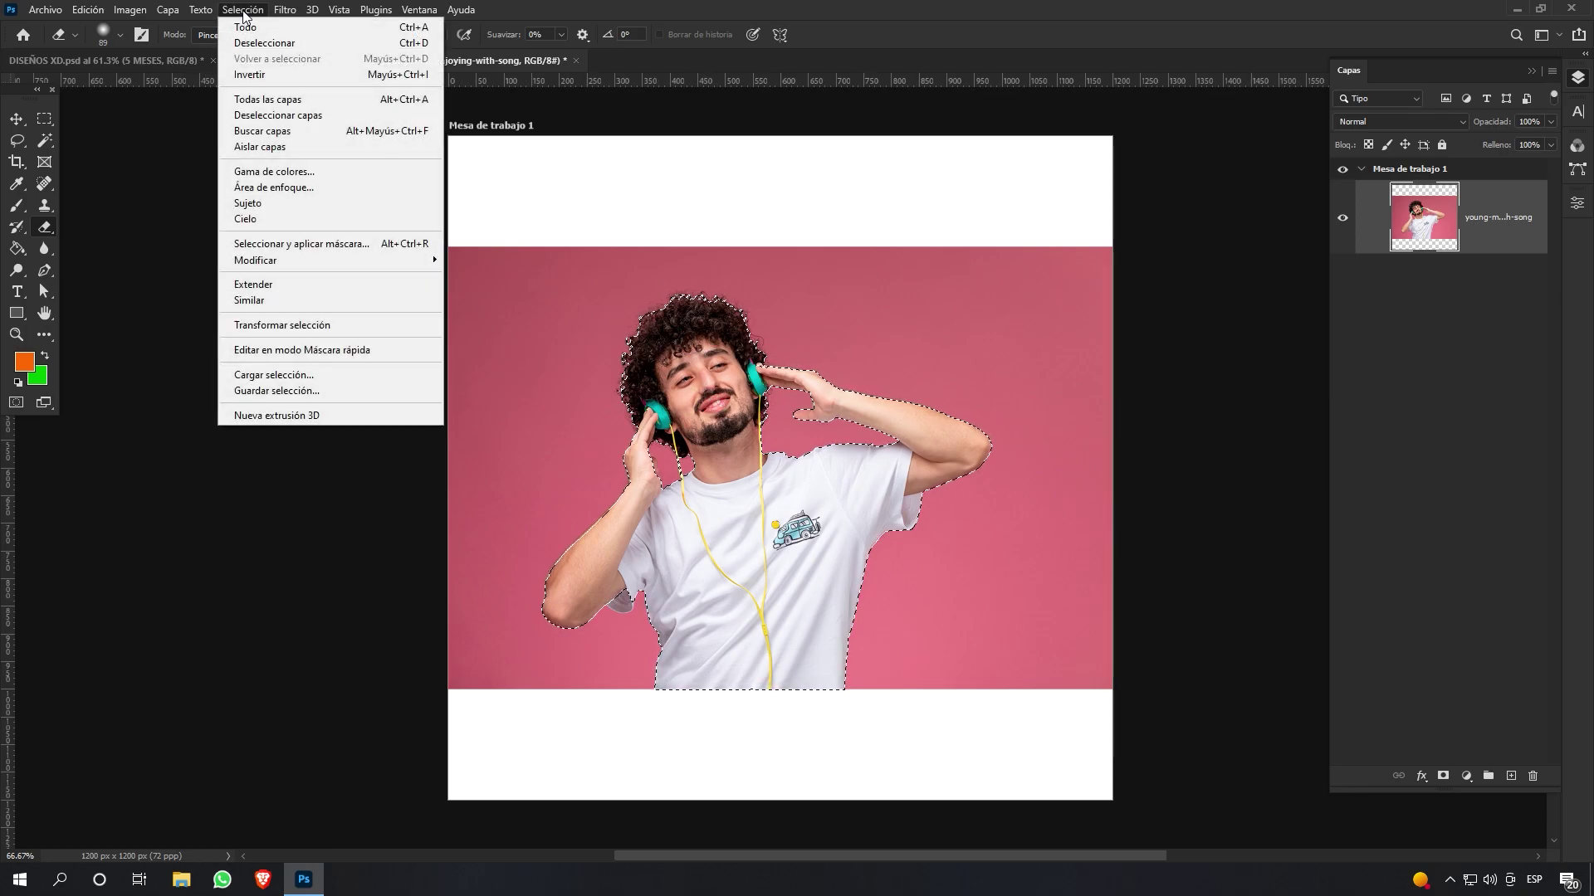
click(273, 76)
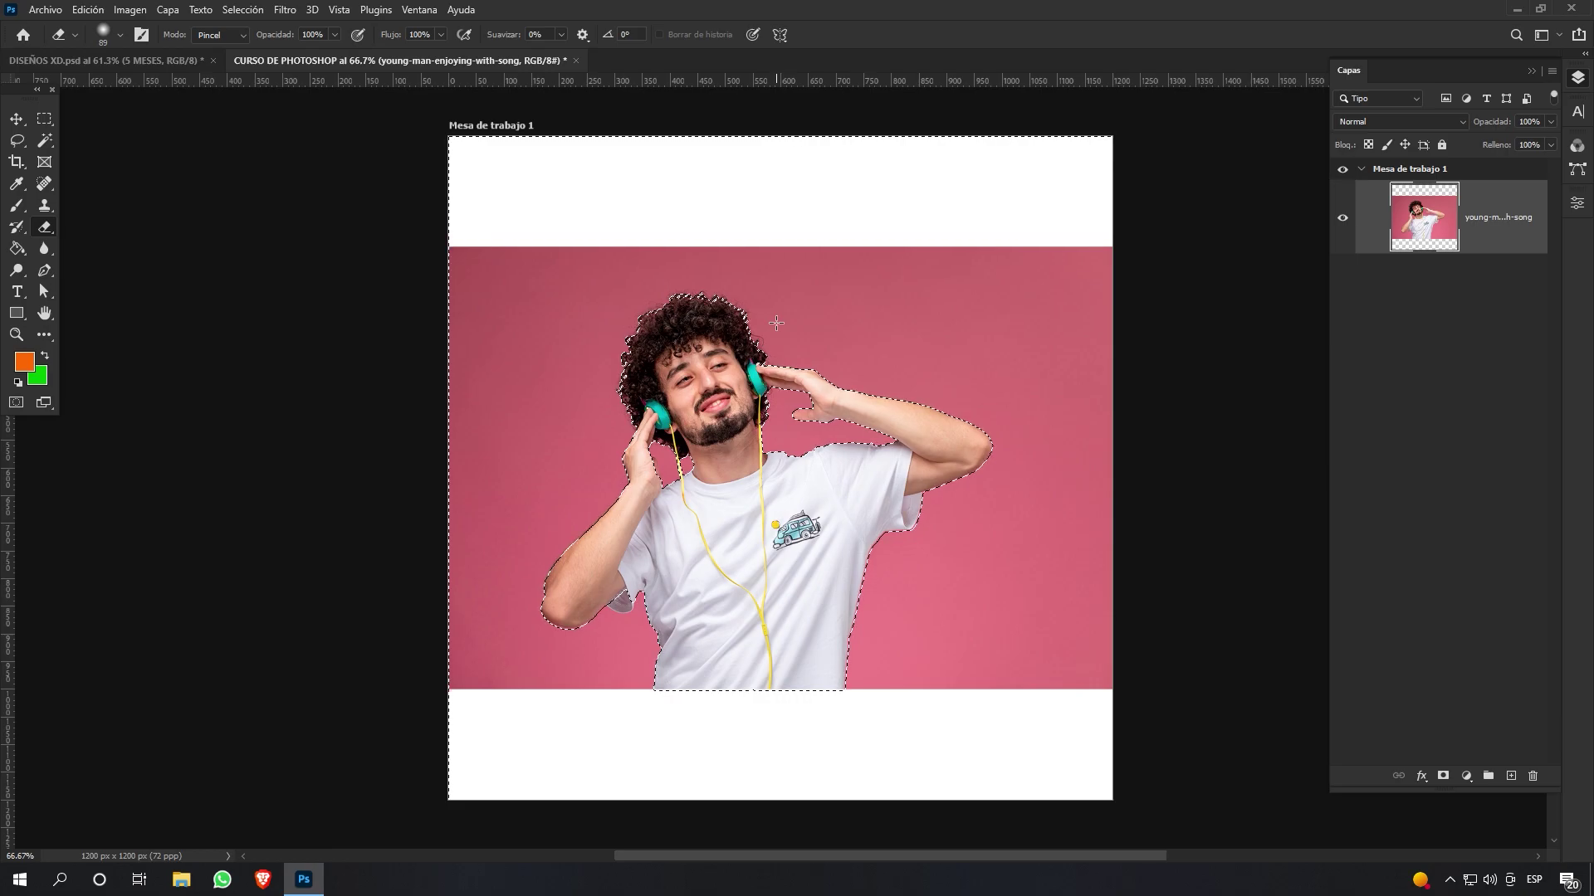
right_click(602, 307)
mouse_move(593, 306)
mouse_down()
mouse_move(664, 317)
mouse_move(613, 314)
mouse_move(627, 299)
mouse_move(574, 288)
mouse_up()
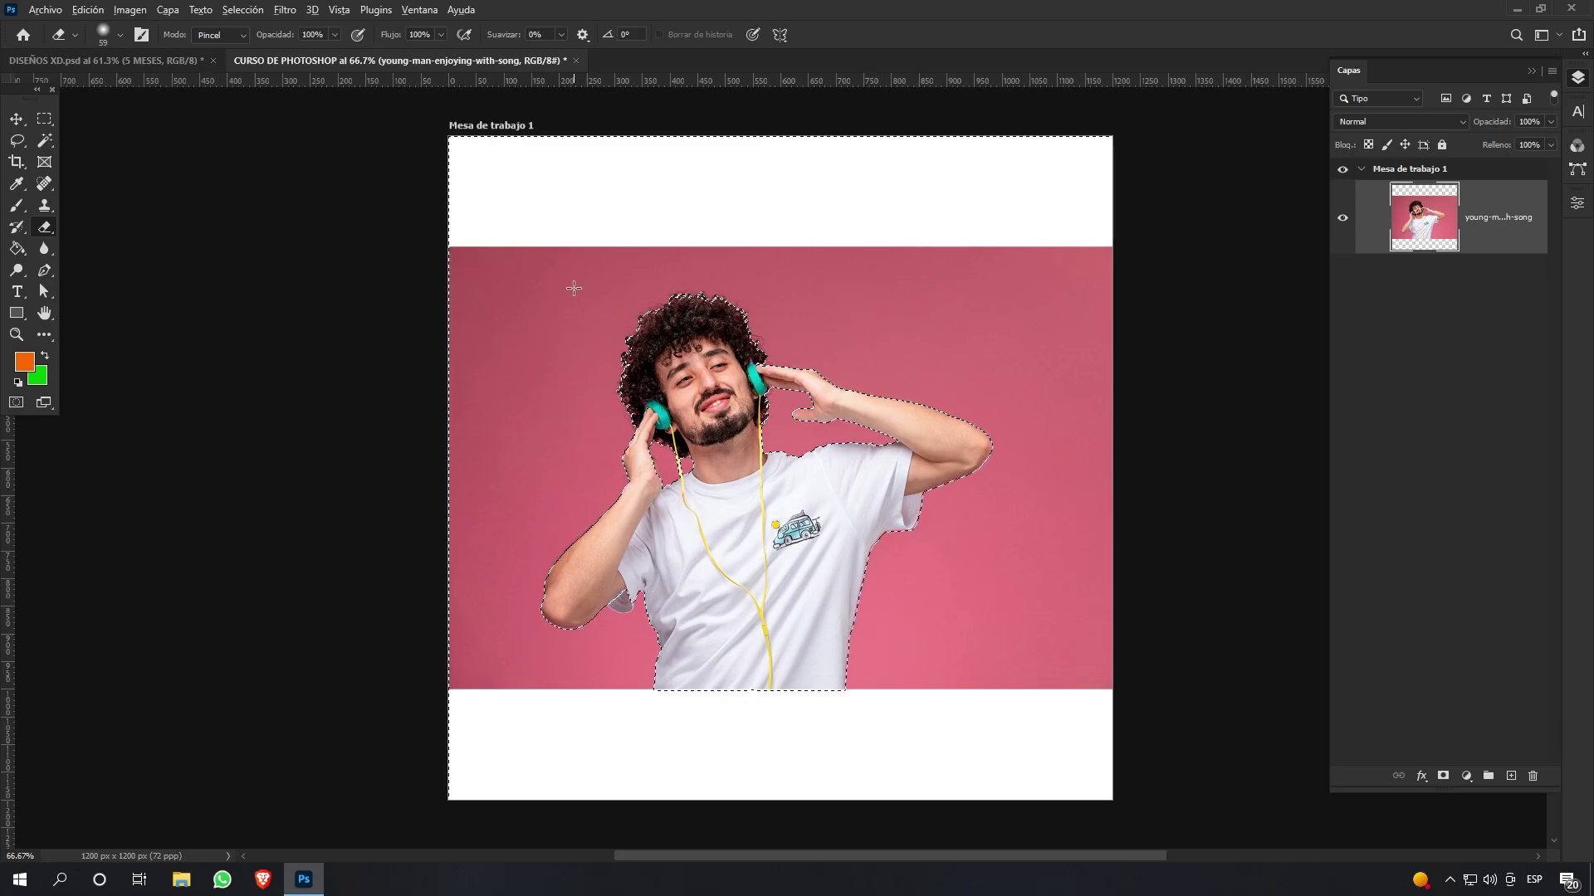
drag(571, 275, 649, 309)
mouse_move(775, 277)
mouse_down()
mouse_move(321, 295)
mouse_move(864, 314)
mouse_move(1127, 365)
mouse_up()
mouse_move(1196, 357)
mouse_down()
mouse_move(1179, 353)
mouse_move(1249, 595)
mouse_move(1119, 785)
mouse_move(148, 220)
mouse_move(455, 256)
mouse_move(1076, 710)
mouse_move(303, 644)
mouse_up()
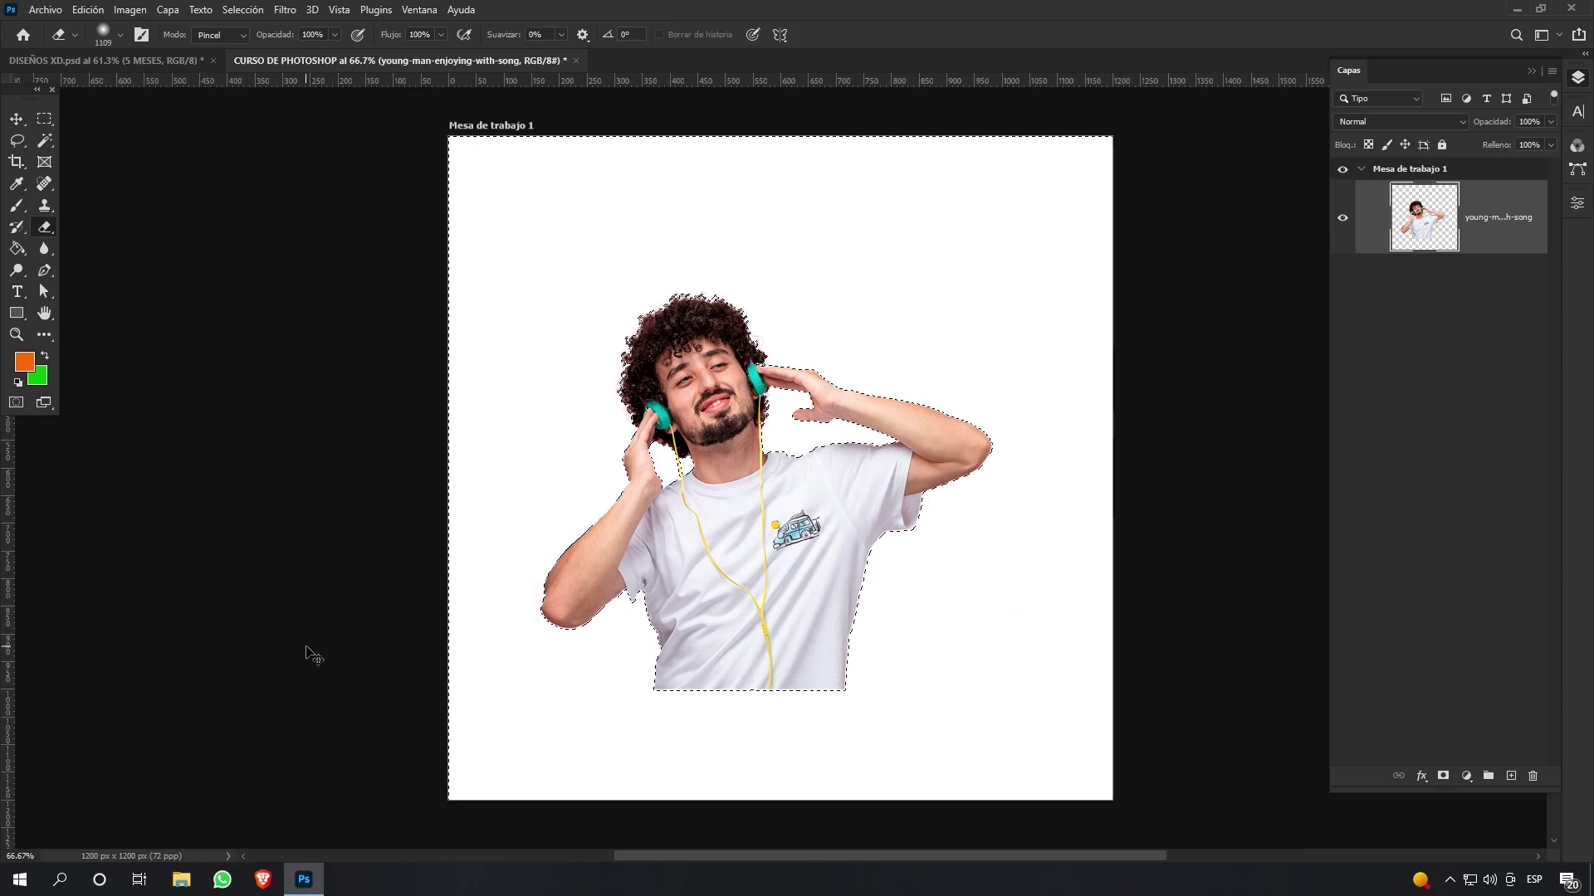
key(ctrl+d)
Move the man cutout to the artboard's lower-right corner and rename its layer IMAGEN
click(16, 120)
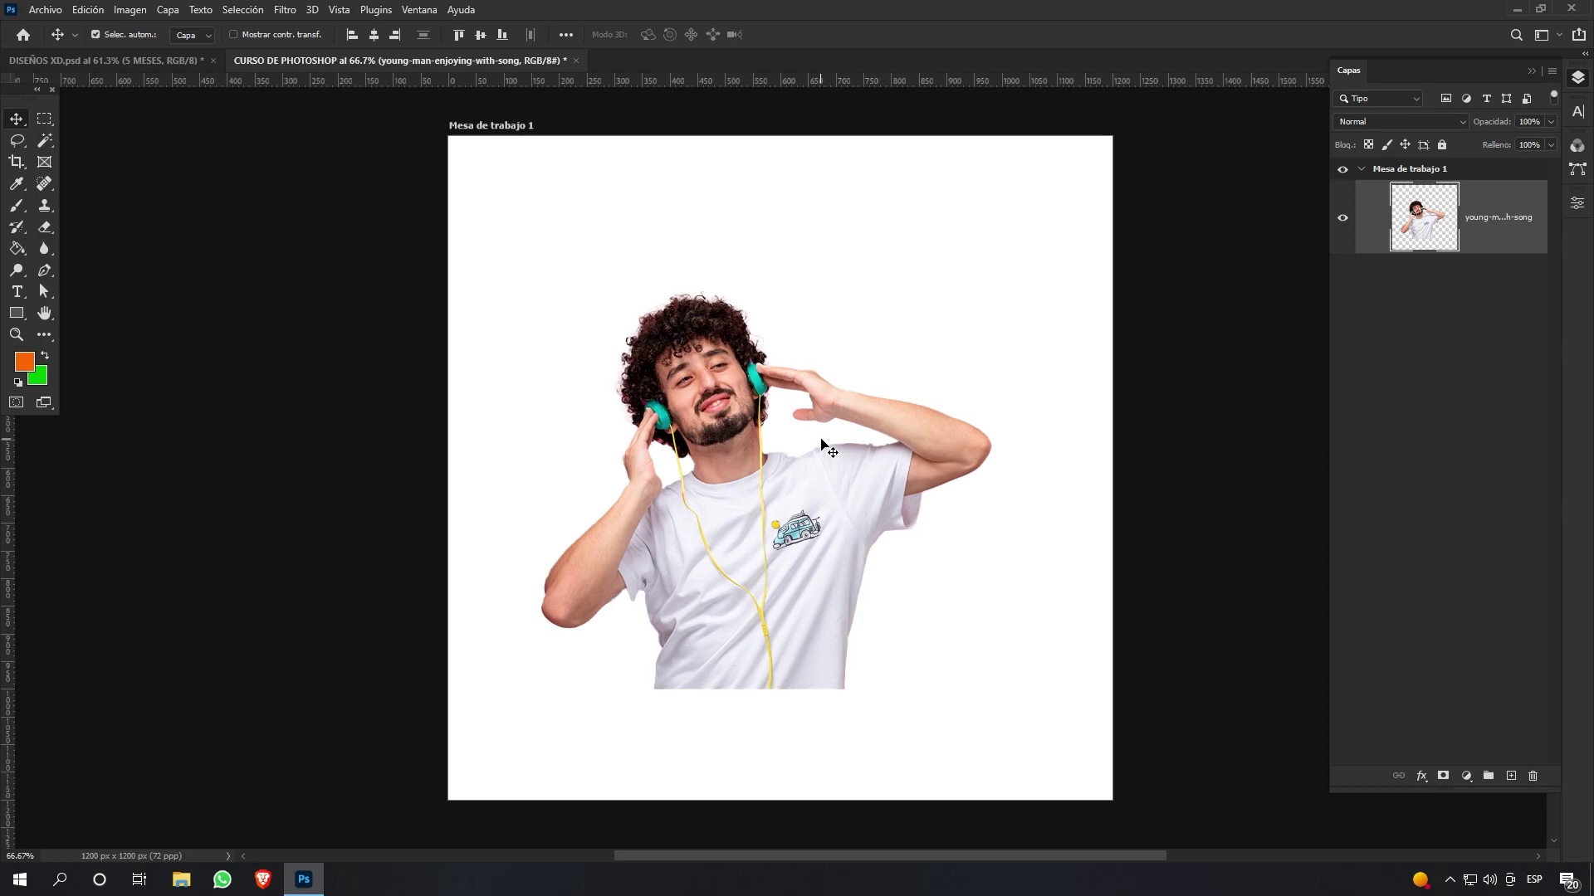
drag(714, 406, 940, 525)
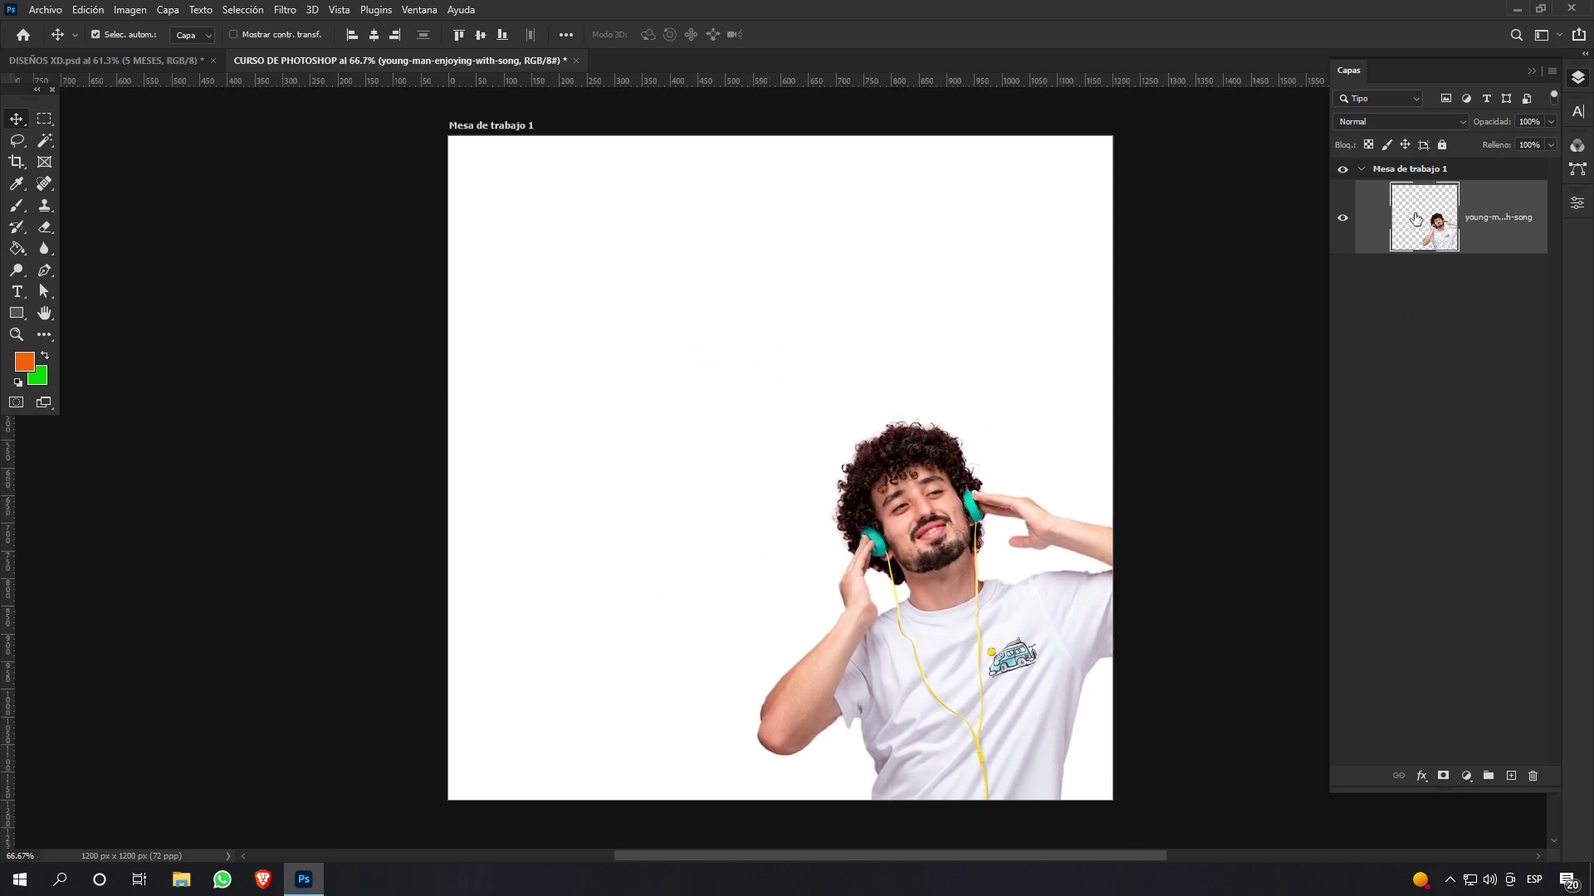
double_click(1490, 219)
text(IMAGEN)
key(Return)
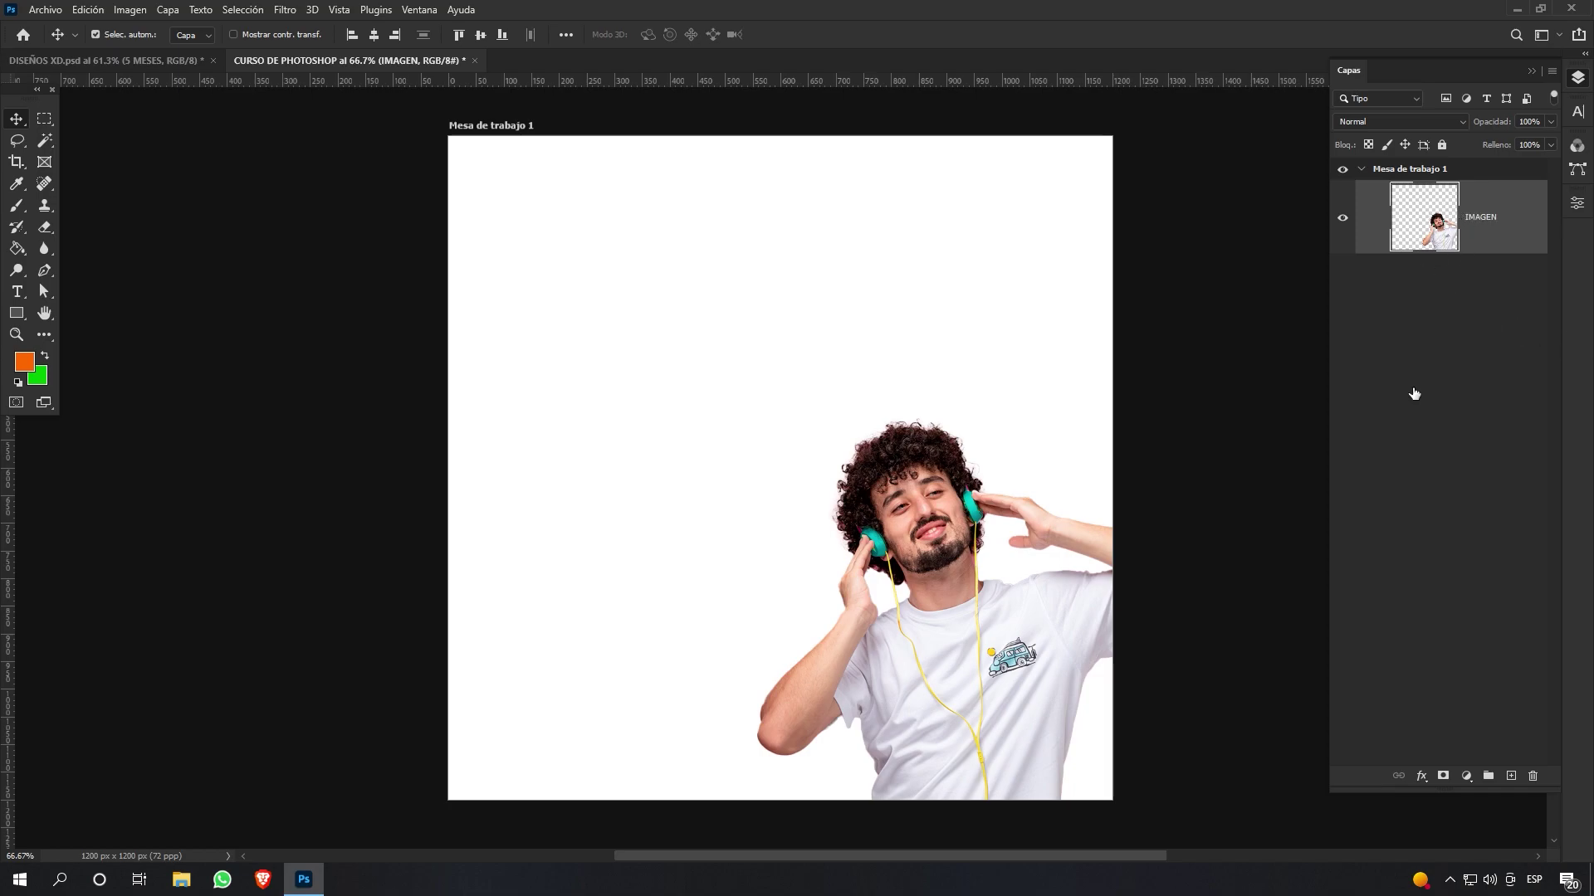
double_click(1485, 217)
key(Return)
Sample the circle's yellow in DISEÑOS XD.psd as the foreground color with the Eyedropper and return to CURSO DE PHOTOSHOP
click(193, 58)
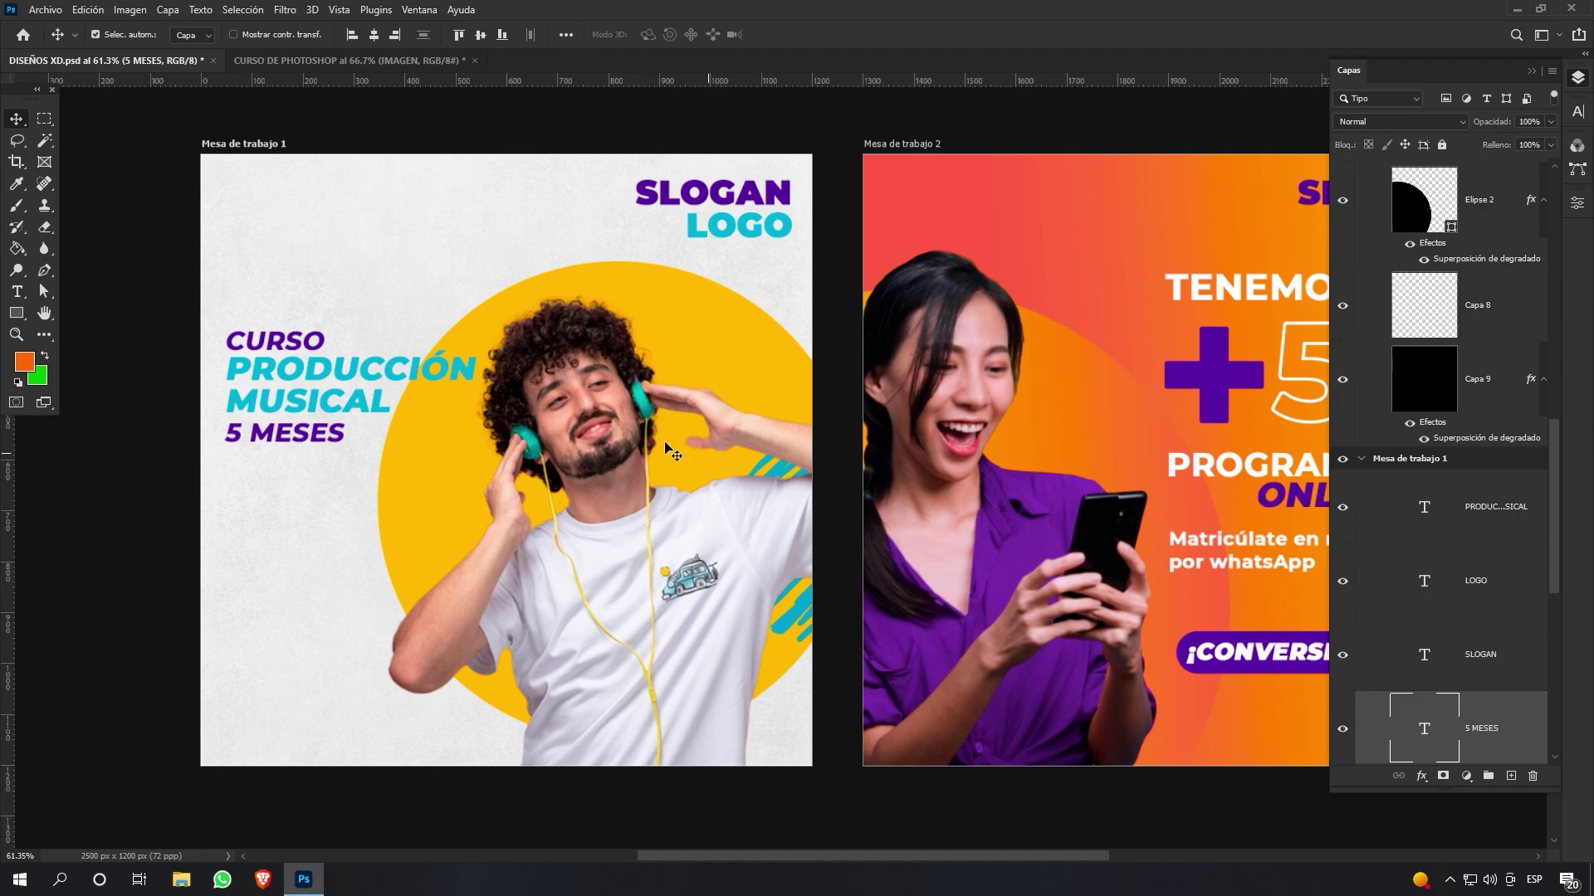
click(16, 189)
click(14, 190)
right_click(17, 190)
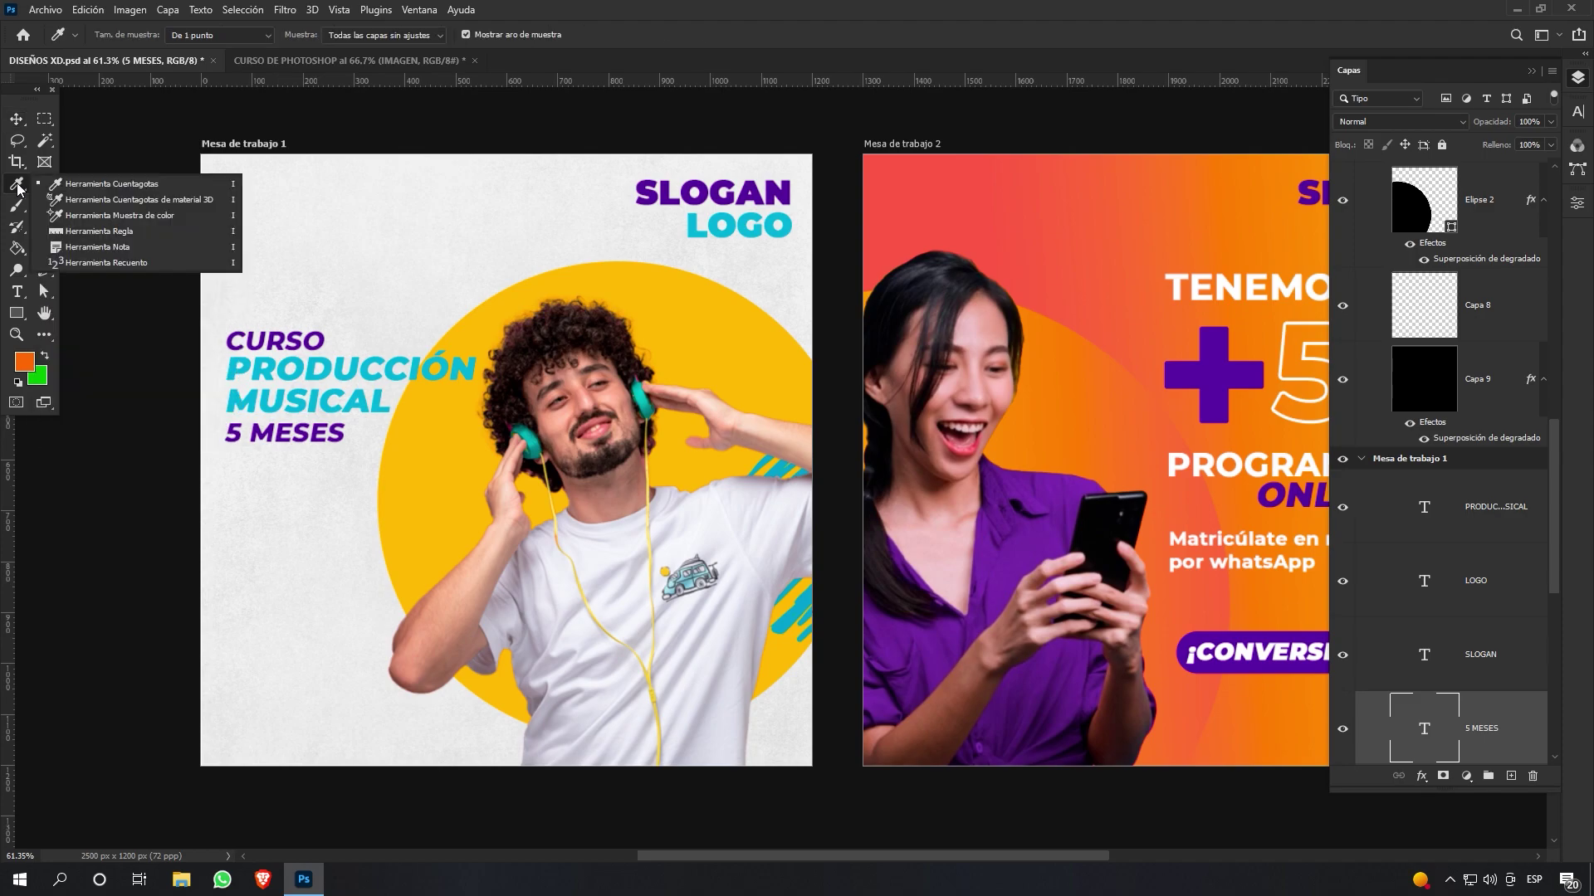
click(68, 190)
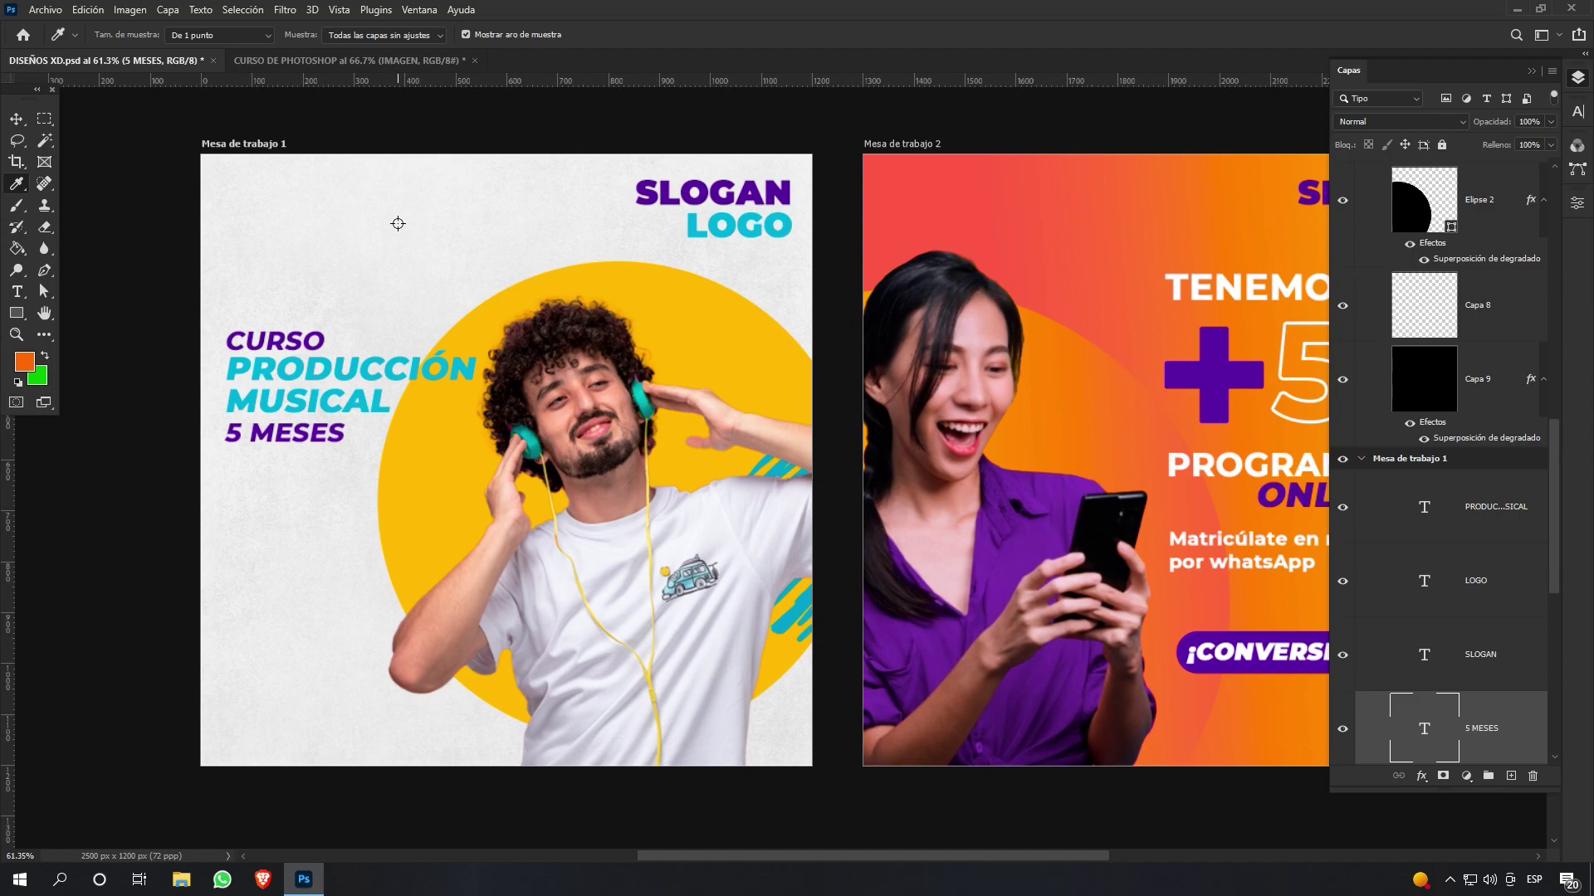
click(632, 291)
click(281, 60)
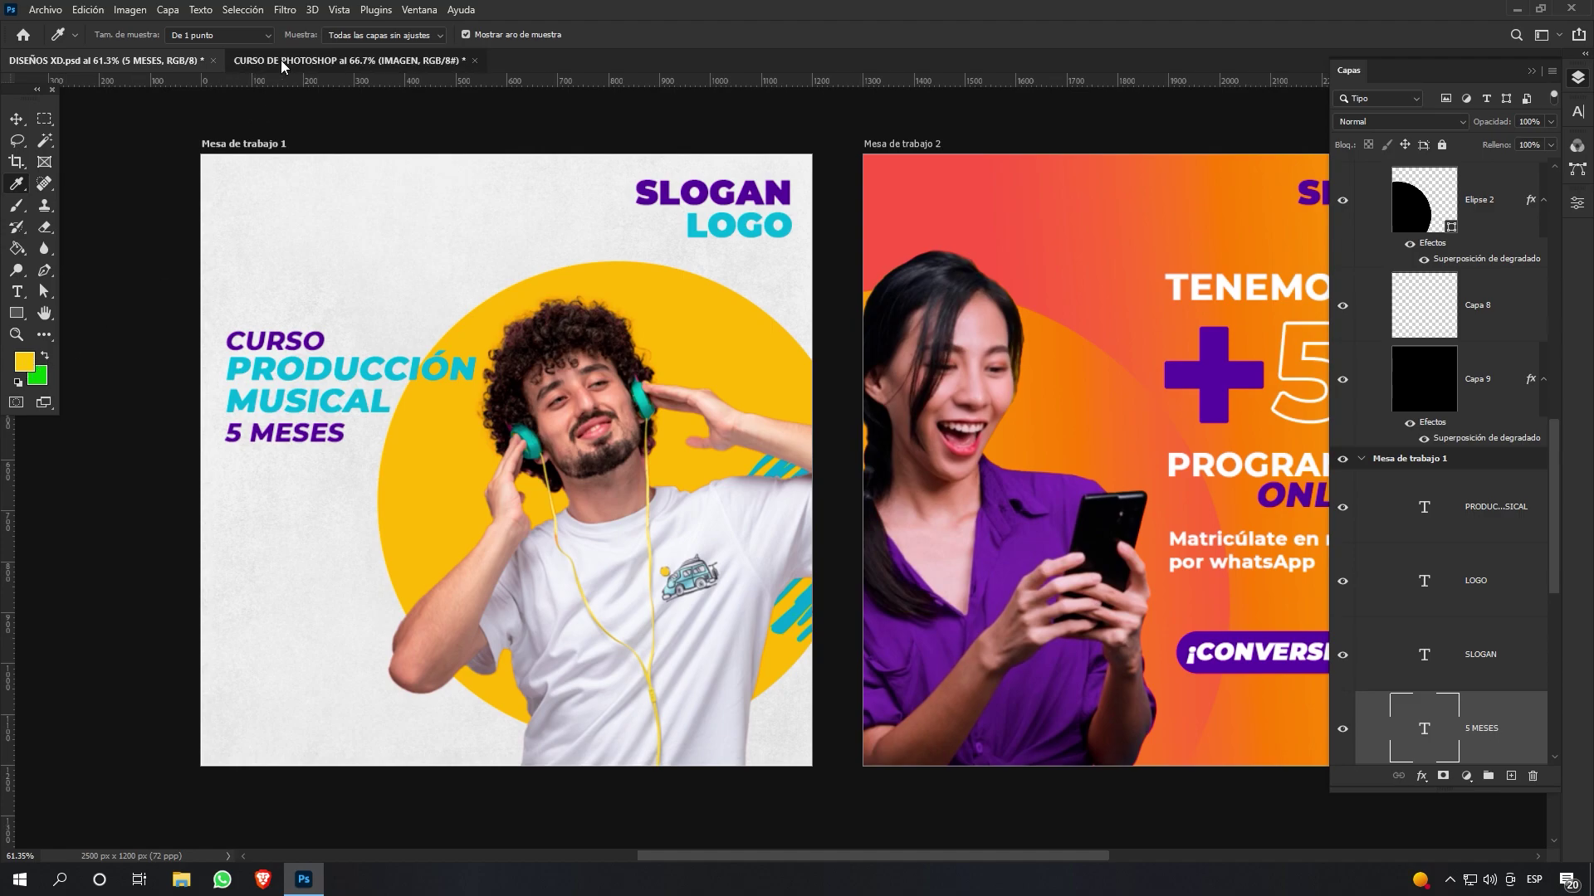
Draw an ellipse shape about 864 x 864 px around the man, extending past the artboard's right edge, and remove its stroke
click(19, 320)
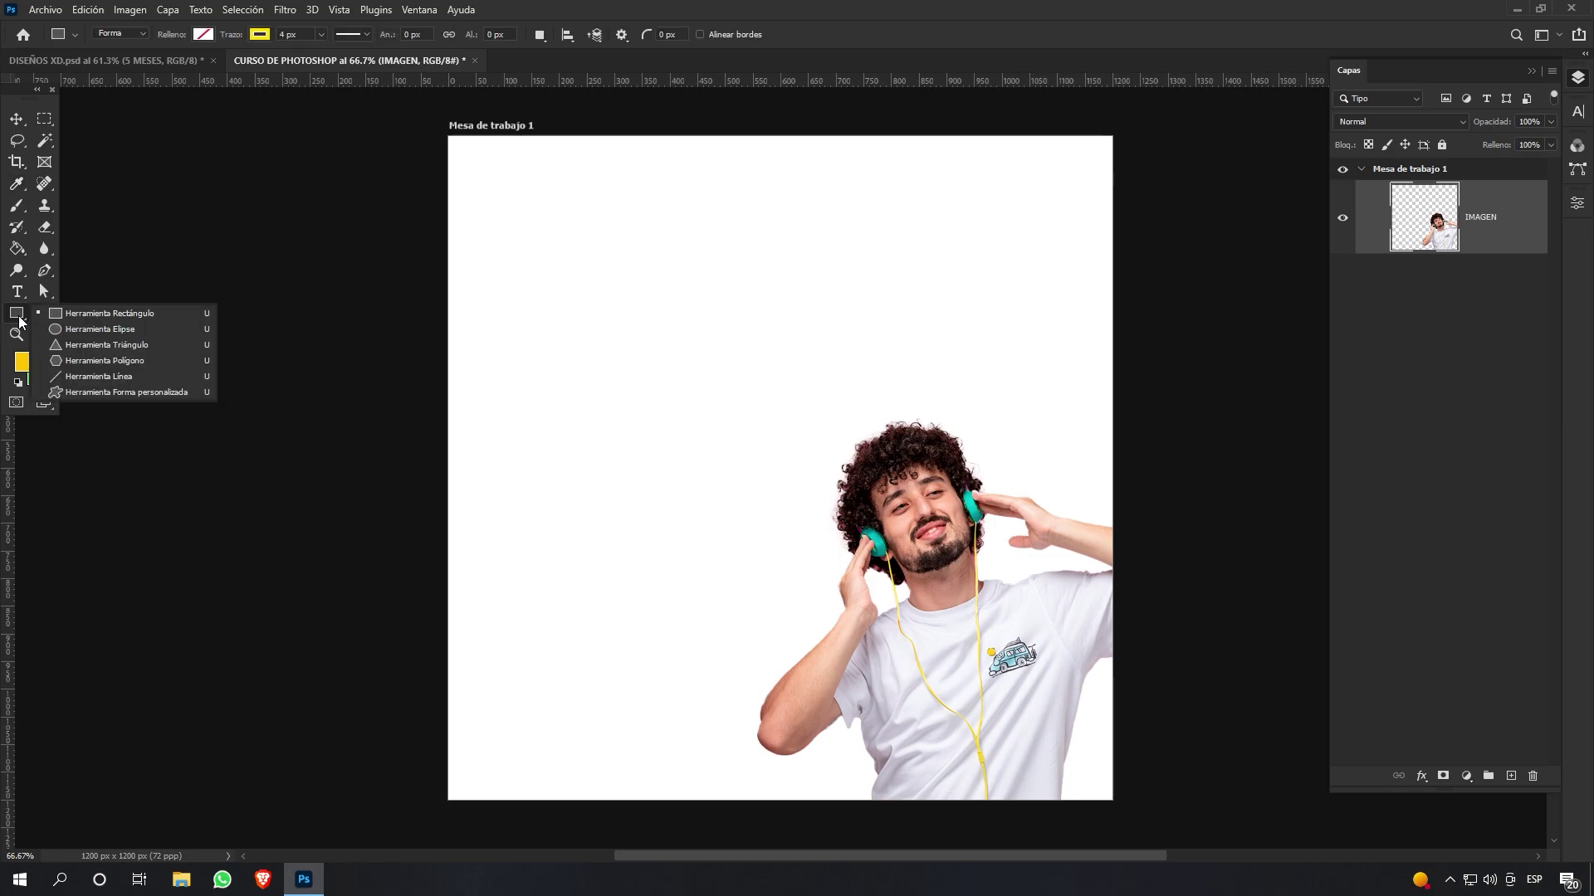
click(77, 330)
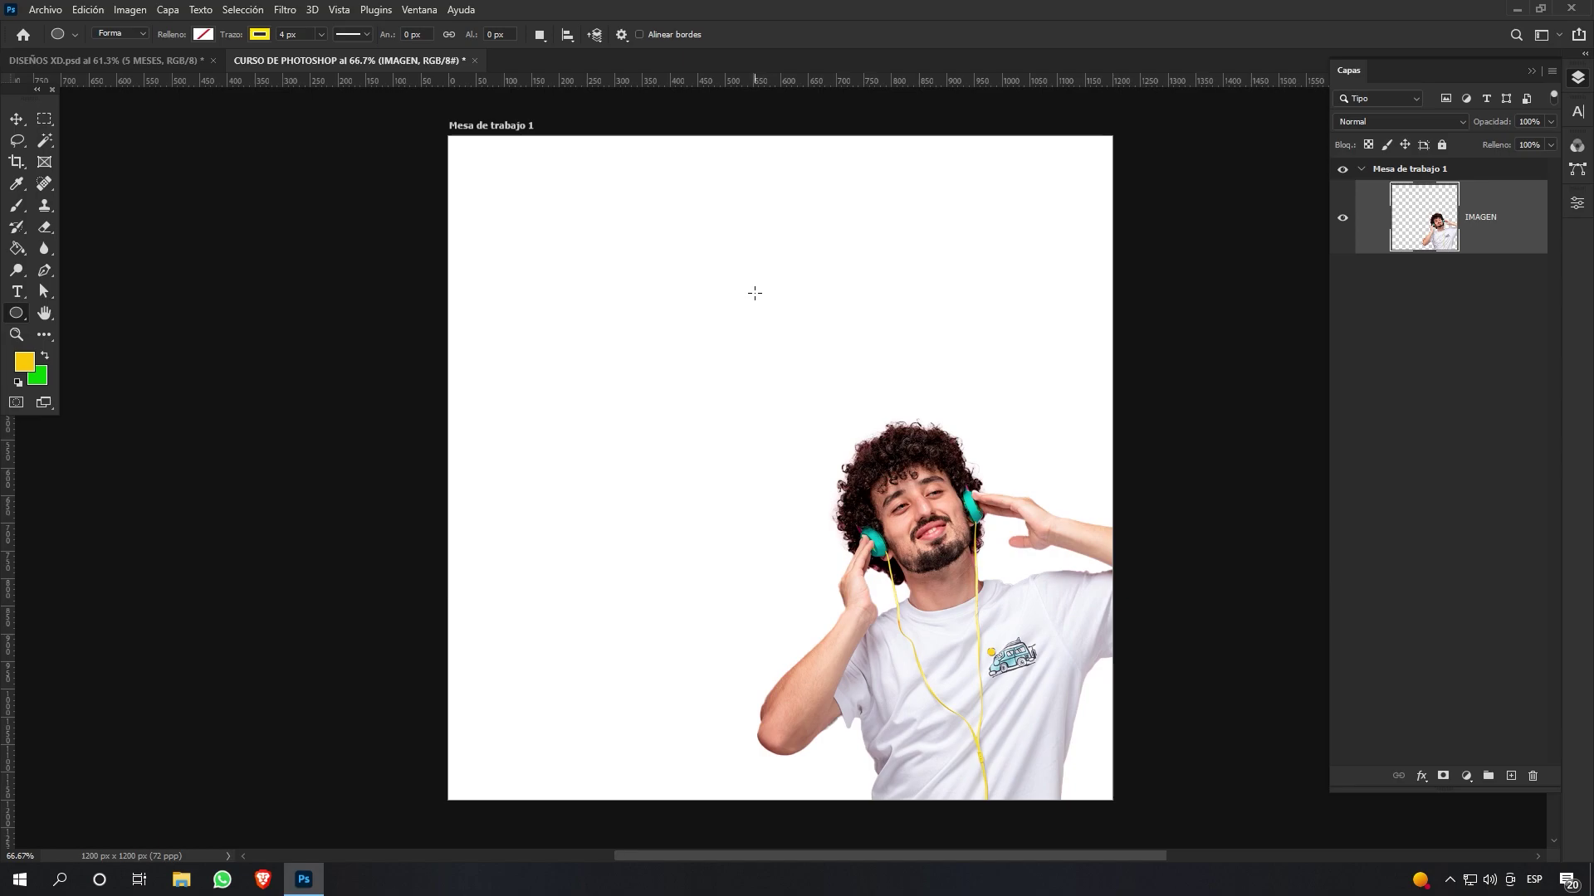
drag(749, 290, 1303, 765)
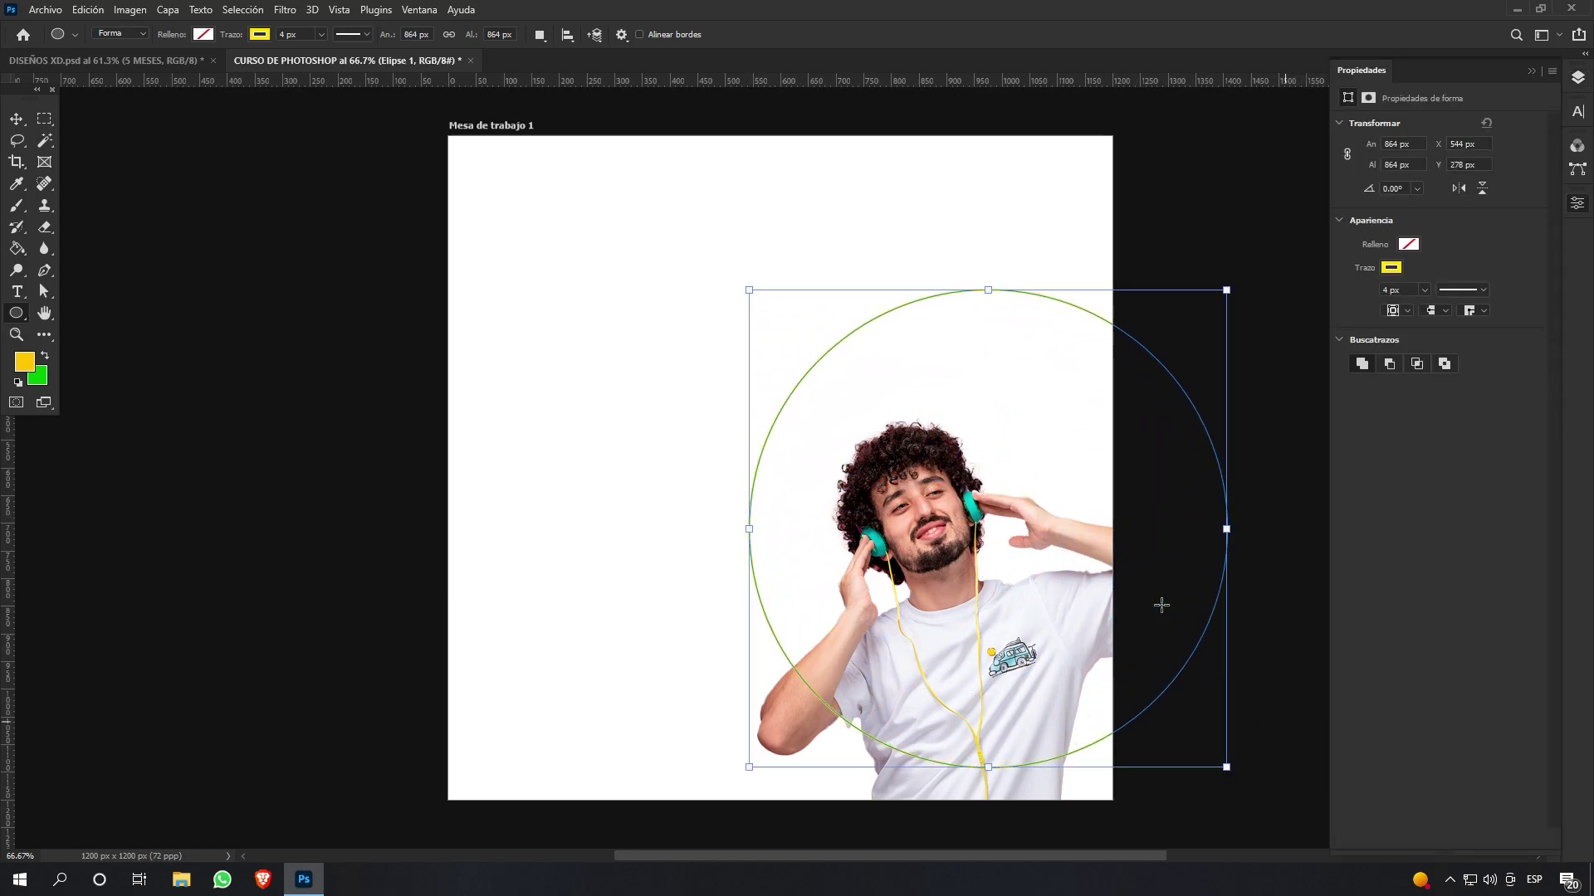
click(263, 35)
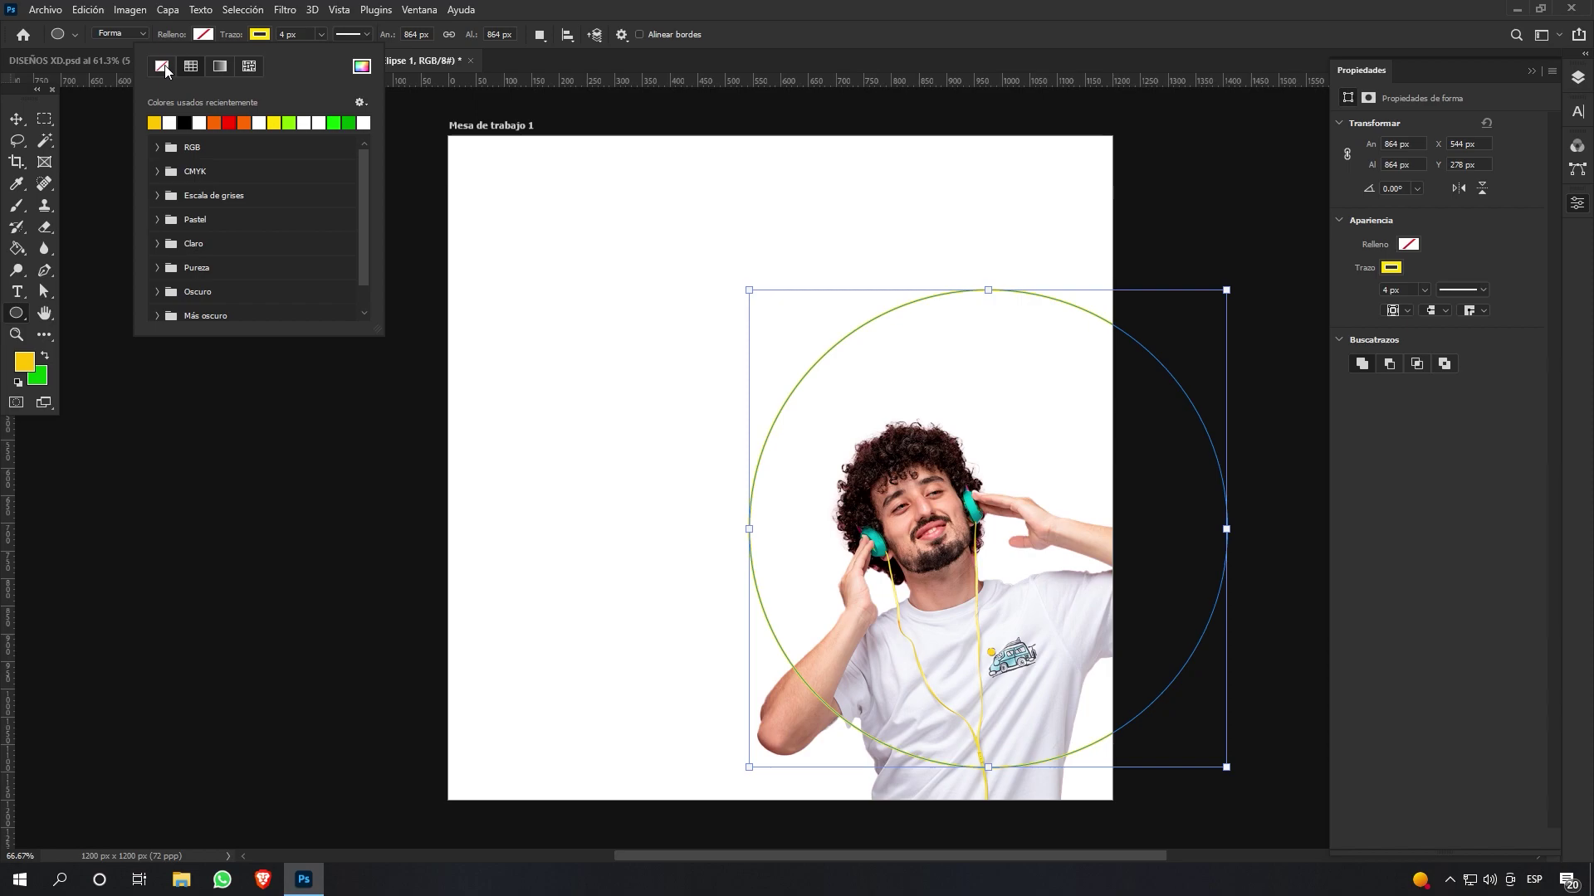
click(162, 67)
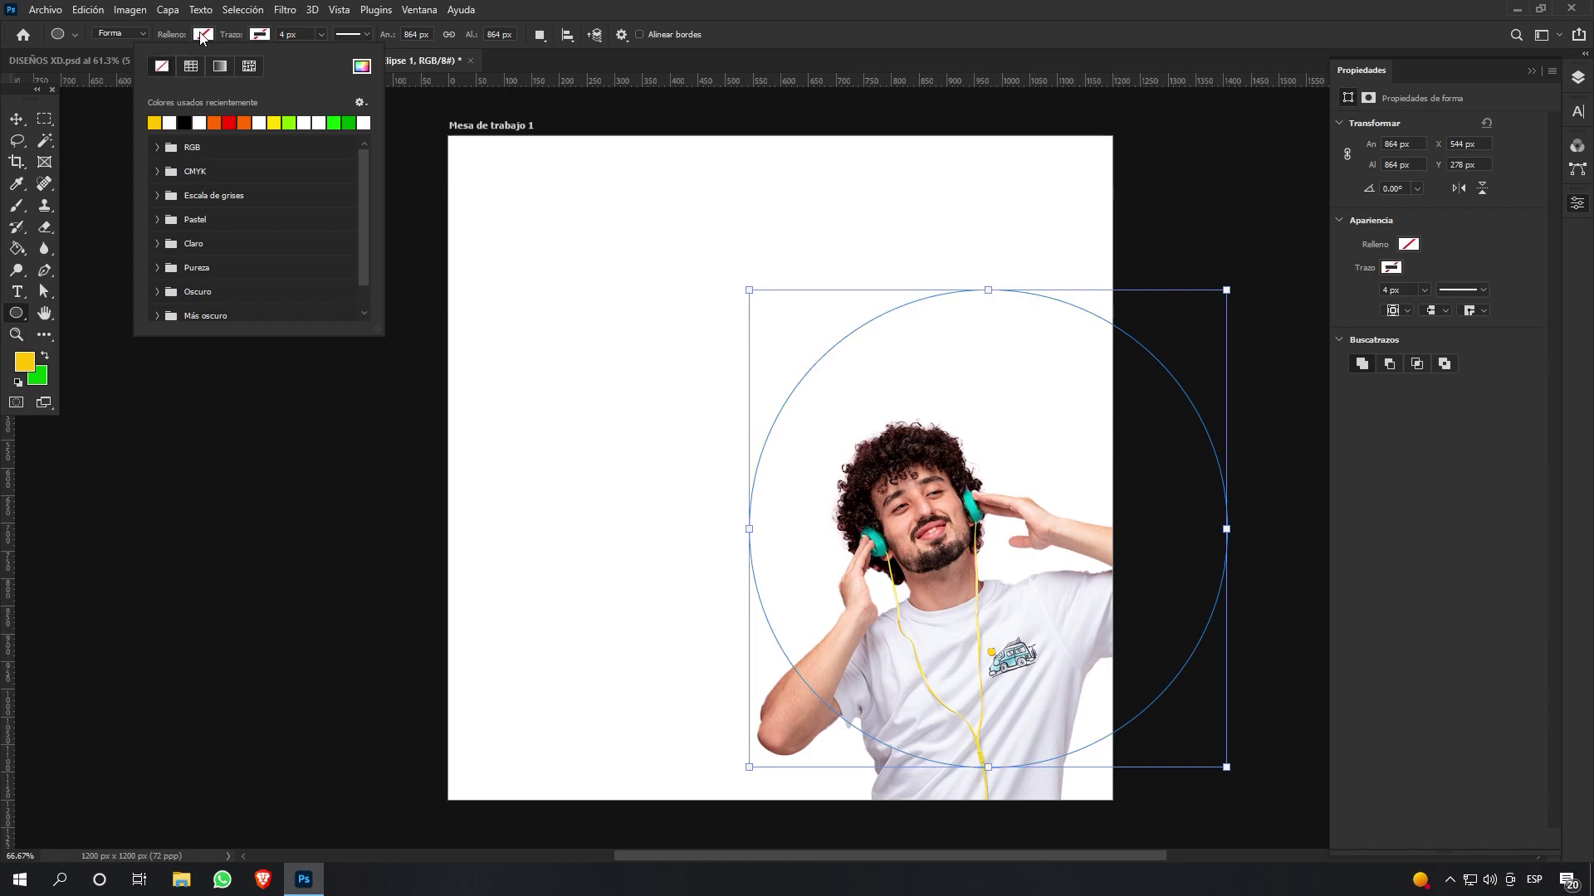
Fill the large ellipse around the man with the sampled yellow
click(201, 34)
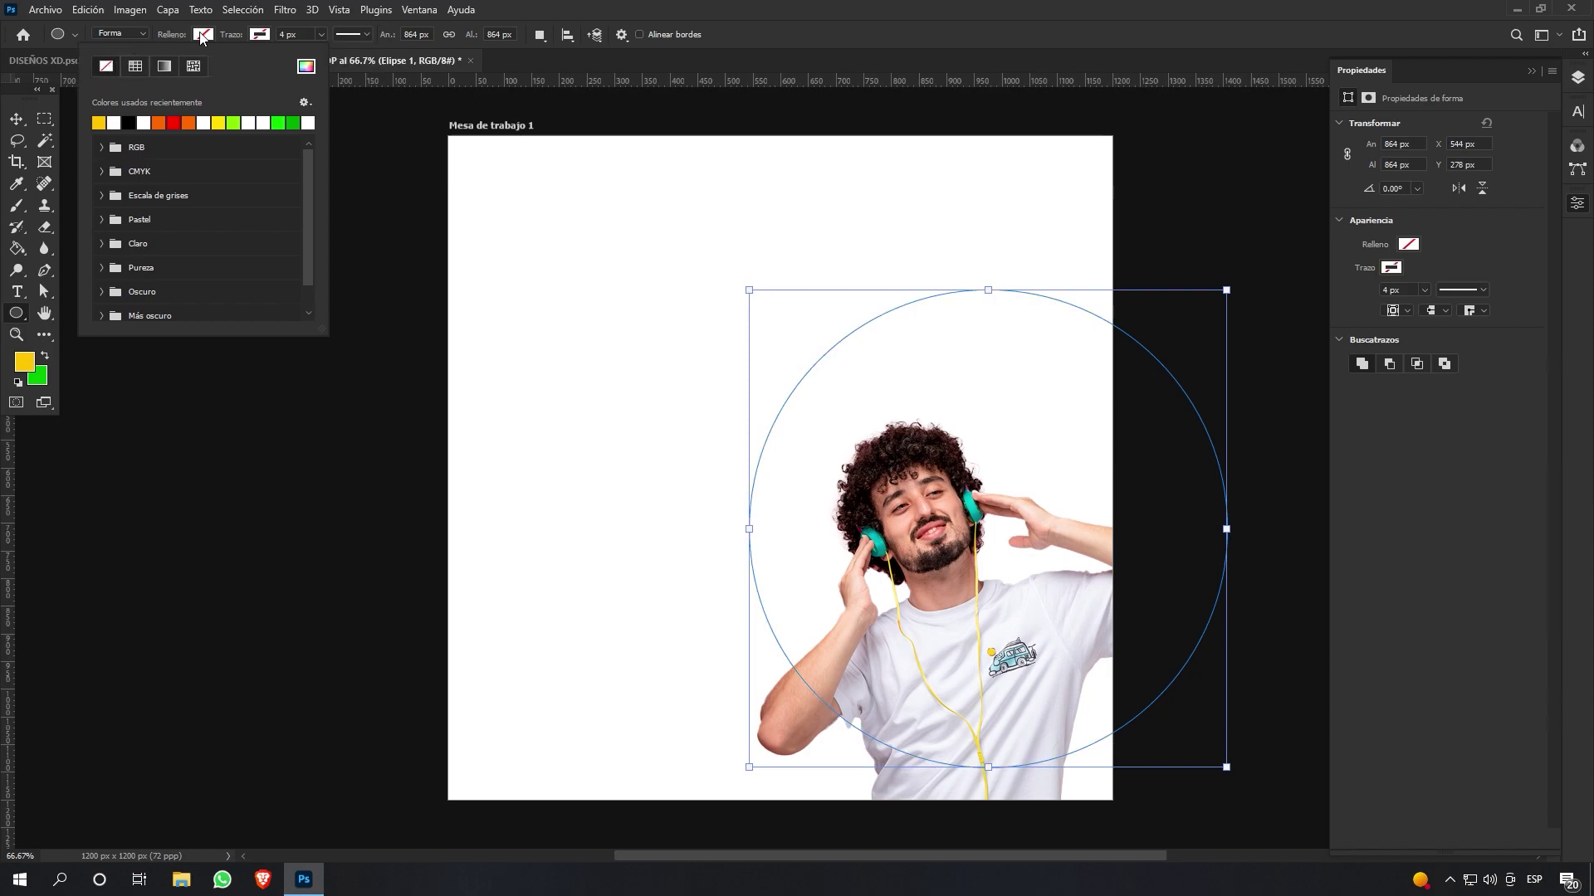
click(99, 123)
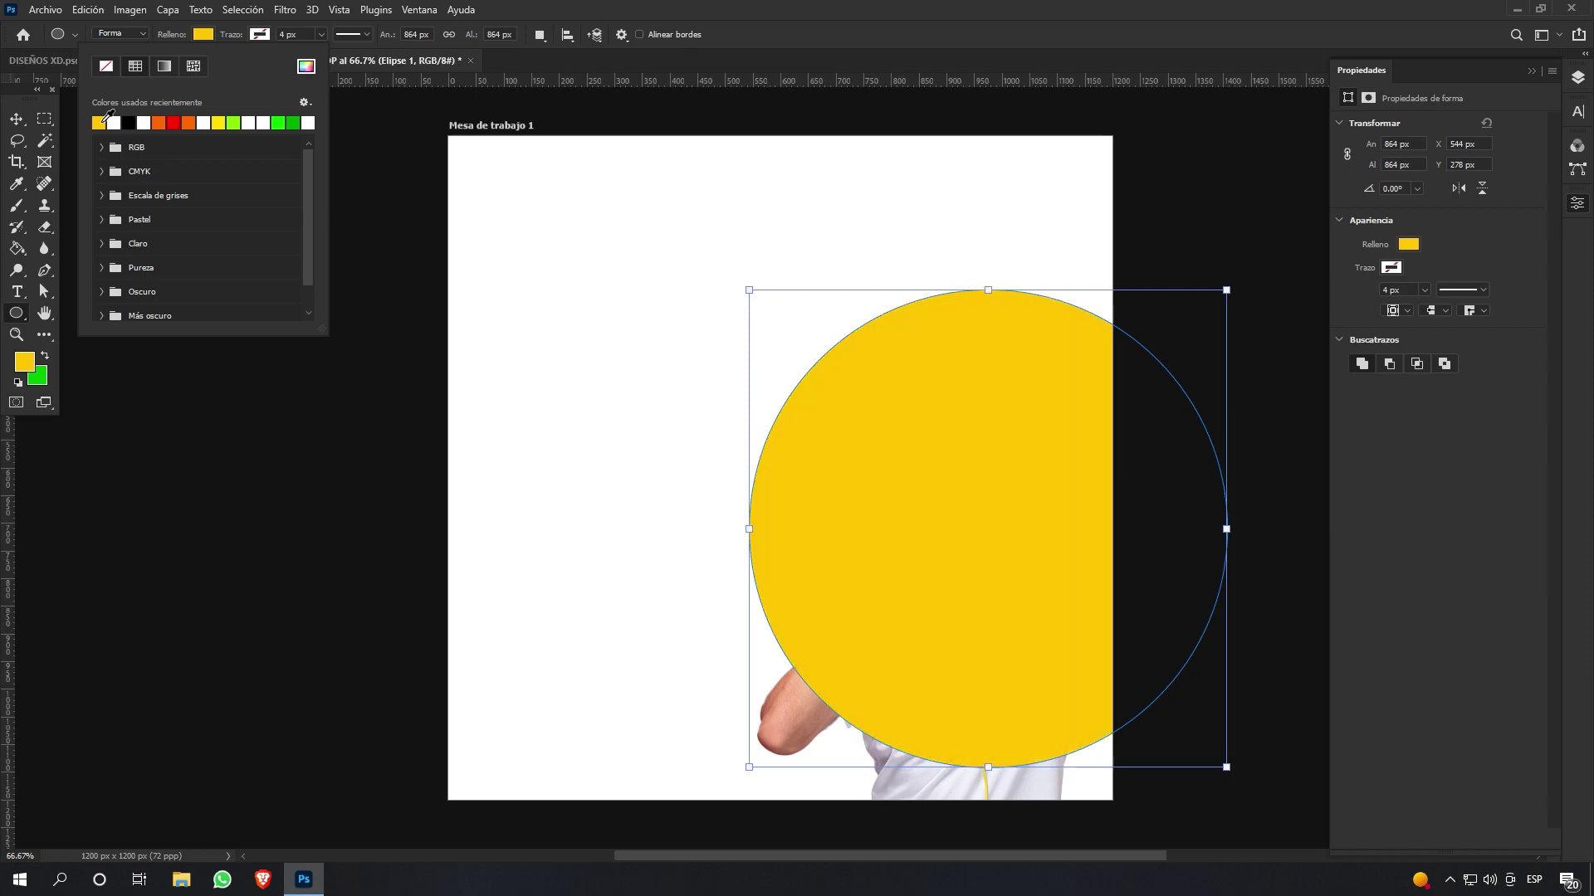
click(13, 119)
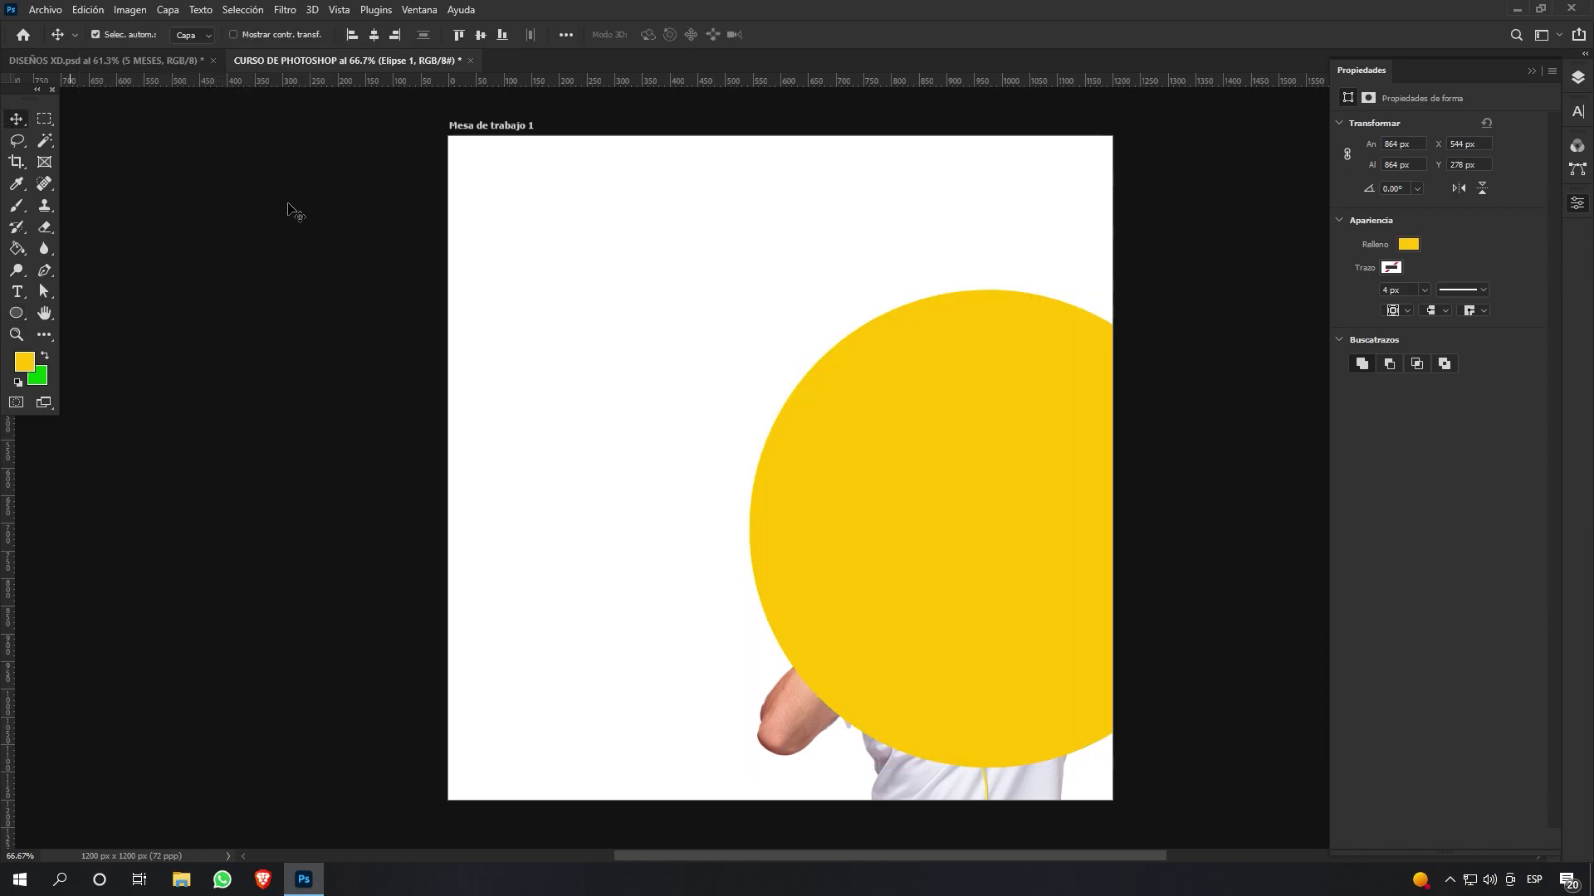
Place the IMAGEN layer above the yellow circle and shift the circle left behind the man
click(1577, 79)
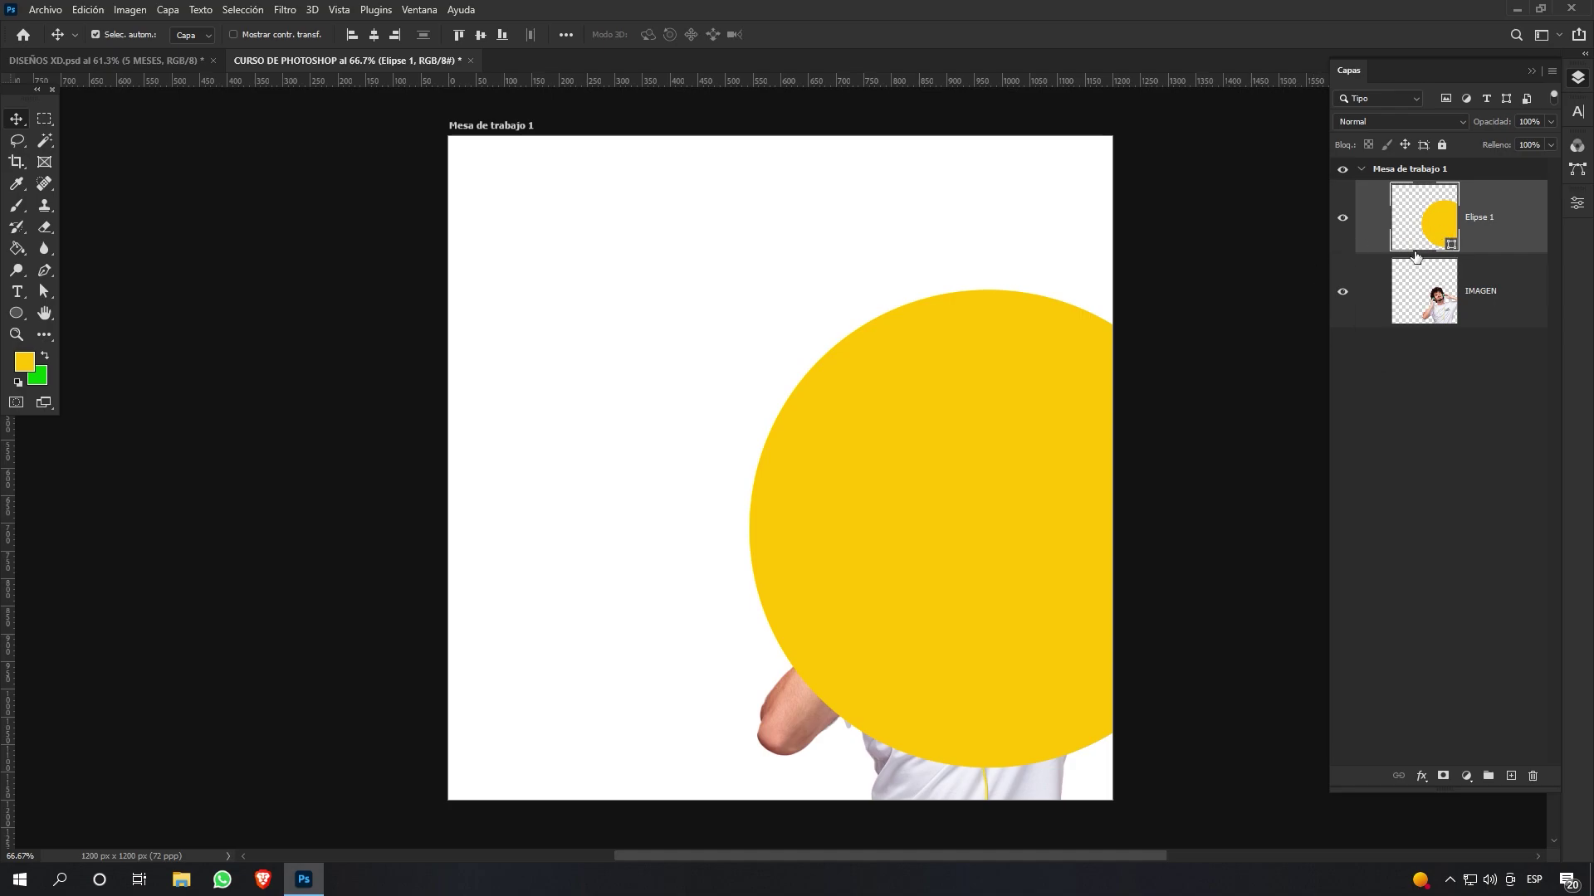
click(1458, 288)
drag(1505, 259, 1495, 186)
drag(1025, 378, 961, 384)
Convert the IMAGEN layer to a smart object
click(1490, 227)
key(ctrl+t)
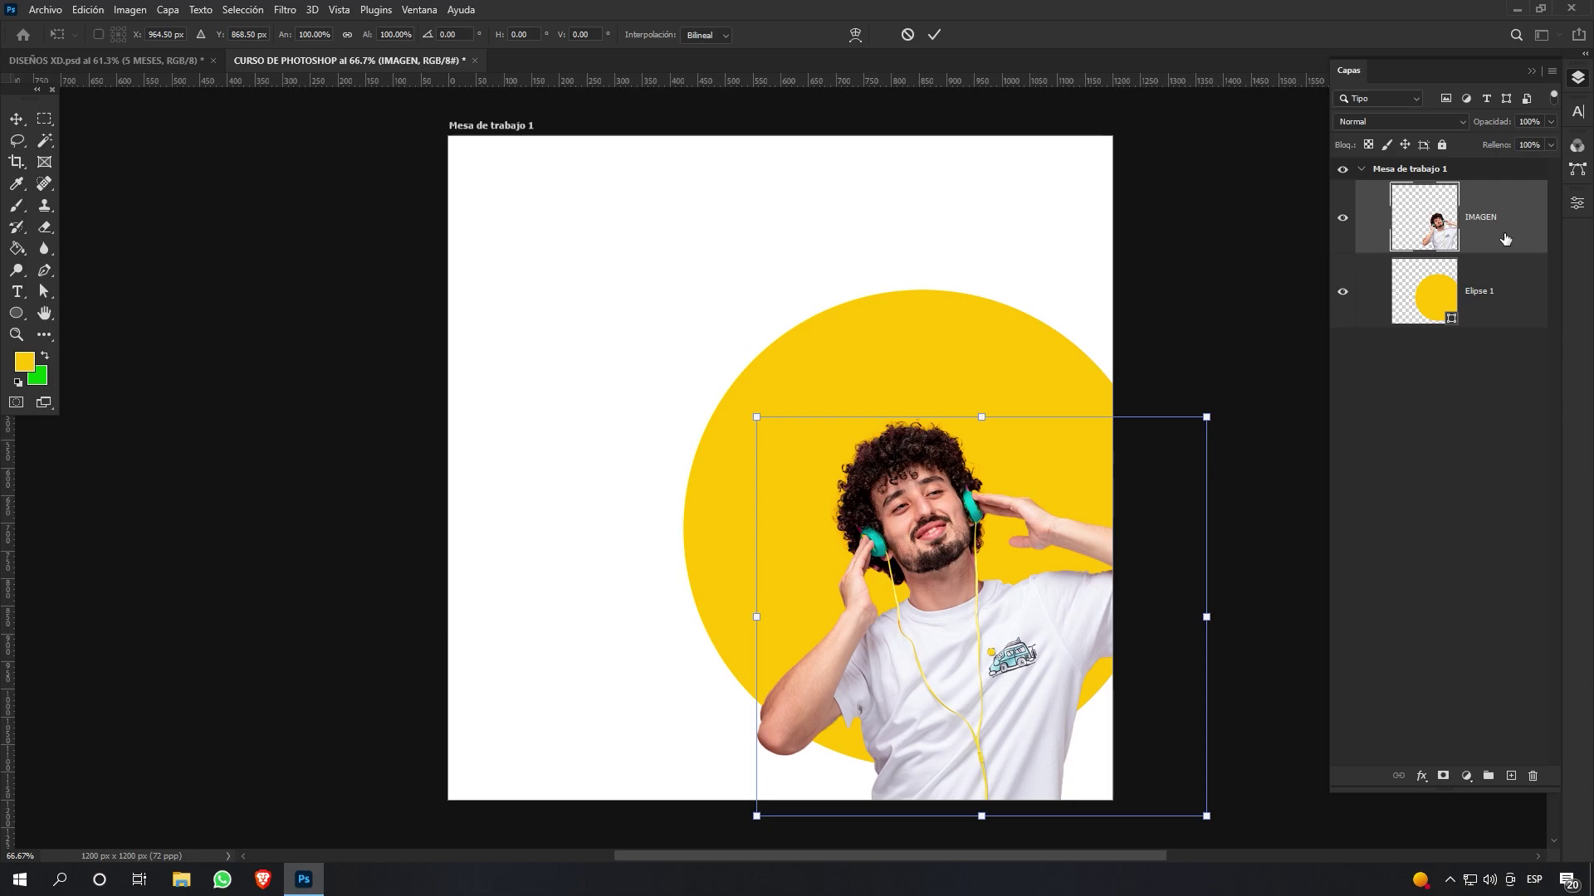
key(Return)
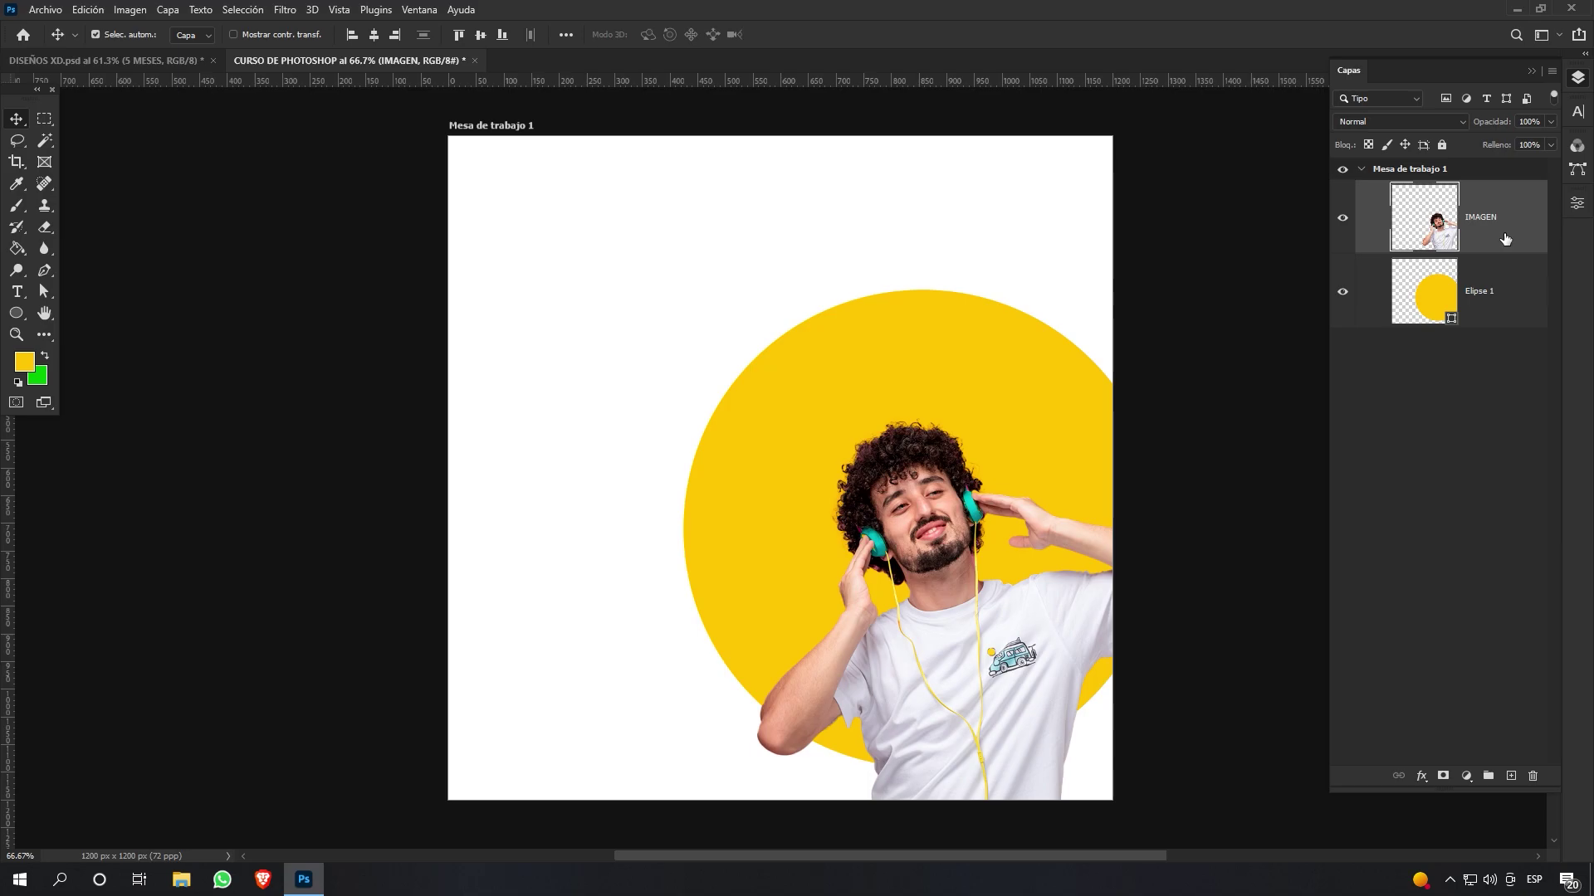
right_click(1504, 237)
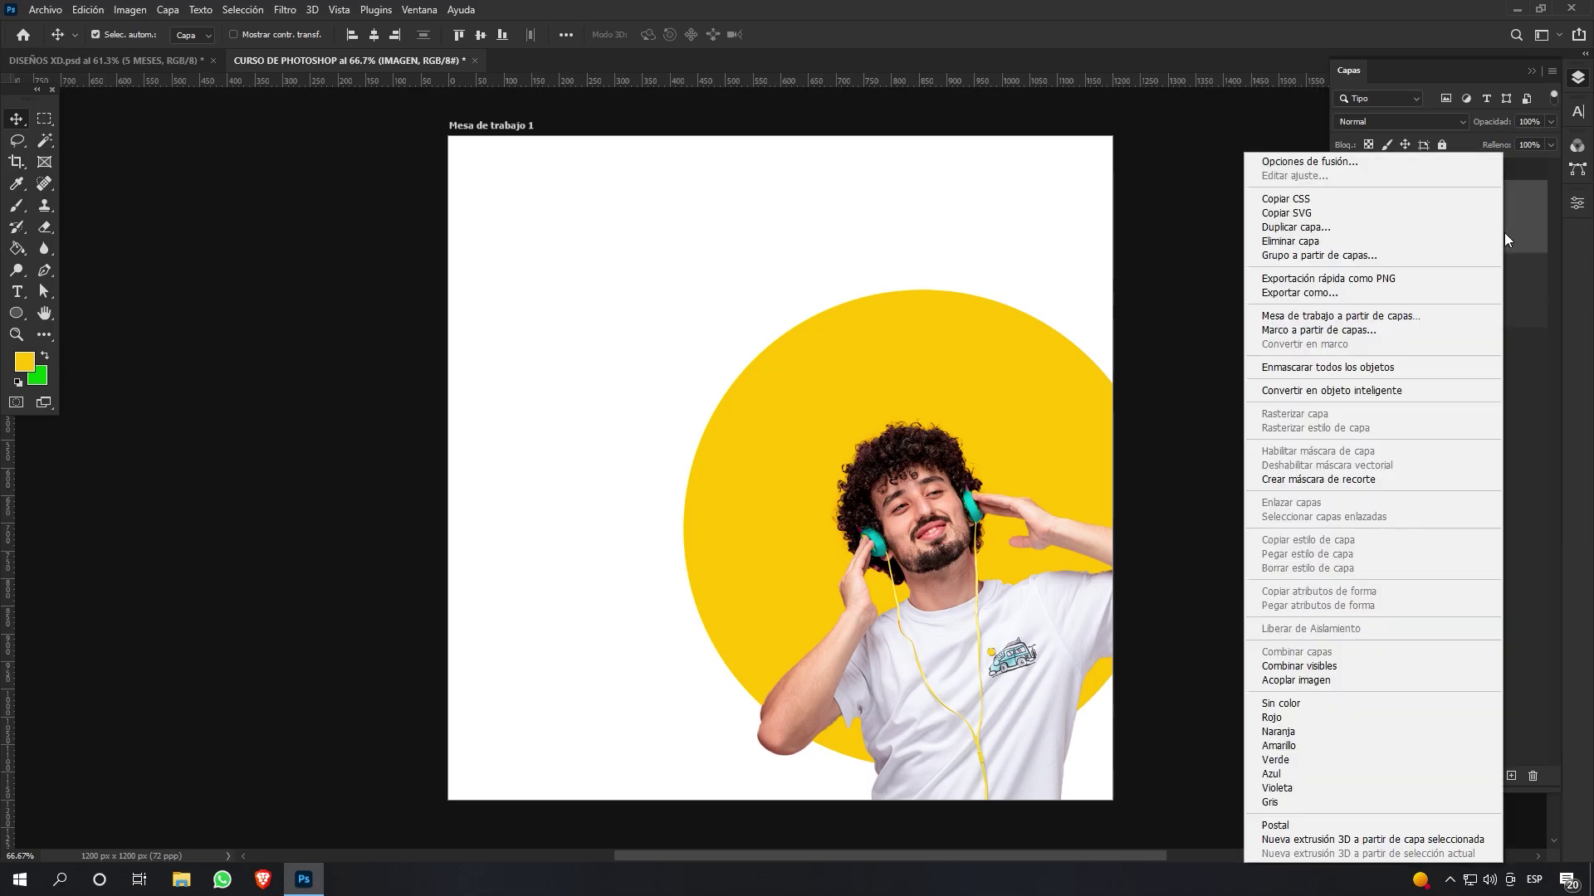
click(1396, 390)
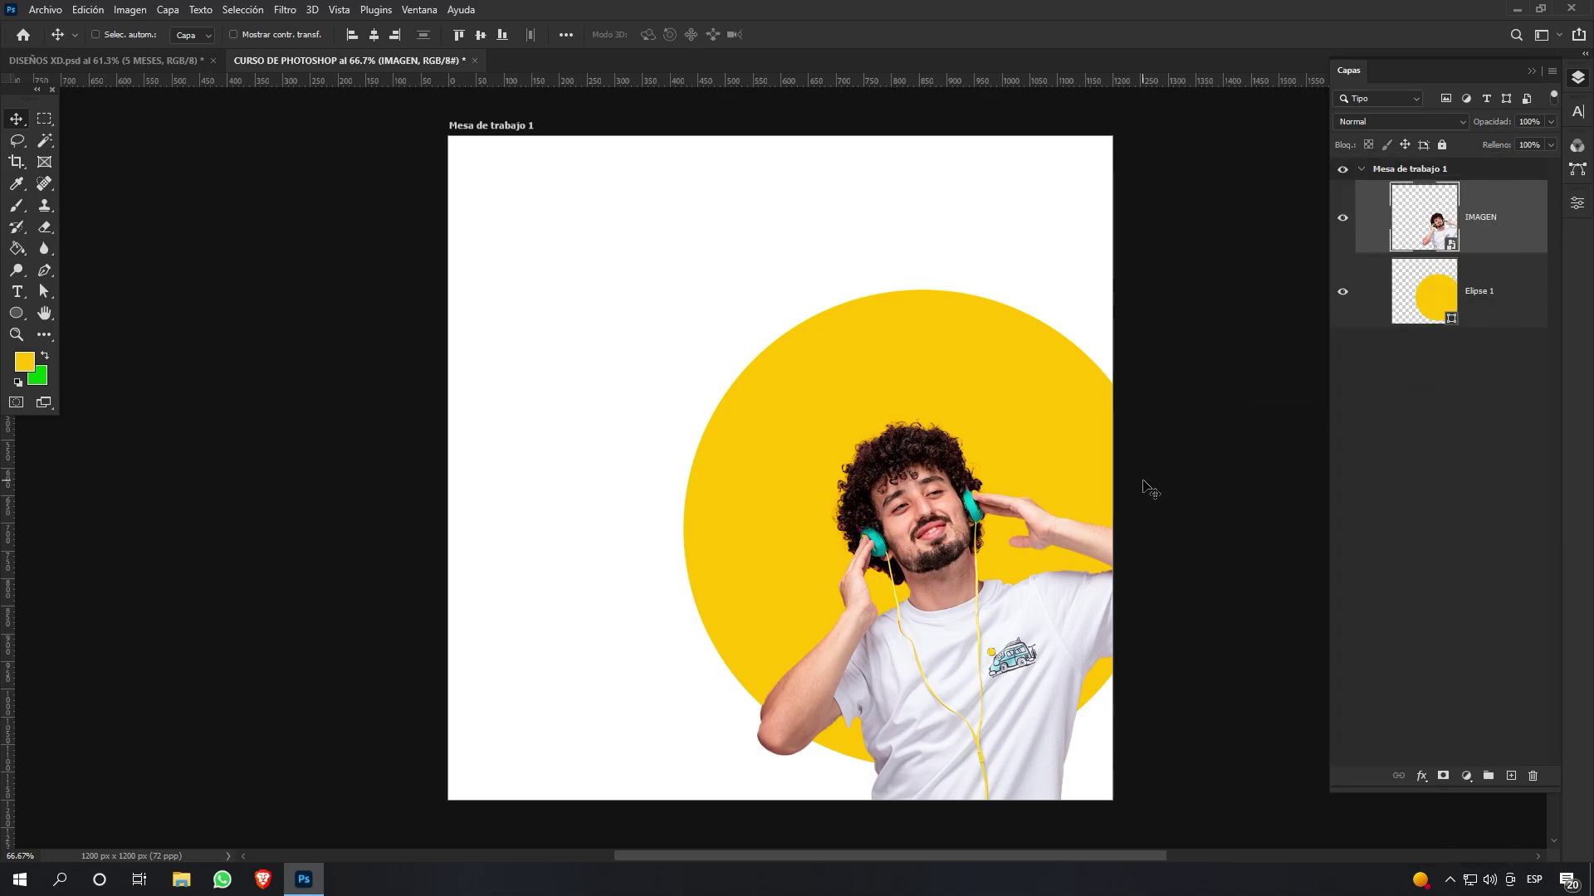
Try scaling up the man with Free Transform, vertically and with linked proportions, and undo the scaling
key(ctrl+t)
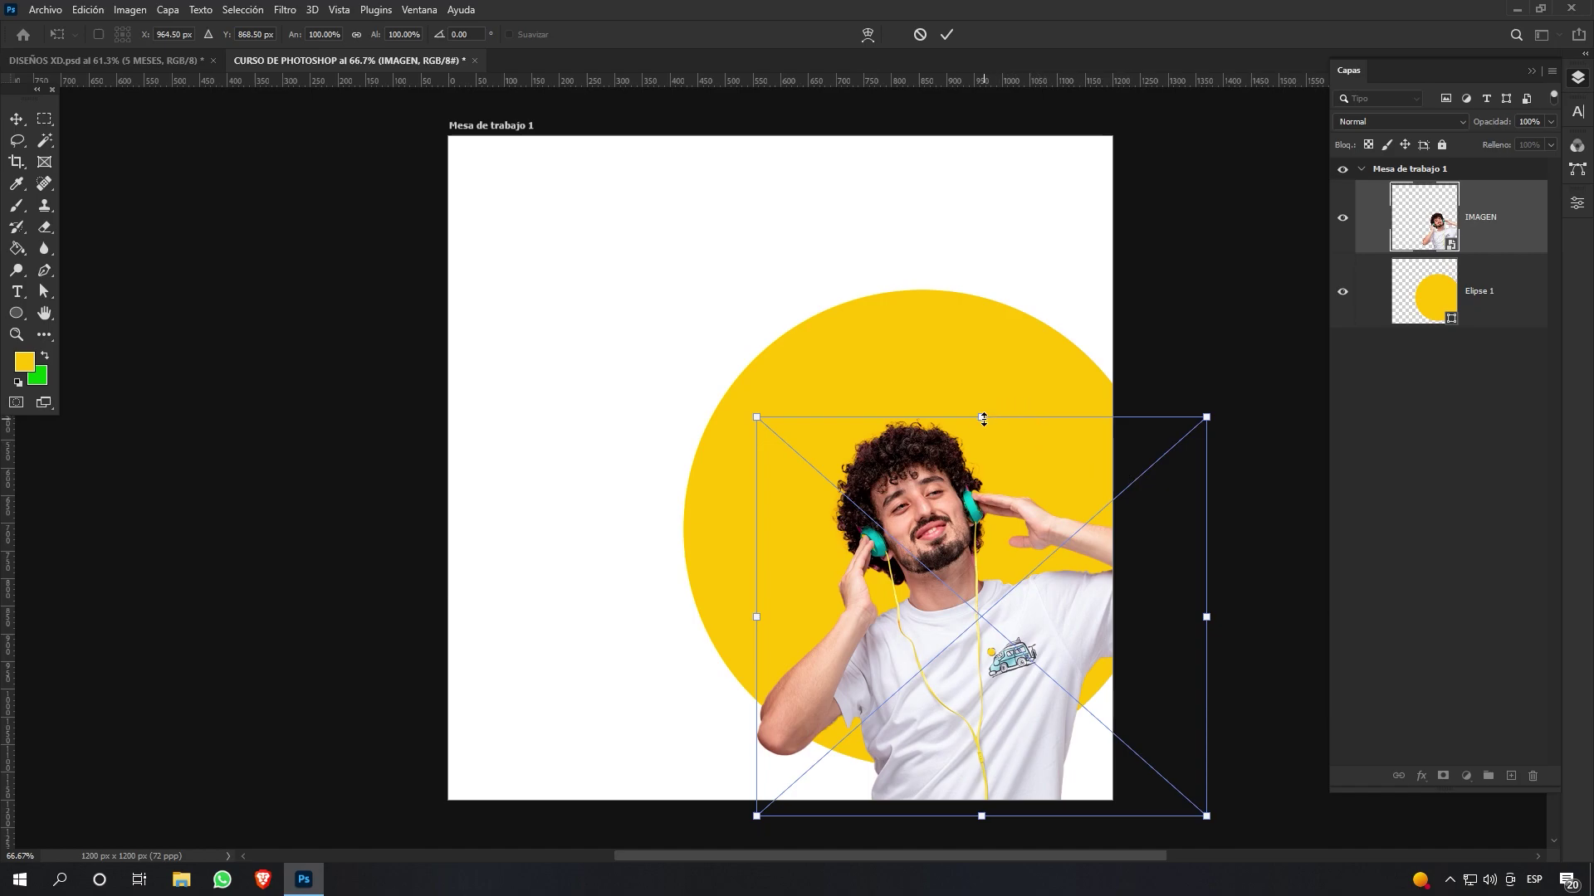
drag(983, 419, 976, 158)
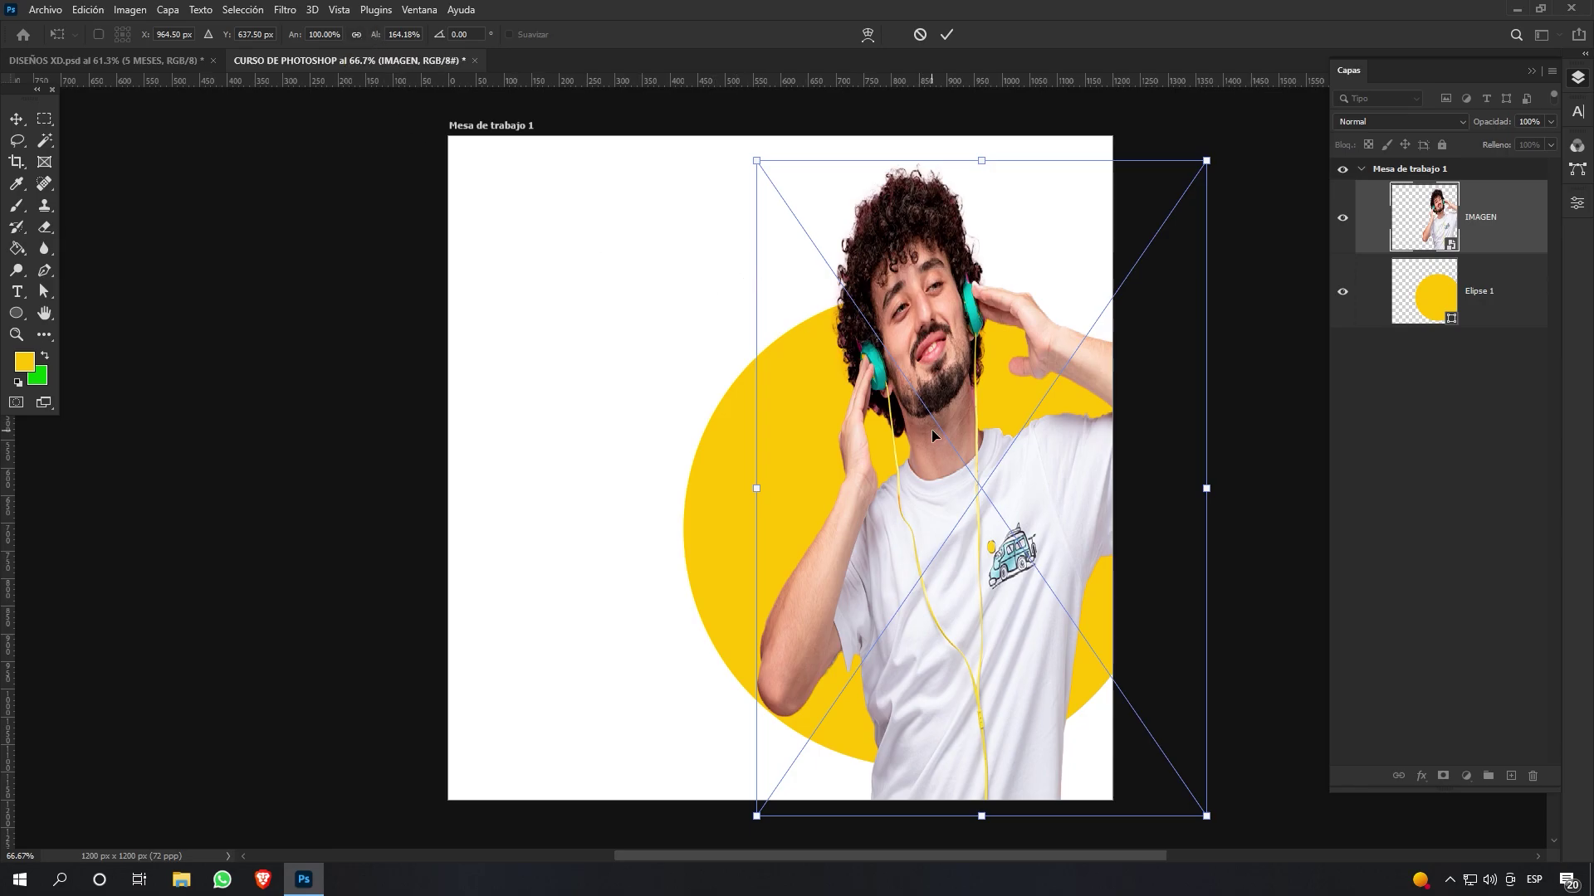
key(ctrl+z)
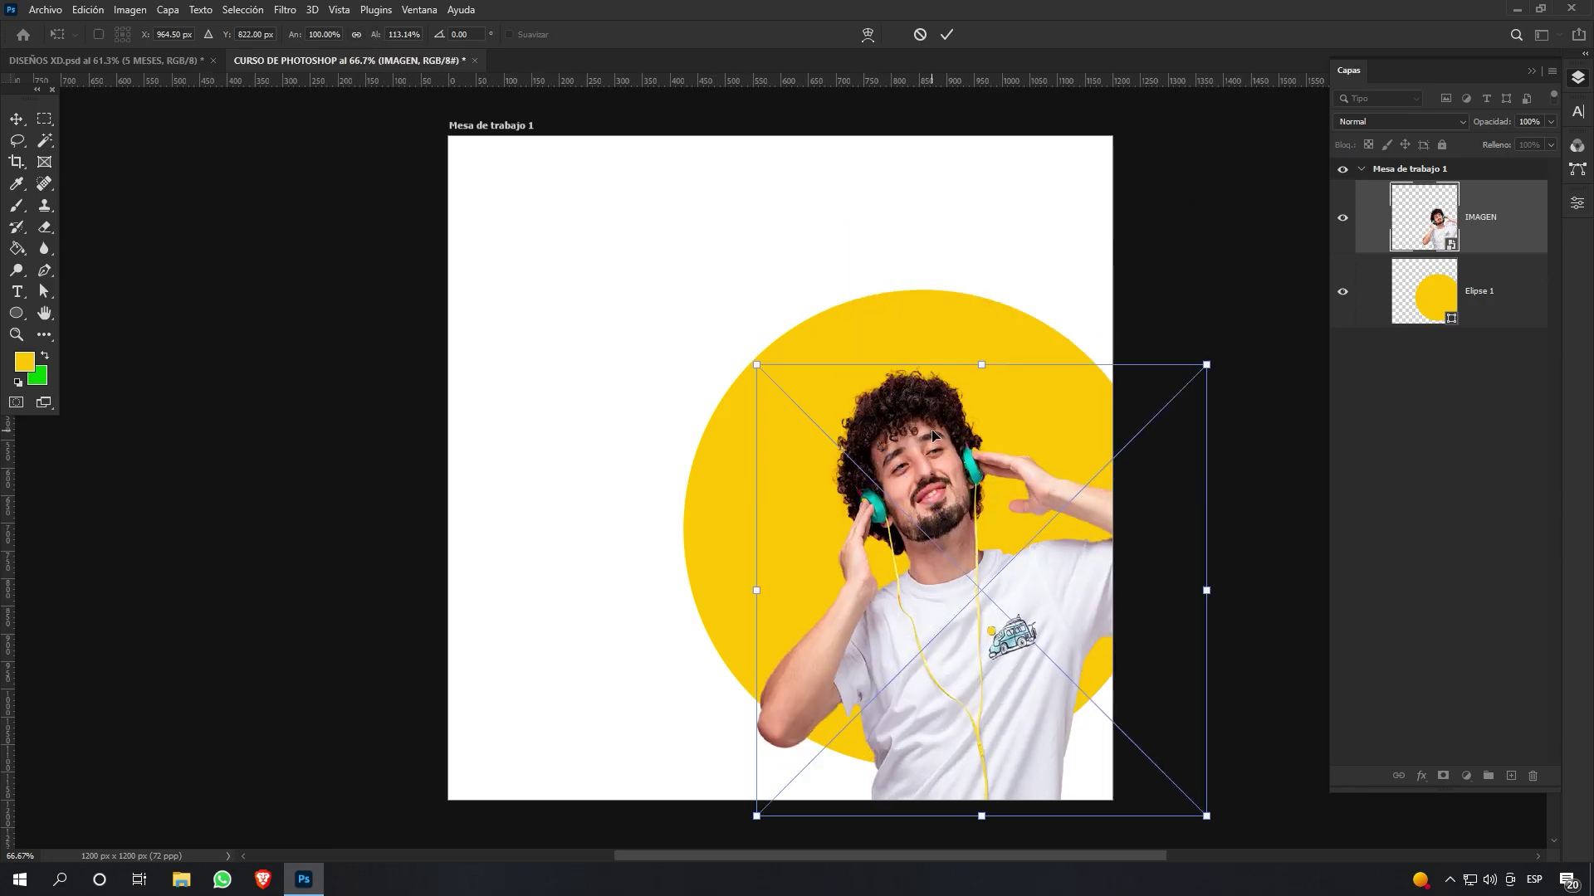
click(356, 34)
drag(757, 363, 614, 250)
click(946, 34)
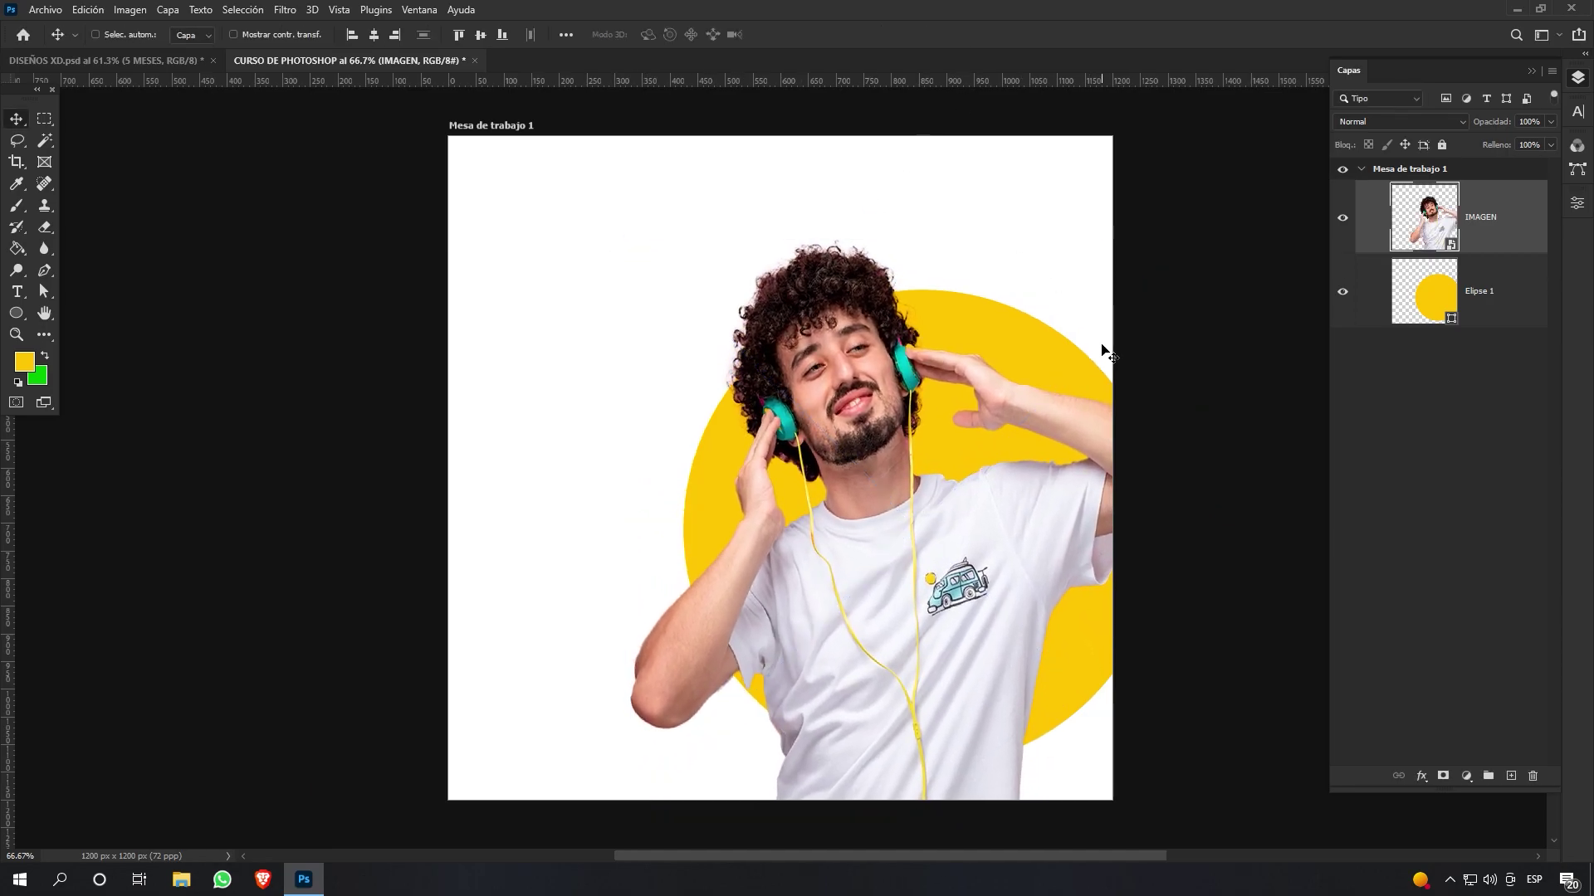
key(ctrl+z)
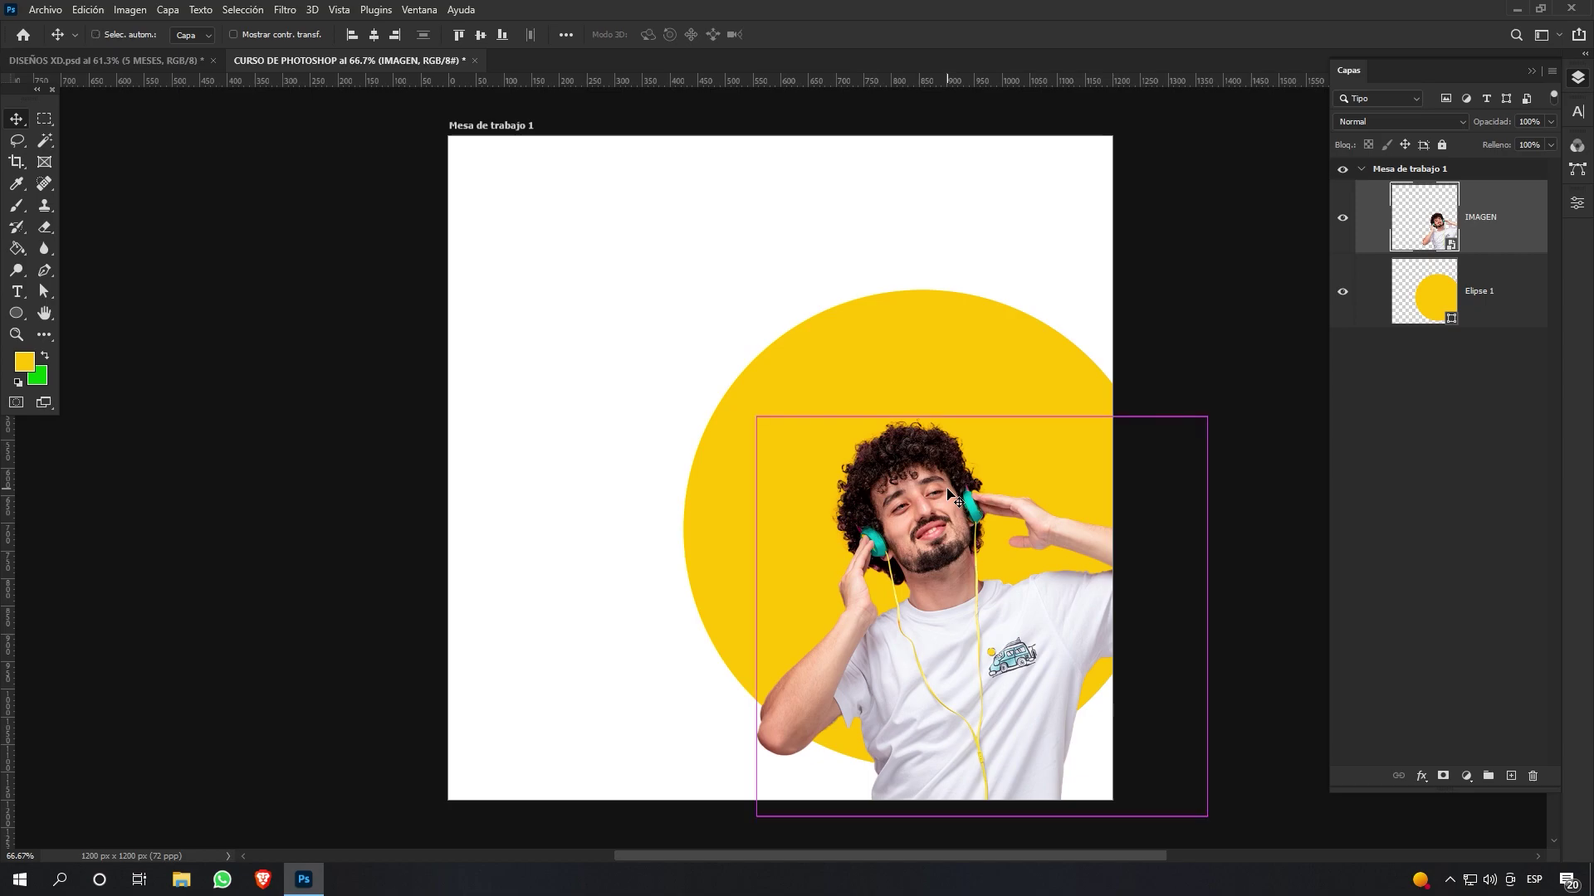
Scale up the man to fill most of the artboard's lower right and move the yellow circle up and left behind him
key(ctrl+t)
drag(757, 417, 790, 396)
click(946, 34)
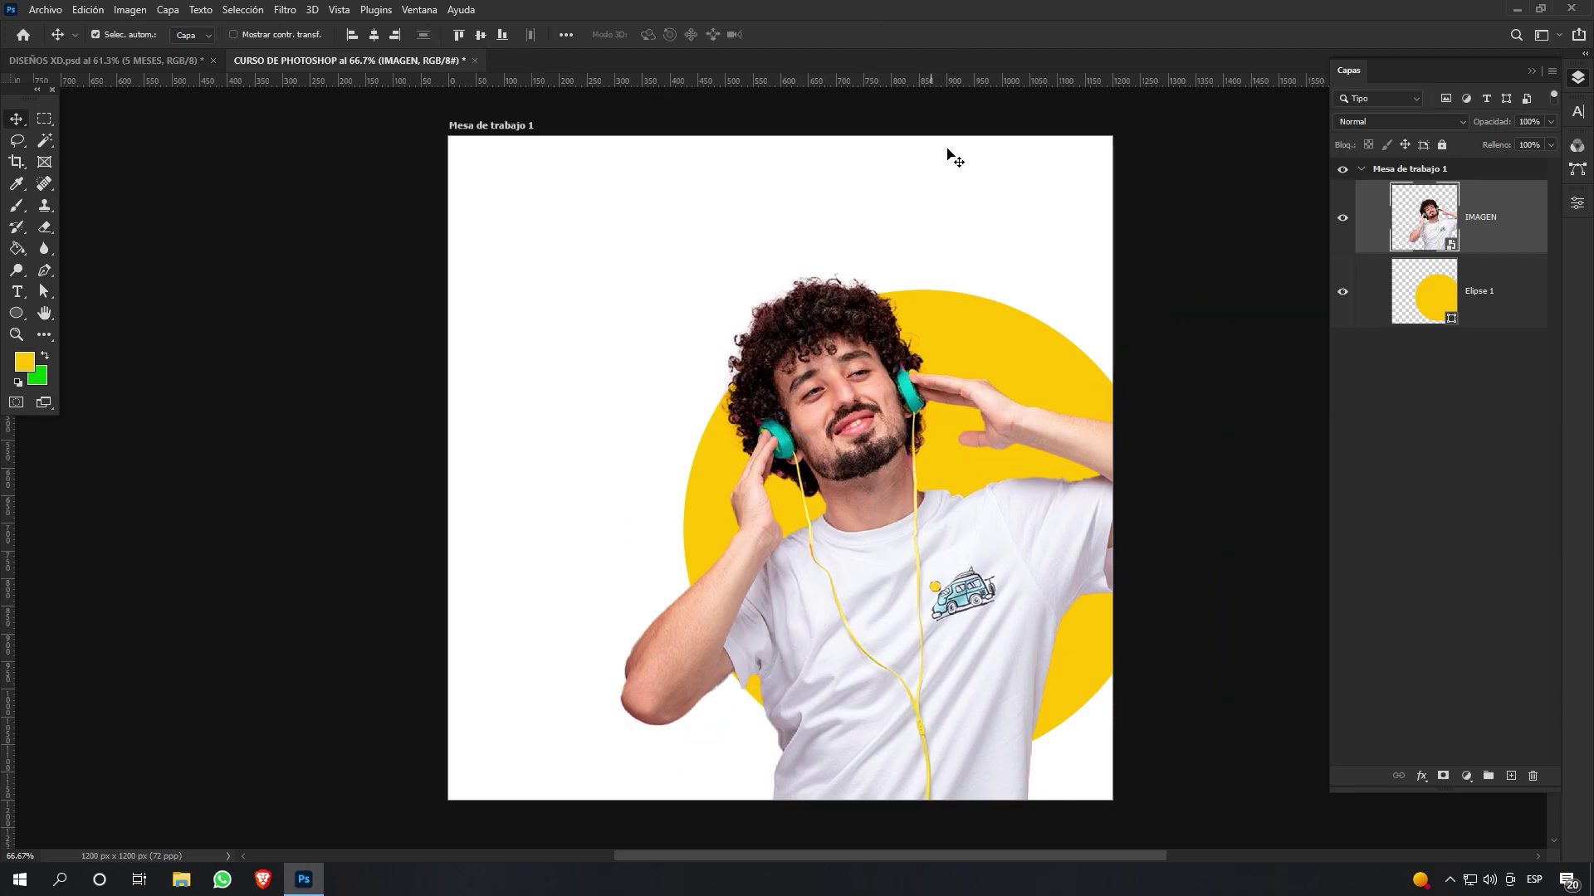
drag(983, 320, 927, 275)
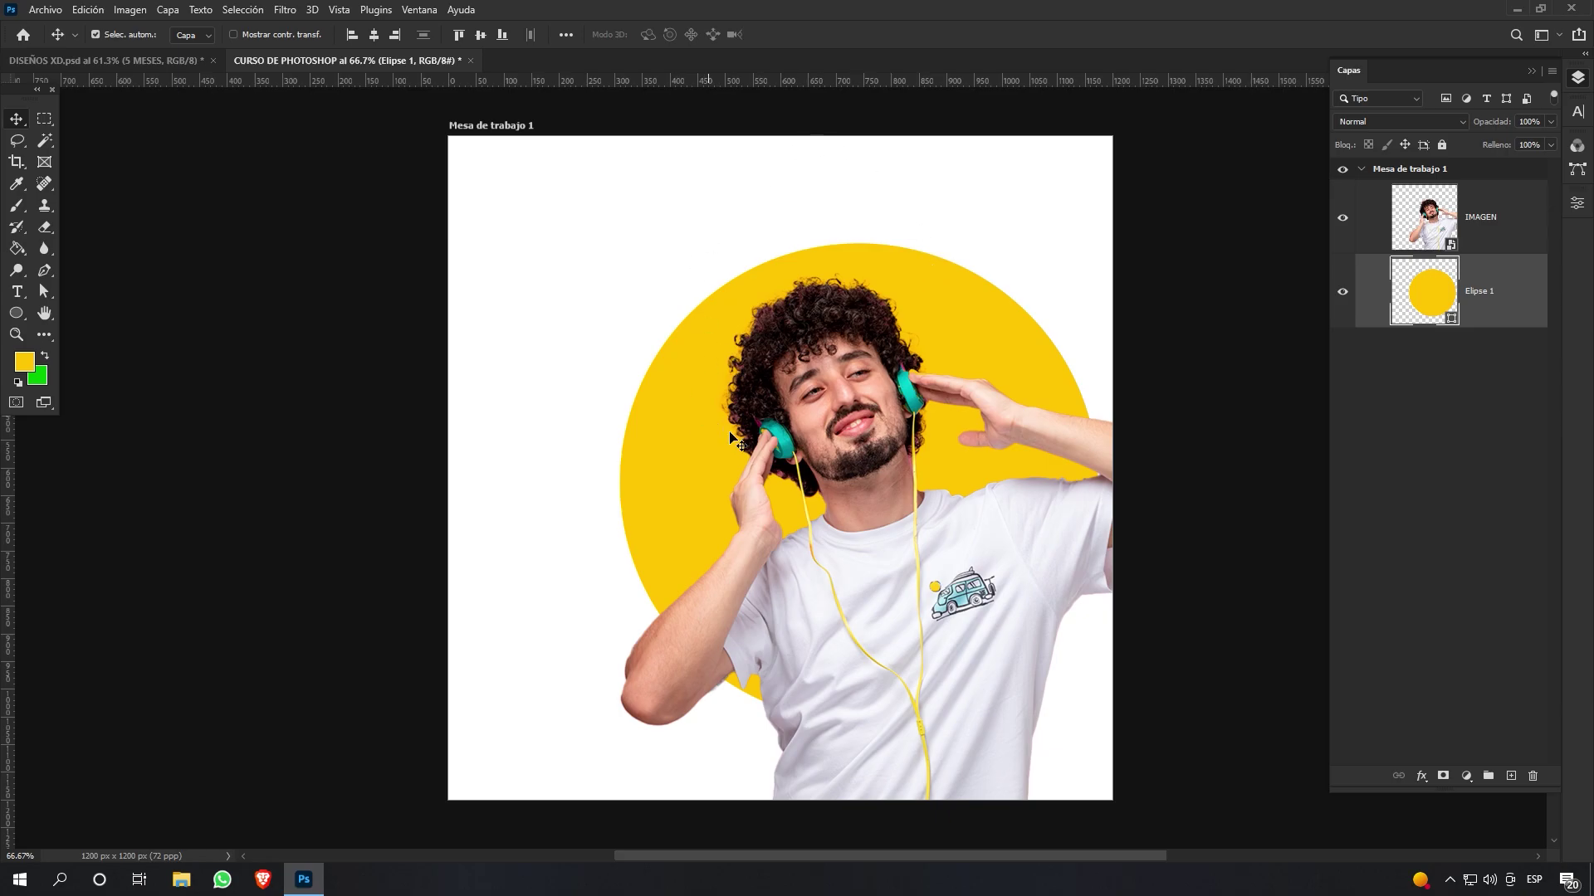
In DISEÑOS XD.psd, sample the 5 MESES purple as the background color and the MUSICAL turquoise as the foreground color
click(199, 63)
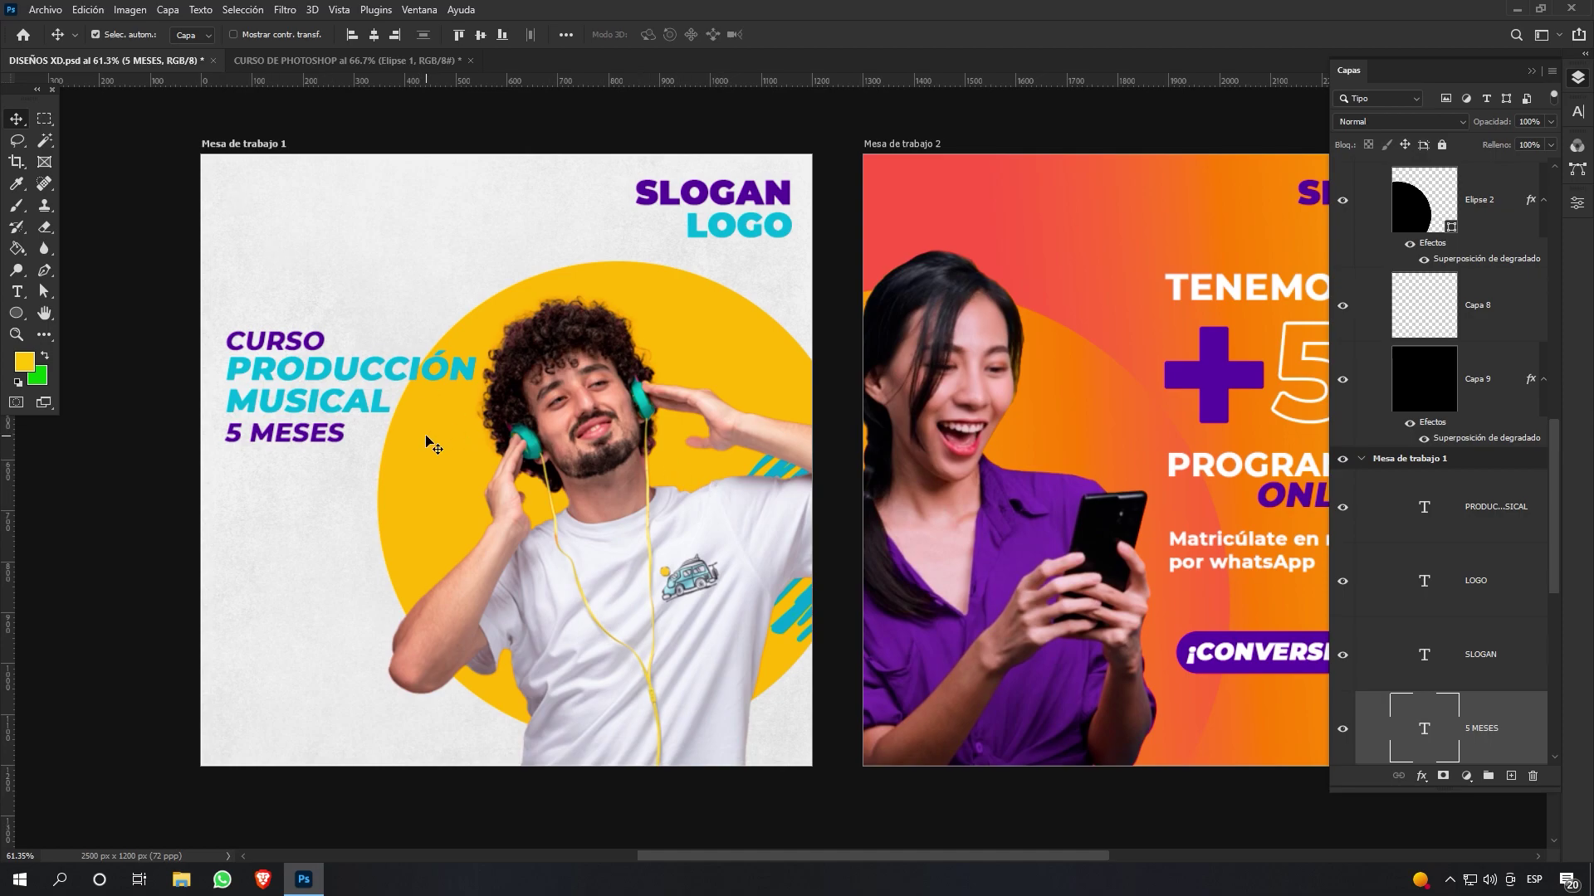
click(16, 335)
scroll(839, 501, up, 3)
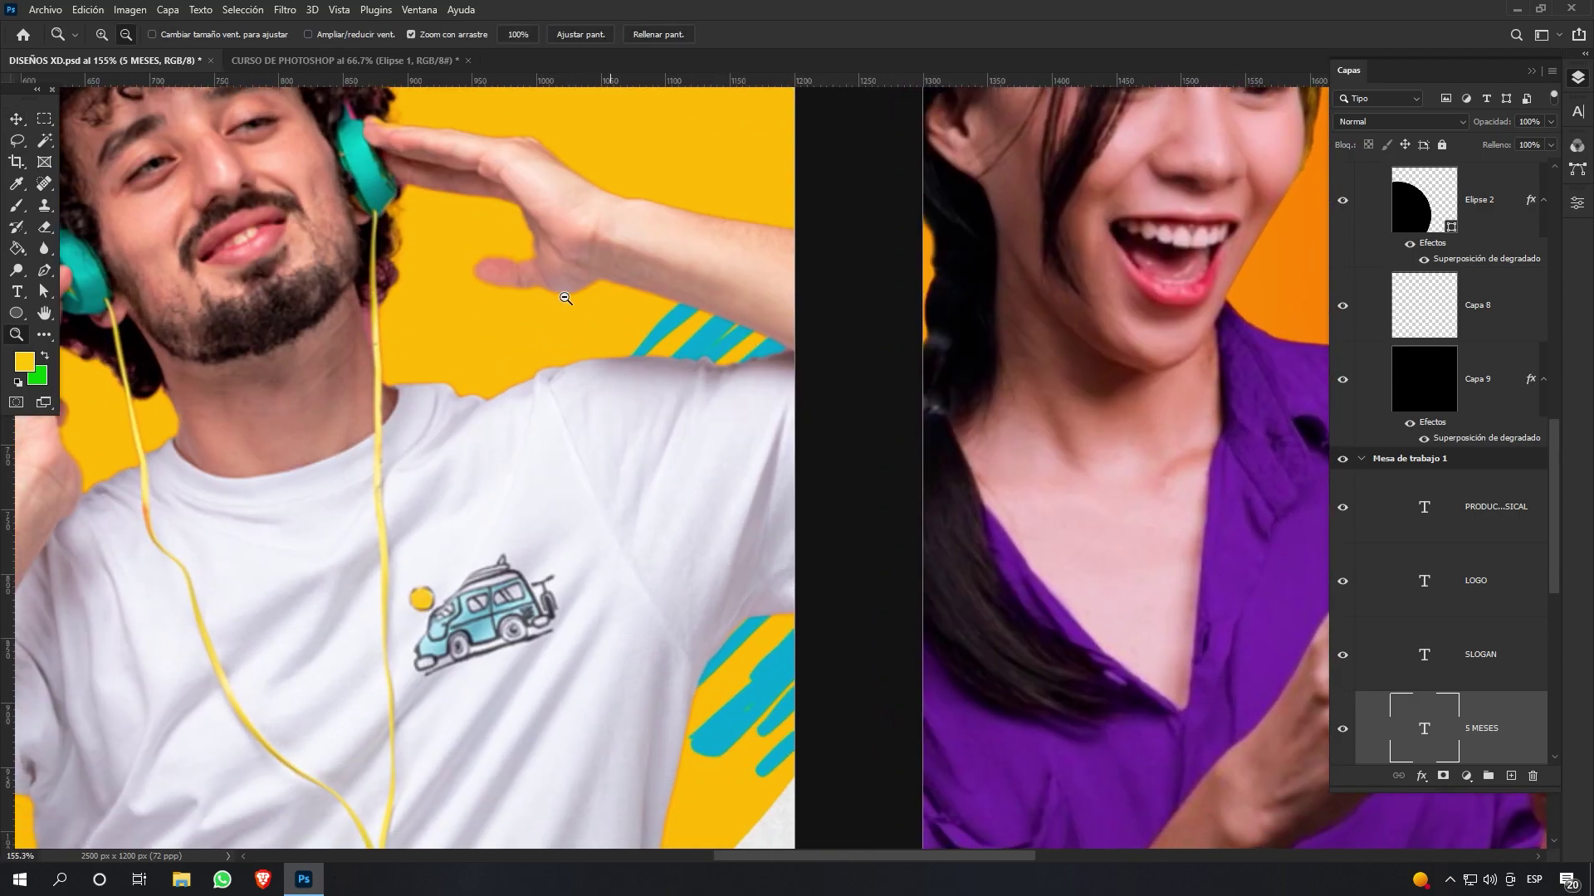
click(17, 186)
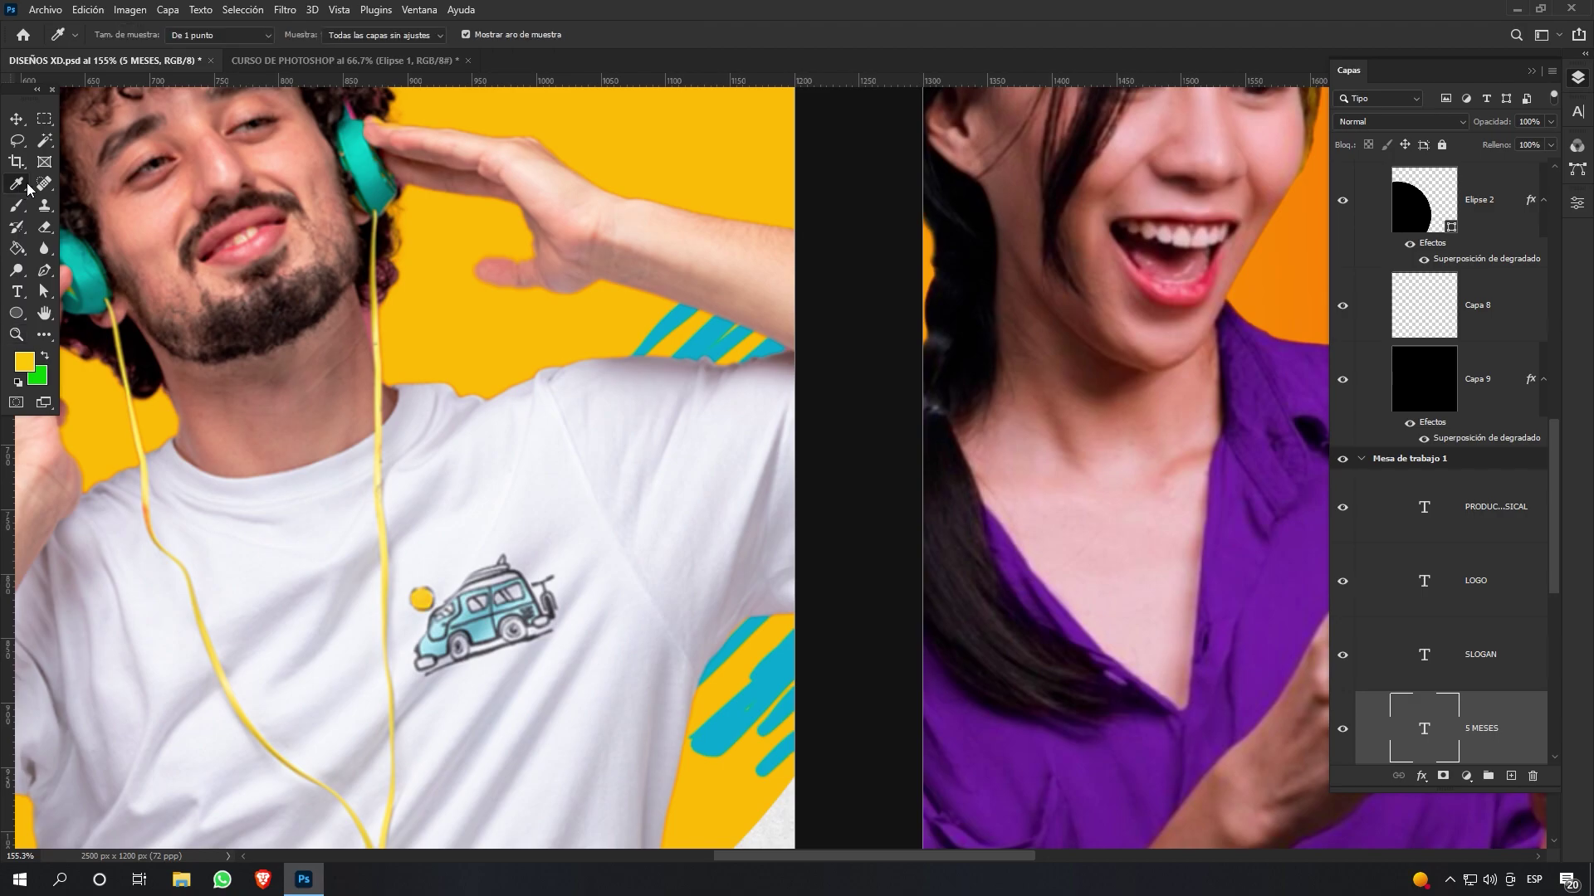
click(712, 334)
drag(278, 279, 893, 343)
click(516, 305)
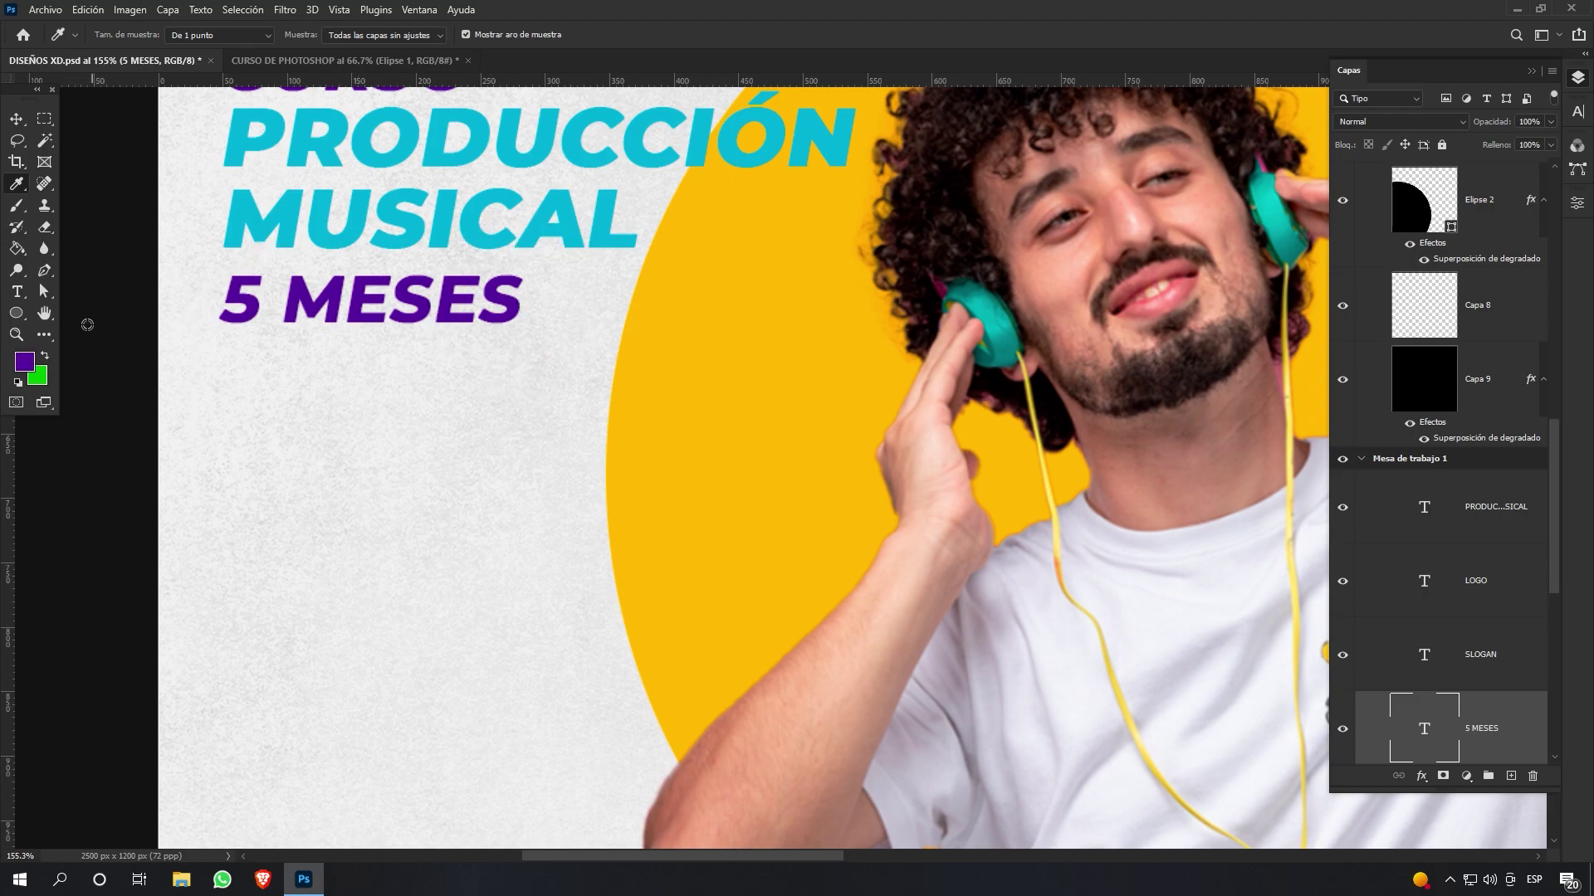
click(46, 360)
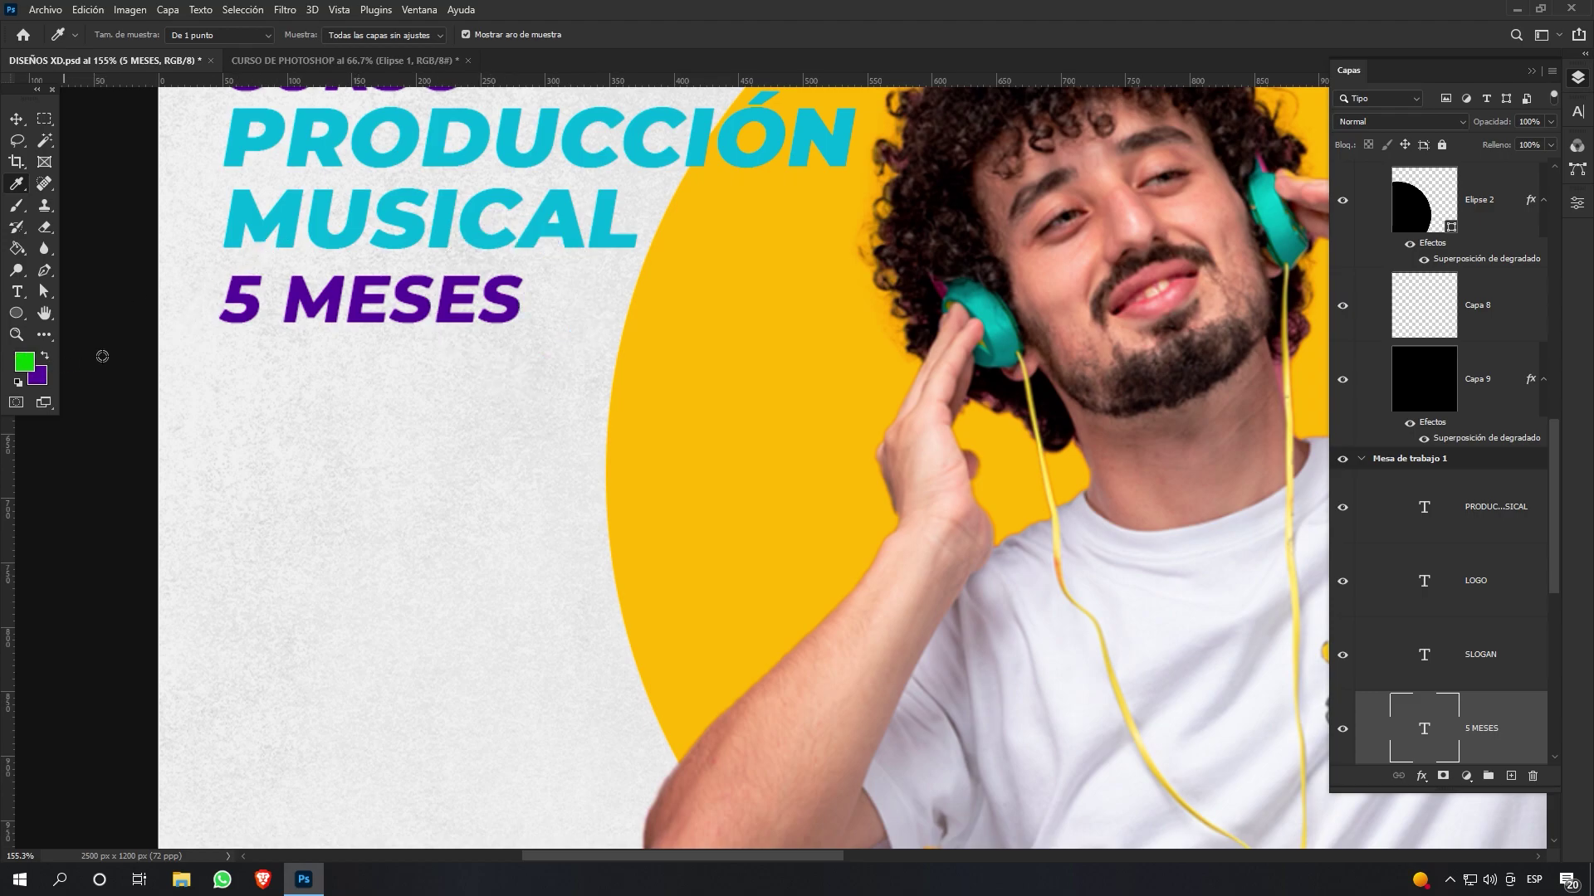
click(271, 225)
click(45, 360)
click(45, 359)
click(46, 359)
click(46, 360)
click(46, 360)
click(46, 360)
click(45, 360)
click(46, 359)
Return to CURSO DE PHOTOSHOP and create a layer named ELEMENTO above IMAGEN
click(341, 61)
click(1524, 237)
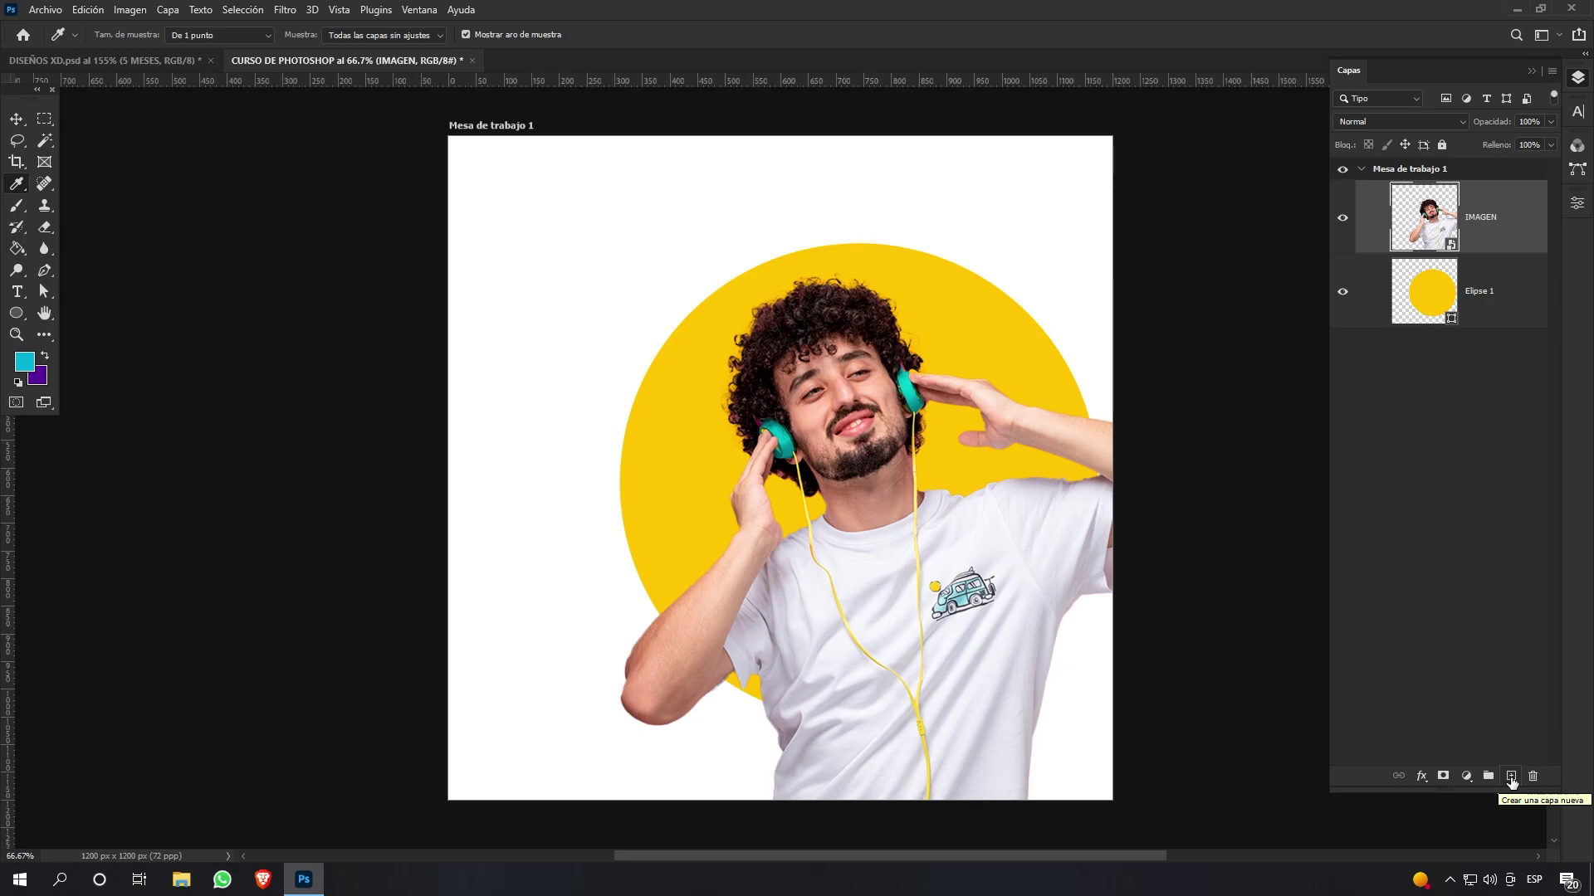
click(1510, 777)
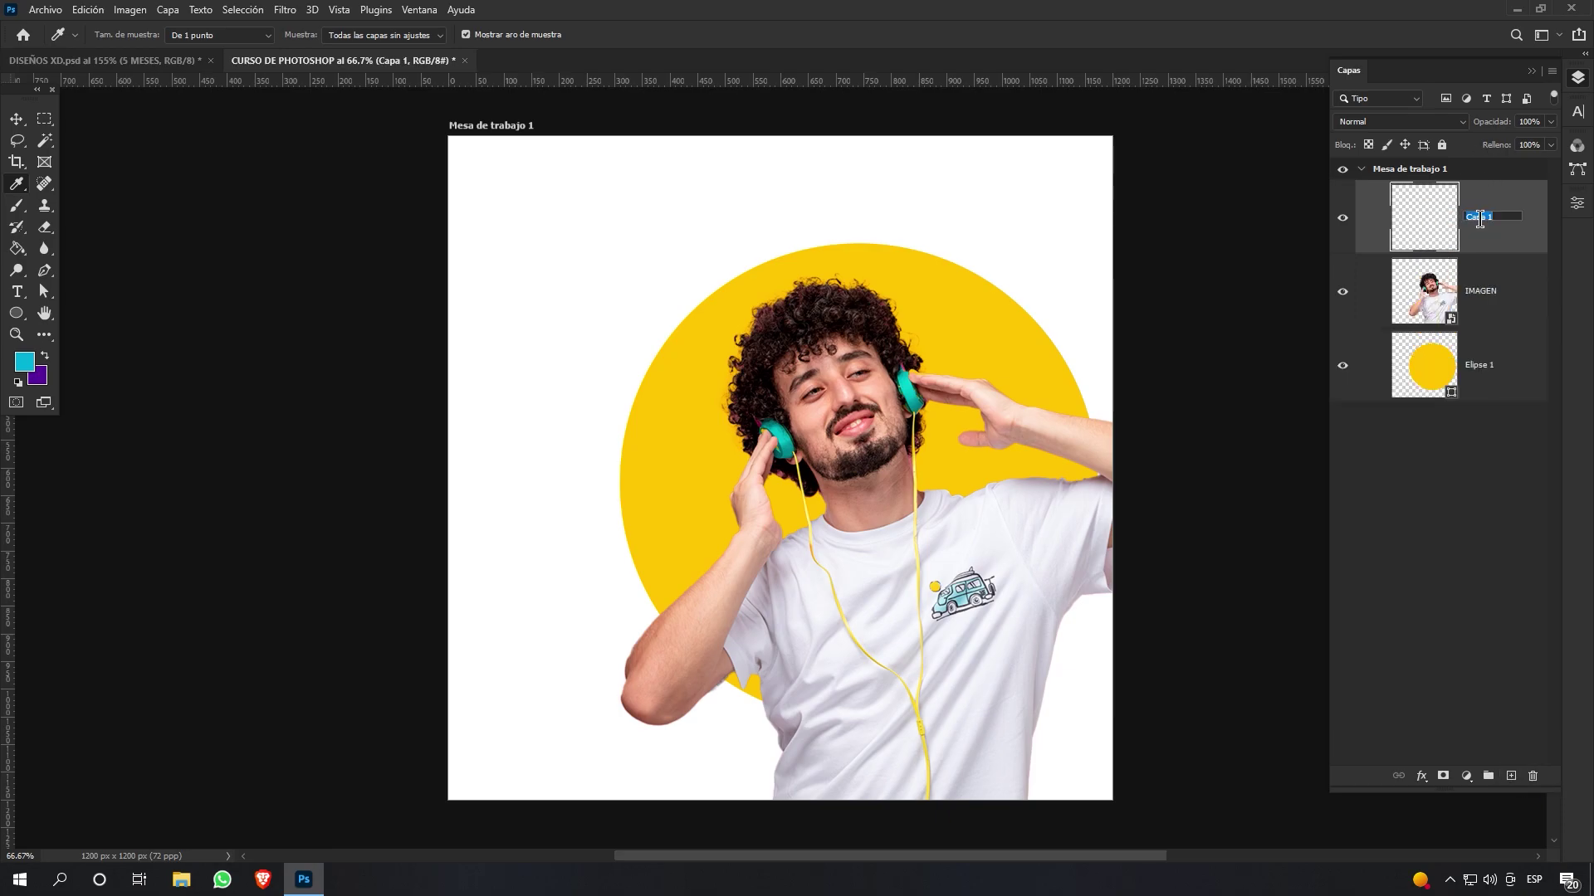
text(LE)
text(ELEMENTO)
key(Return)
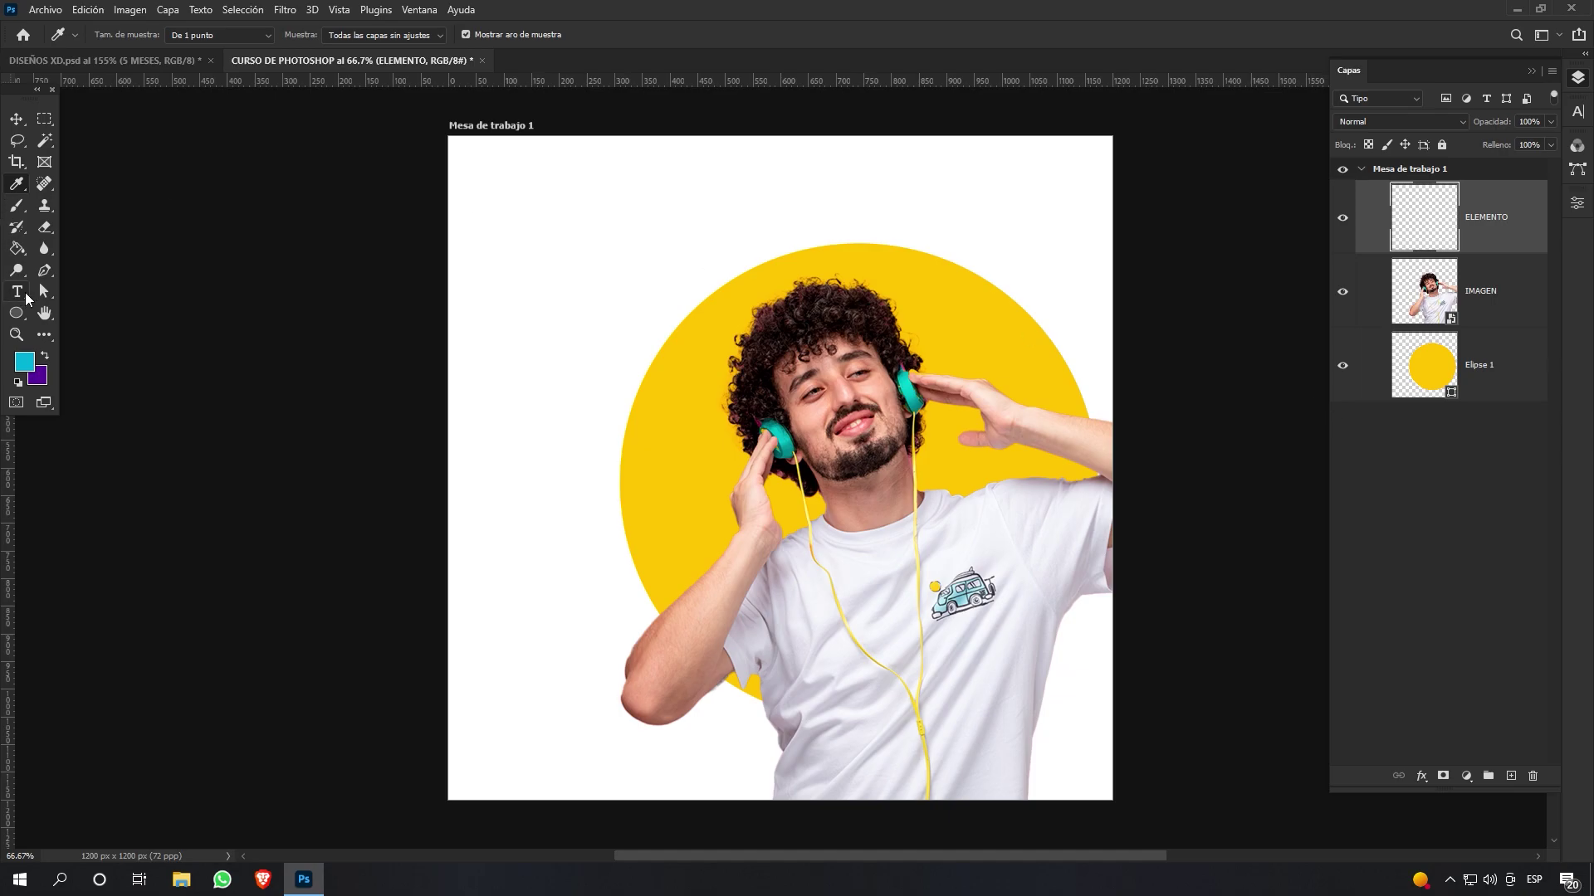
Paint a turquoise diagonal-stripe mark over the man's raised hand with a 462 px brush
click(13, 211)
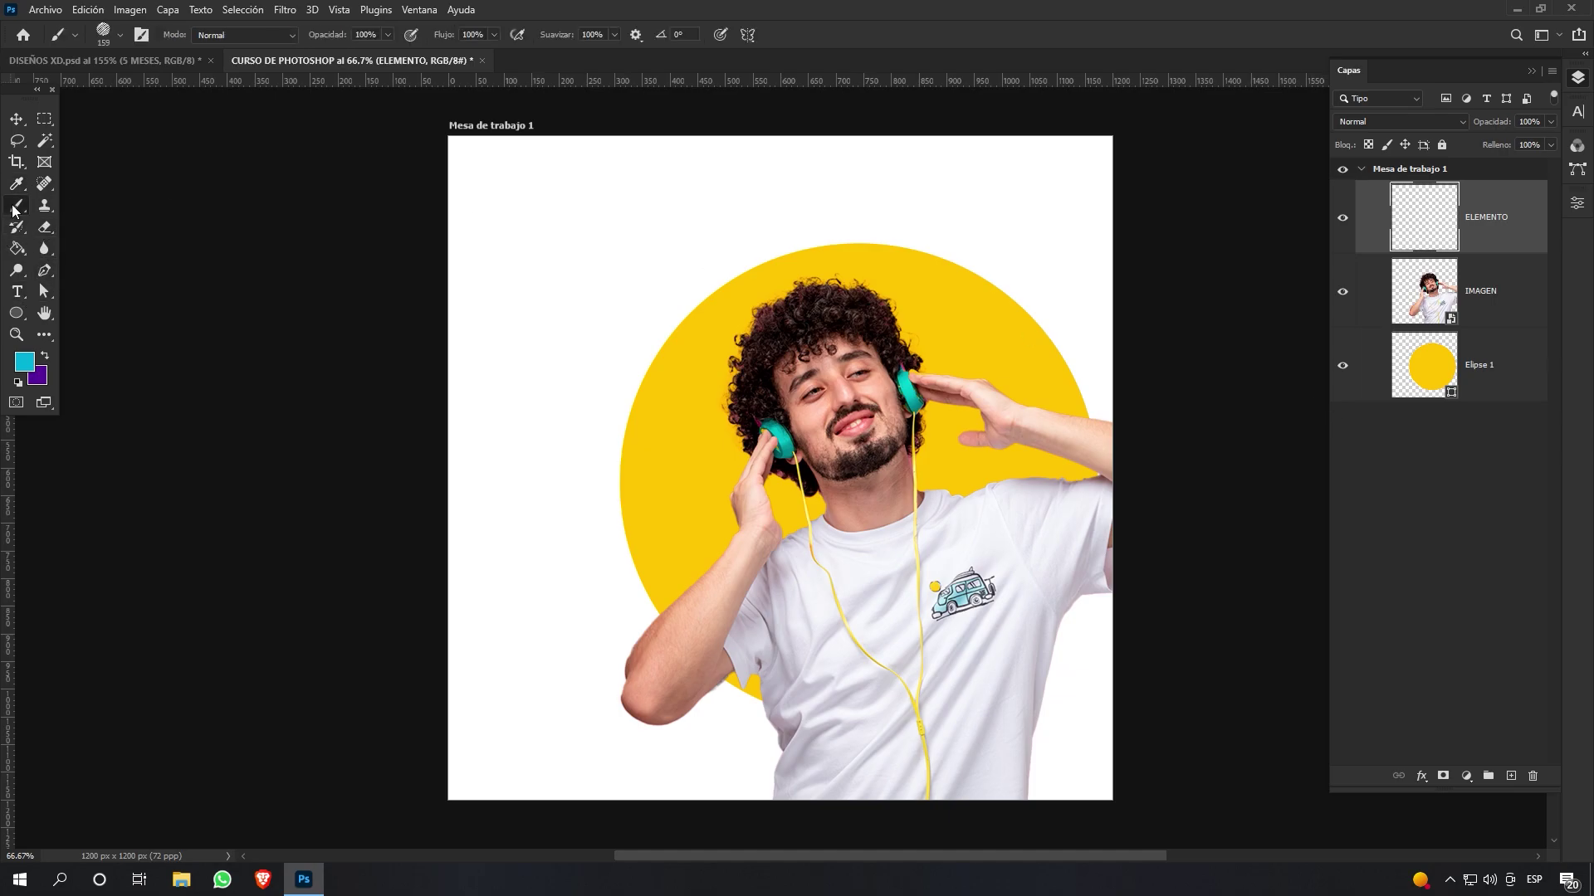
click(98, 206)
mouse_move(712, 350)
mouse_down()
mouse_move(894, 353)
mouse_move(1017, 393)
mouse_up()
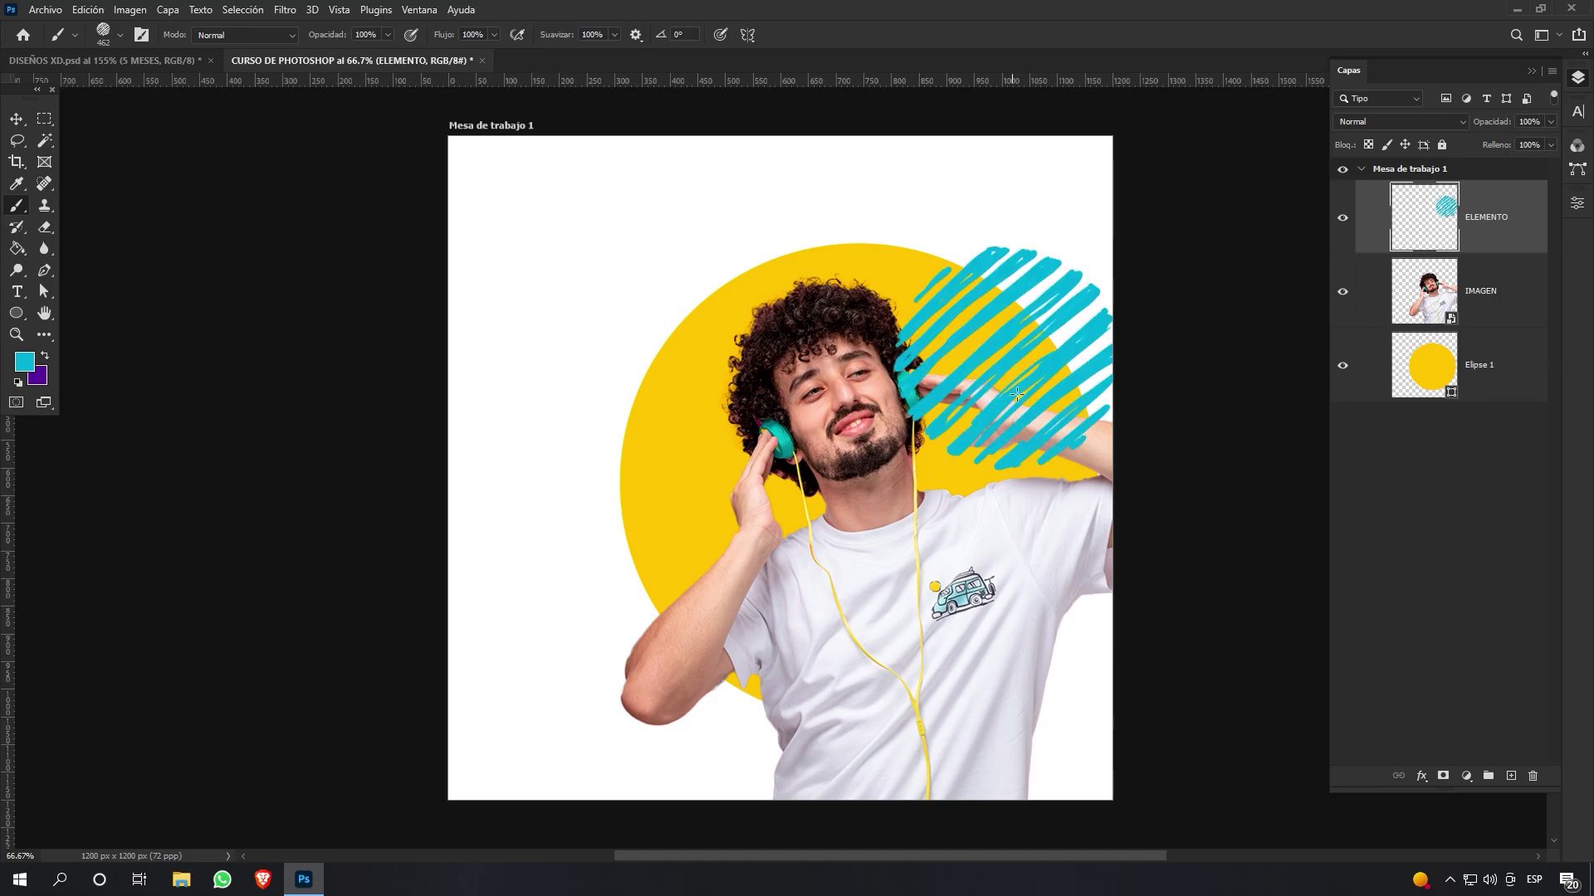
Move the ELEMENTO layer below IMAGEN and lower the turquoise stripes behind the man's raised hand
click(16, 118)
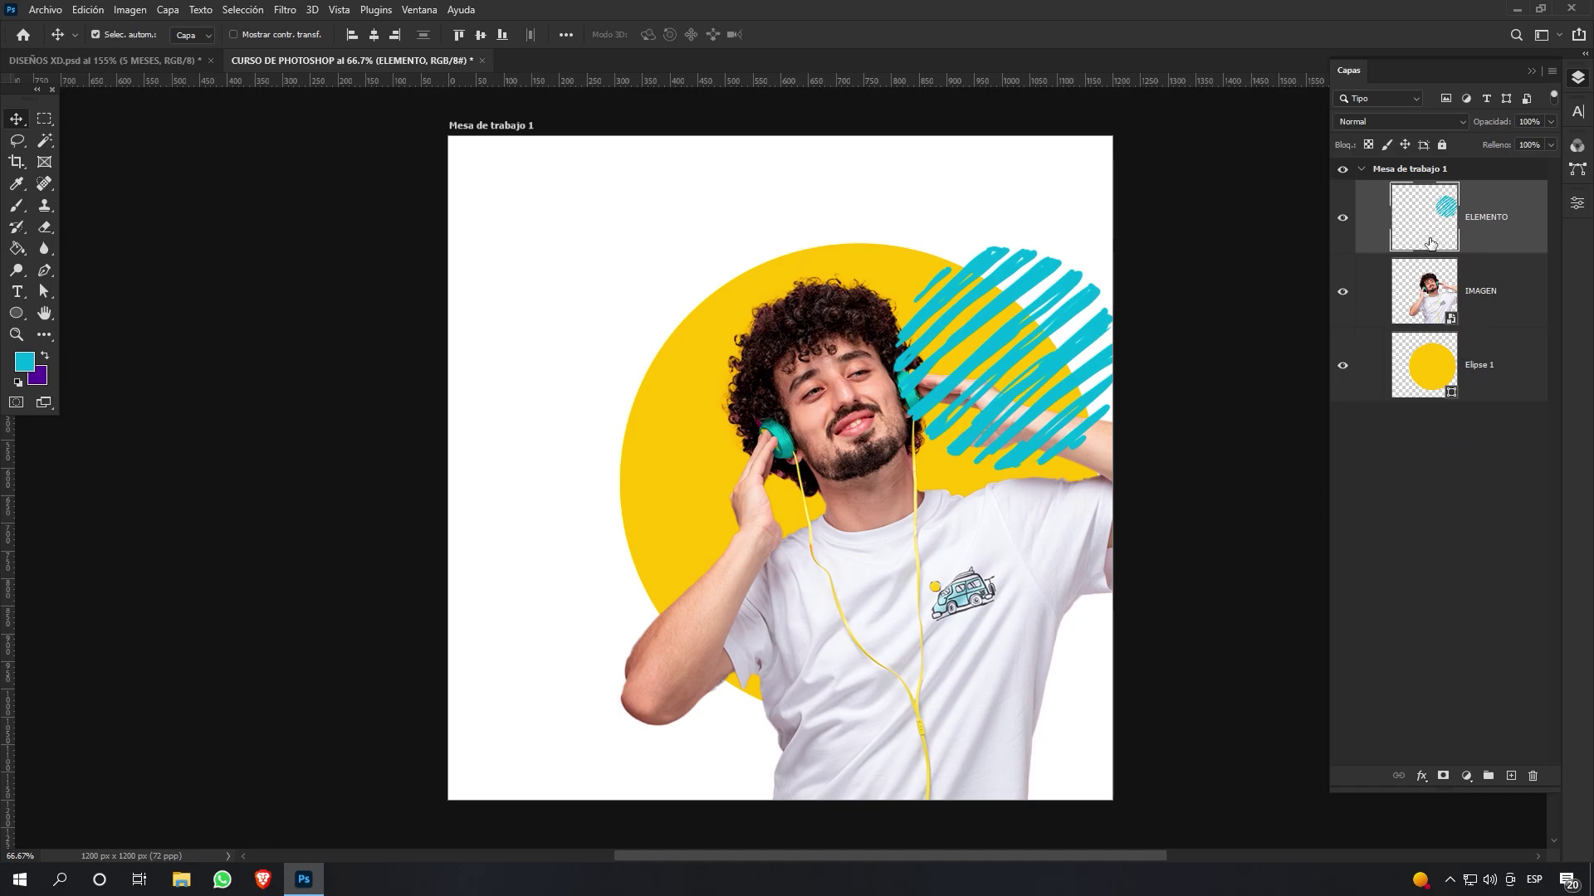
drag(1430, 243, 1429, 330)
mouse_move(1056, 320)
mouse_down()
mouse_move(1023, 415)
mouse_move(1029, 391)
mouse_move(1036, 433)
mouse_up()
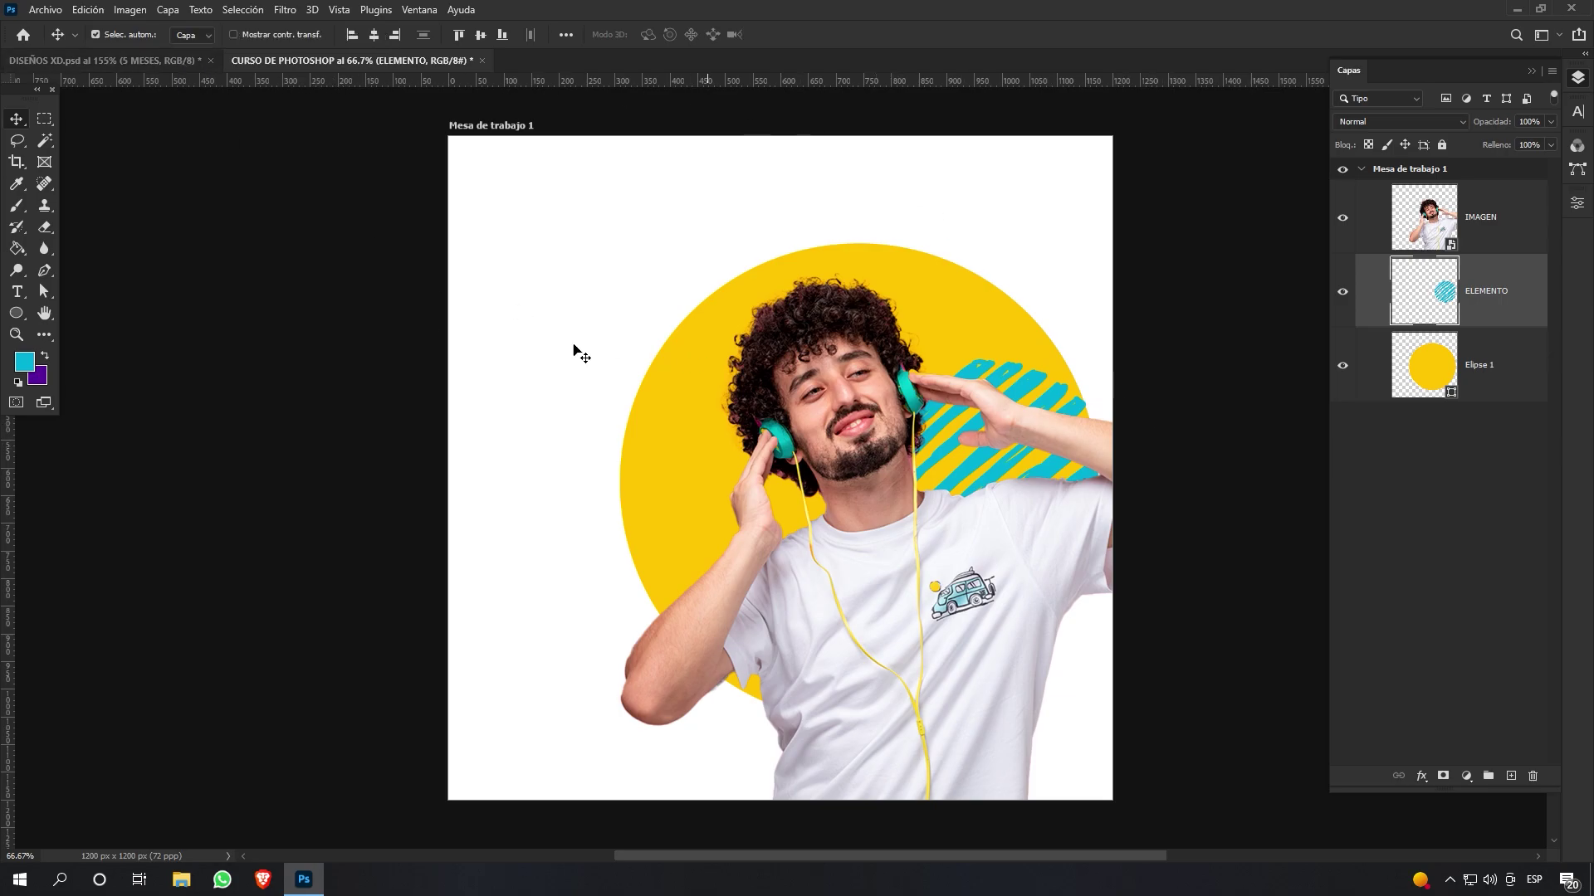
Create a layer named FONDO at the bottom of the layer stack, below the yellow circle
click(17, 334)
drag(550, 231, 711, 352)
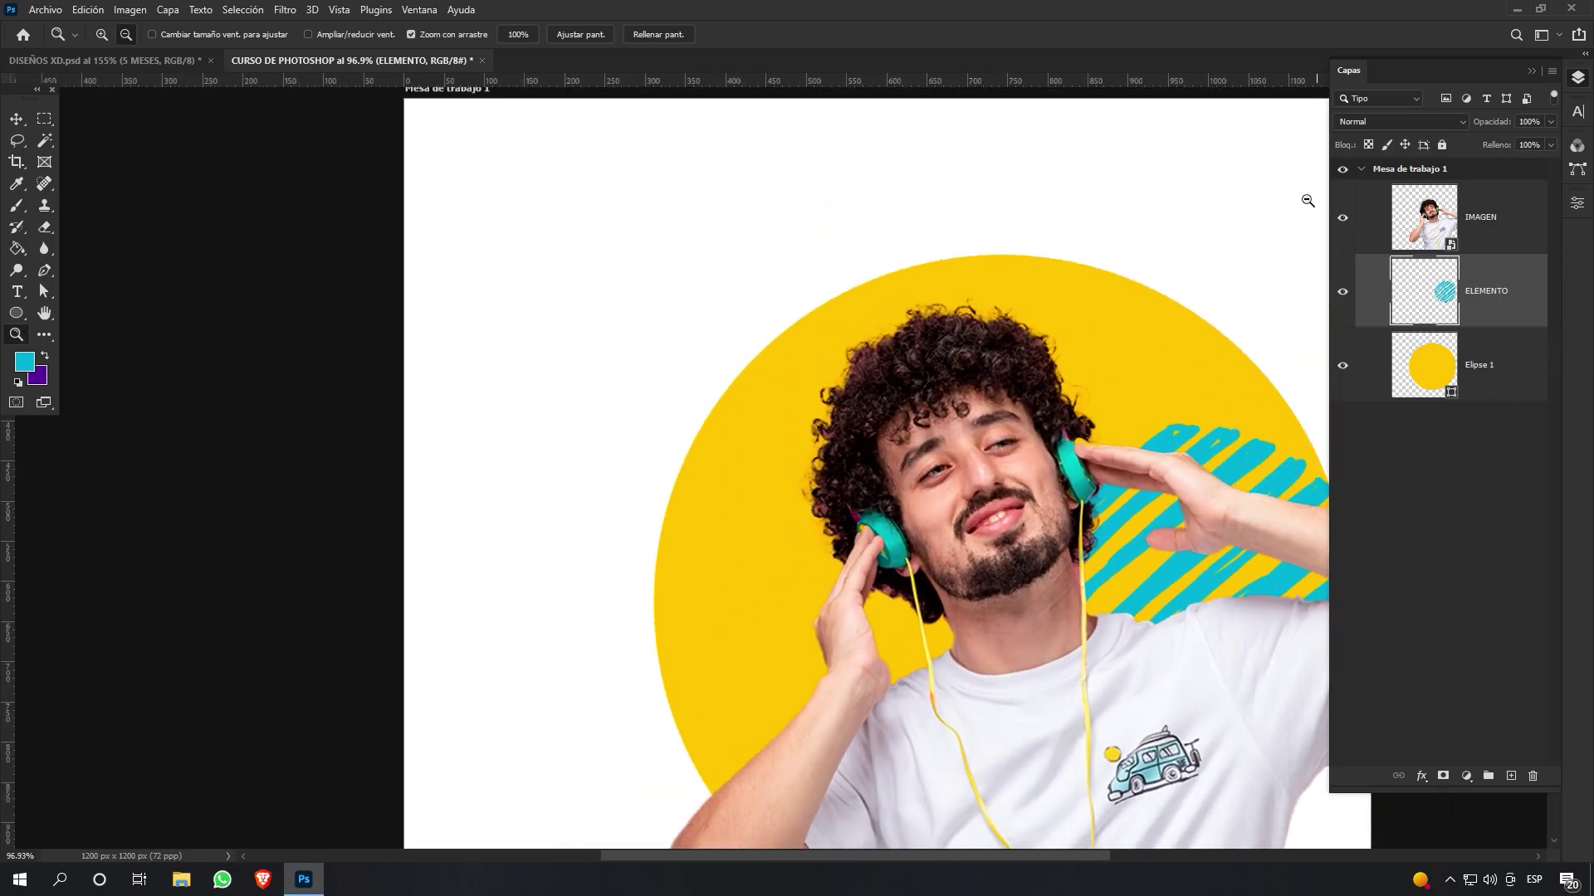
click(1500, 367)
click(1512, 776)
drag(1501, 365, 1461, 473)
double_click(1446, 438)
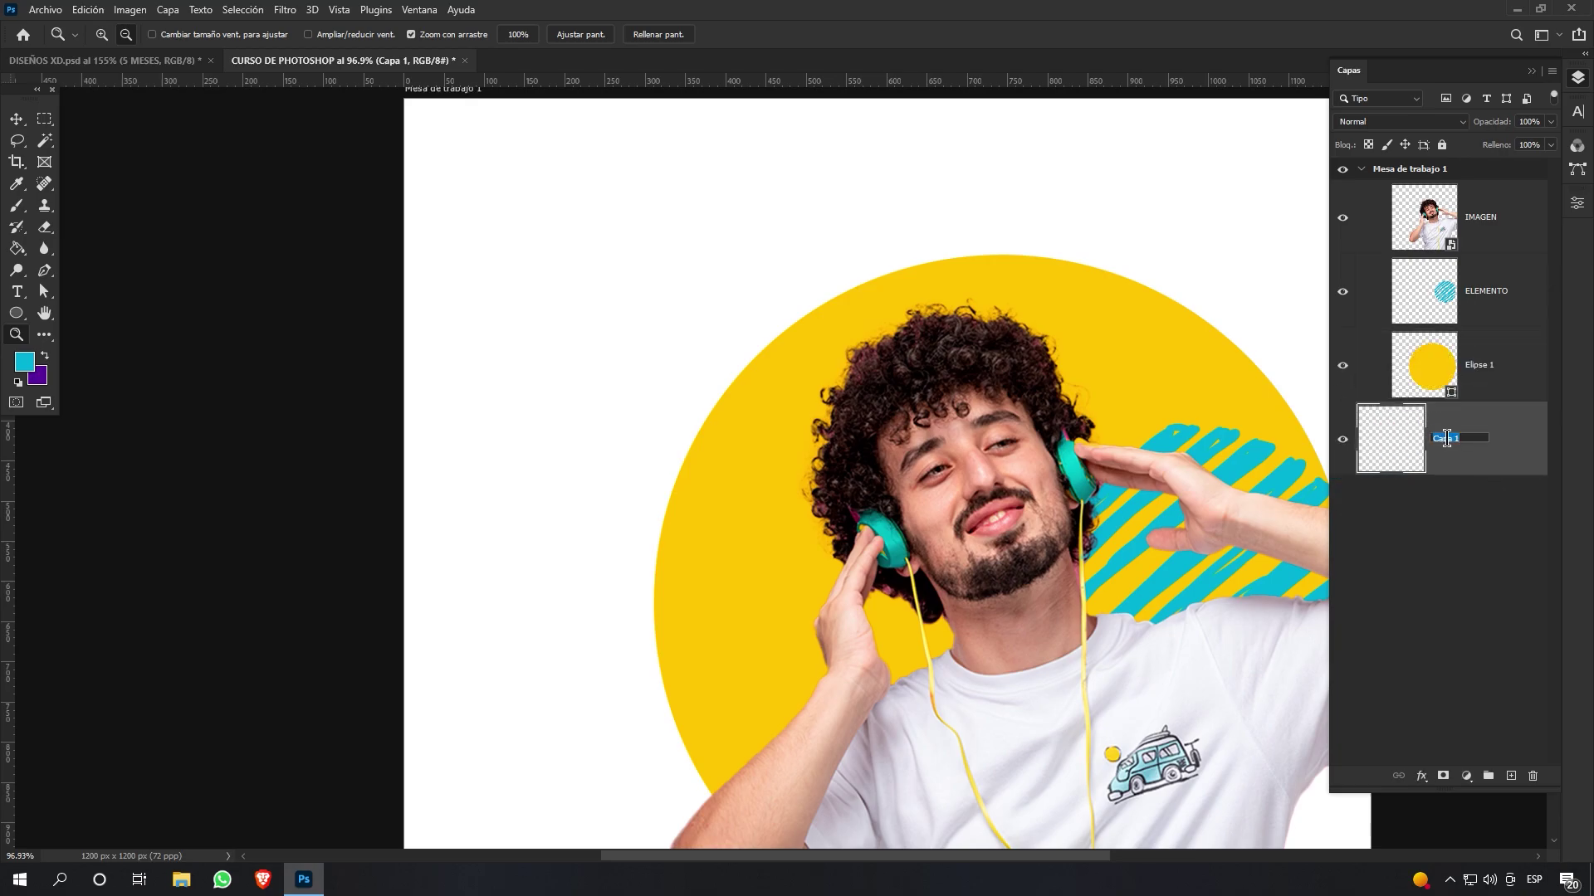
text(FONDOND)
click(1436, 519)
click(1527, 455)
Place the light-gray-concrete-wall (1) image as an embedded element in the document
alt+click(291, 330)
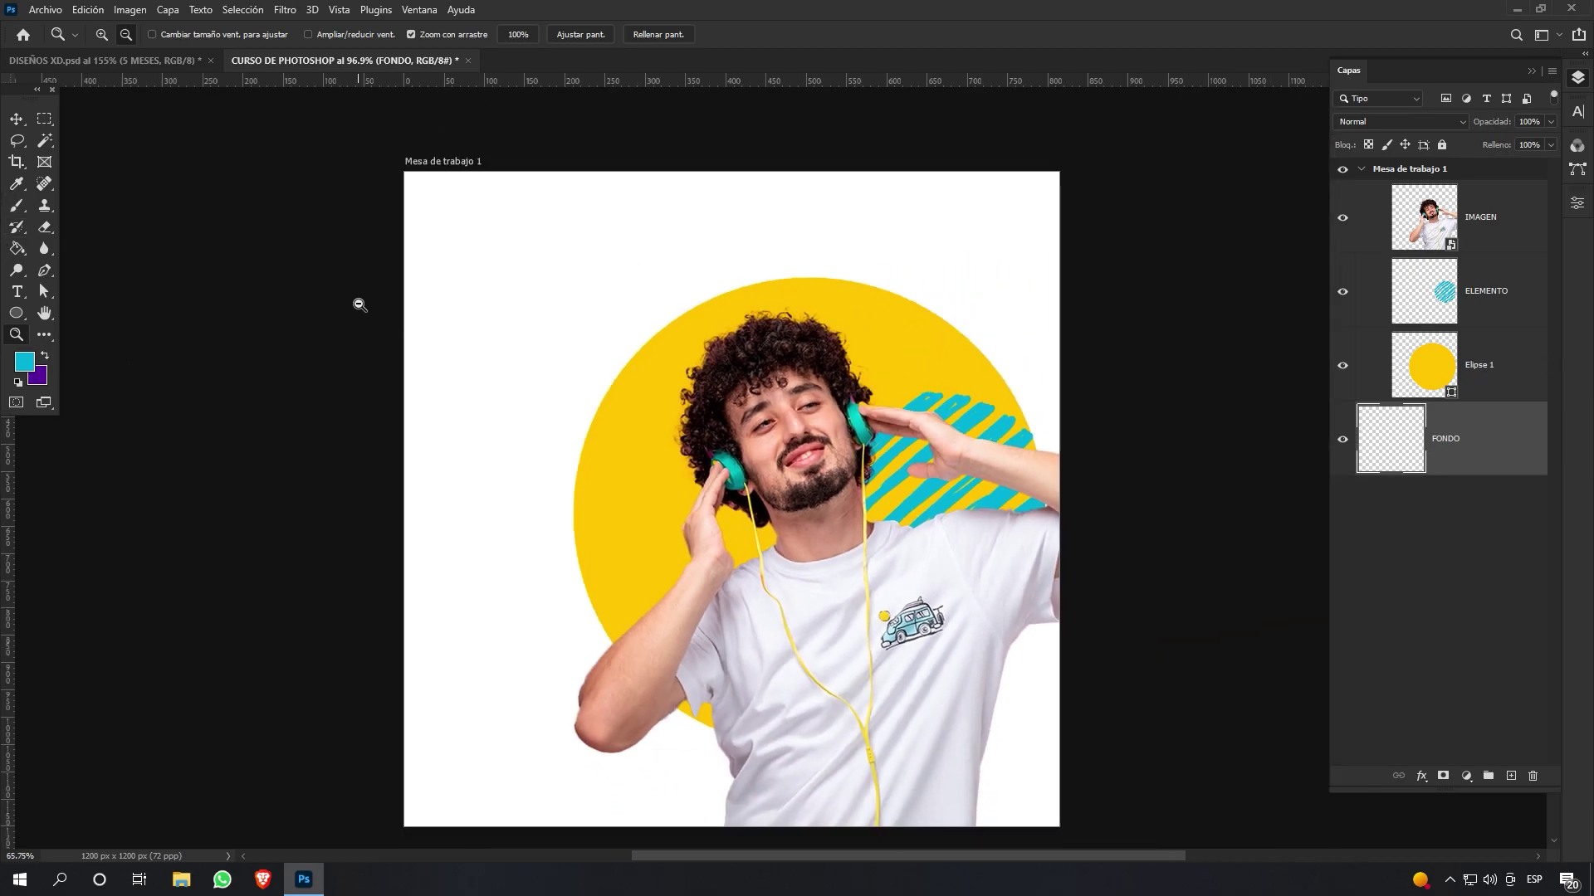
click(46, 10)
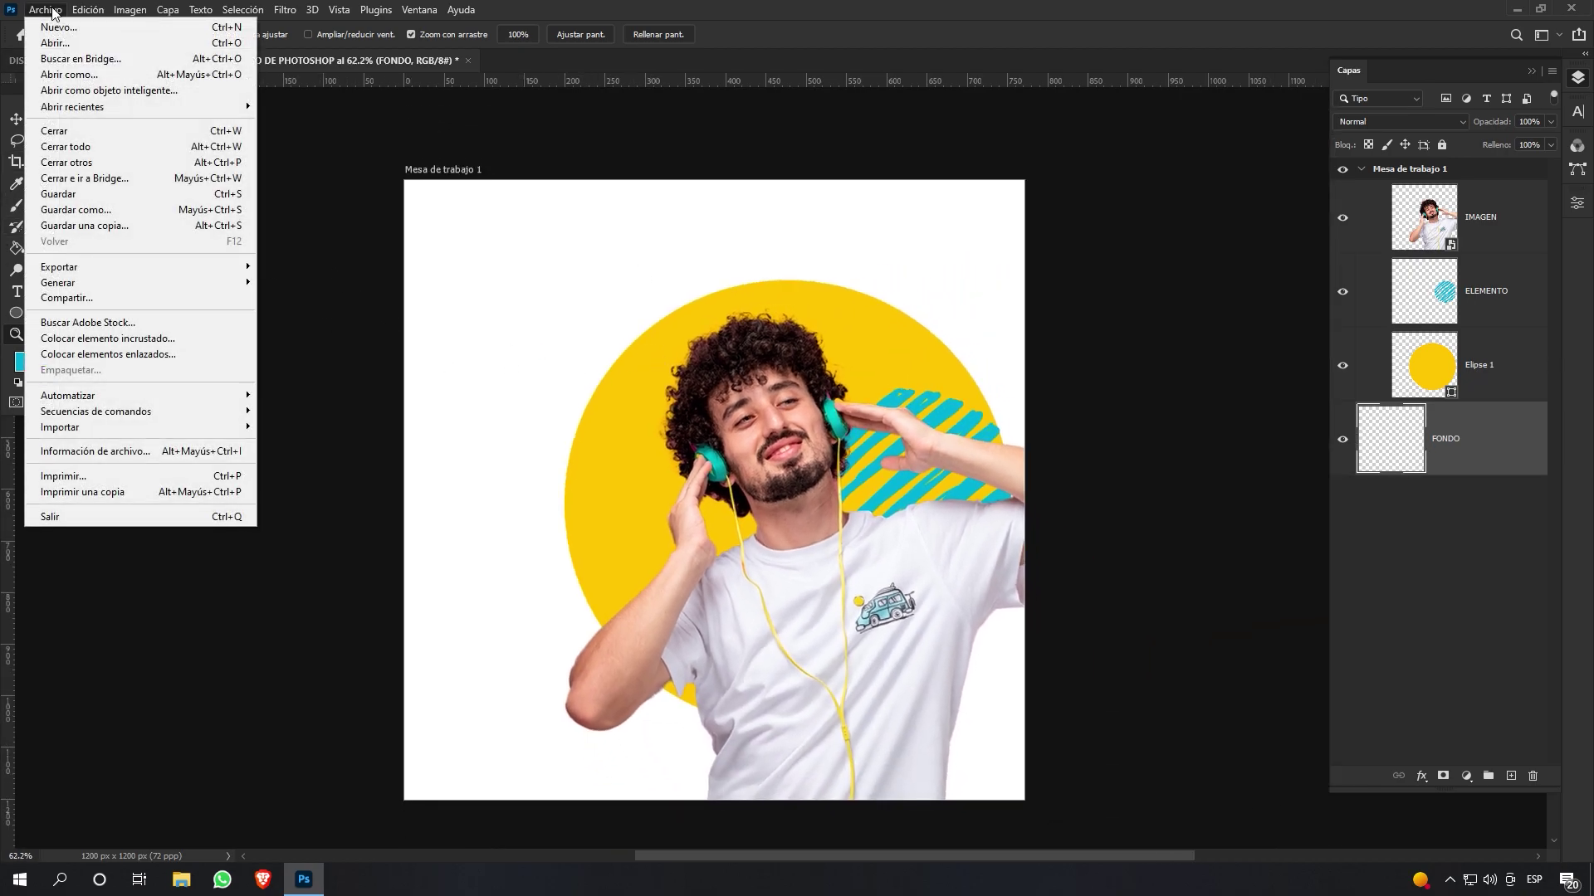
click(137, 338)
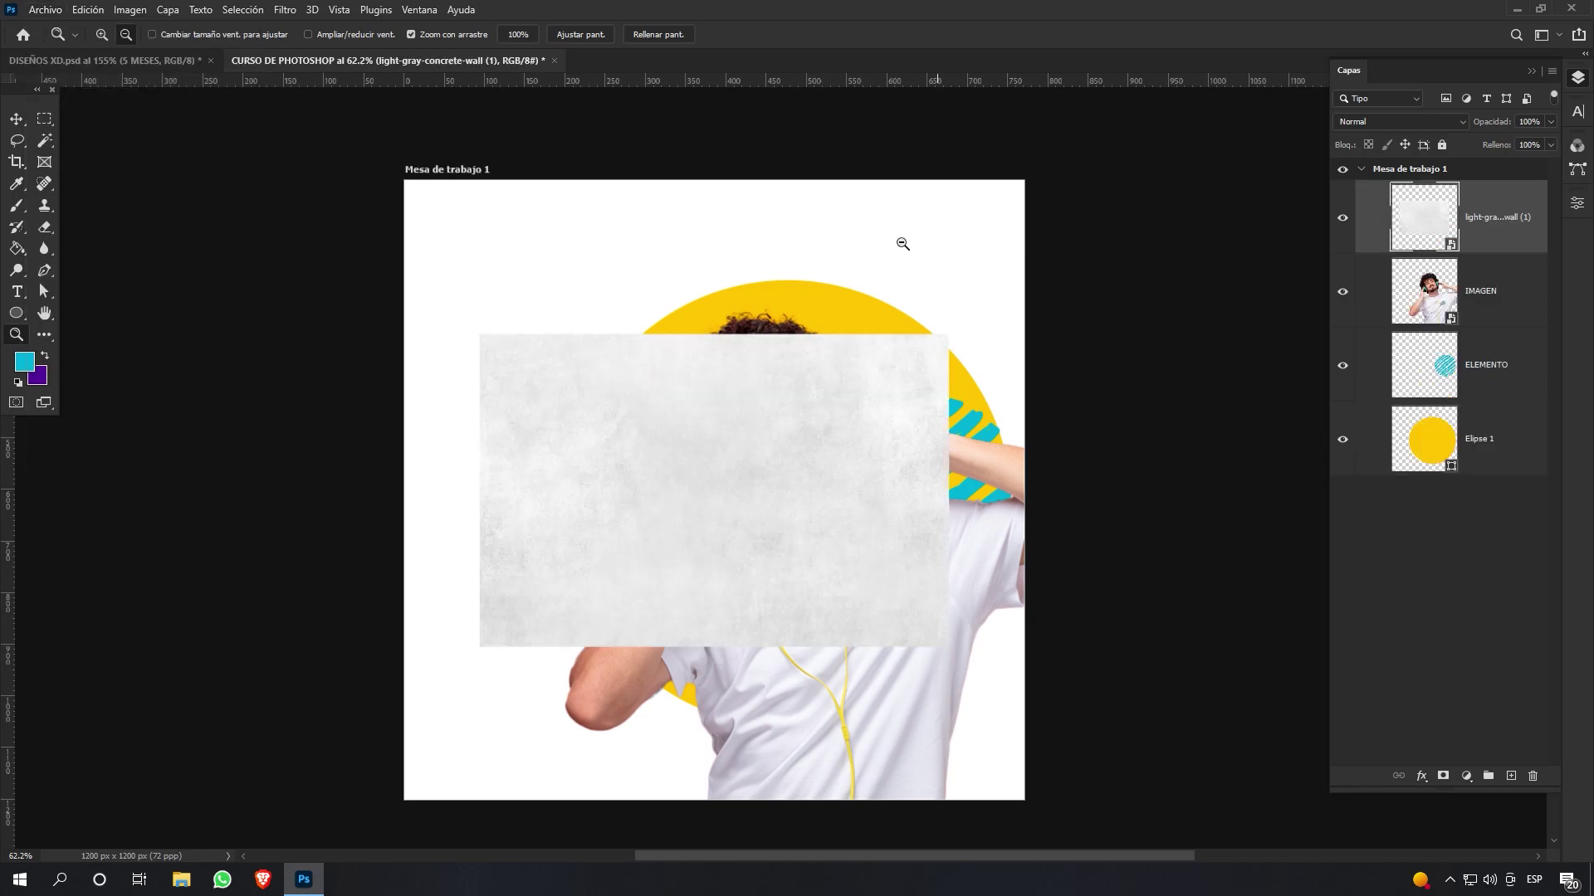
Scale the concrete wall image proportionally to the artboard's full height and move its layer below the yellow circle
click(17, 118)
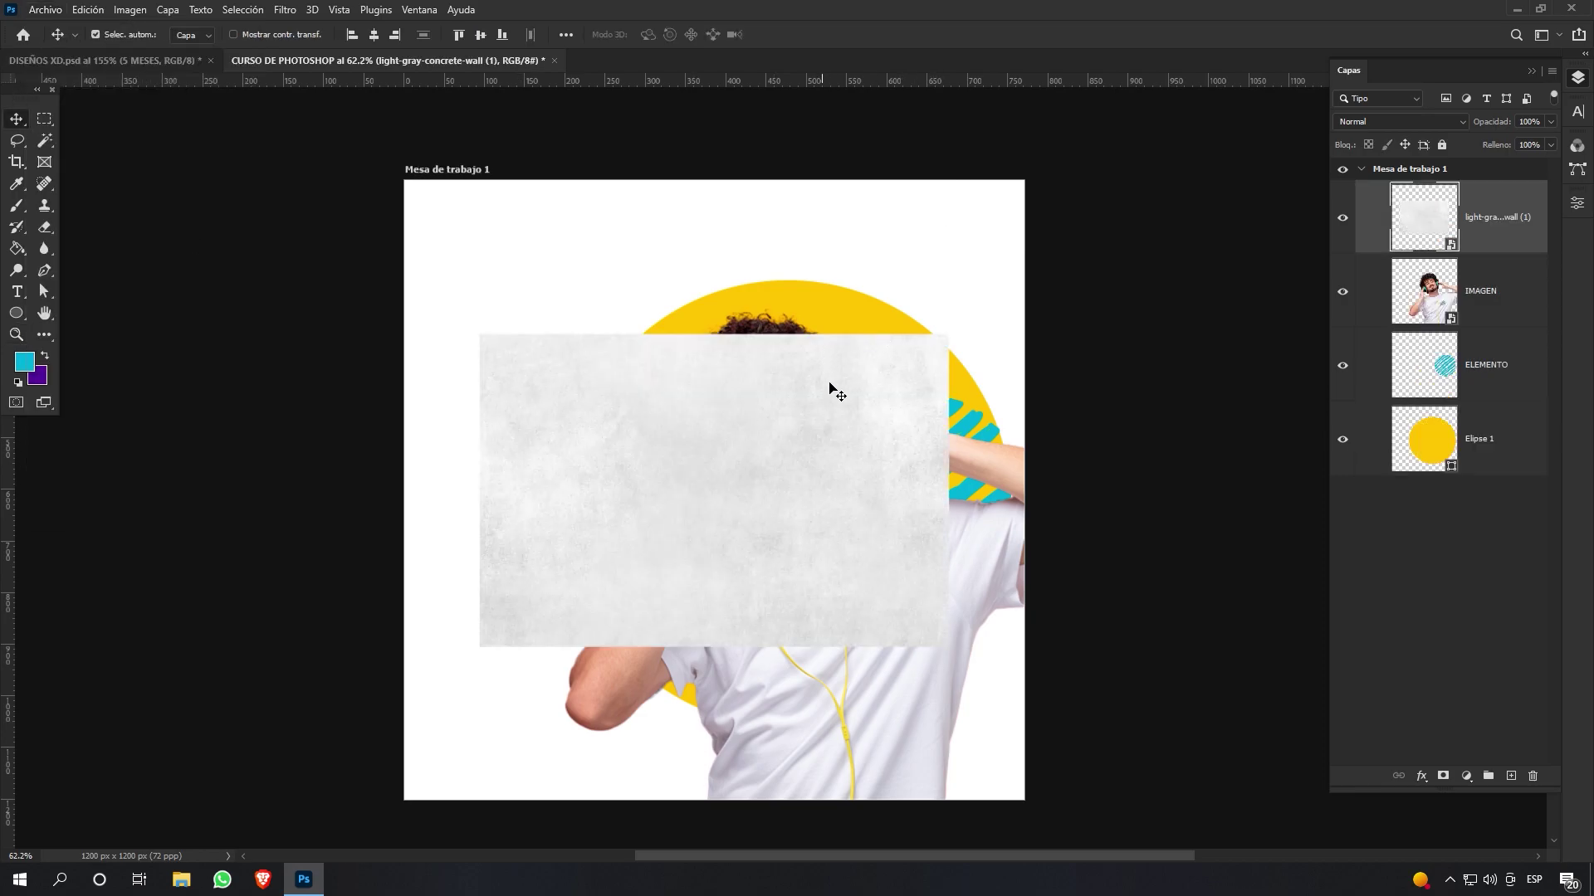
mouse_move(834, 364)
mouse_down()
mouse_move(815, 359)
mouse_move(821, 376)
mouse_up()
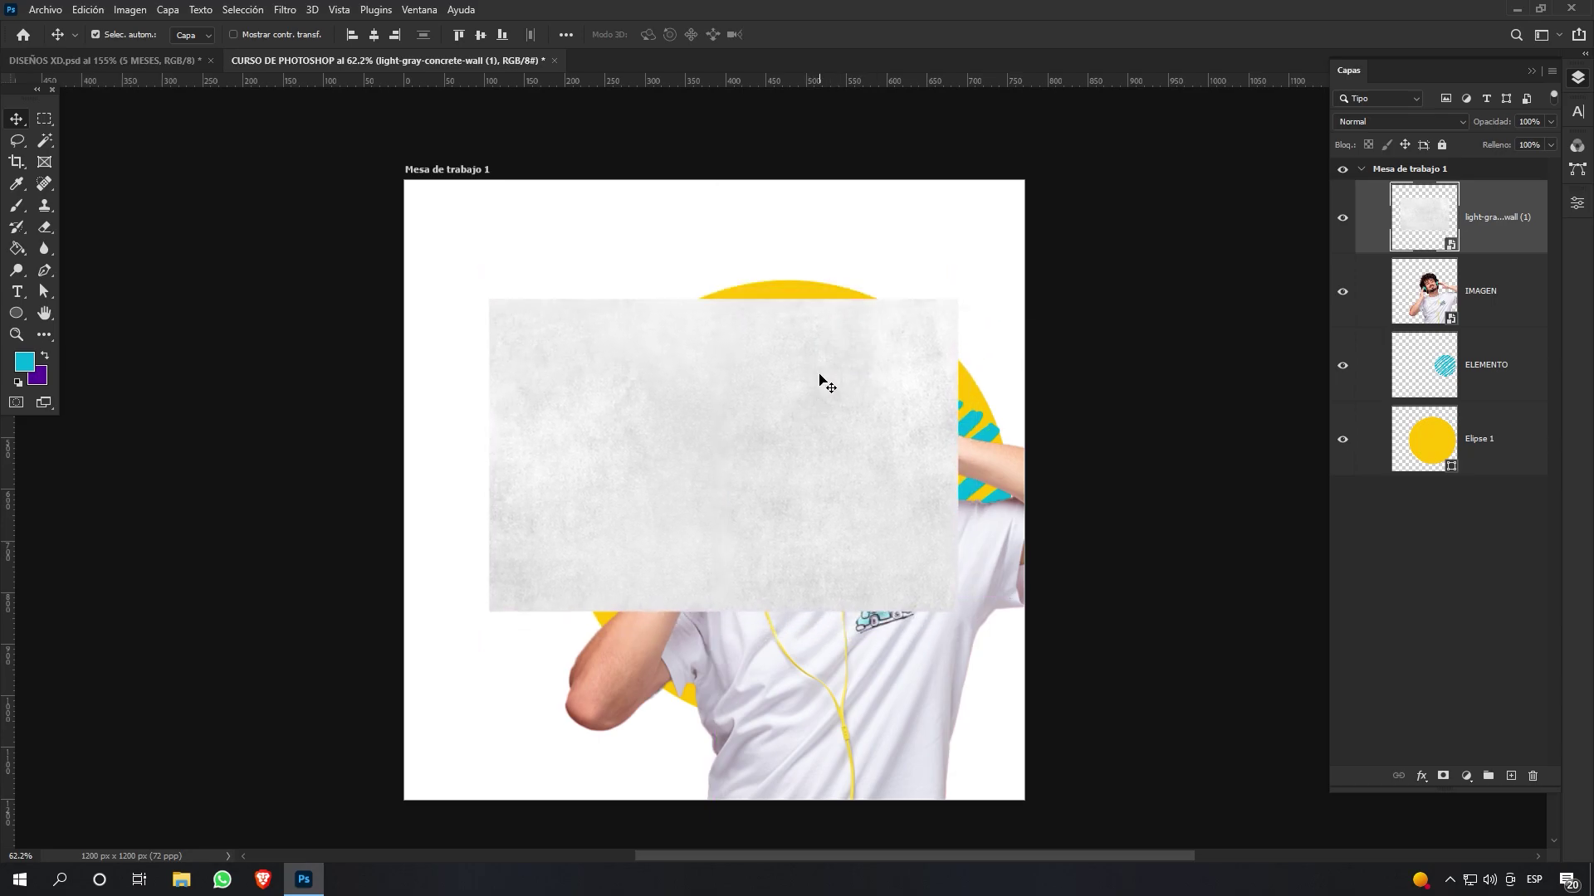
key(ctrl+t)
drag(723, 299, 729, 179)
drag(719, 611, 723, 800)
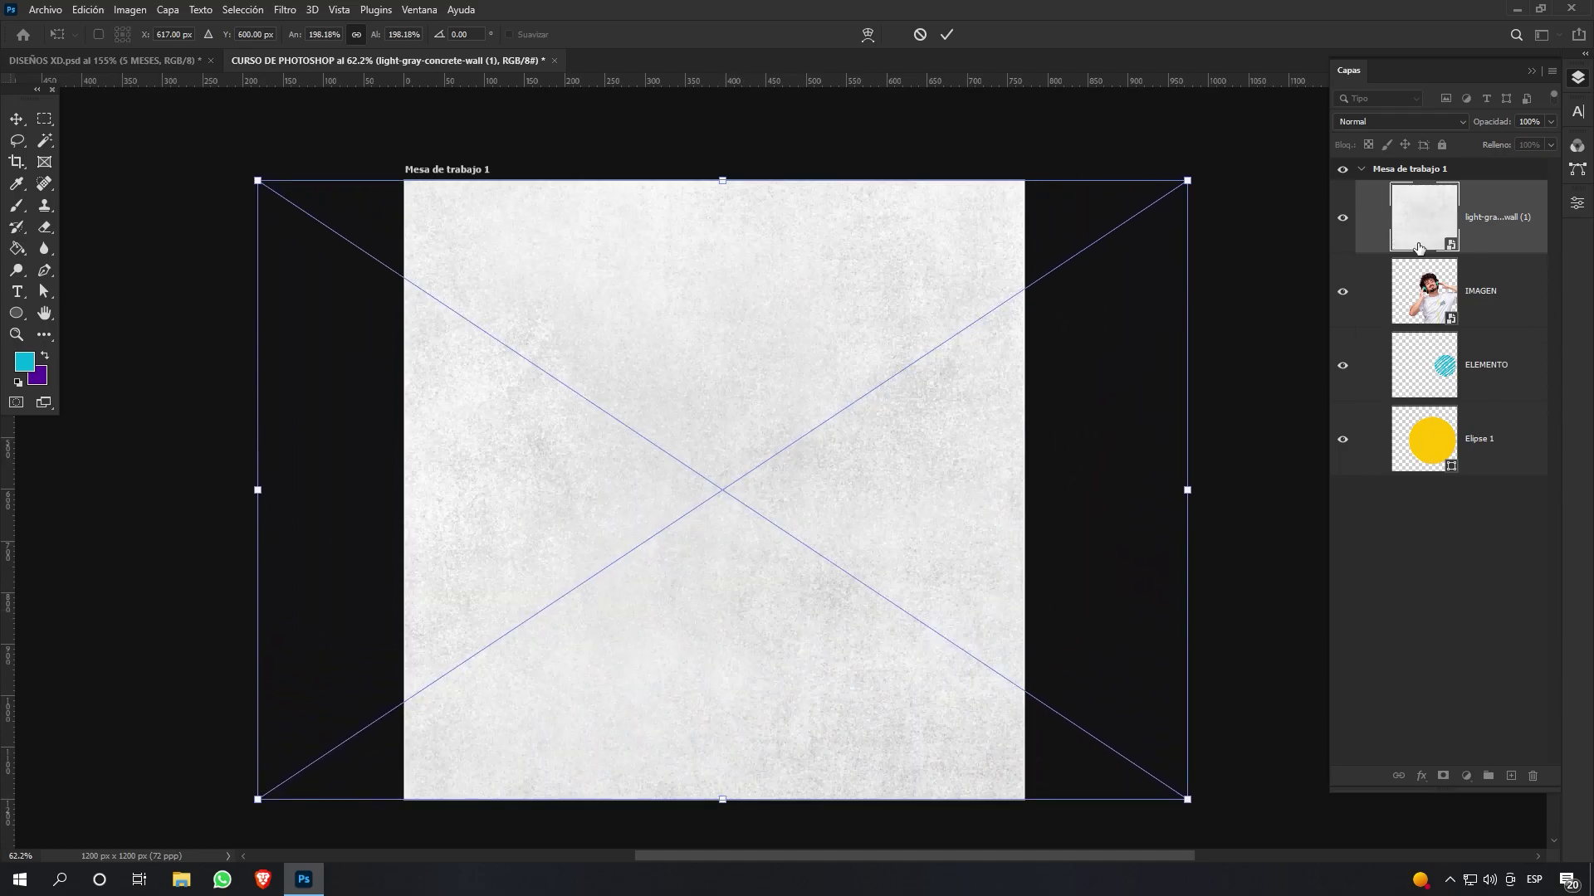
drag(1403, 207, 1436, 474)
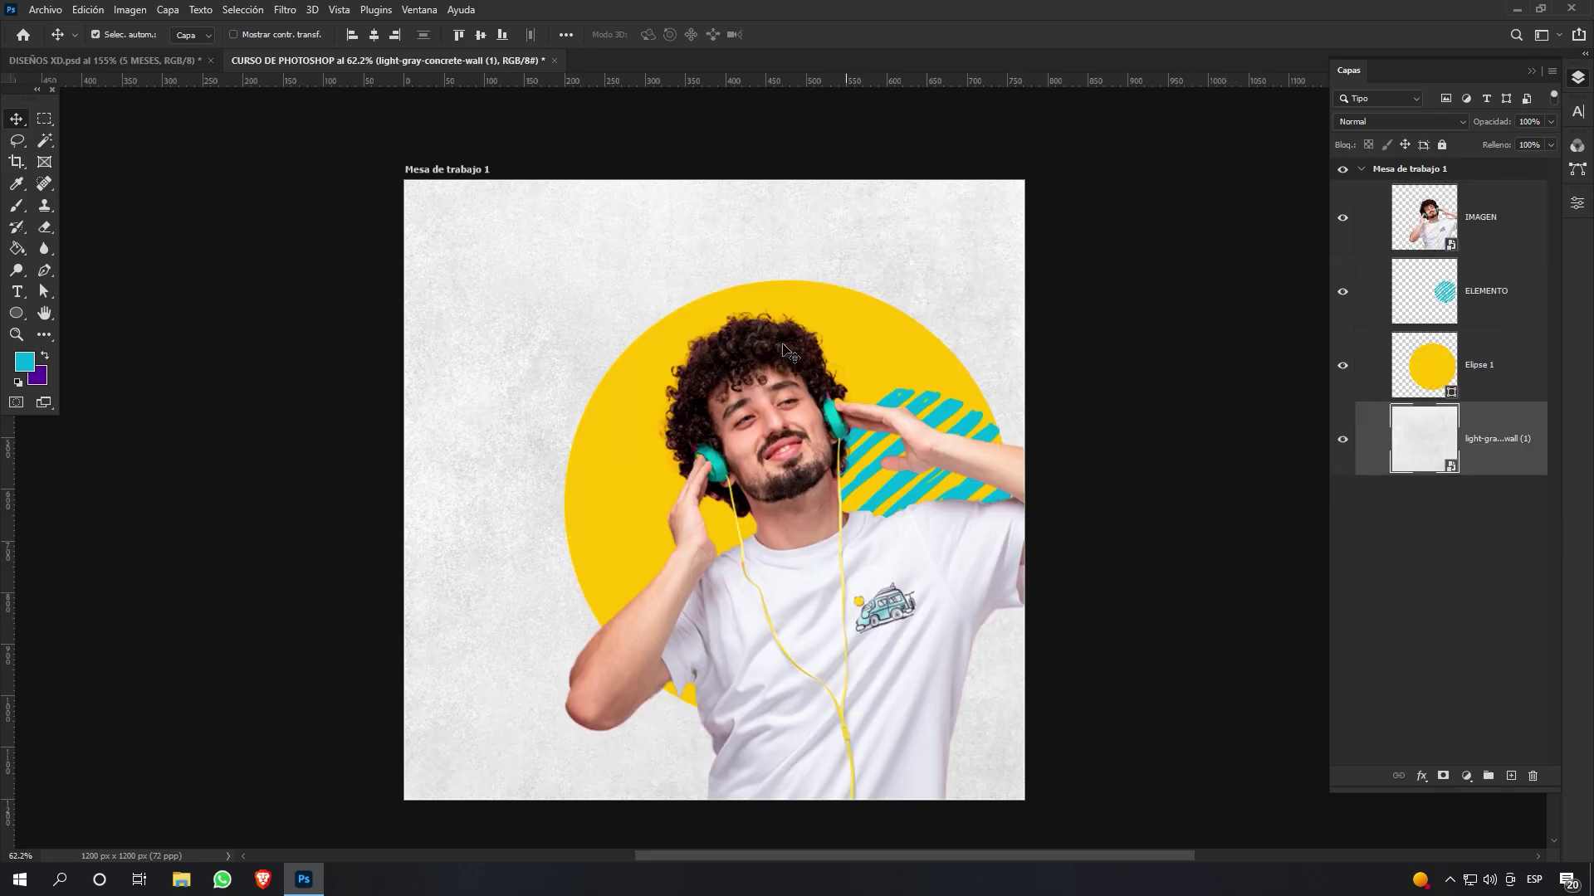
Try the Multiplicar and Luz suave blend modes on the concrete wall layer, toggling its visibility to compare
click(16, 334)
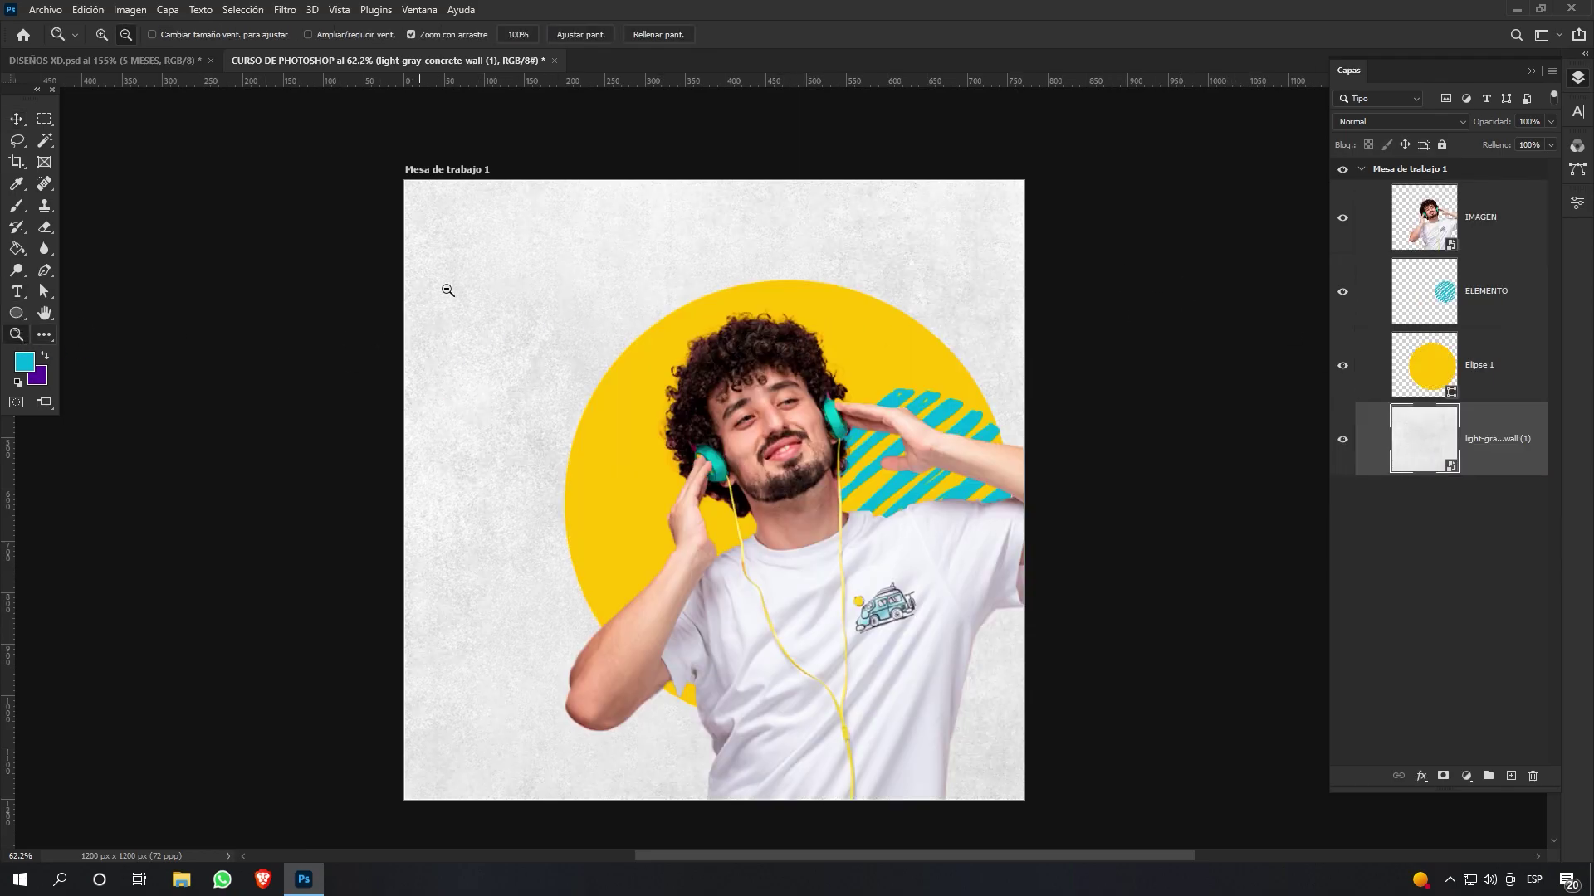
drag(445, 286, 488, 304)
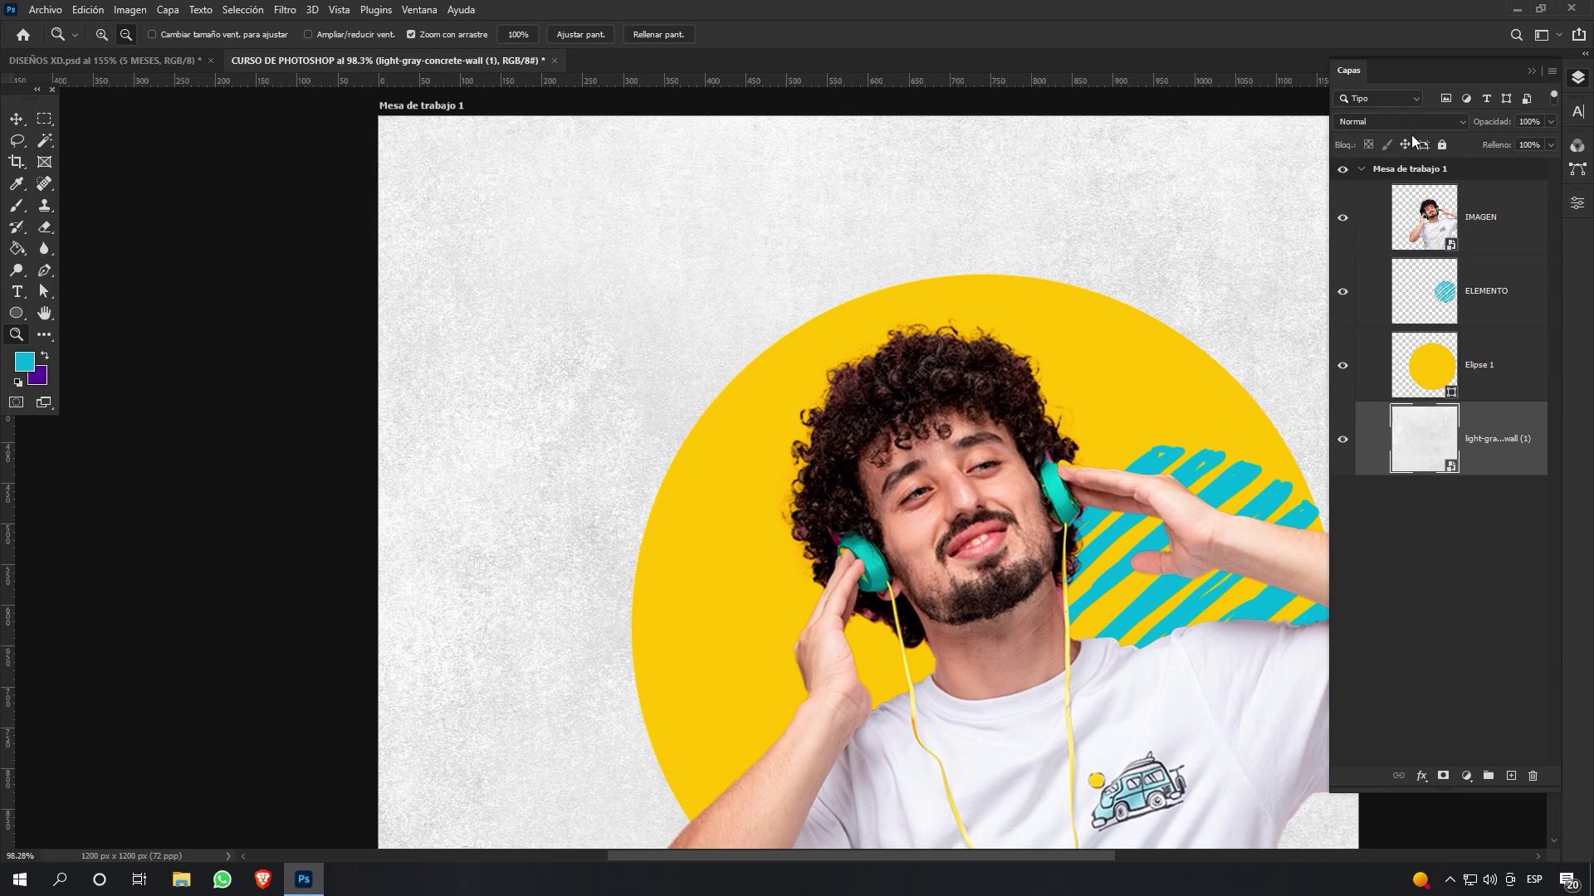
click(1460, 127)
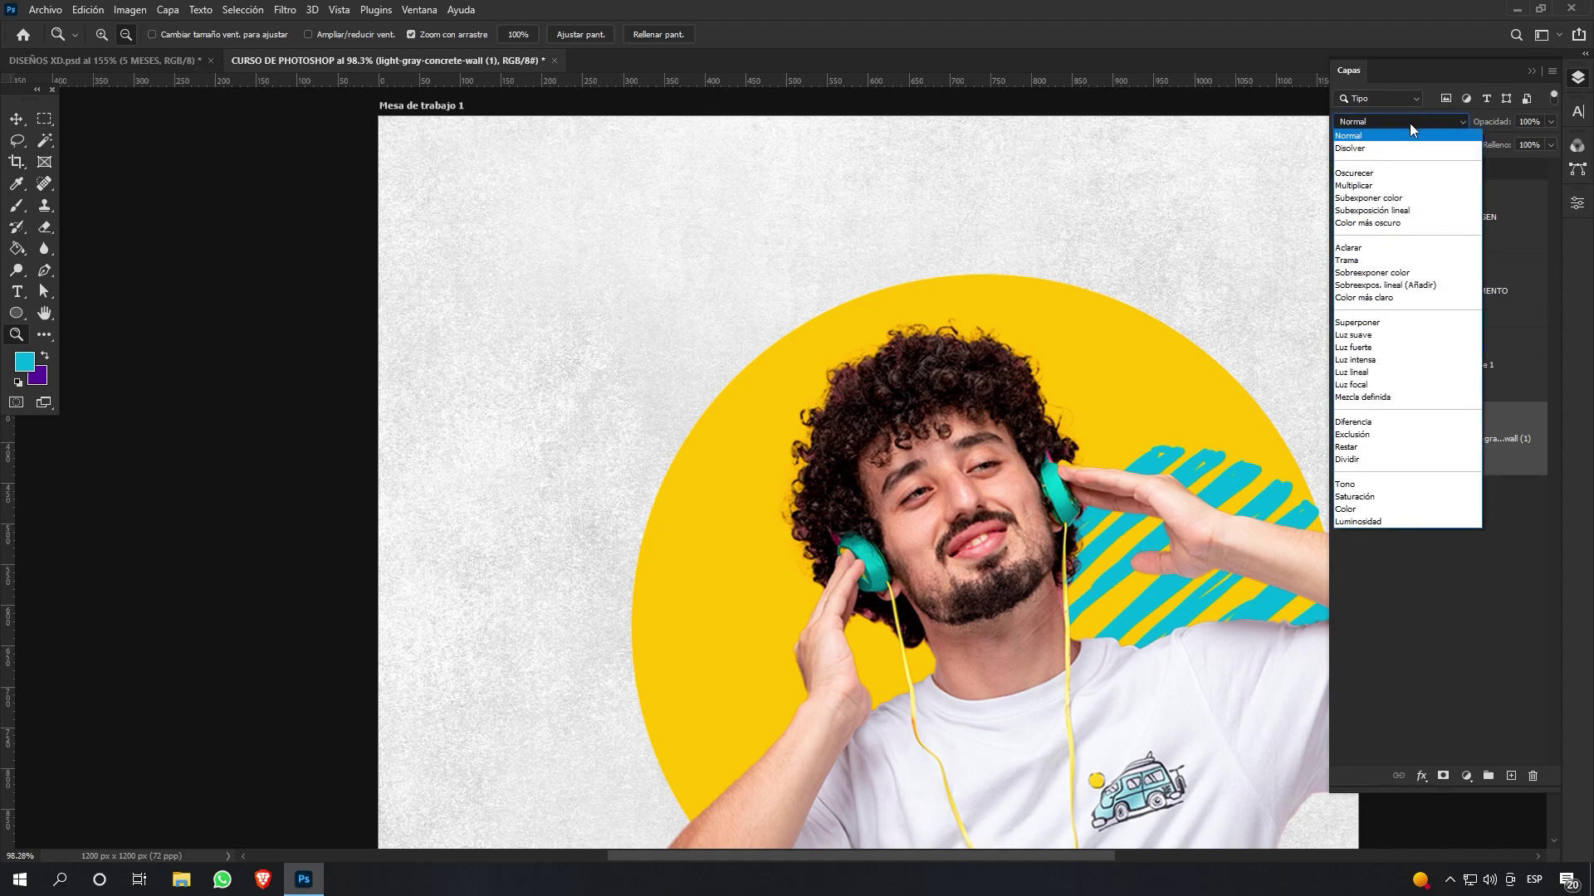
click(1392, 189)
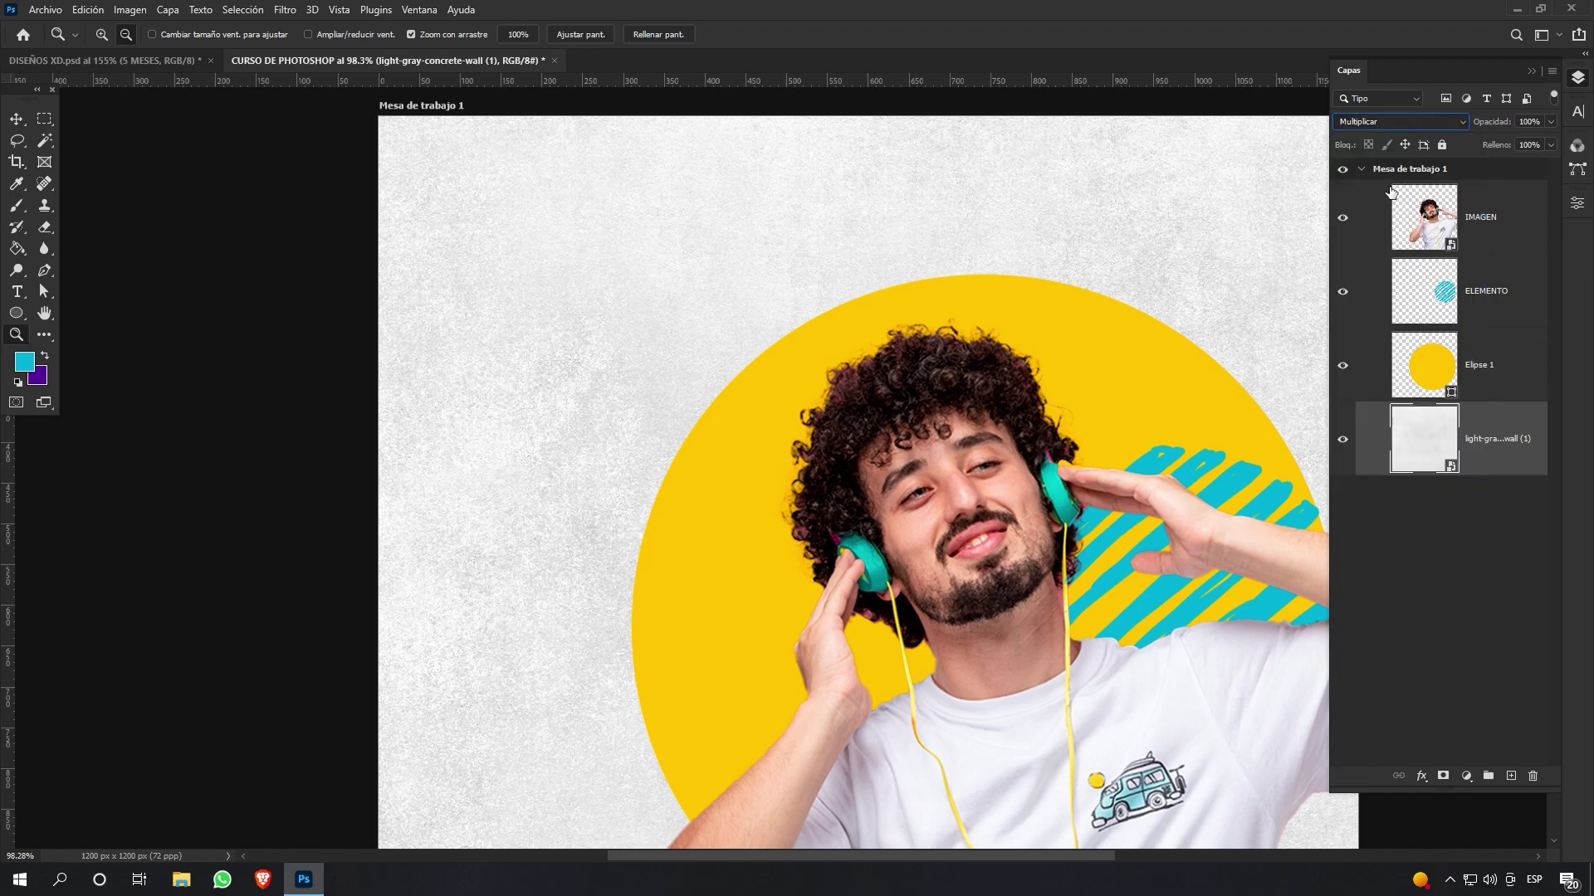
click(1447, 126)
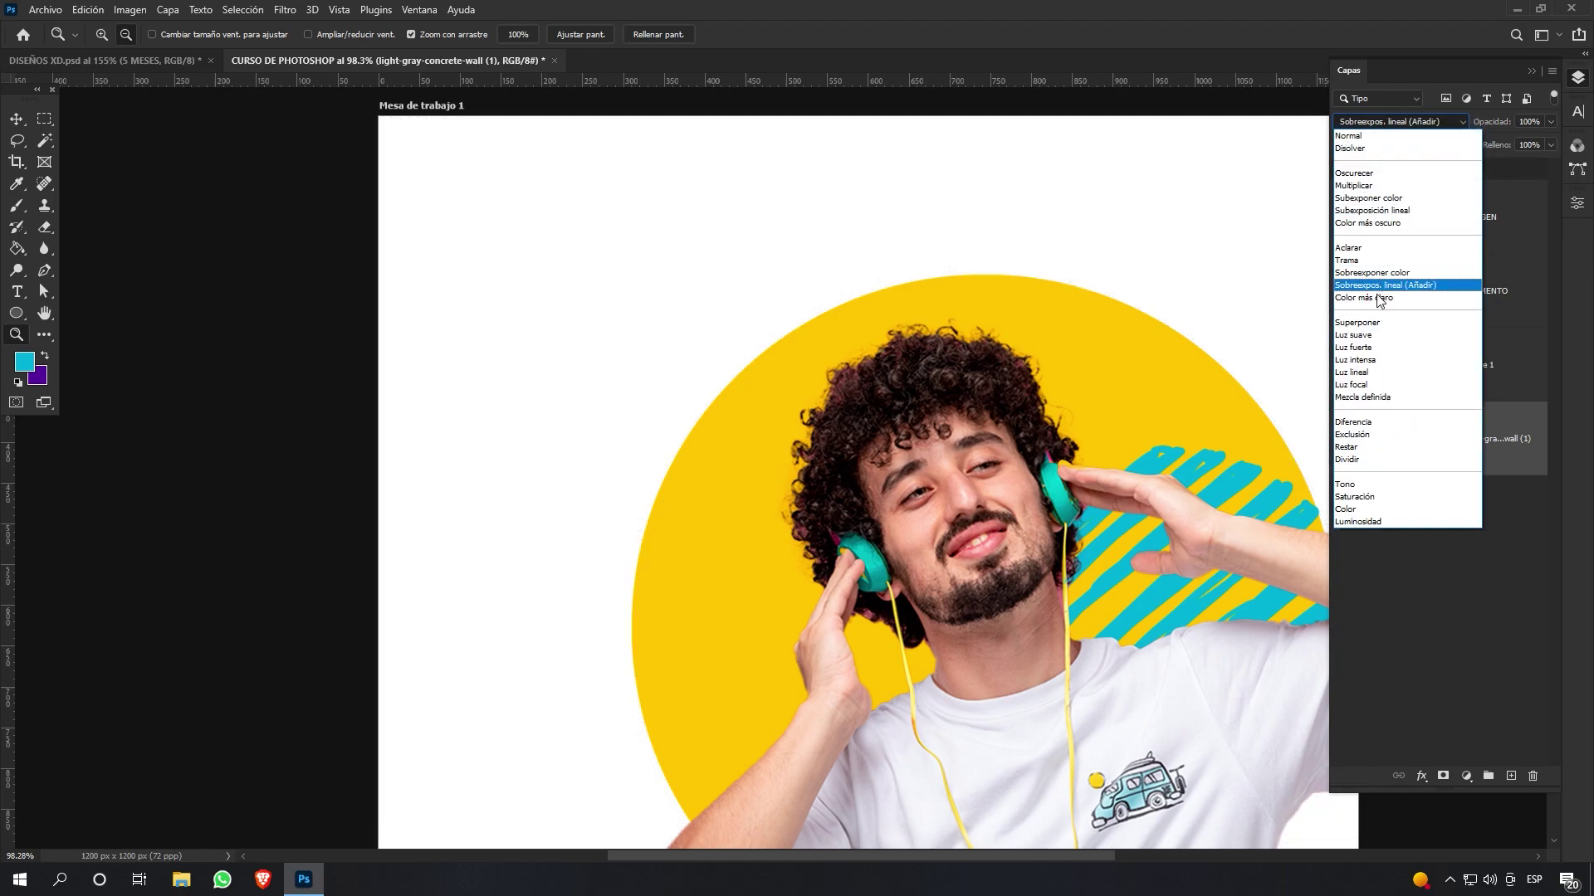
click(1376, 335)
click(1342, 441)
click(1343, 440)
click(1342, 441)
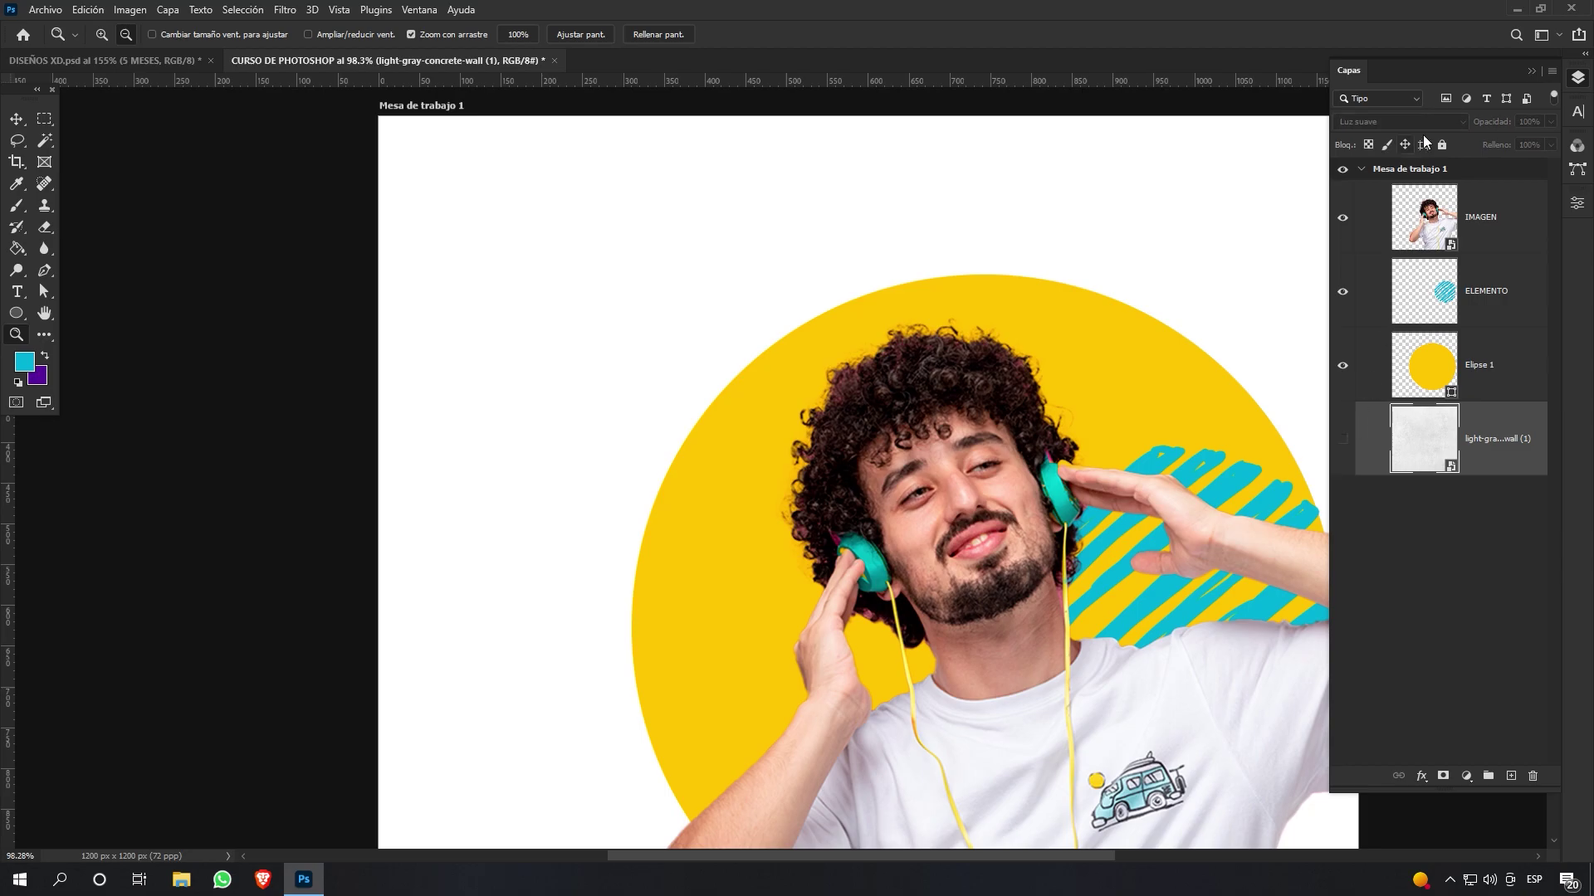
click(1342, 439)
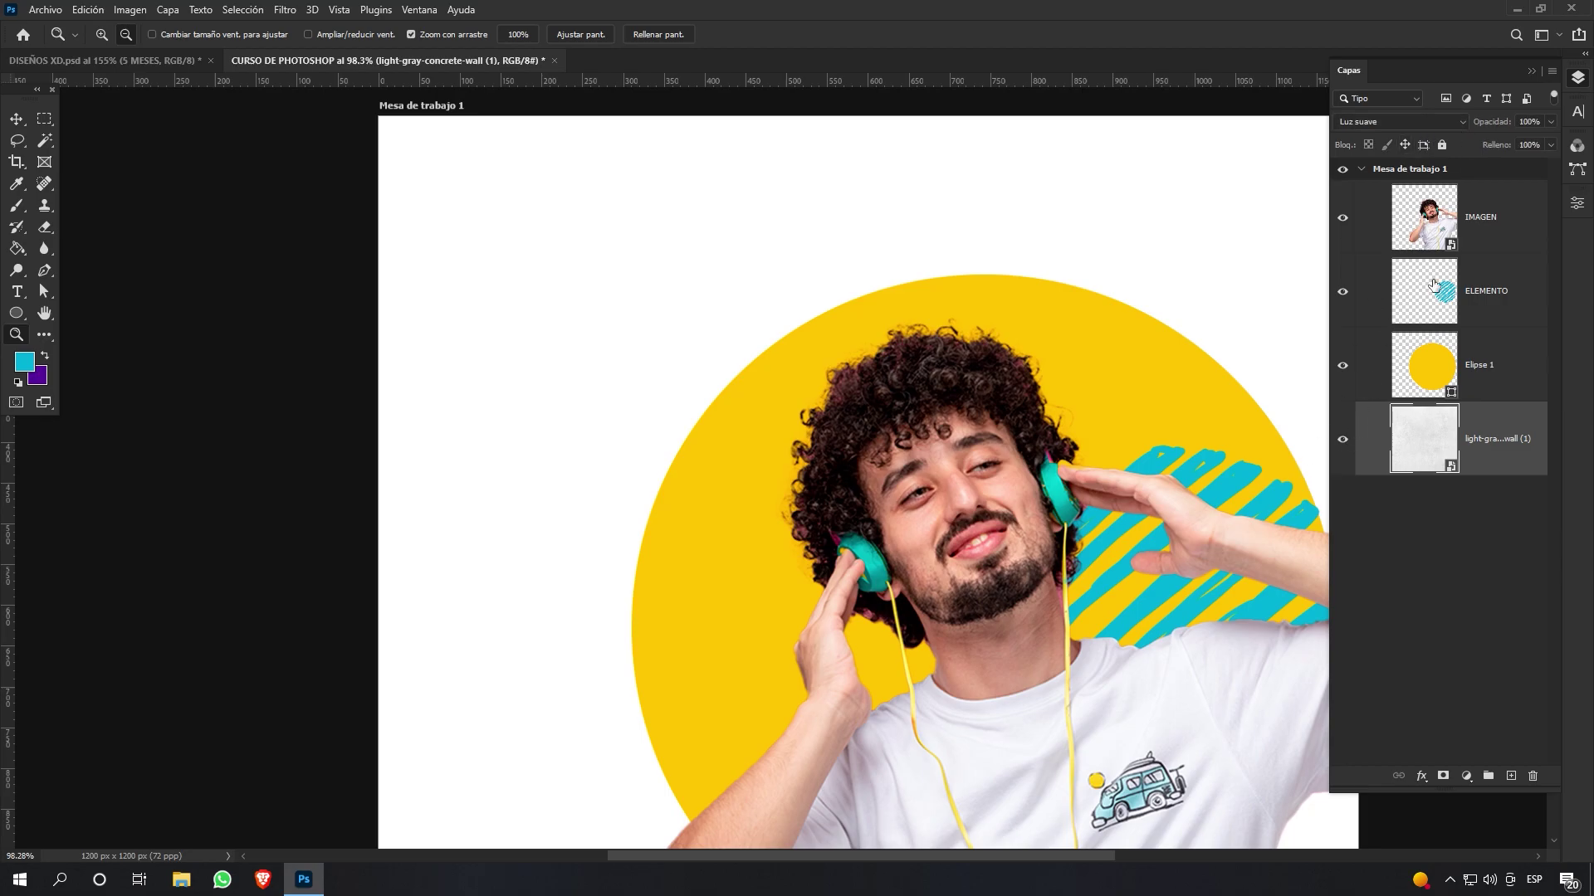
Set the concrete wall layer's blend mode to Multiplicar and its opacity to 49%
click(1448, 121)
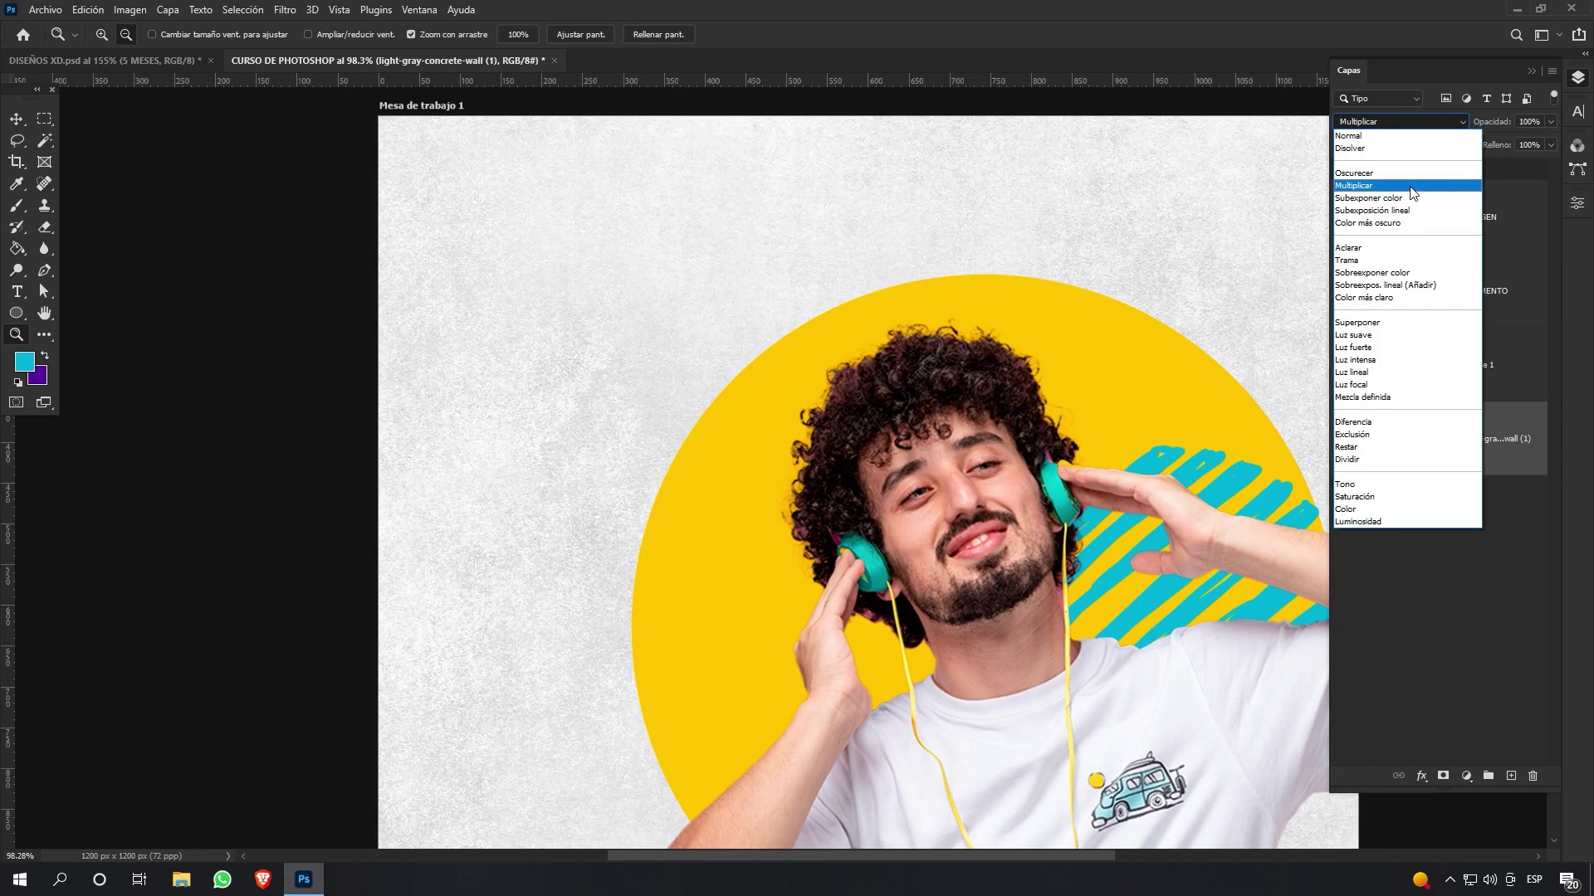
click(1357, 186)
click(1551, 144)
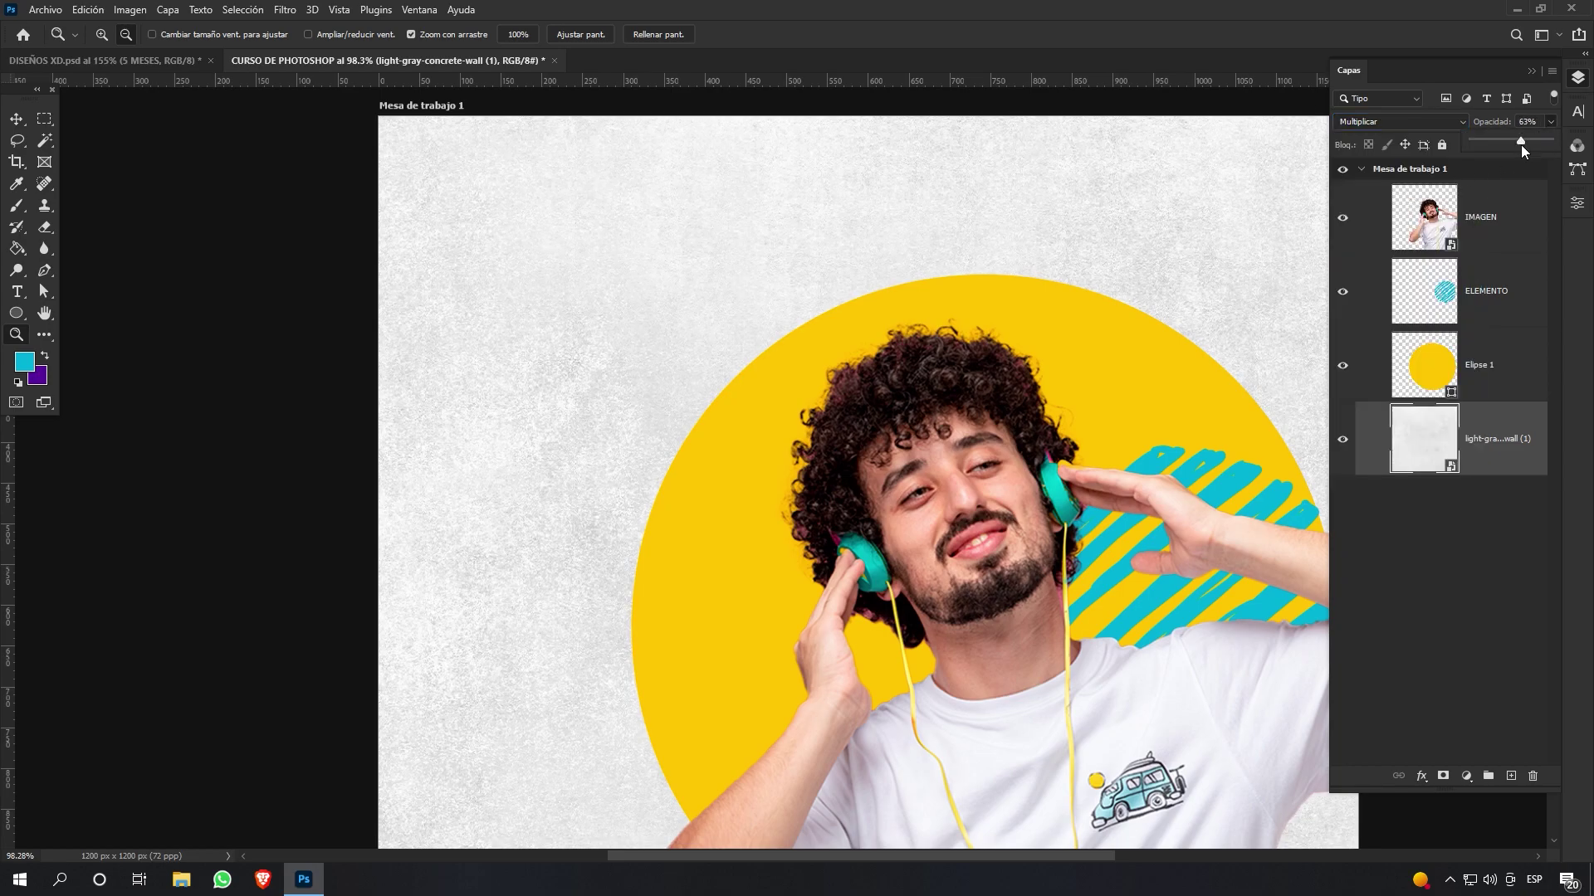
drag(1521, 145, 1510, 150)
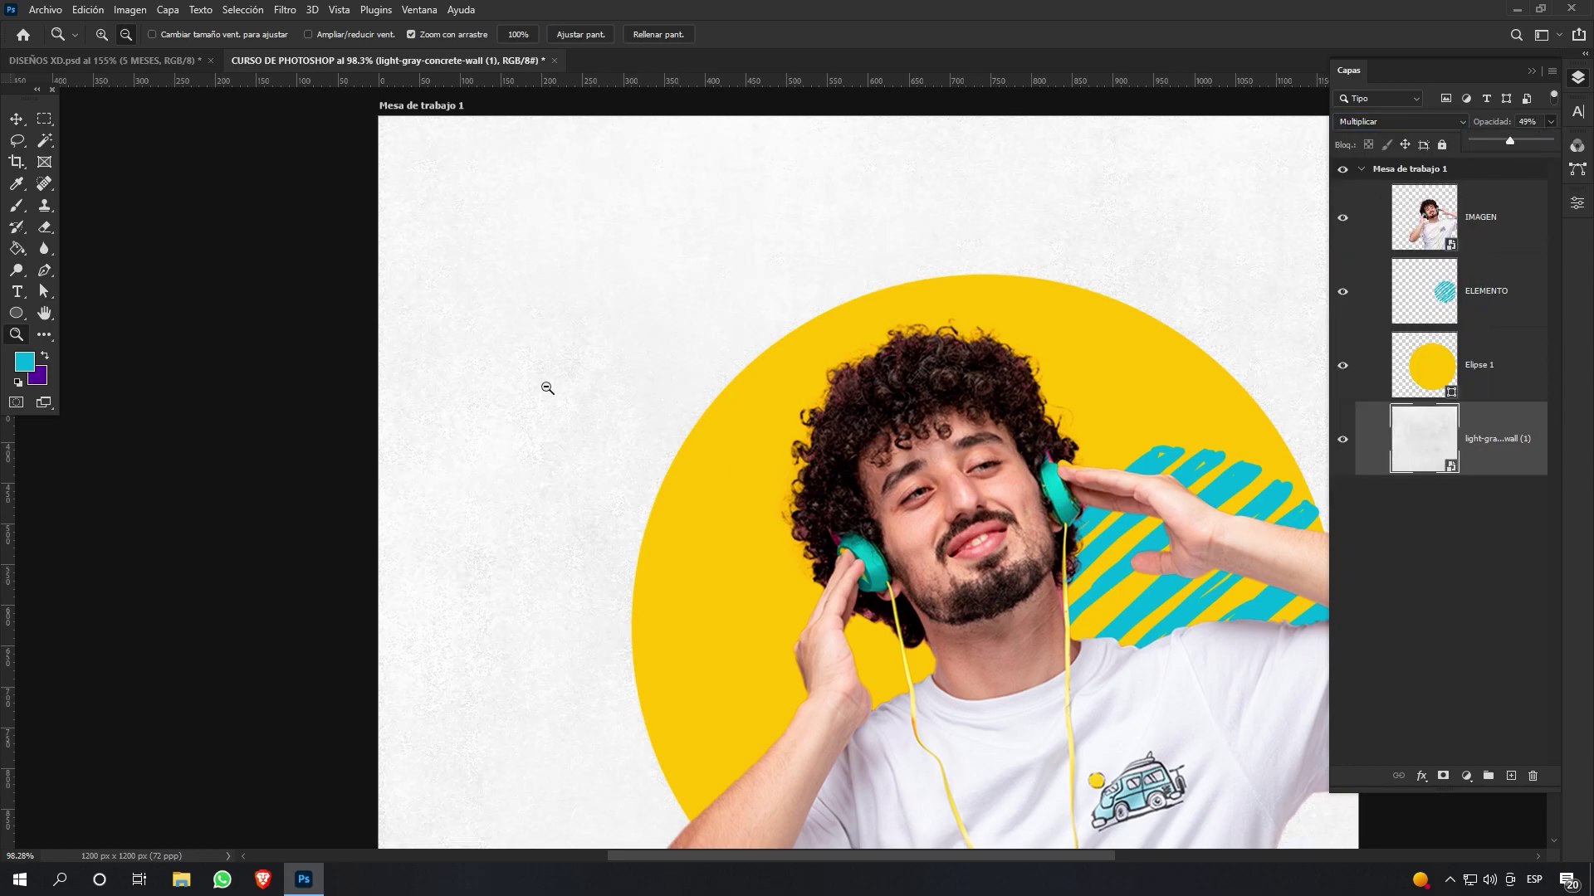
click(580, 34)
drag(811, 373, 784, 350)
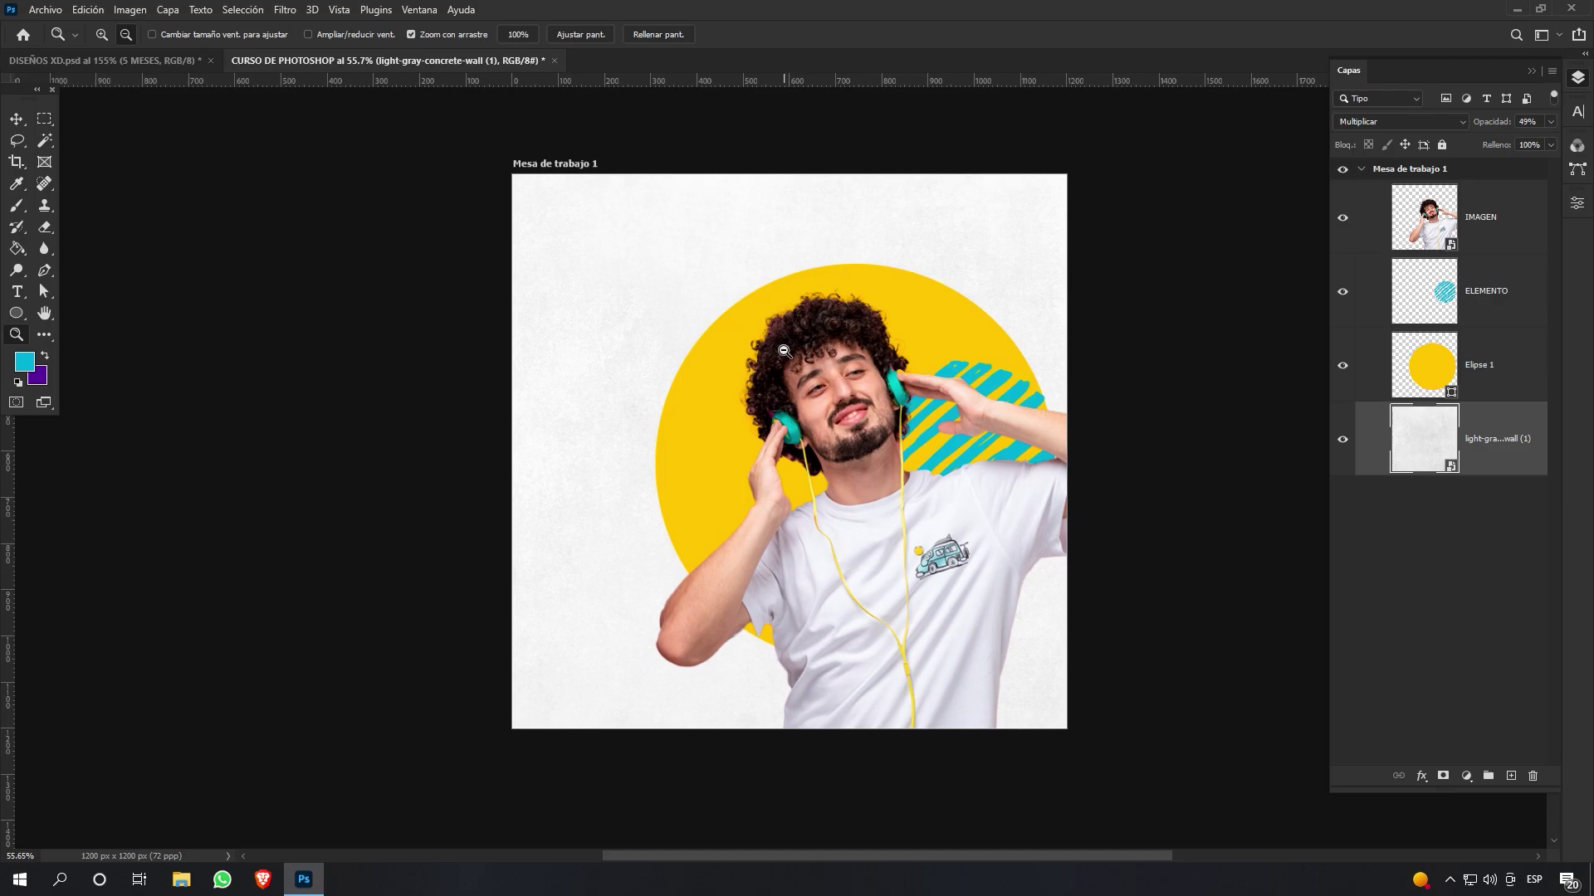
Examine the text layout of the finished Mesa de trabajo 1 design in DISEÑOS XD.psd
click(166, 61)
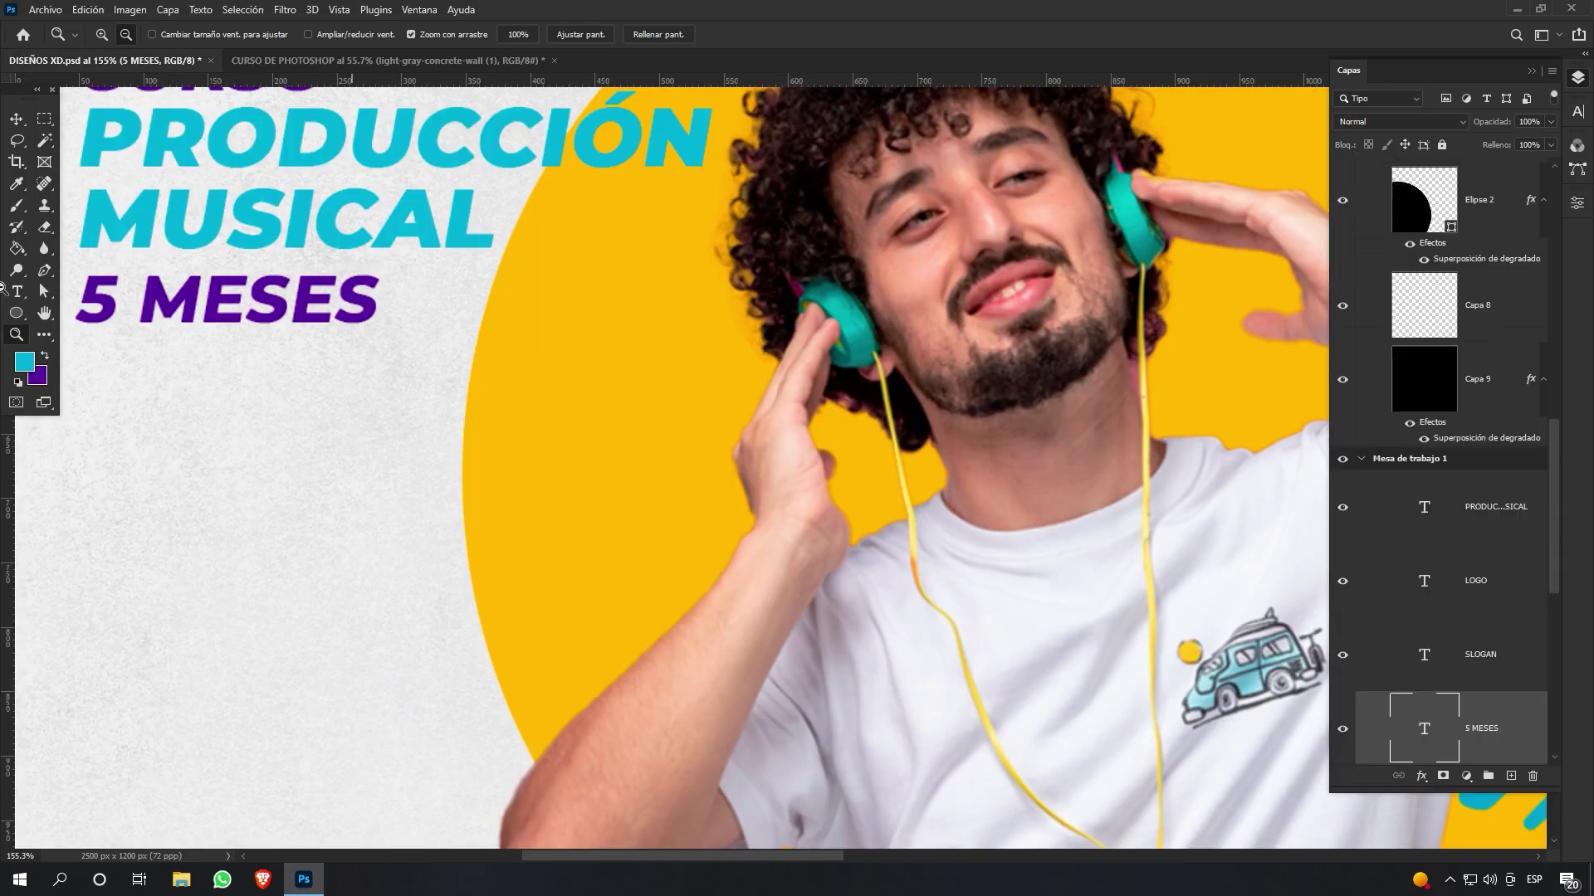
click(604, 36)
drag(522, 225, 796, 235)
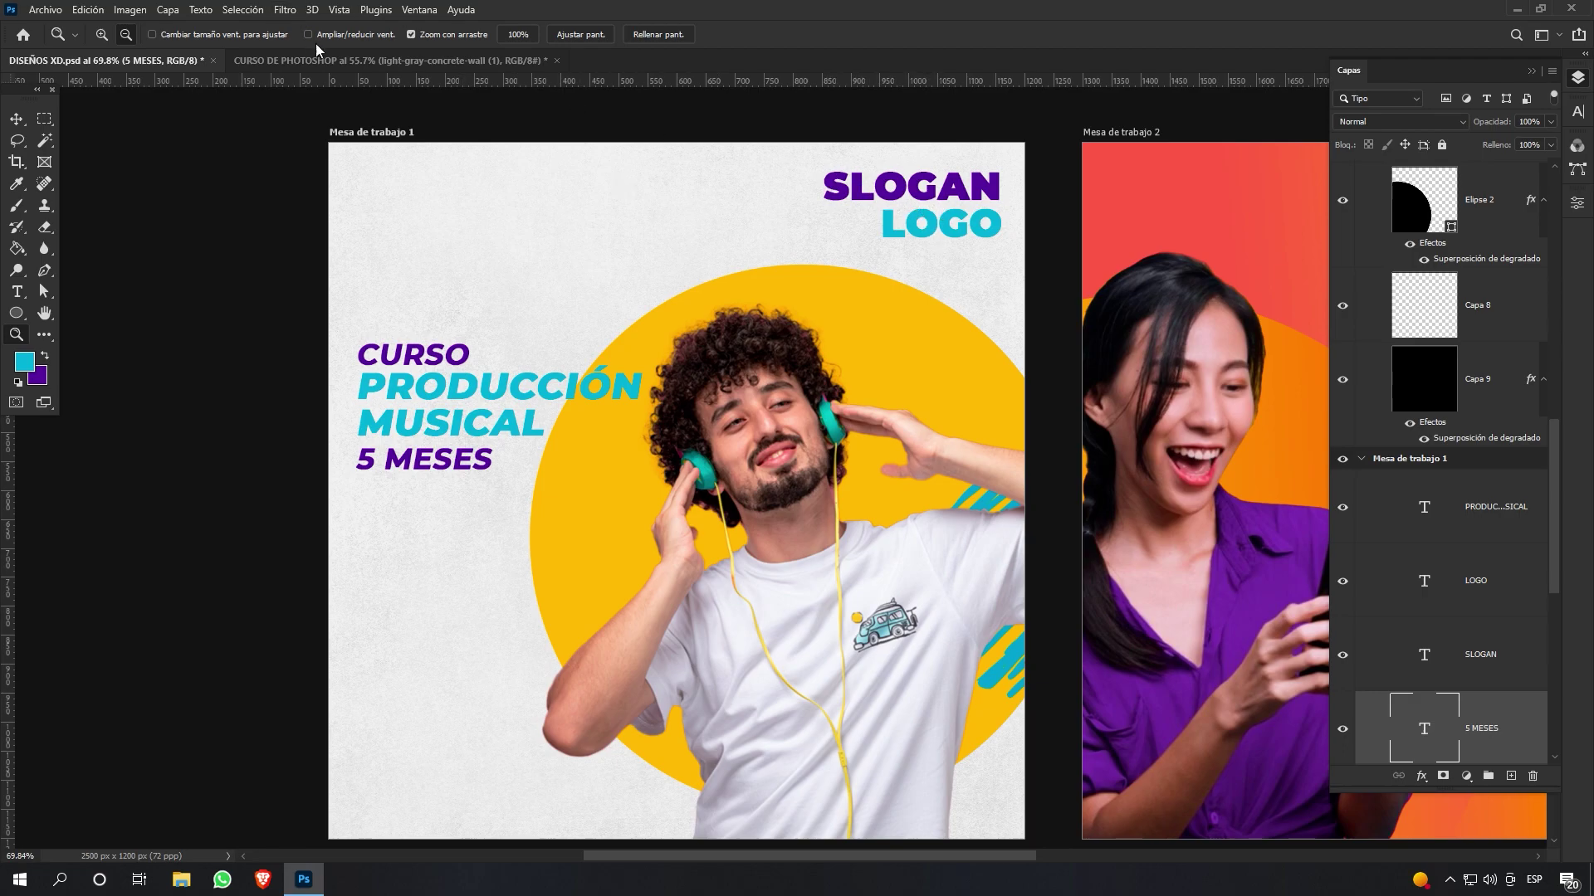
Add a placeholder text line above the yellow circle in the CURSO DE PHOTOSHOP document
click(359, 65)
click(17, 292)
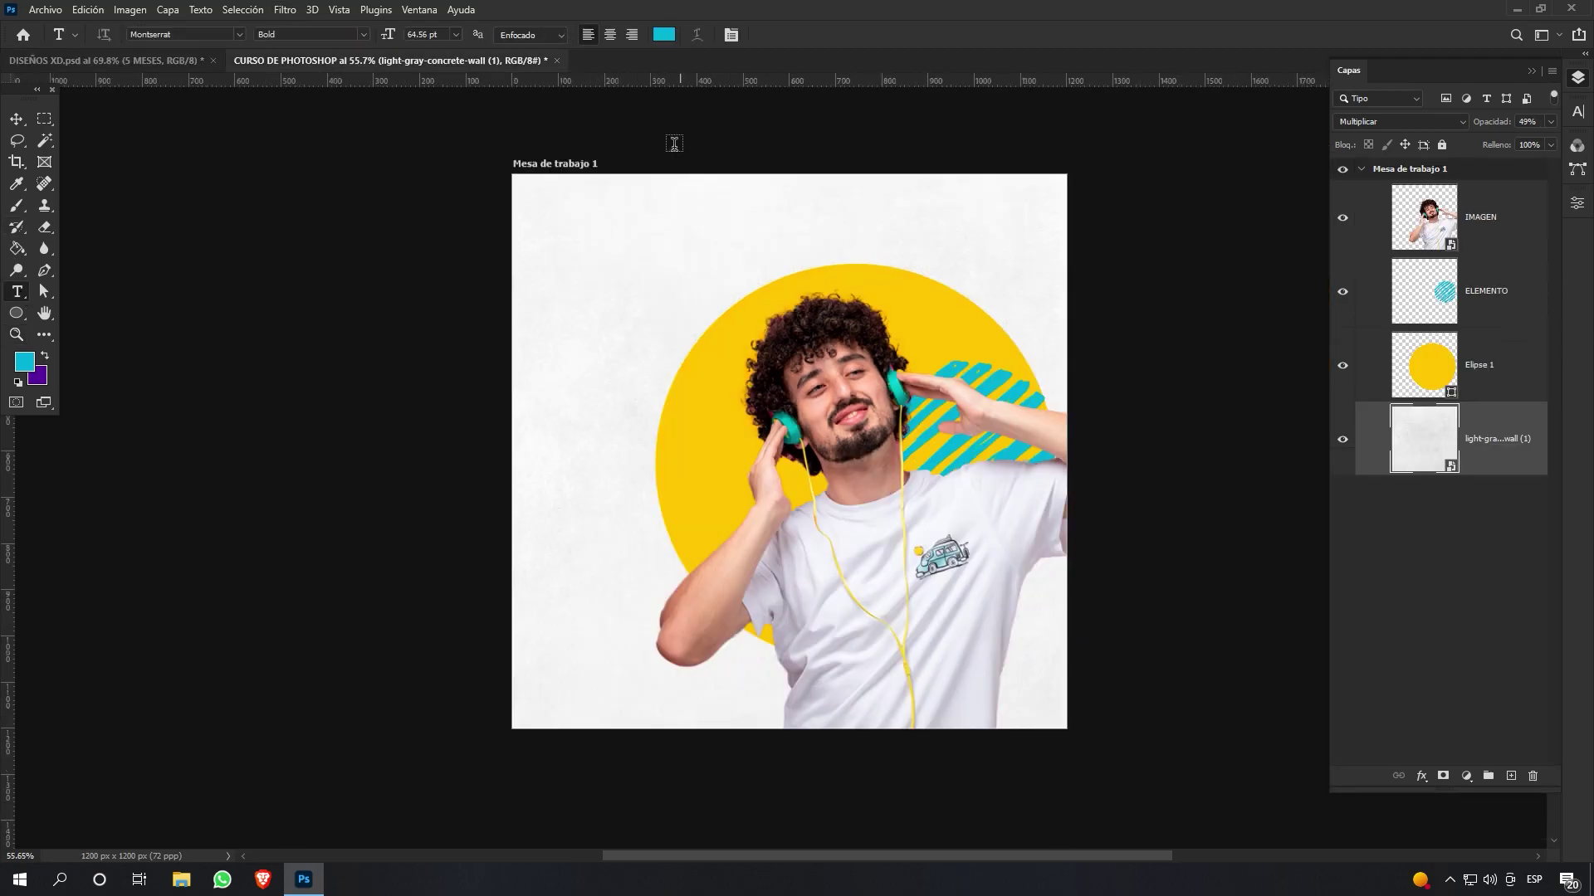
click(730, 239)
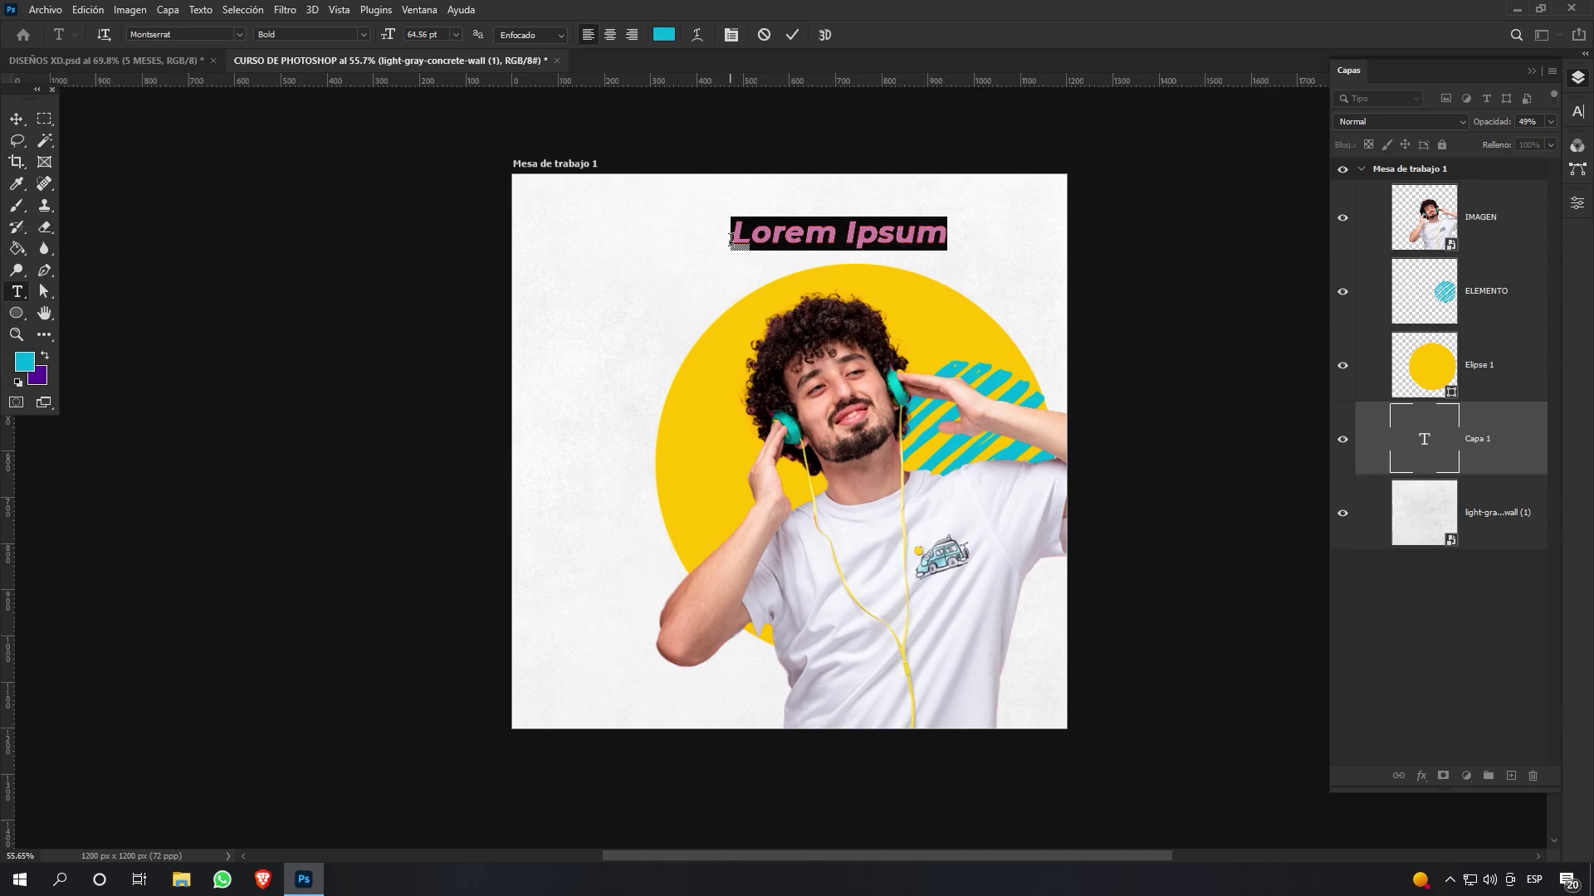
click(792, 35)
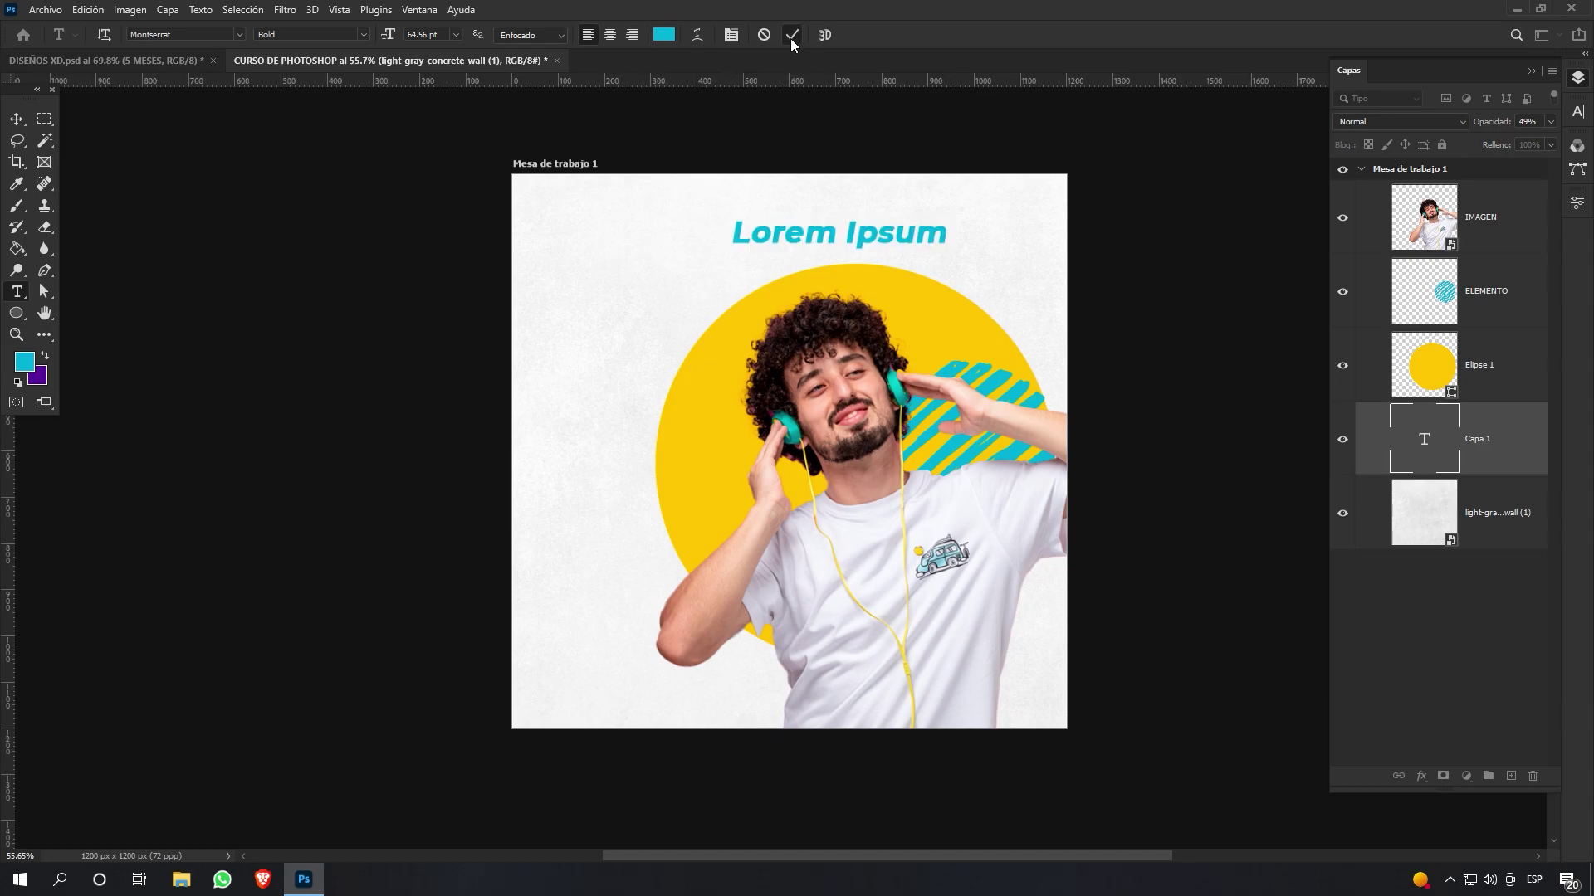
Check the font settings of the SLOGAN text in DISEÑOS XD.psd
click(108, 61)
double_click(706, 185)
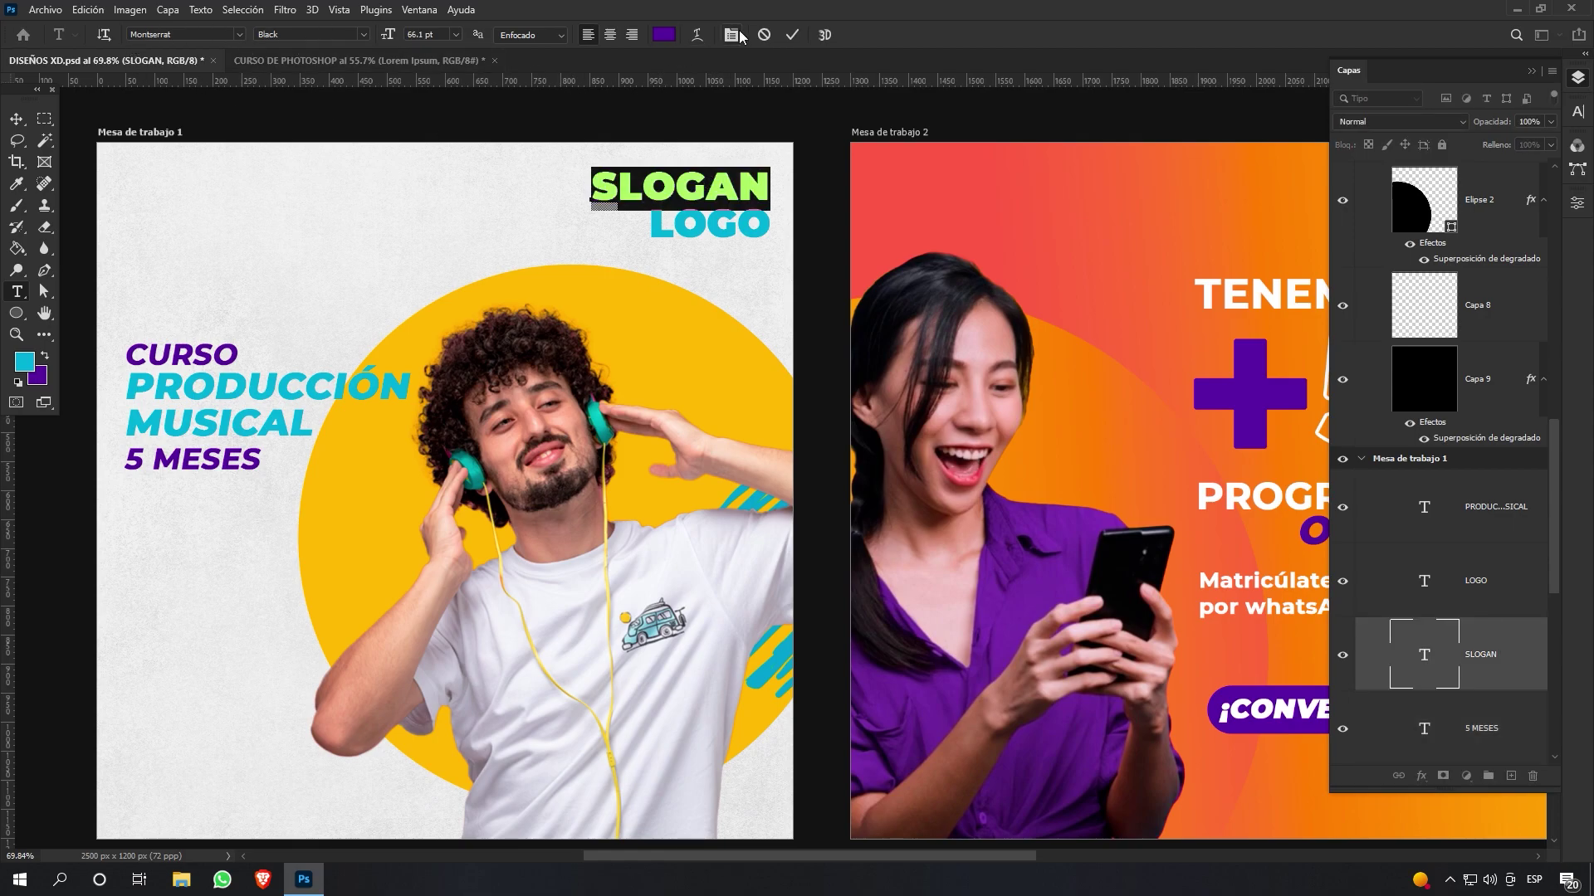
click(793, 35)
Replace the placeholder text in the CURSO DE PHOTOSHOP document with SLOGAN
click(390, 67)
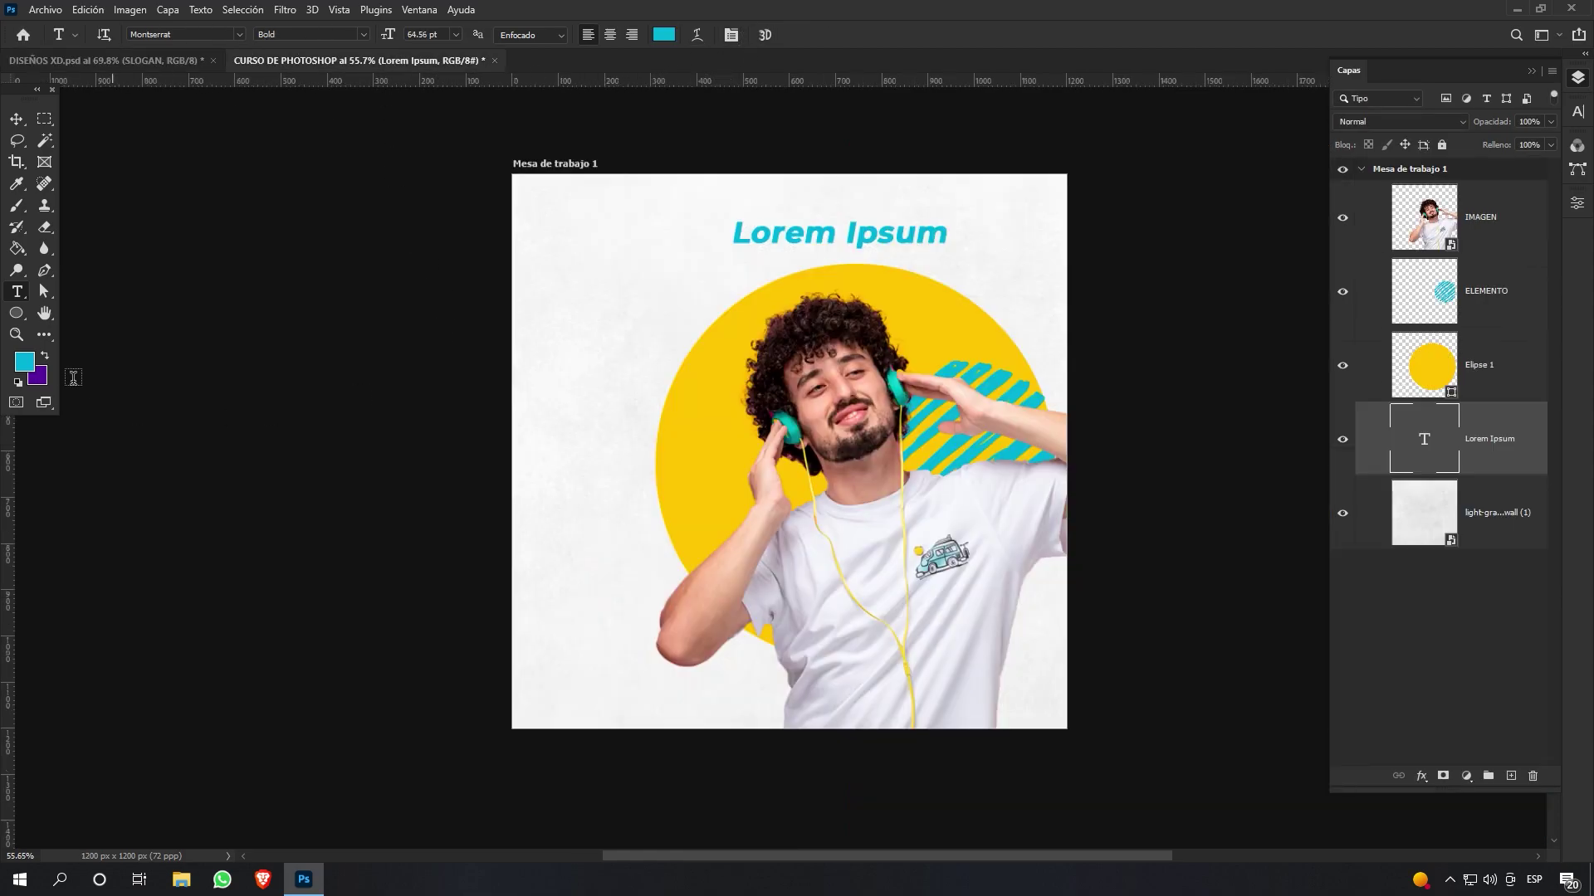
triple_click(787, 235)
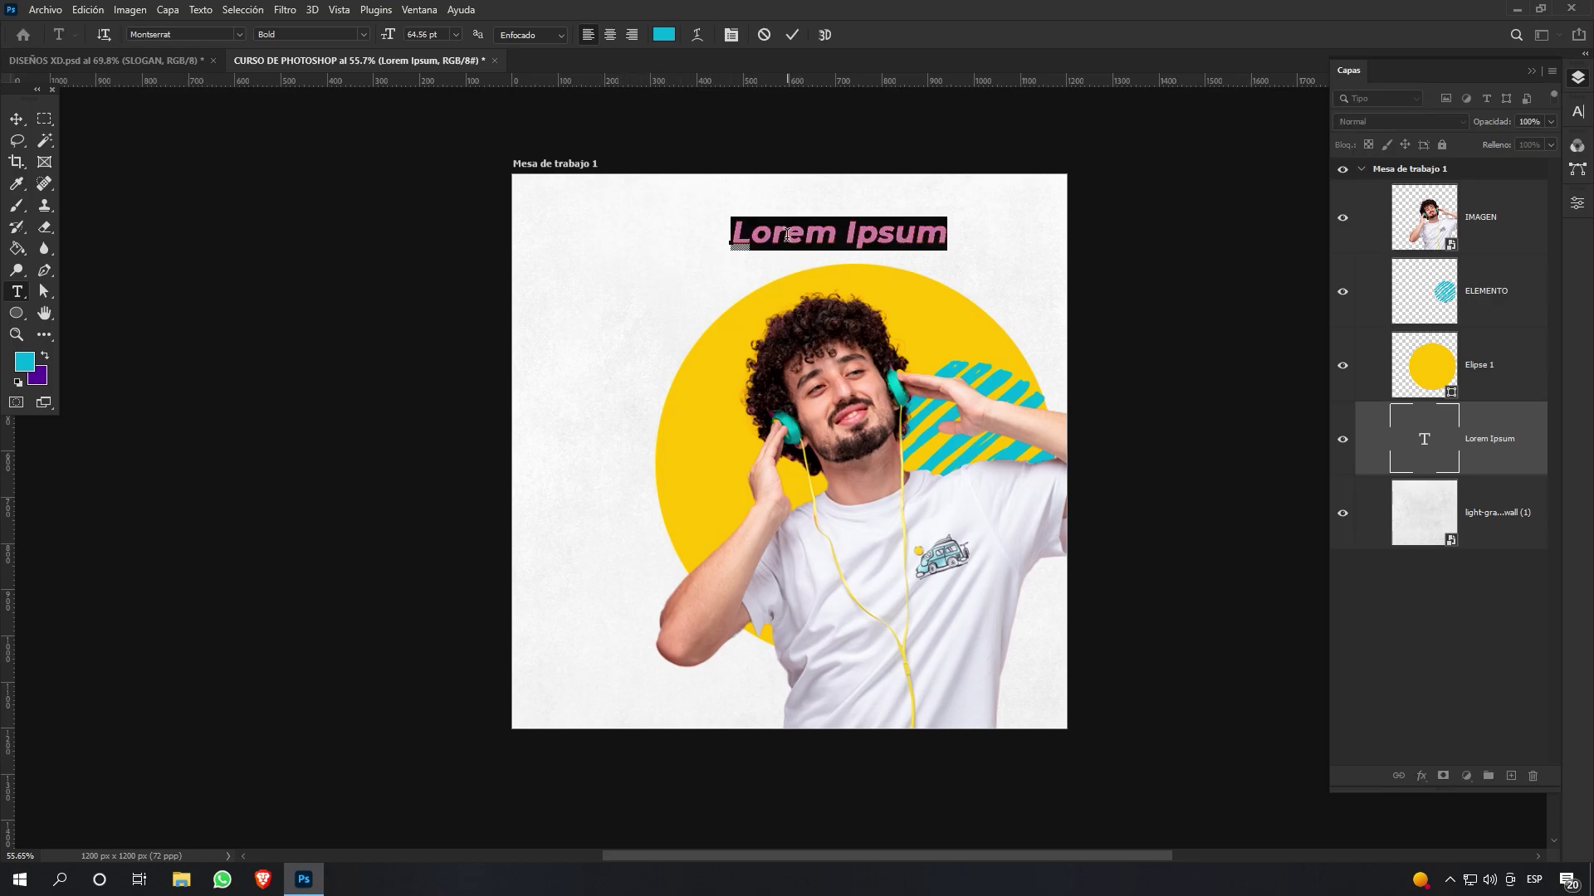
text(SLOGAN)
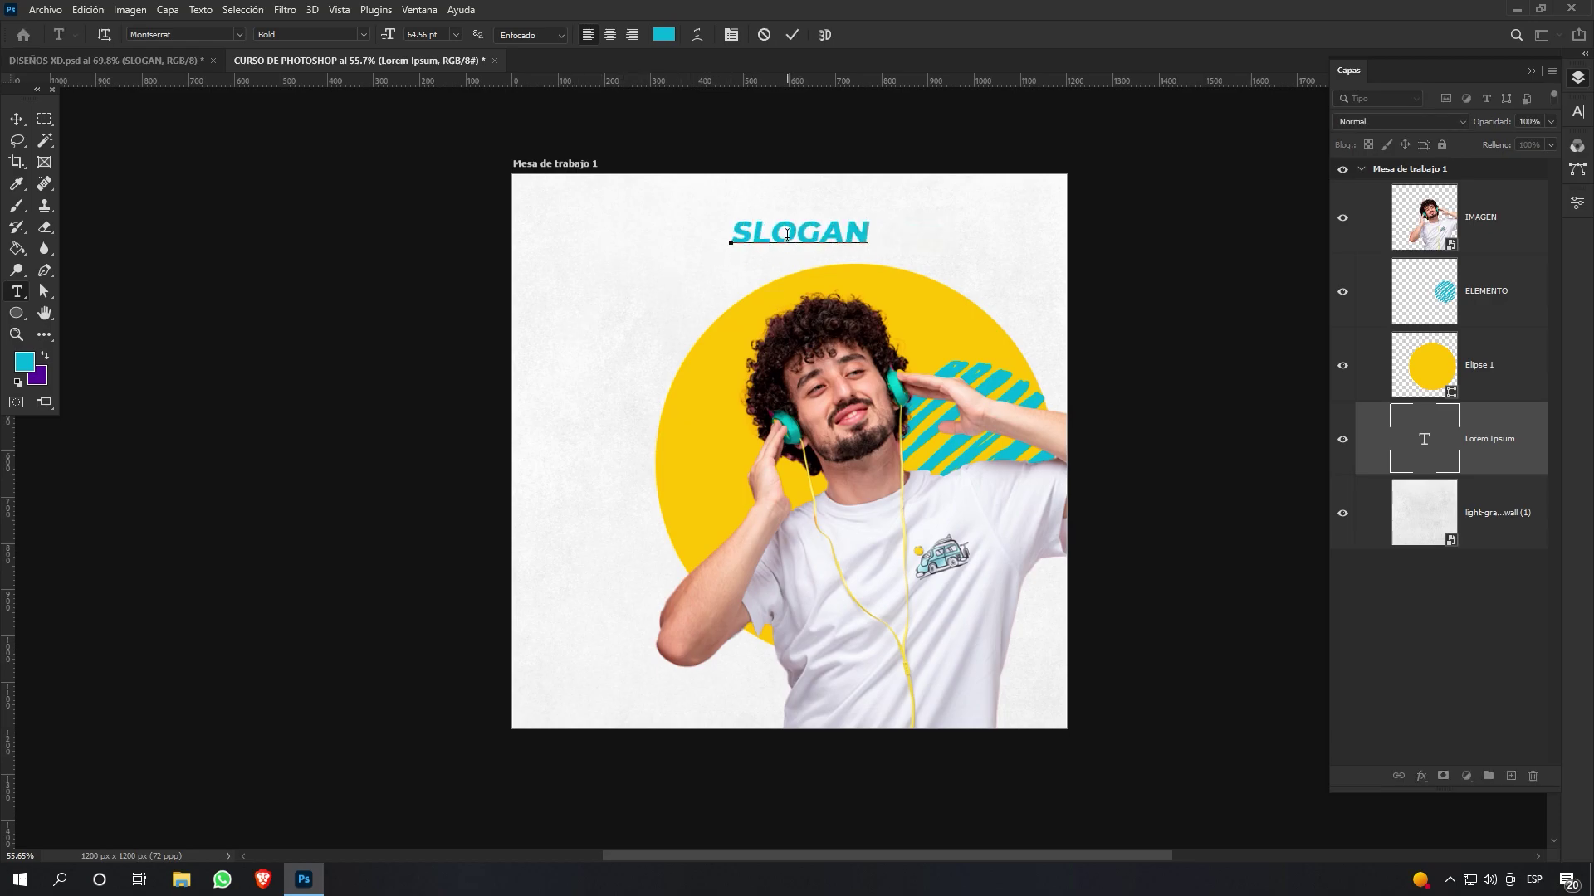
Set the SLOGAN text to Montserrat Black and turn off its faux italic
double_click(787, 235)
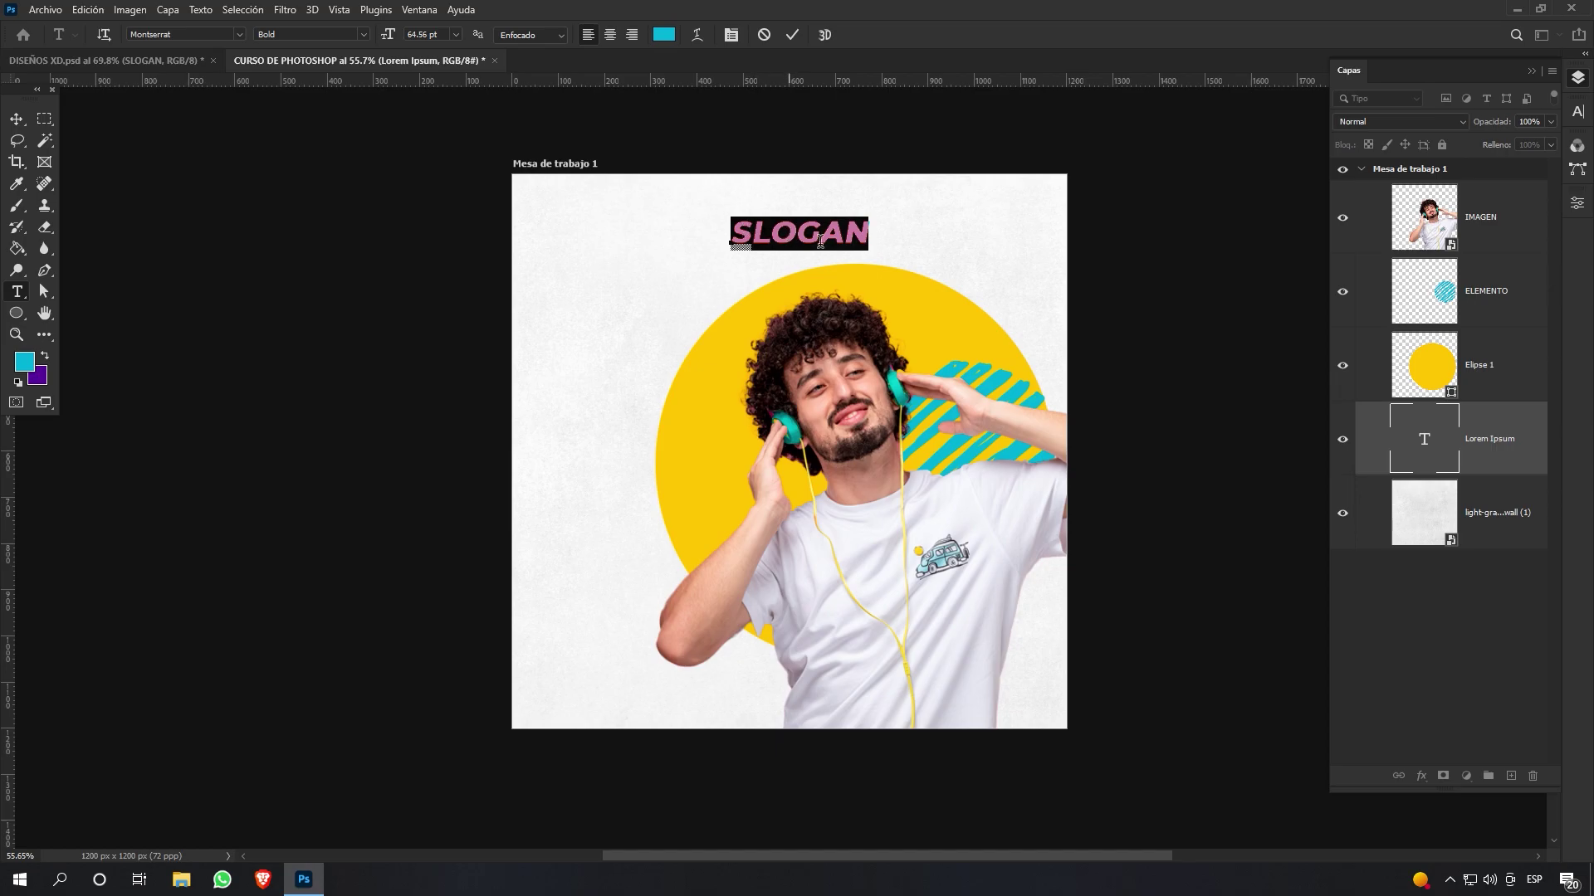
click(363, 34)
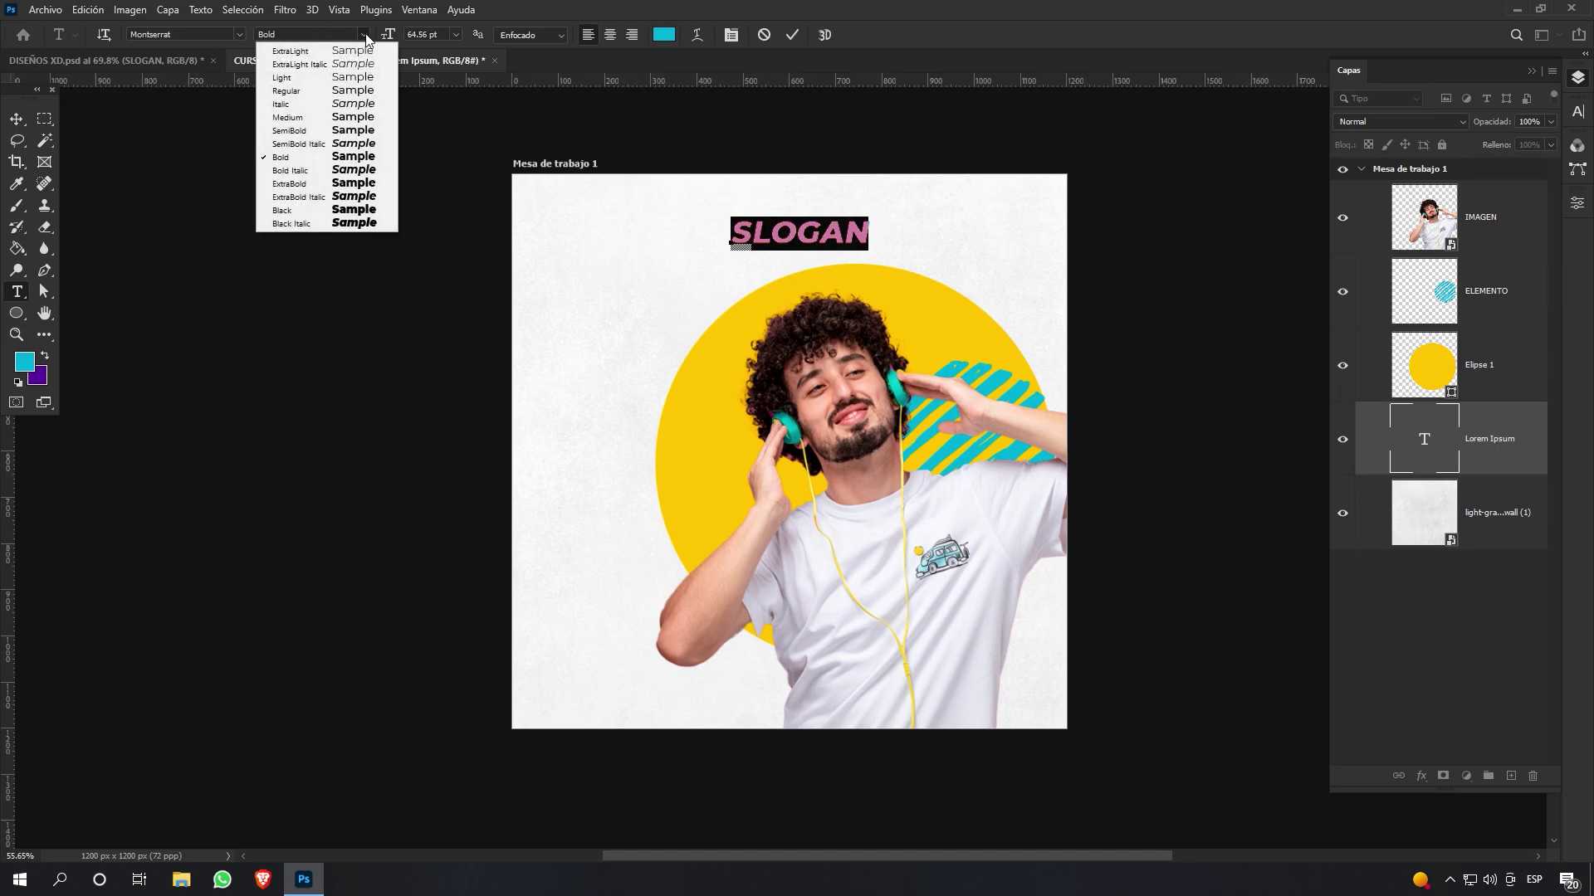
click(349, 211)
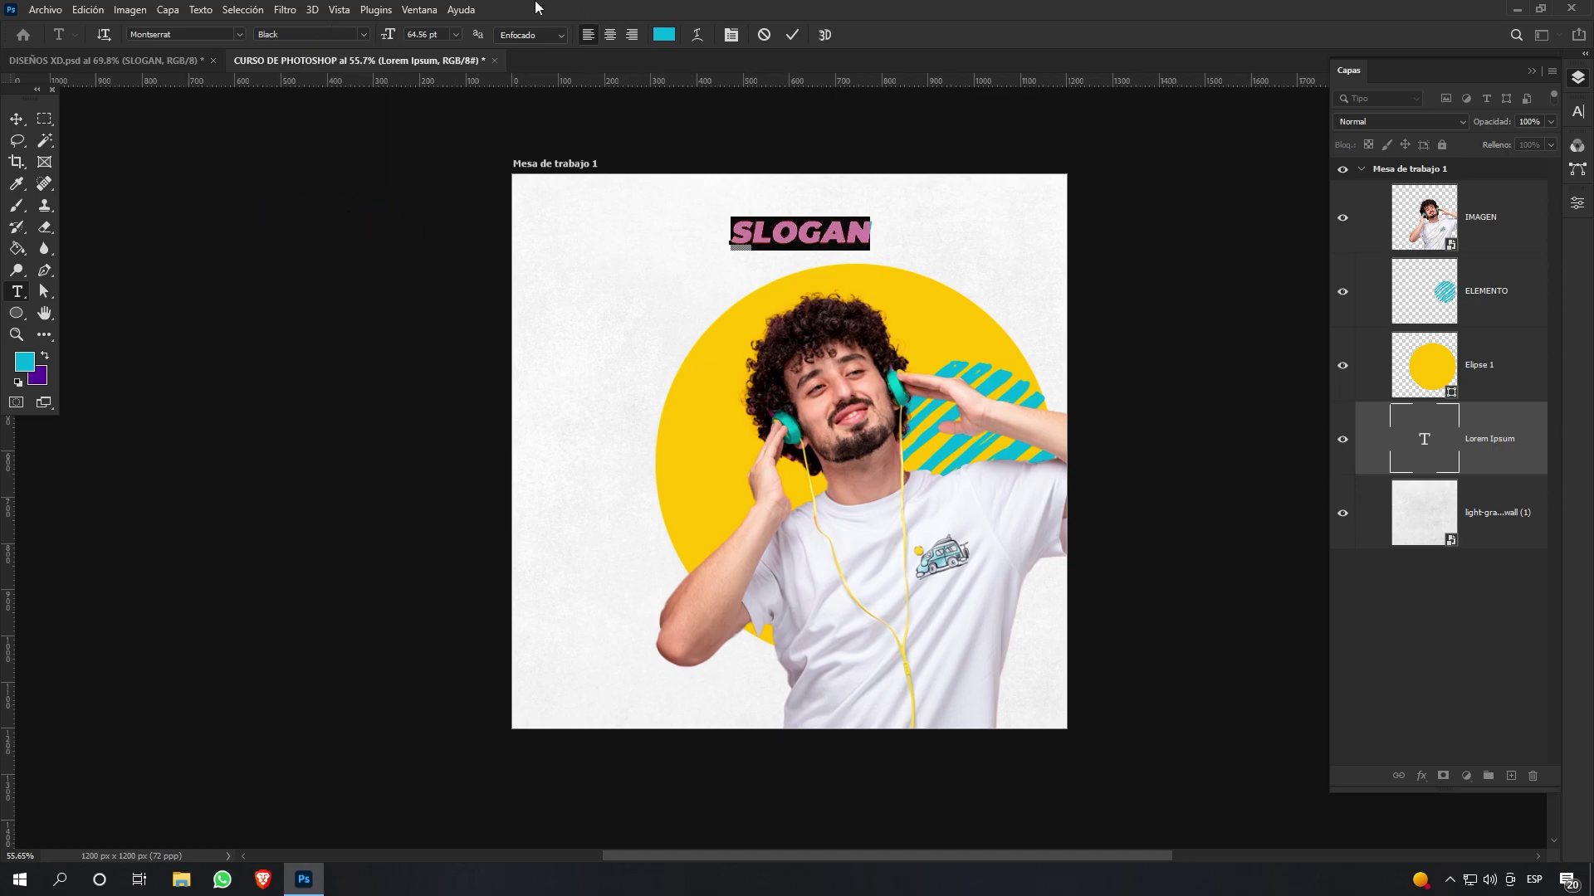
click(419, 9)
click(432, 219)
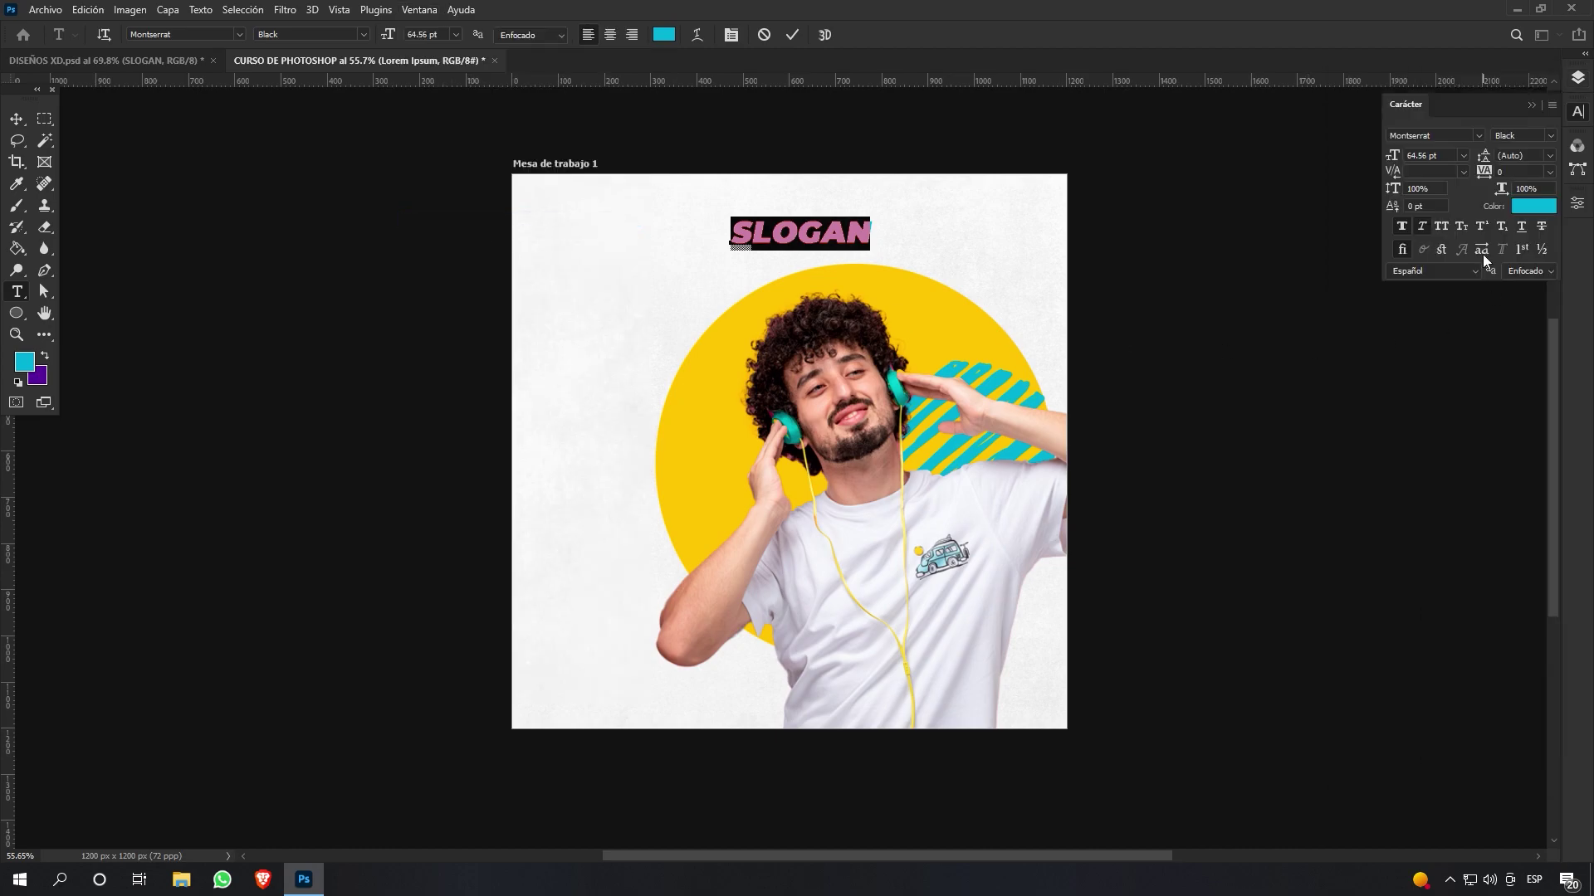
click(1422, 230)
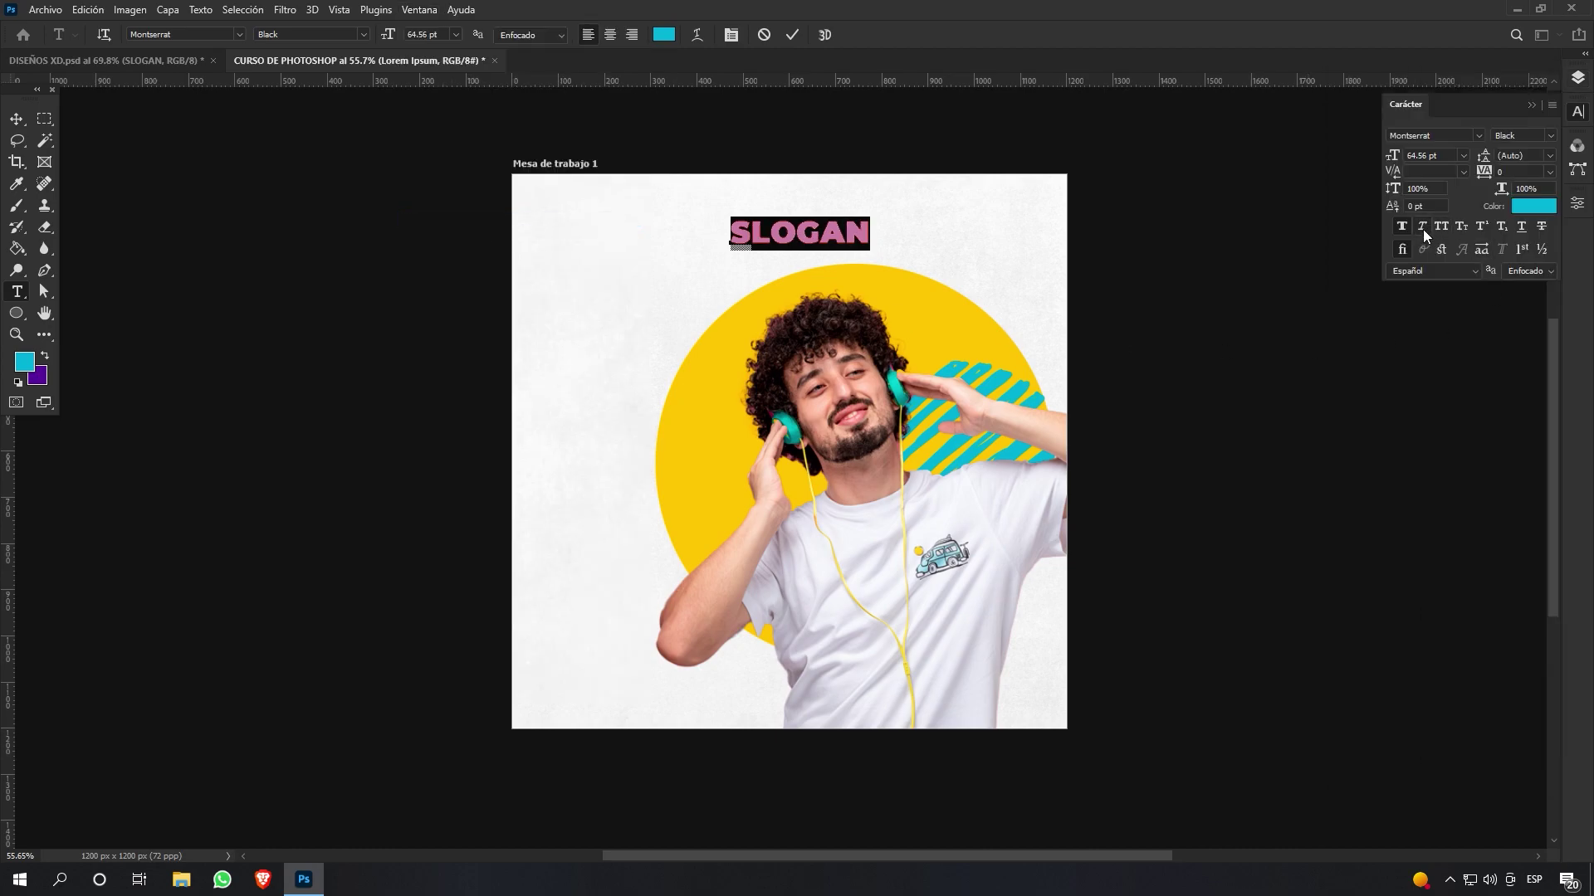
click(793, 35)
Move SLOGAN to the artboard's upper-right corner and place a duplicate of it directly below
click(16, 120)
drag(825, 241, 989, 209)
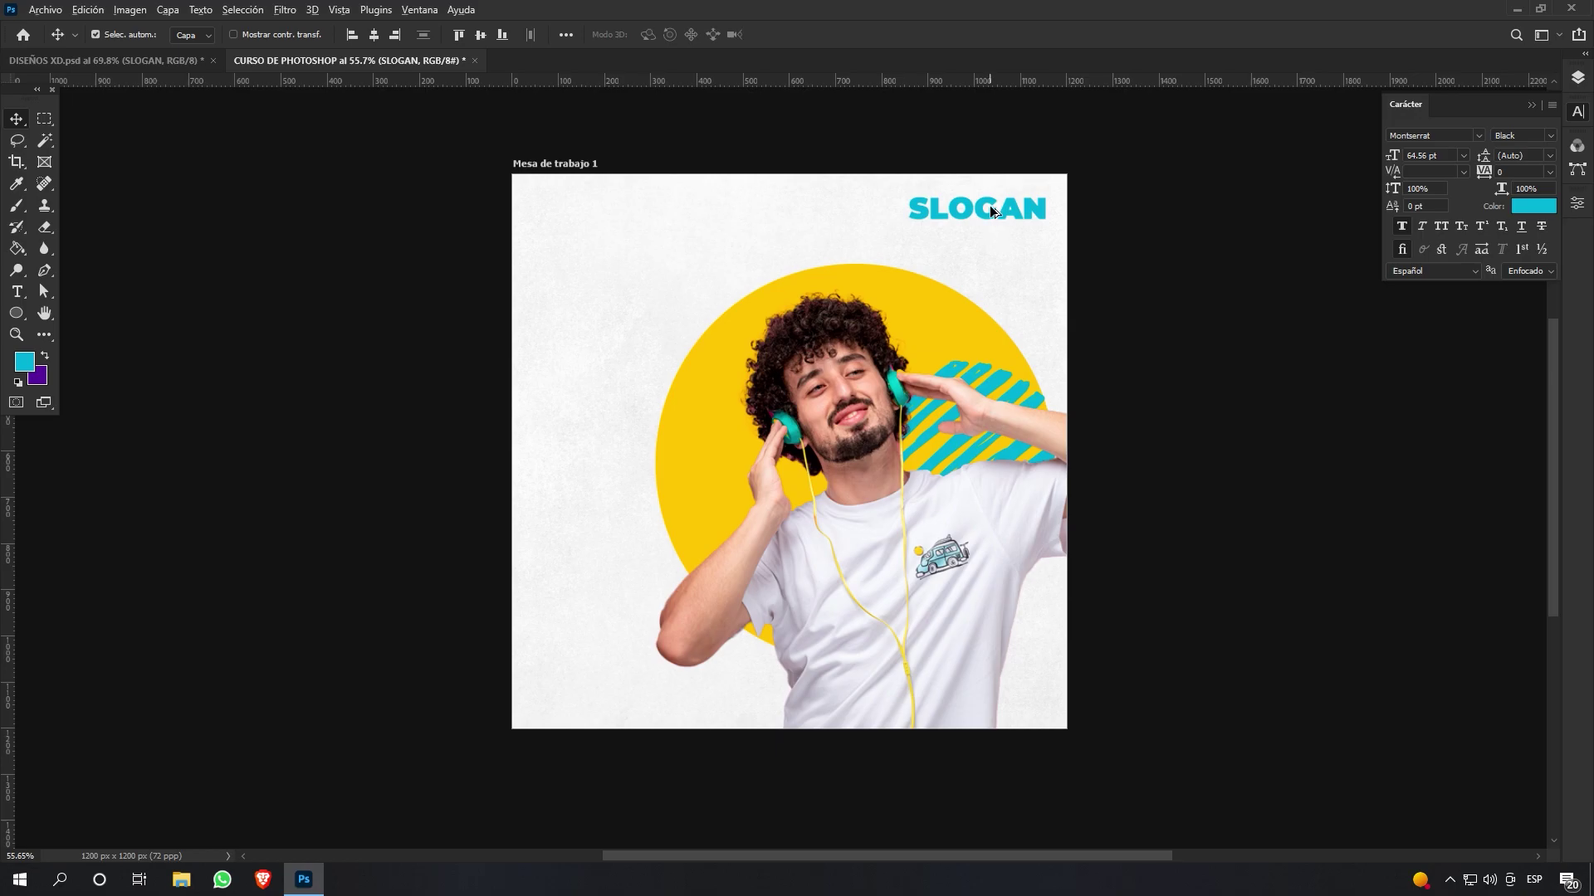
drag(990, 210, 988, 245)
Change the wording of the lower SLOGAN copy to LOGO
click(17, 291)
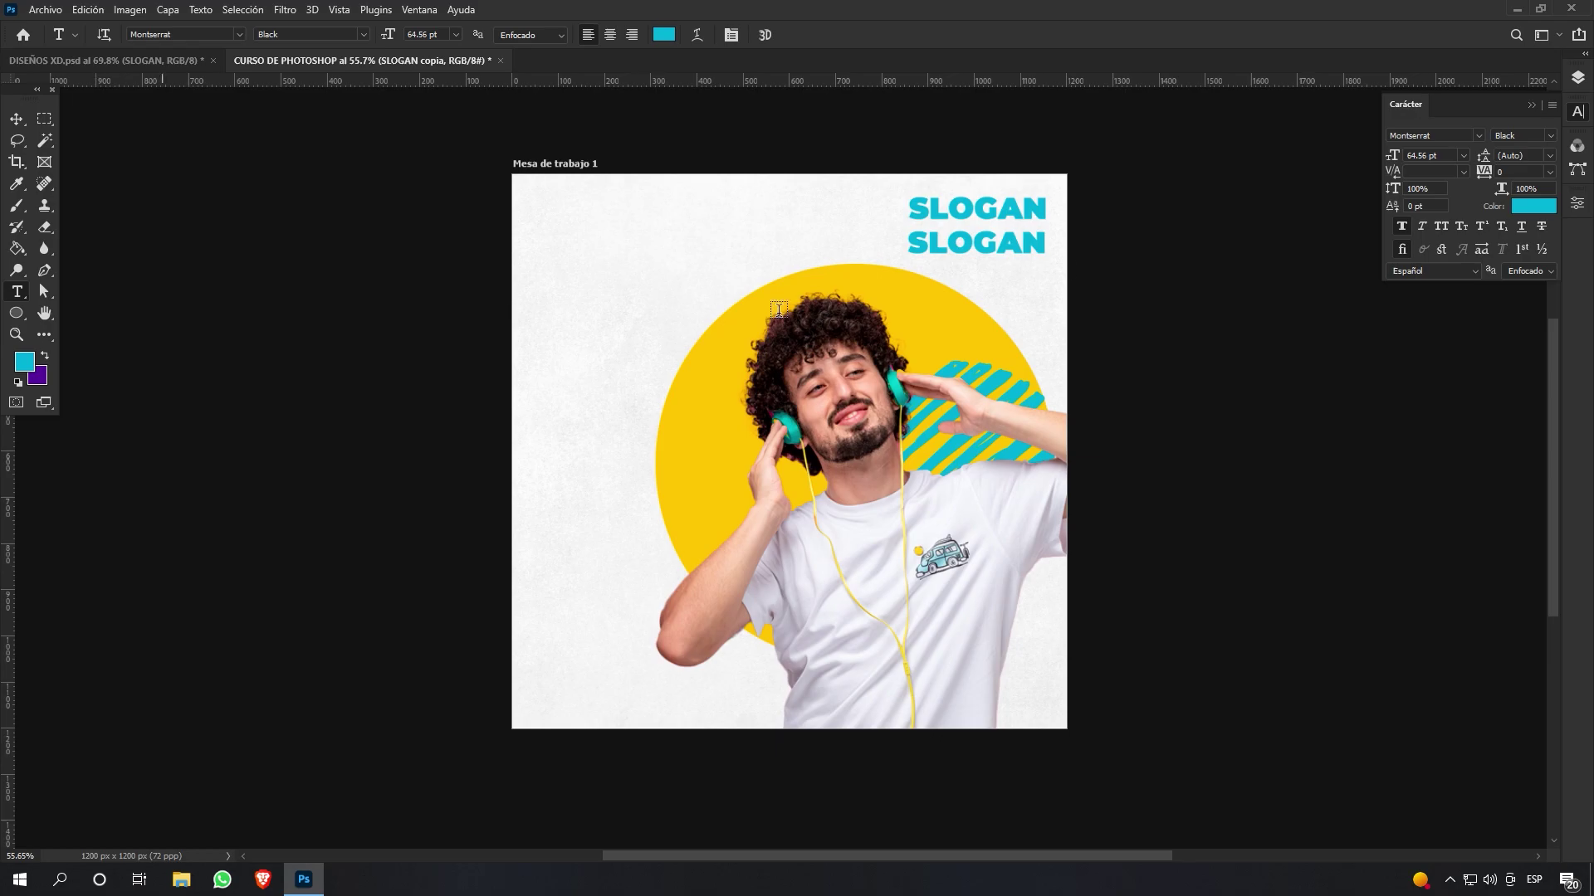
double_click(980, 240)
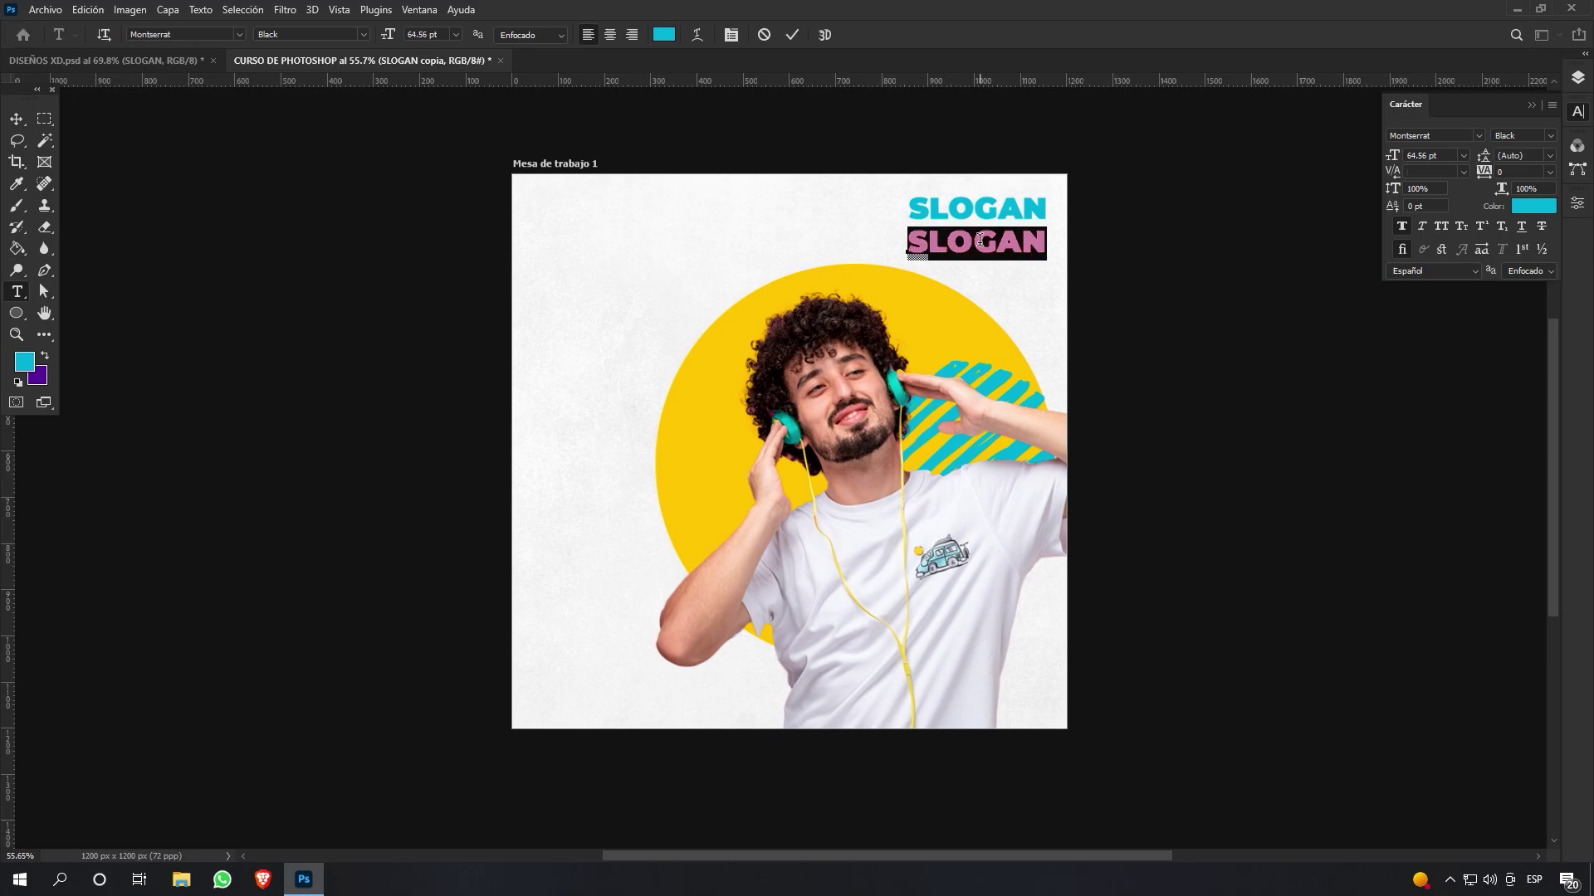
text(LOGO)
Recolour the LOGO text to the purple background swatch colour, #4a0799, and commit the text edit
double_click(979, 240)
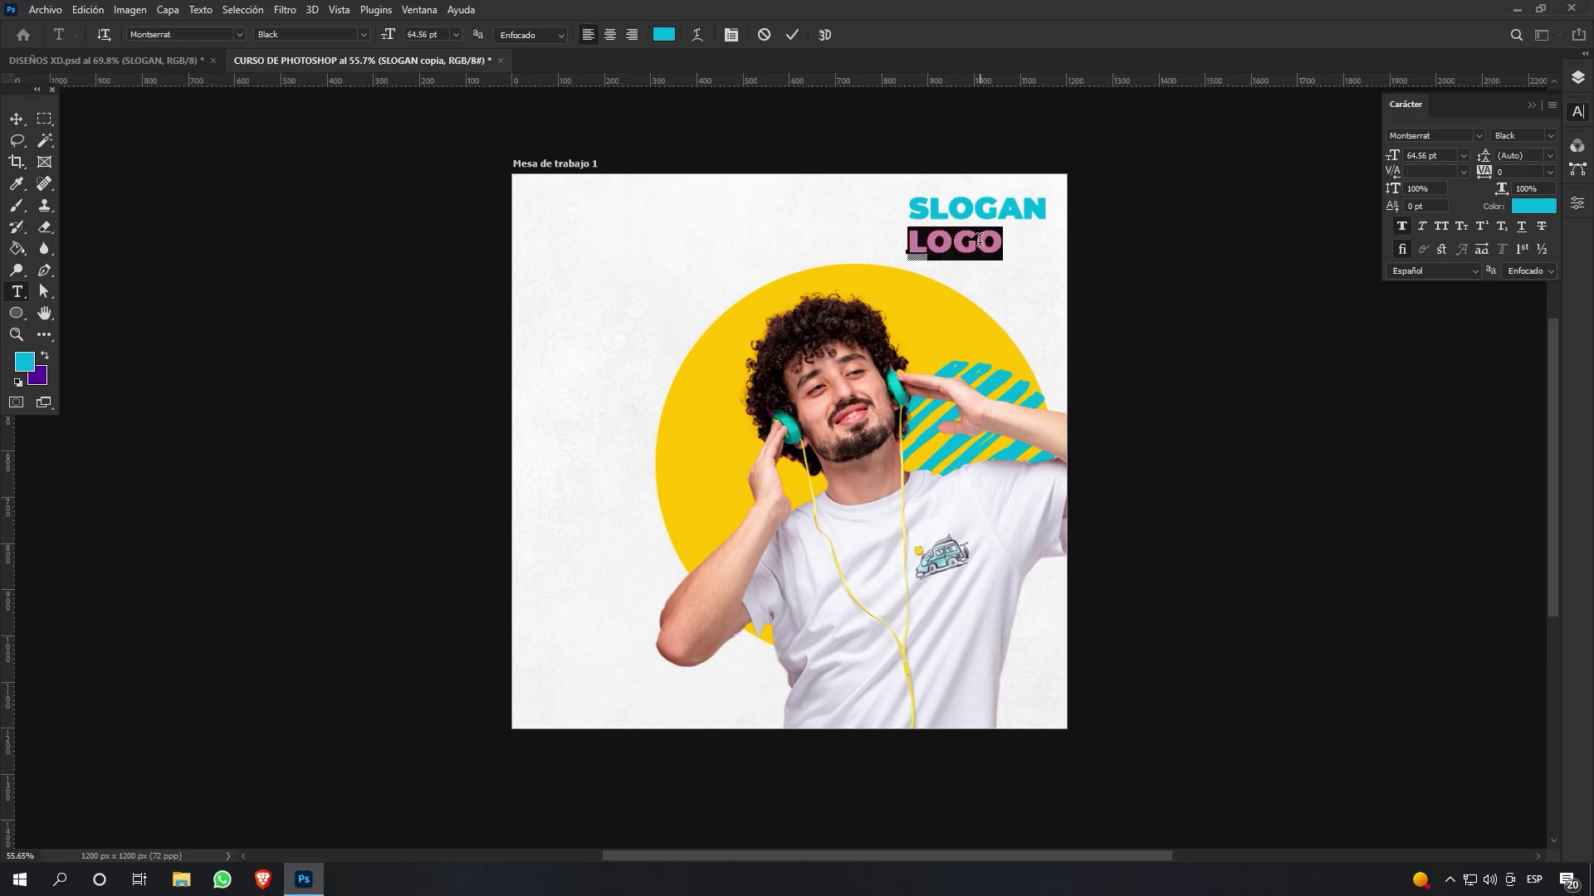
click(665, 34)
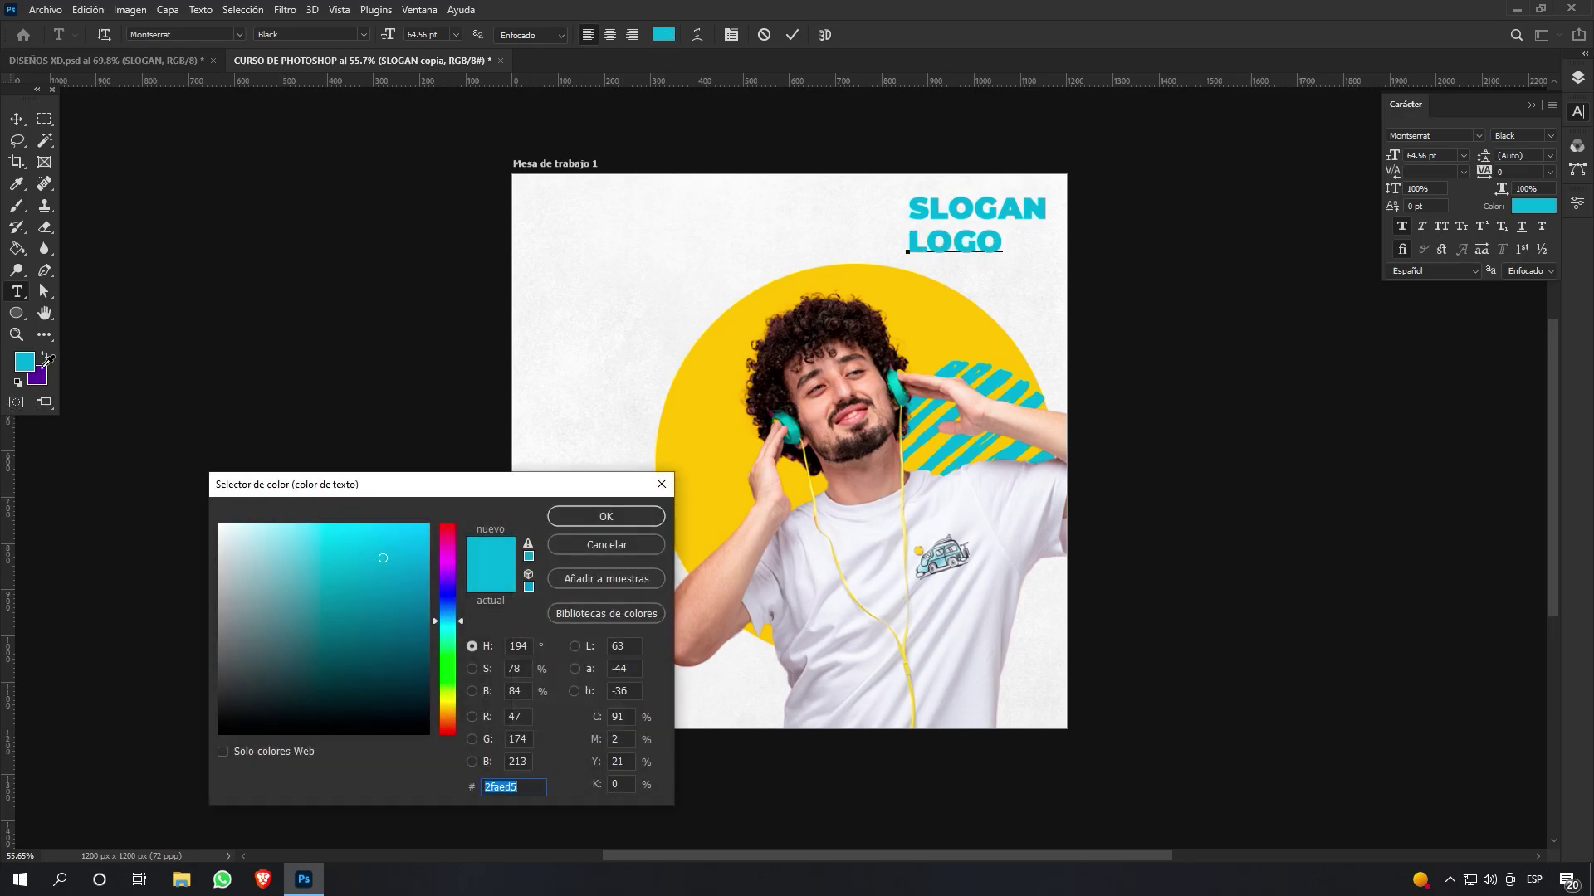
click(43, 371)
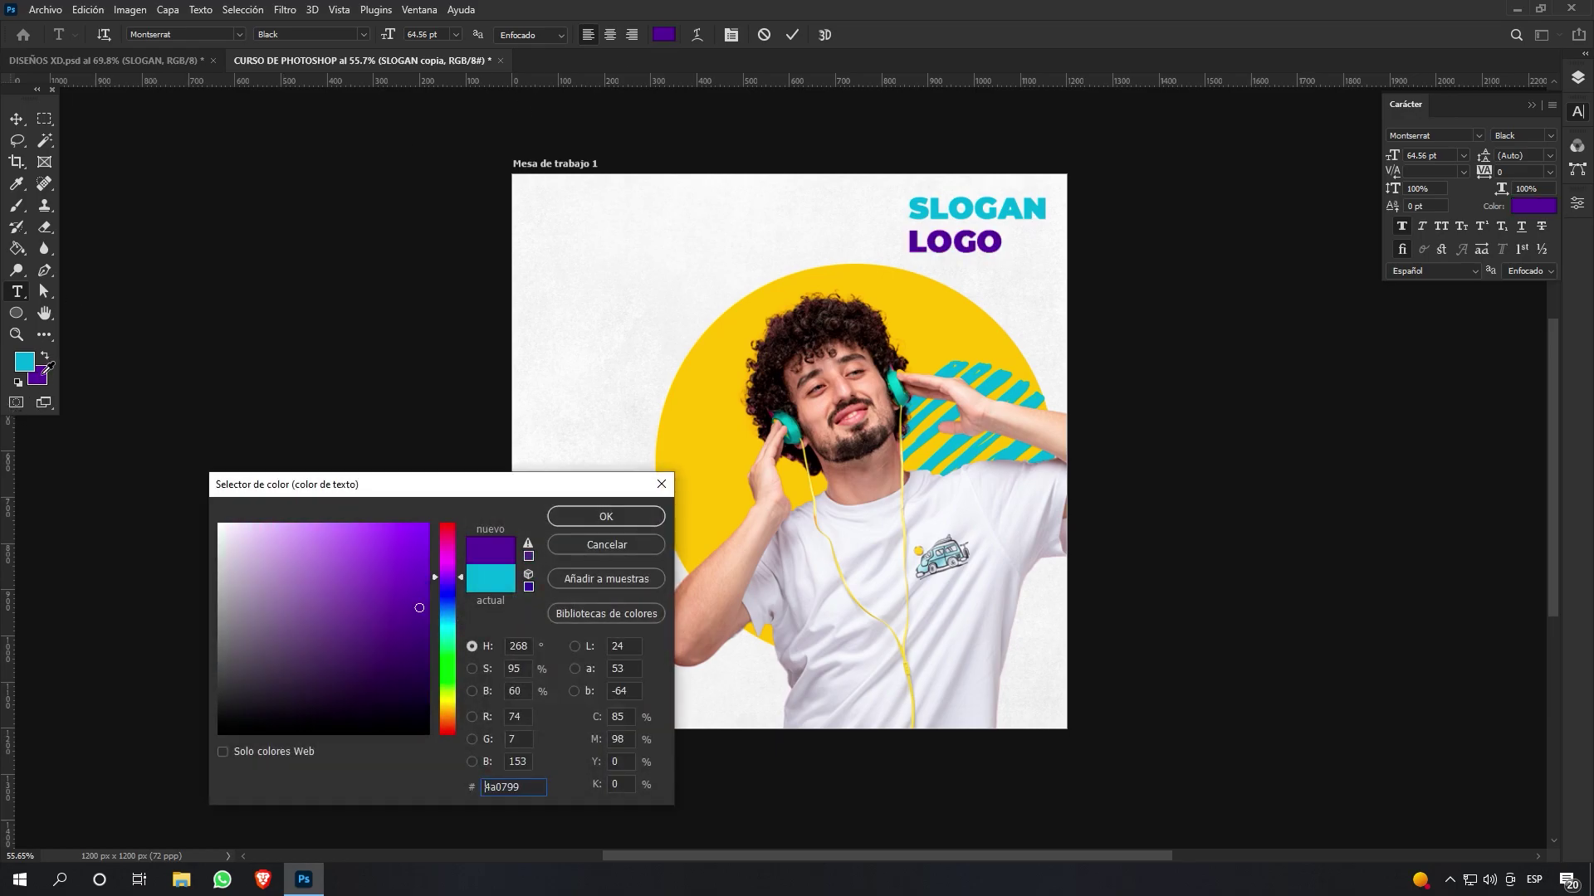
click(561, 518)
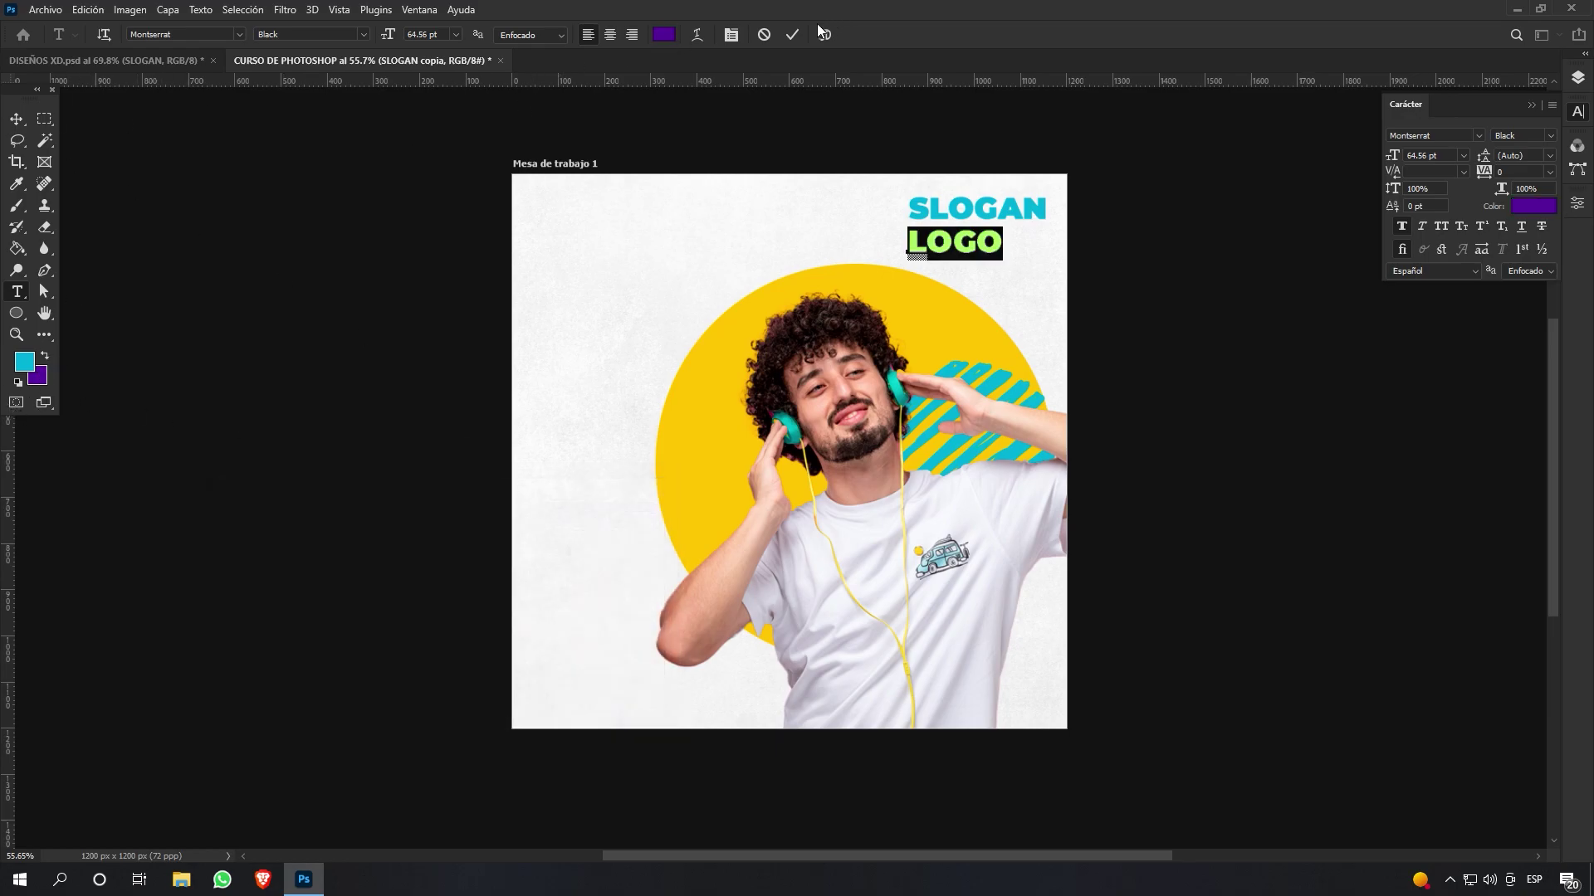
click(793, 35)
Move LOGO so it sits close beneath SLOGAN with the right edges of both words aligned
key(v)
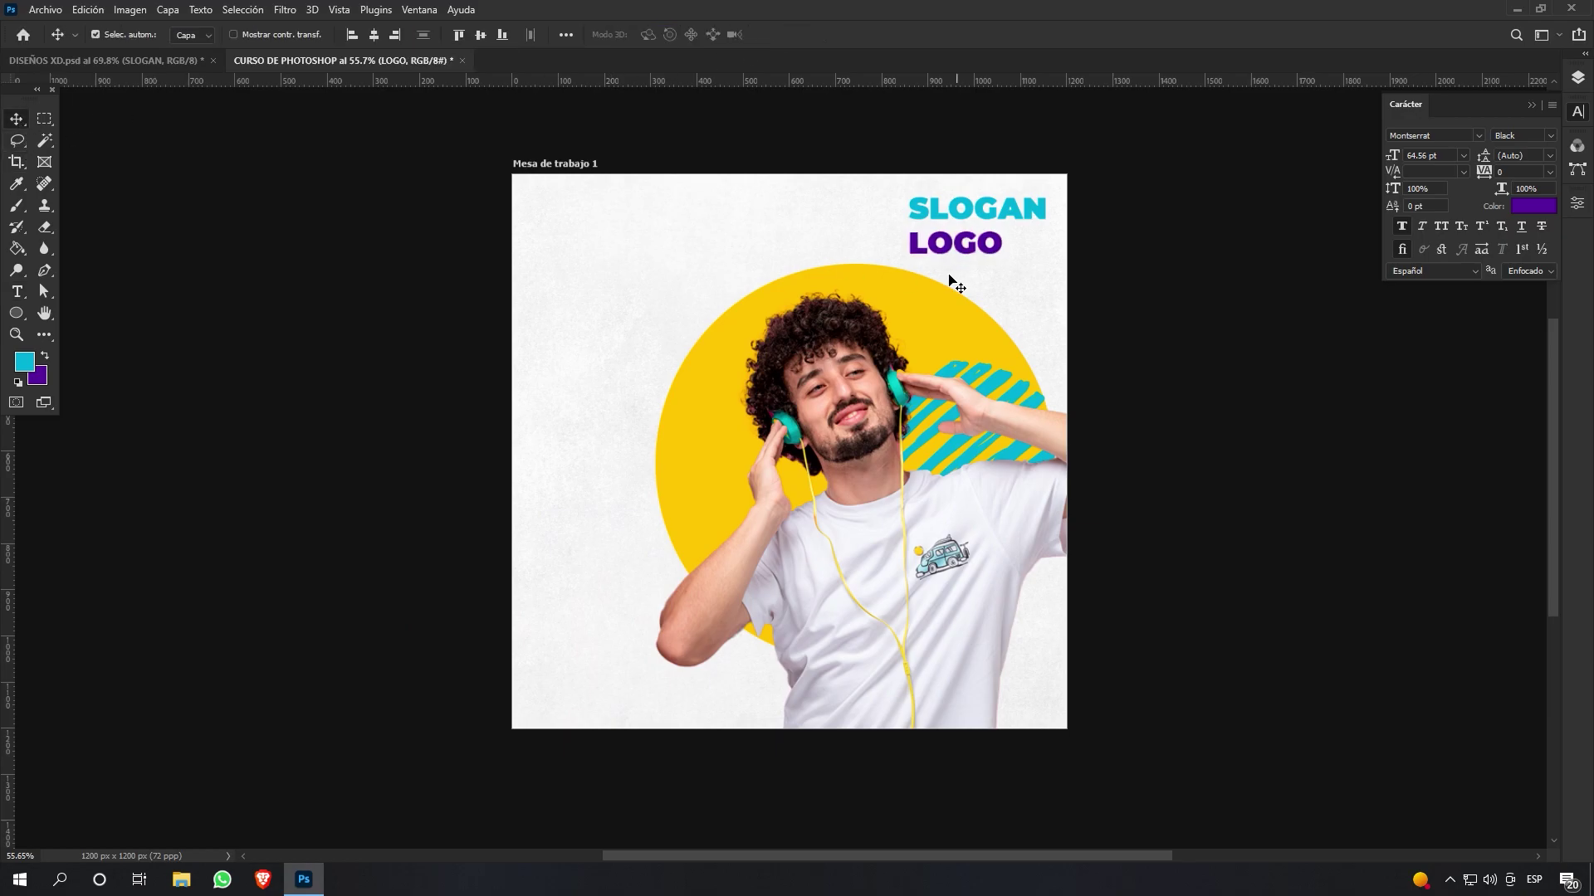
drag(948, 240, 990, 241)
key(Up)
key(Up)
key(Up)
key(Up)
key(Up)
key(Up)
key(Up)
key(Up)
key(Up)
key(Up)
key(Up)
key(Up)
key(Up)
key(Up)
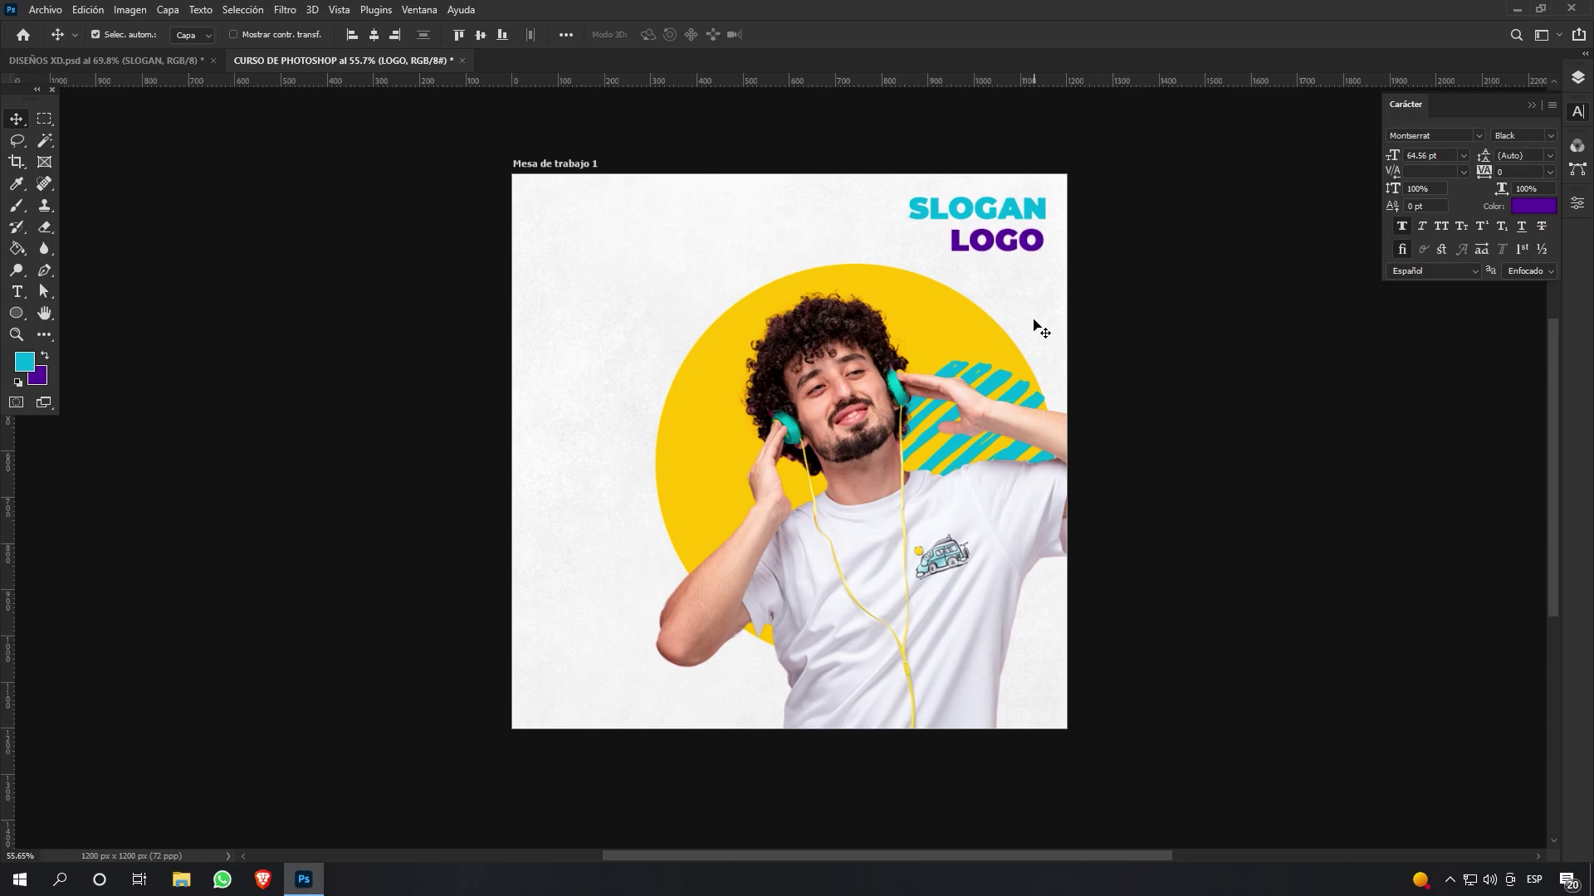
key(Right)
key(Right)
key(Right)
key(Right)
key(Right)
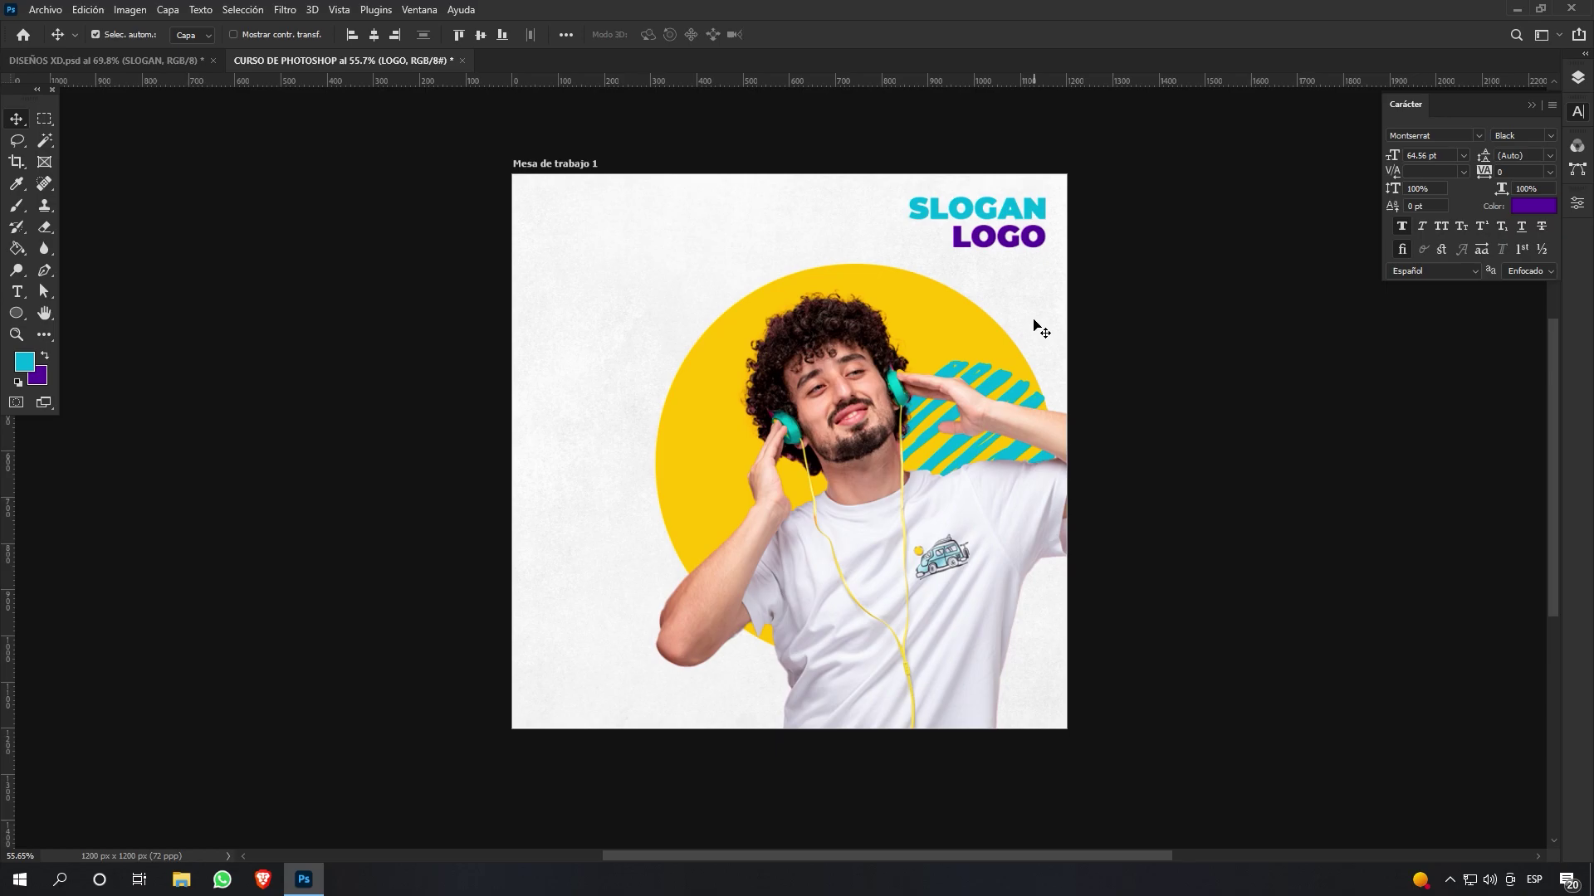
Check the text layout in DISEÑOS XD.psd and add a new text reading CURSO in the CURSO DE PHOTOSHOP document
click(124, 61)
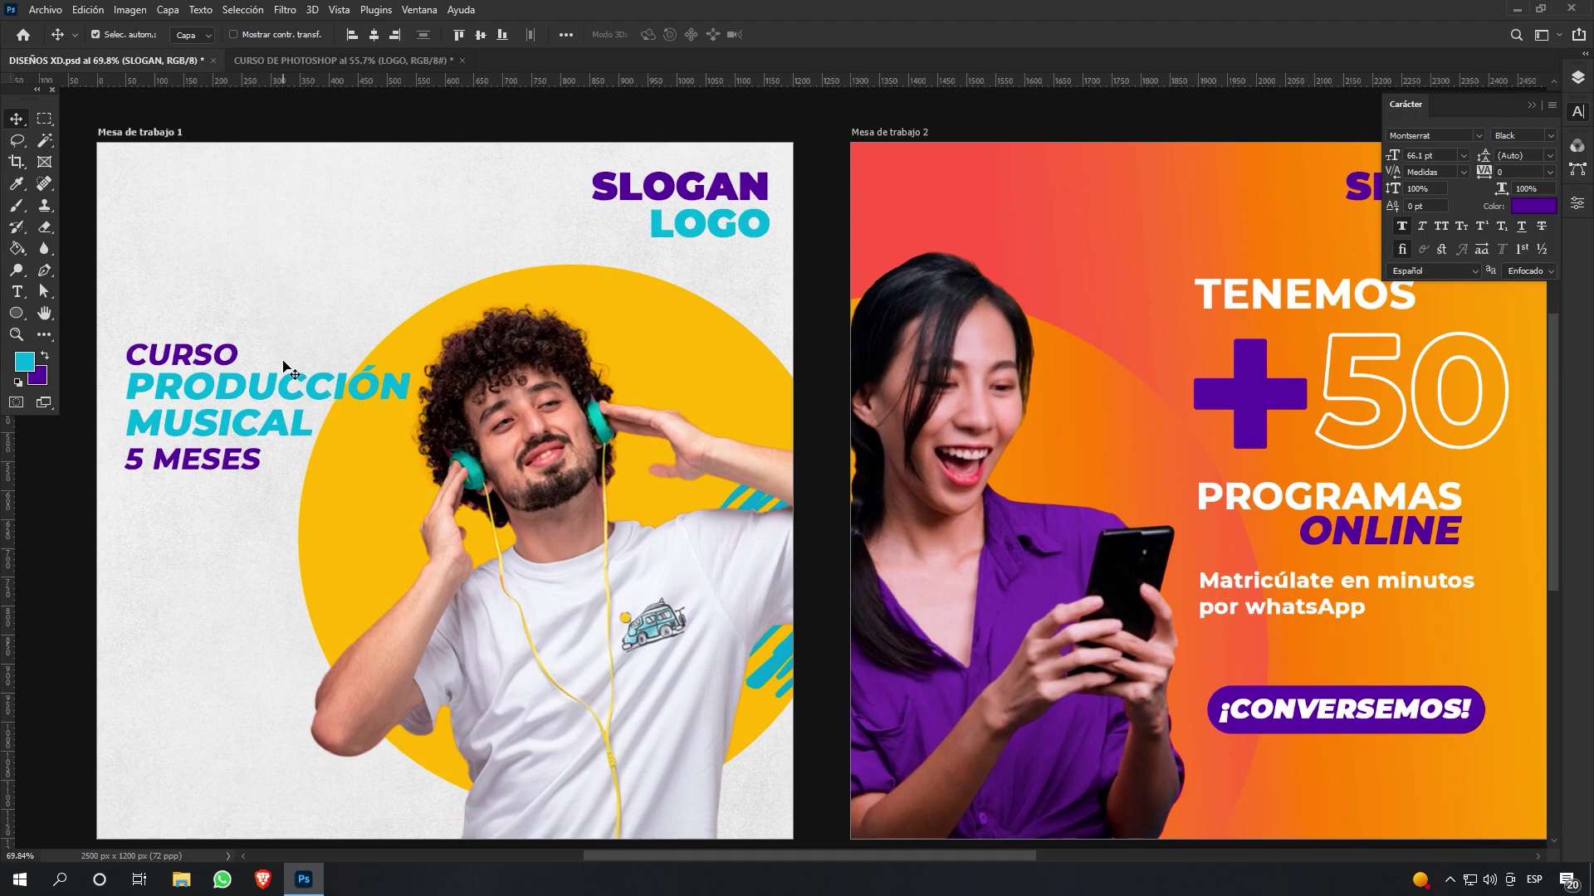
click(309, 61)
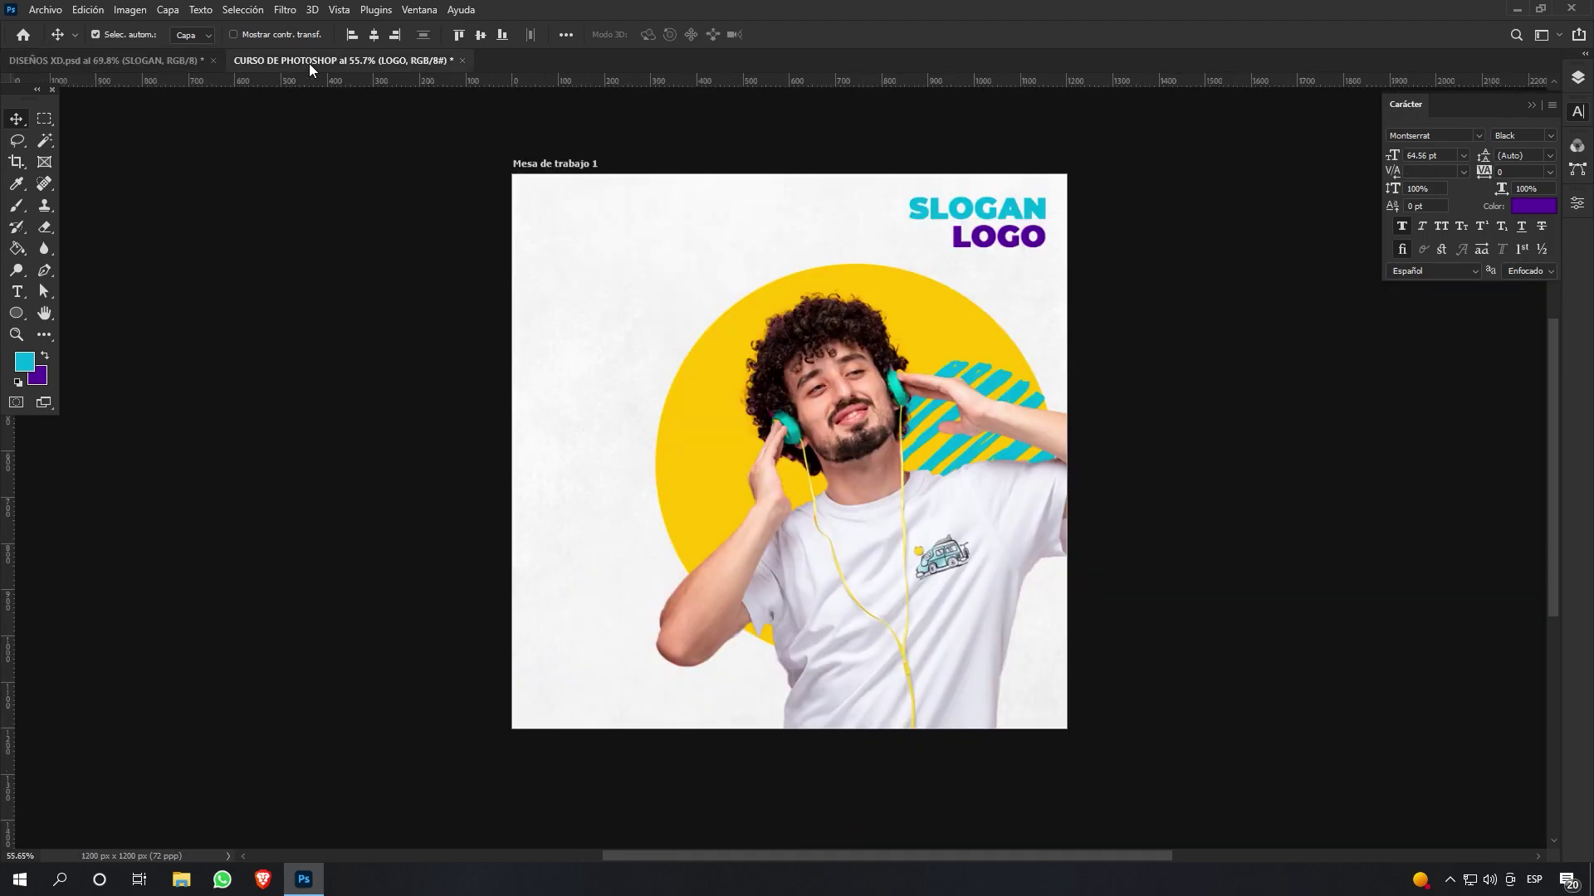
click(17, 291)
click(625, 281)
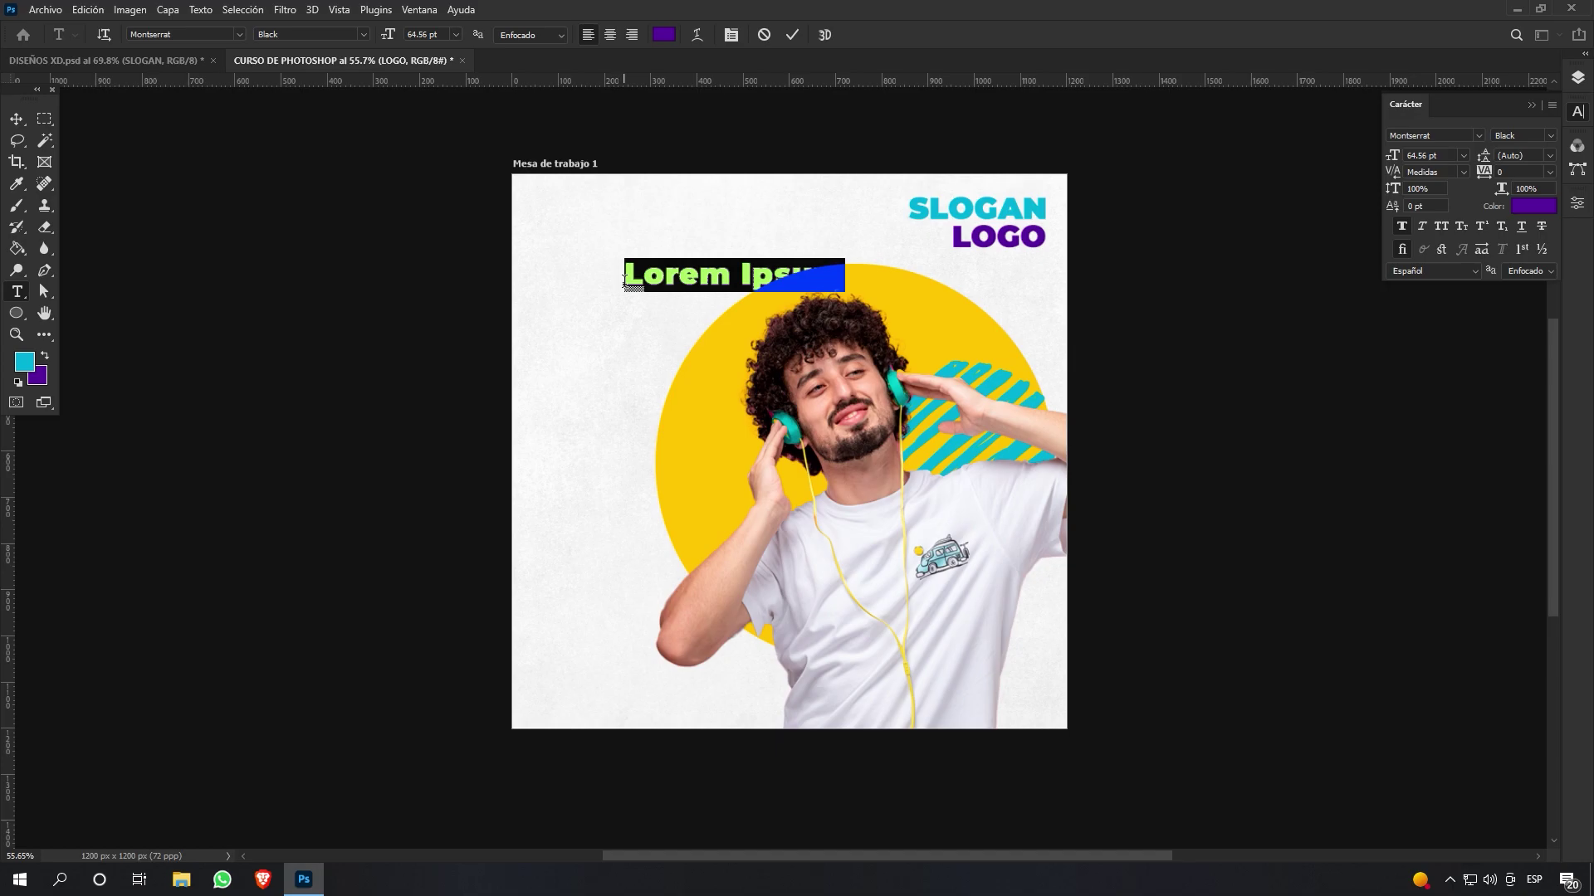
text(c)
key(BackSpace)
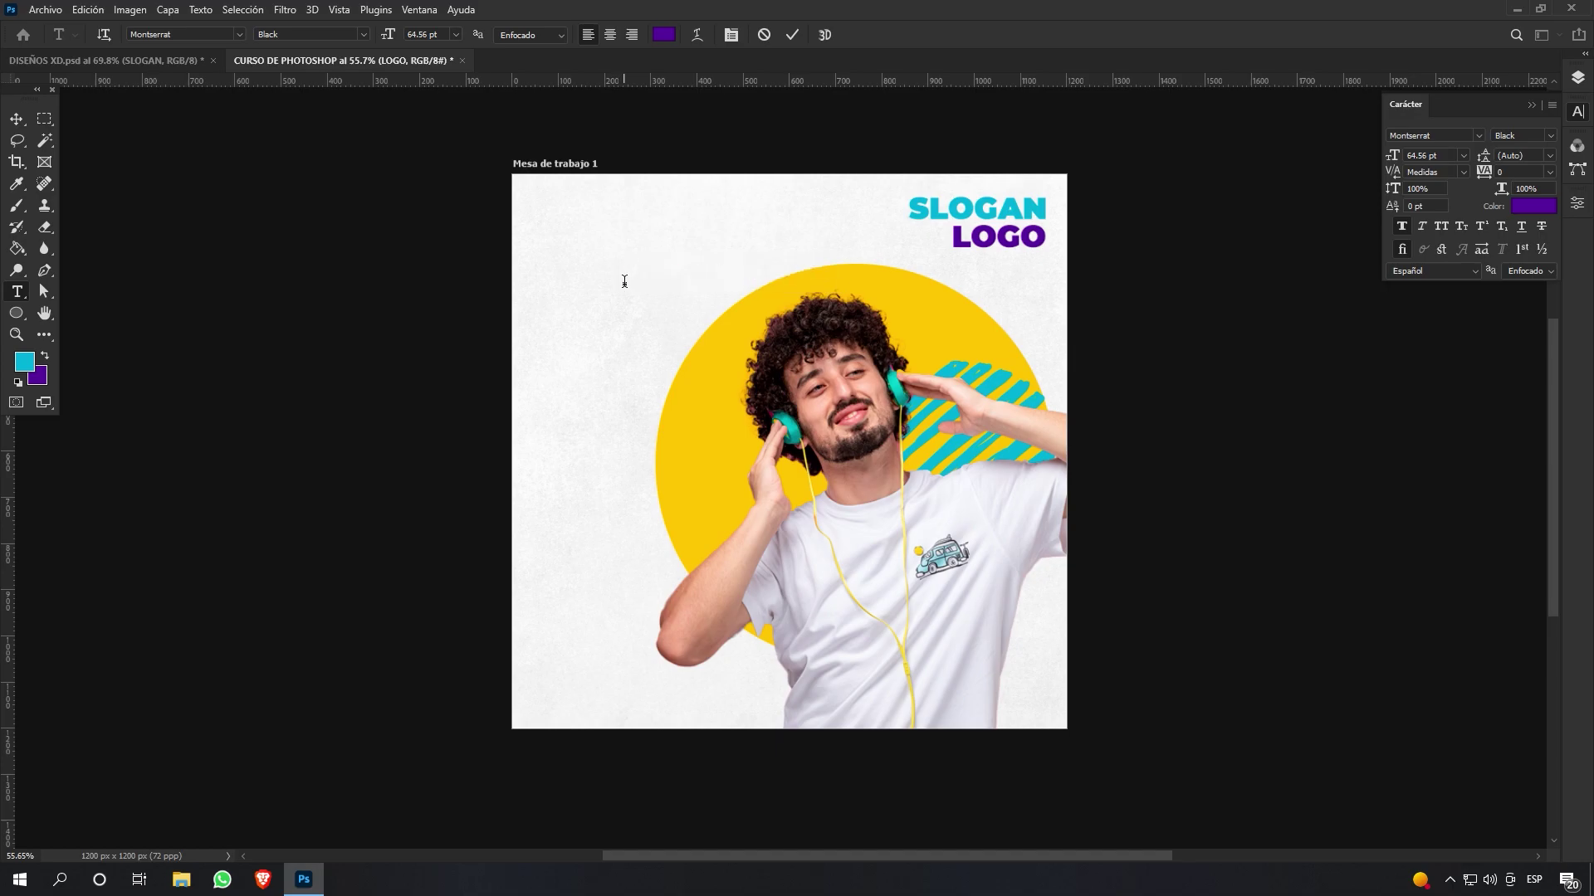
text(CURSO)
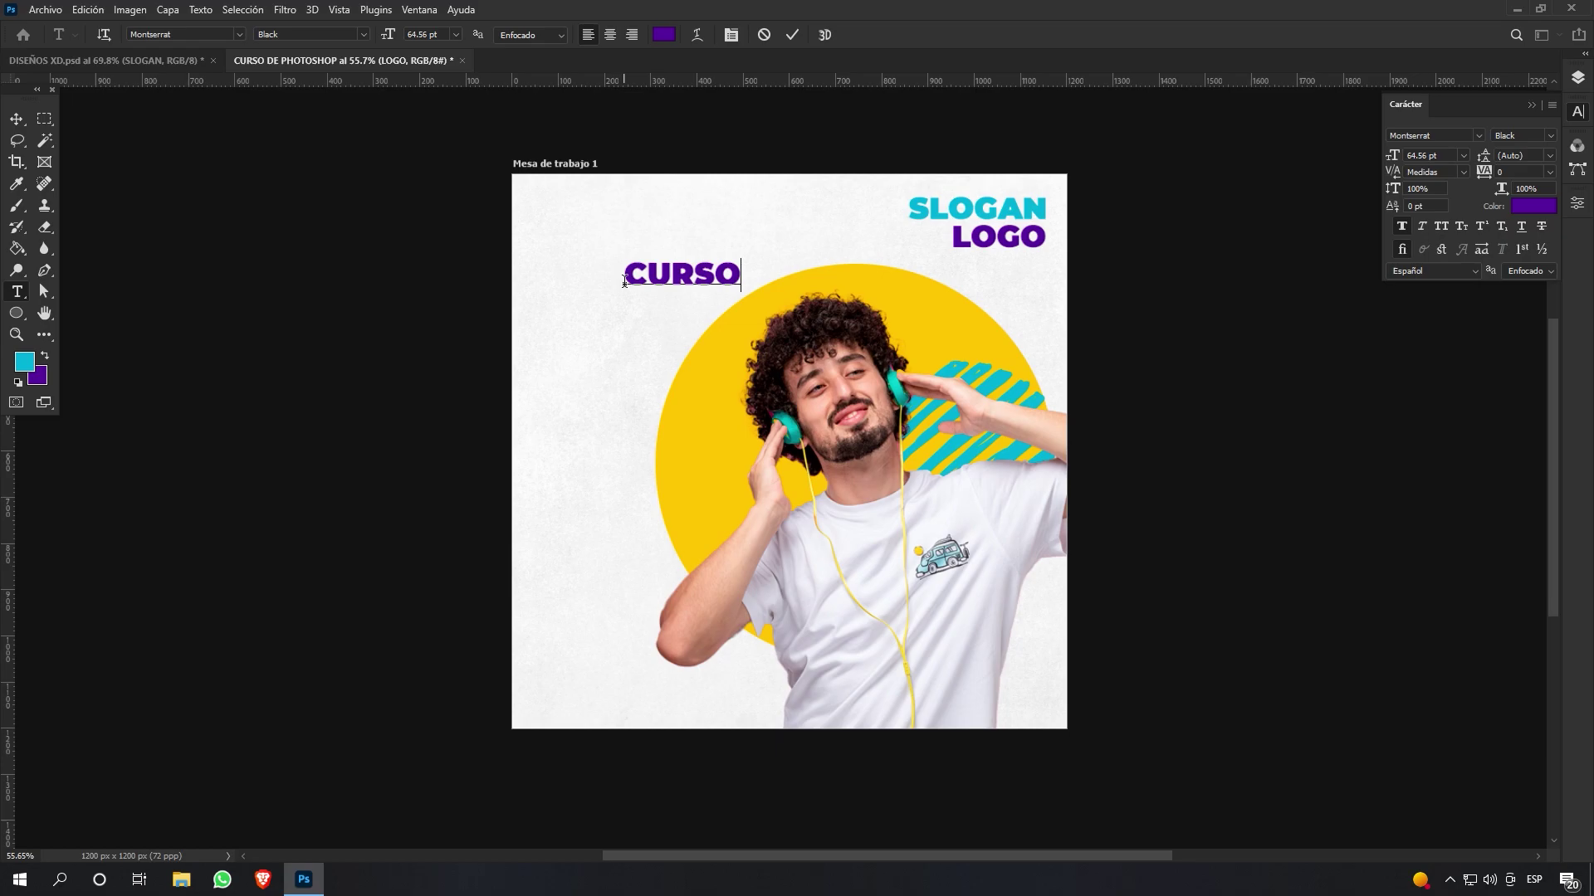
Set the CURSO text to Montserrat Bold at 50 pt and move it beside the yellow circle, near the artboard's left edge
double_click(682, 274)
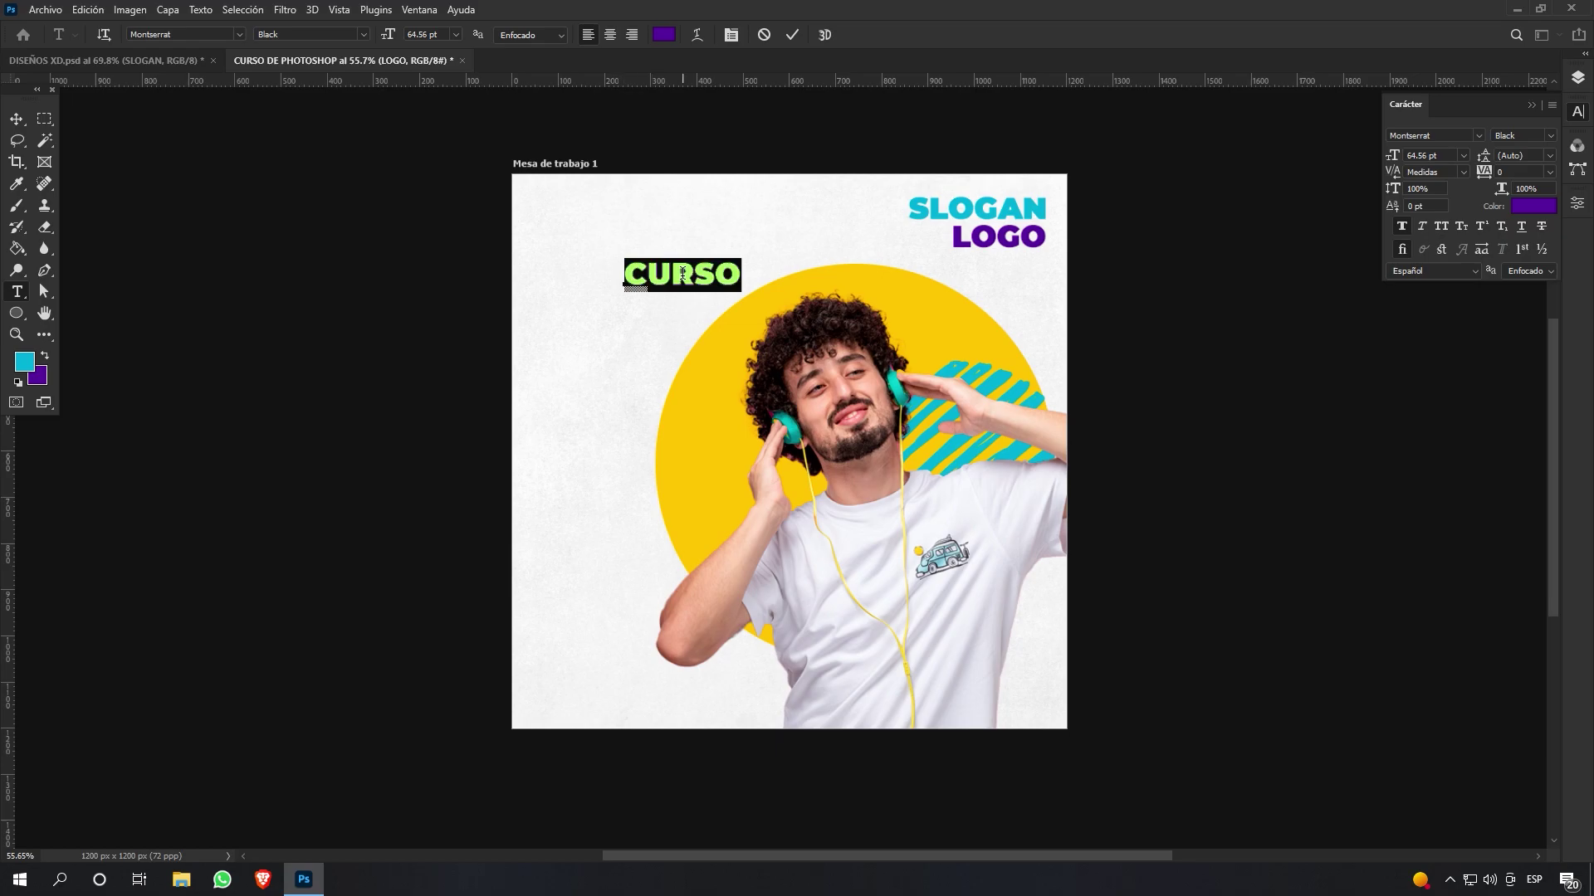
click(364, 35)
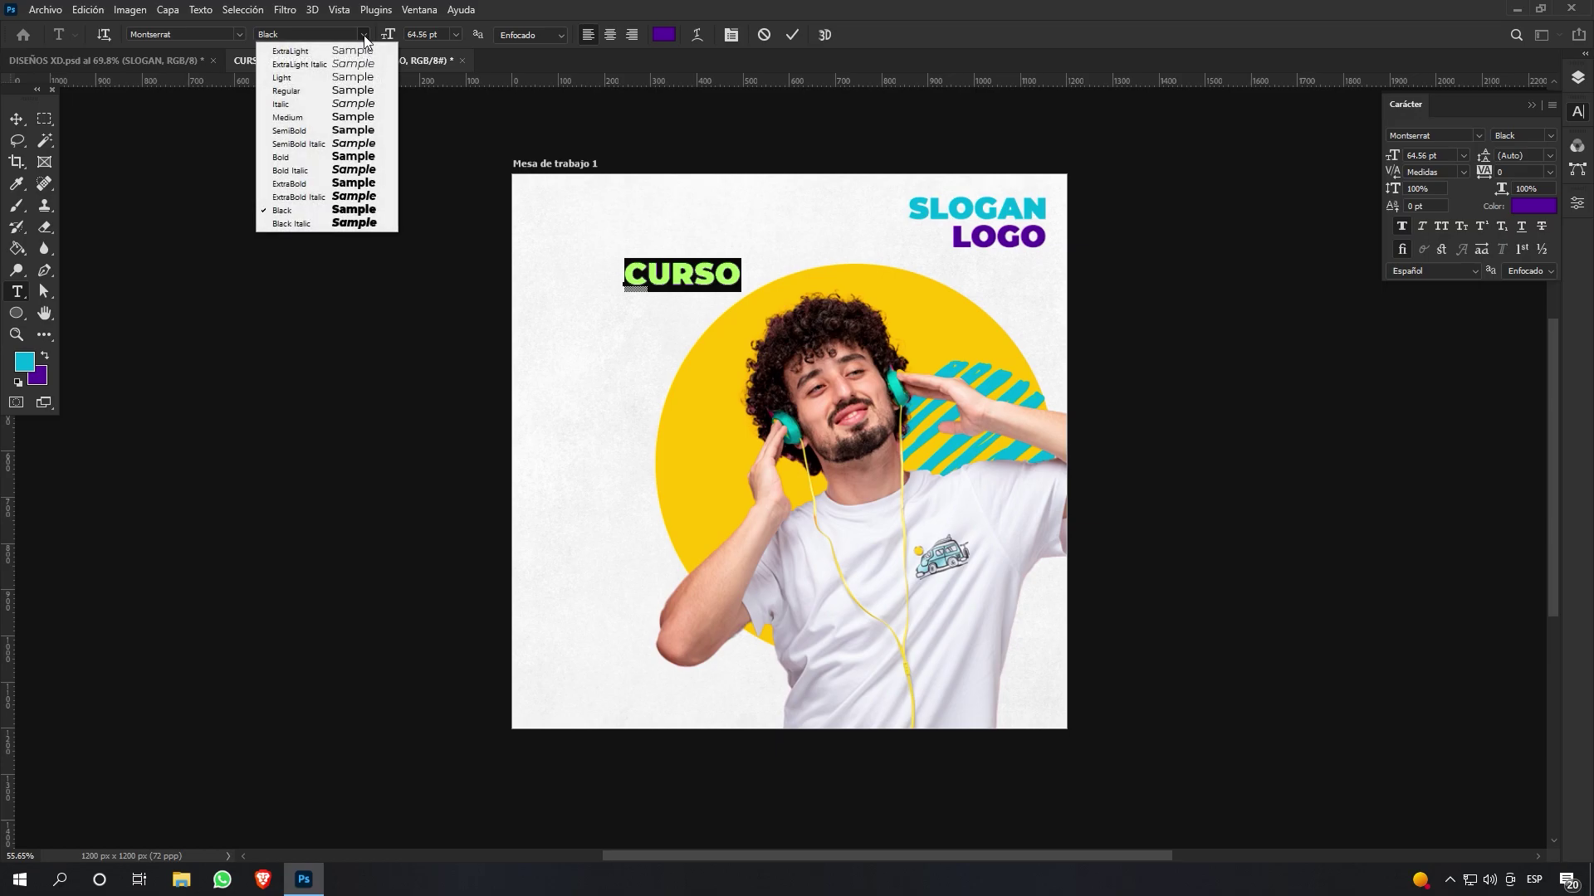
click(342, 155)
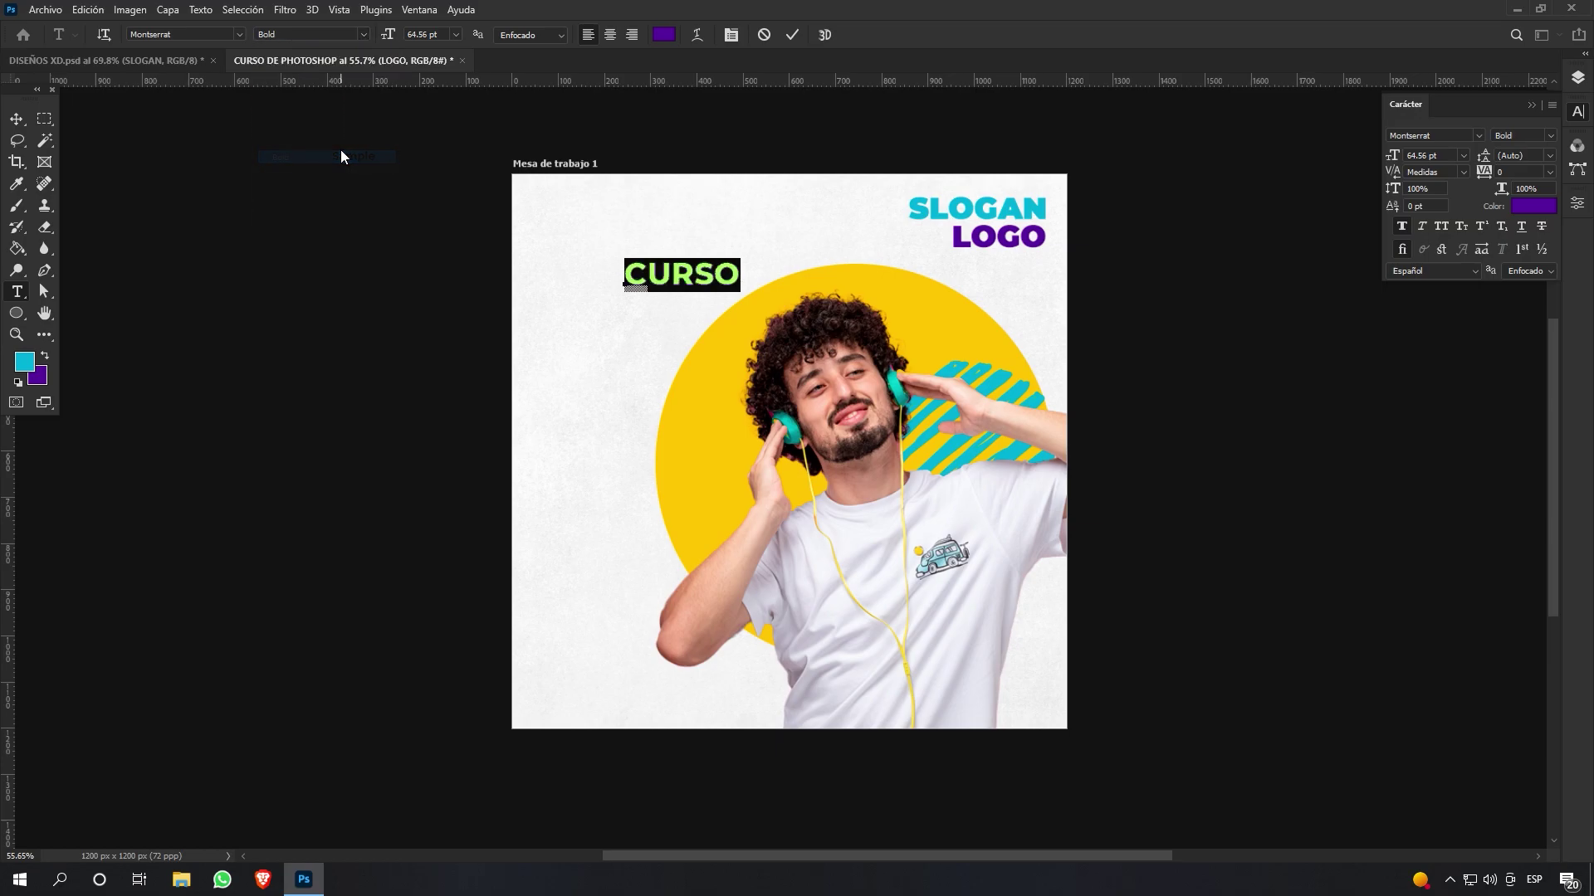
click(439, 34)
text(50)
key(Return)
click(16, 119)
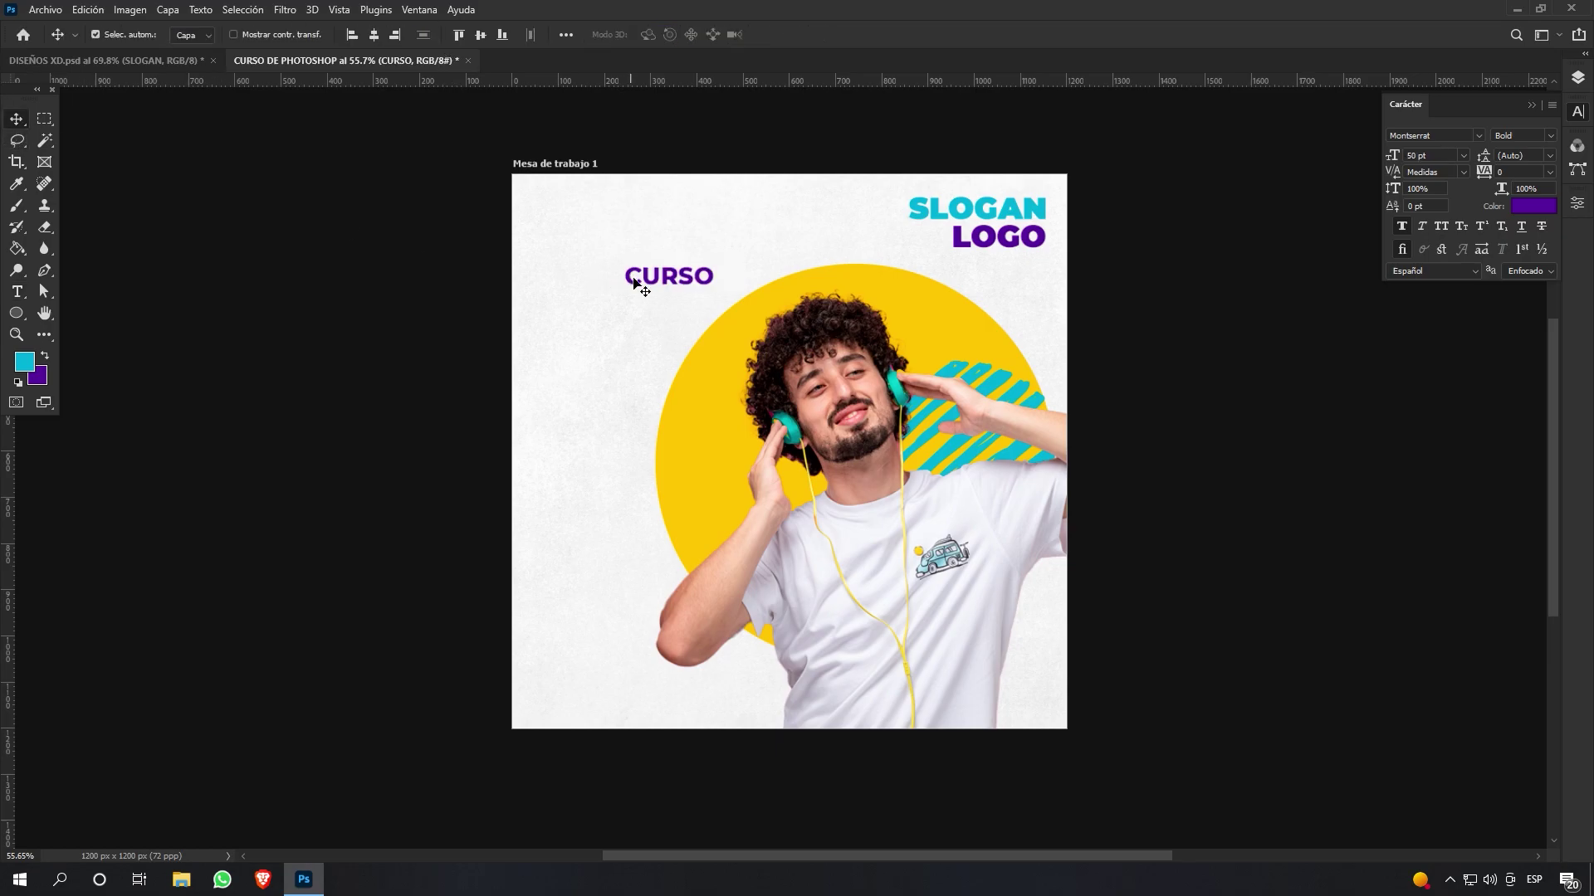
drag(652, 297, 575, 352)
Add a new two-line text reading PRODUCCIÓN MUSICAL above the CURSO text
click(17, 291)
click(624, 271)
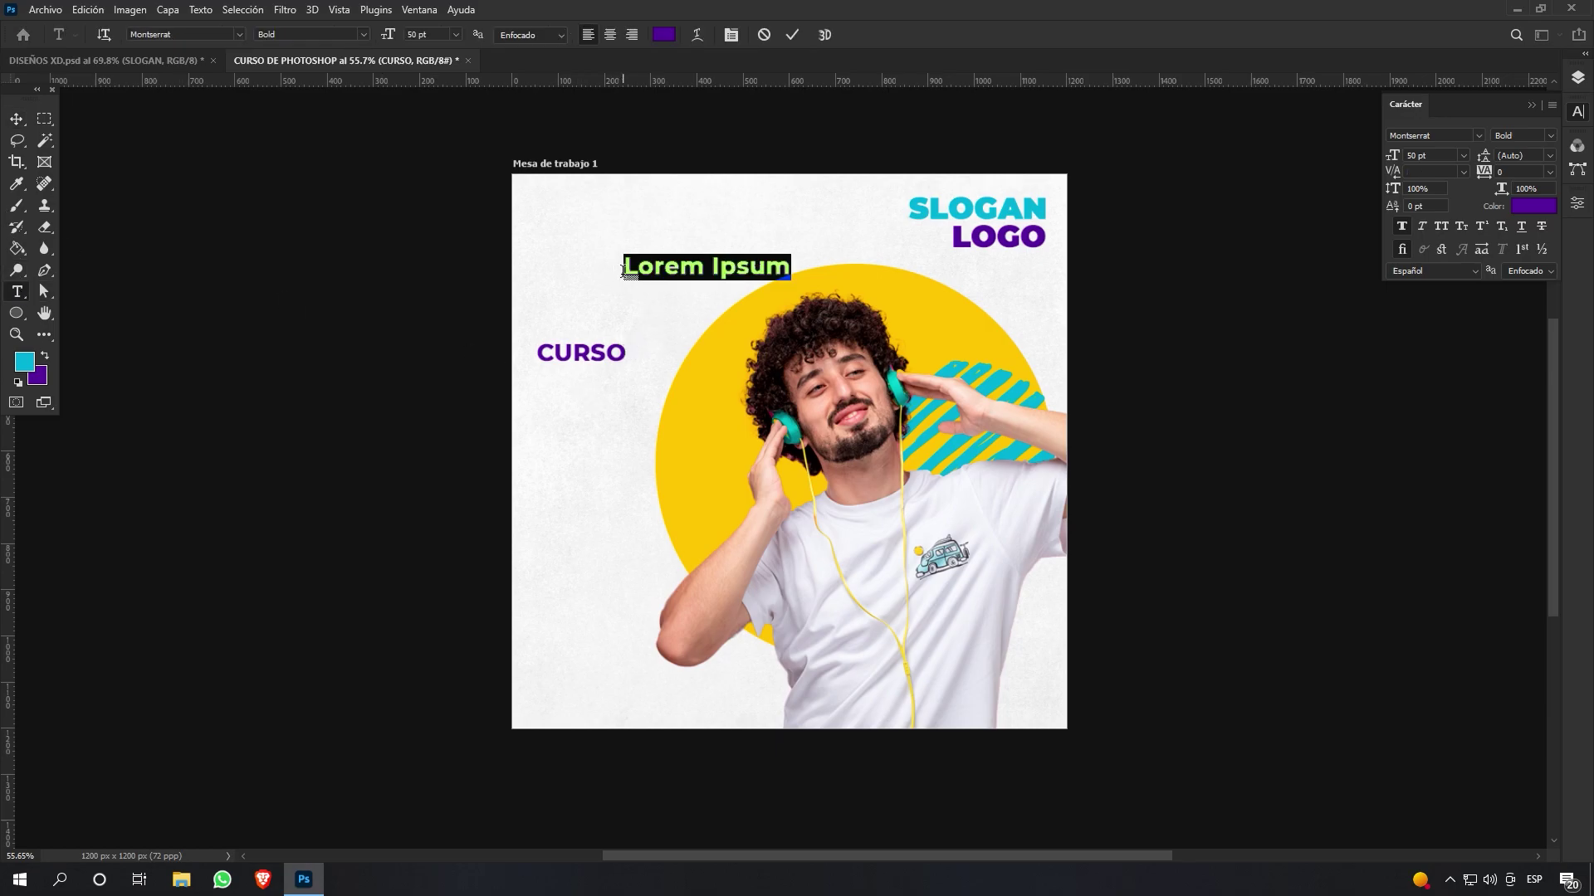
text(PRODUCCIÓN)
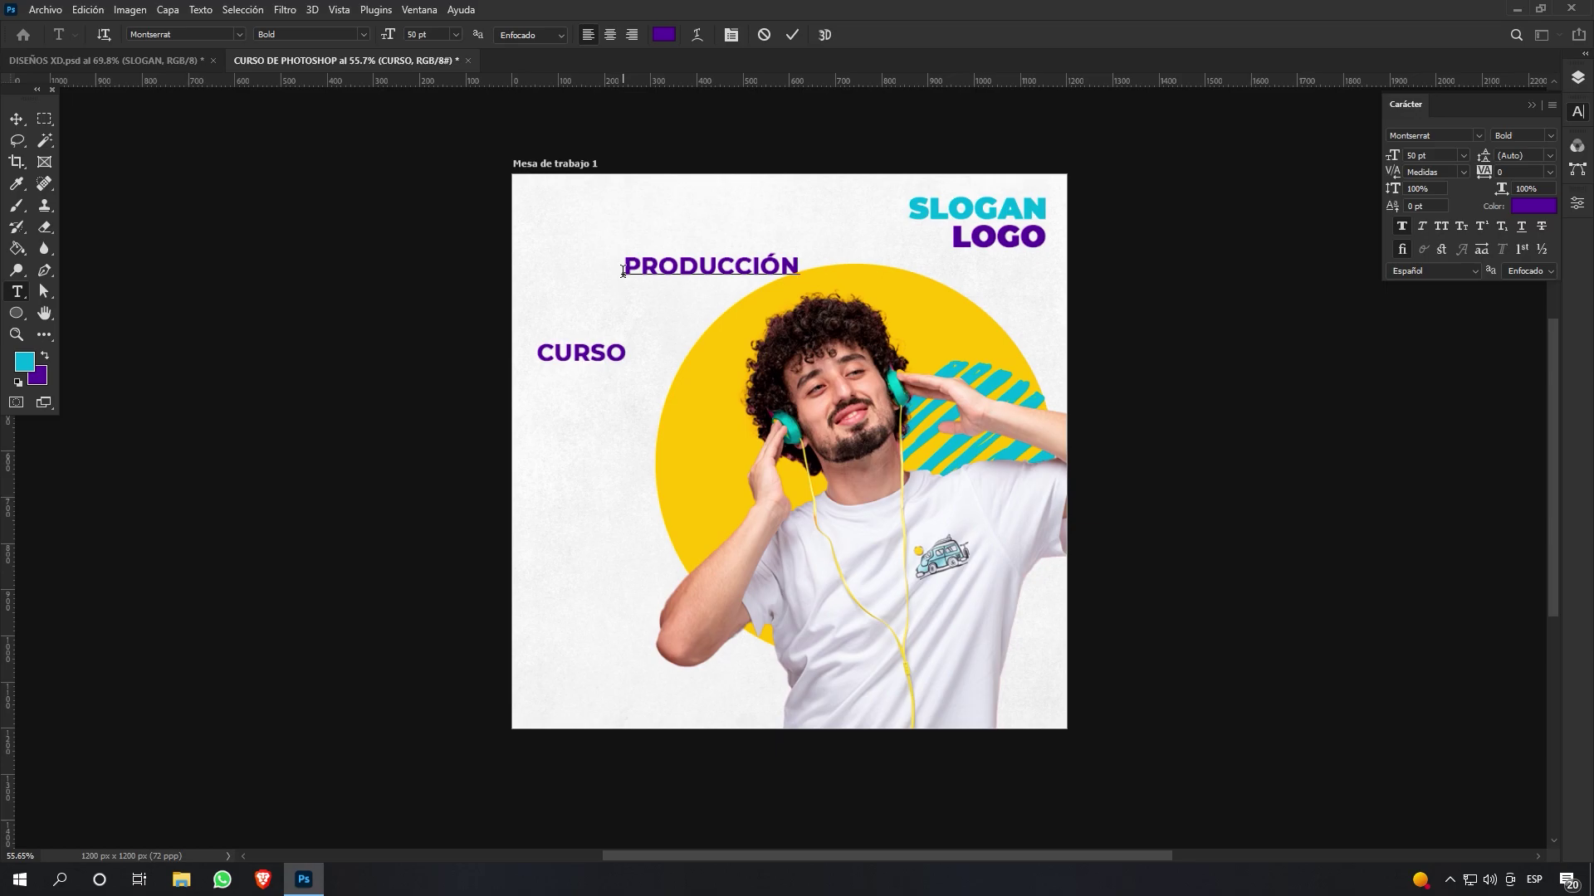
key(Return)
text(MUSICAL)
Set the PRODUCCIÓN MUSICAL text to Montserrat ExtraBold and colour it turquoise #2faed5
drag(622, 272, 739, 295)
click(363, 35)
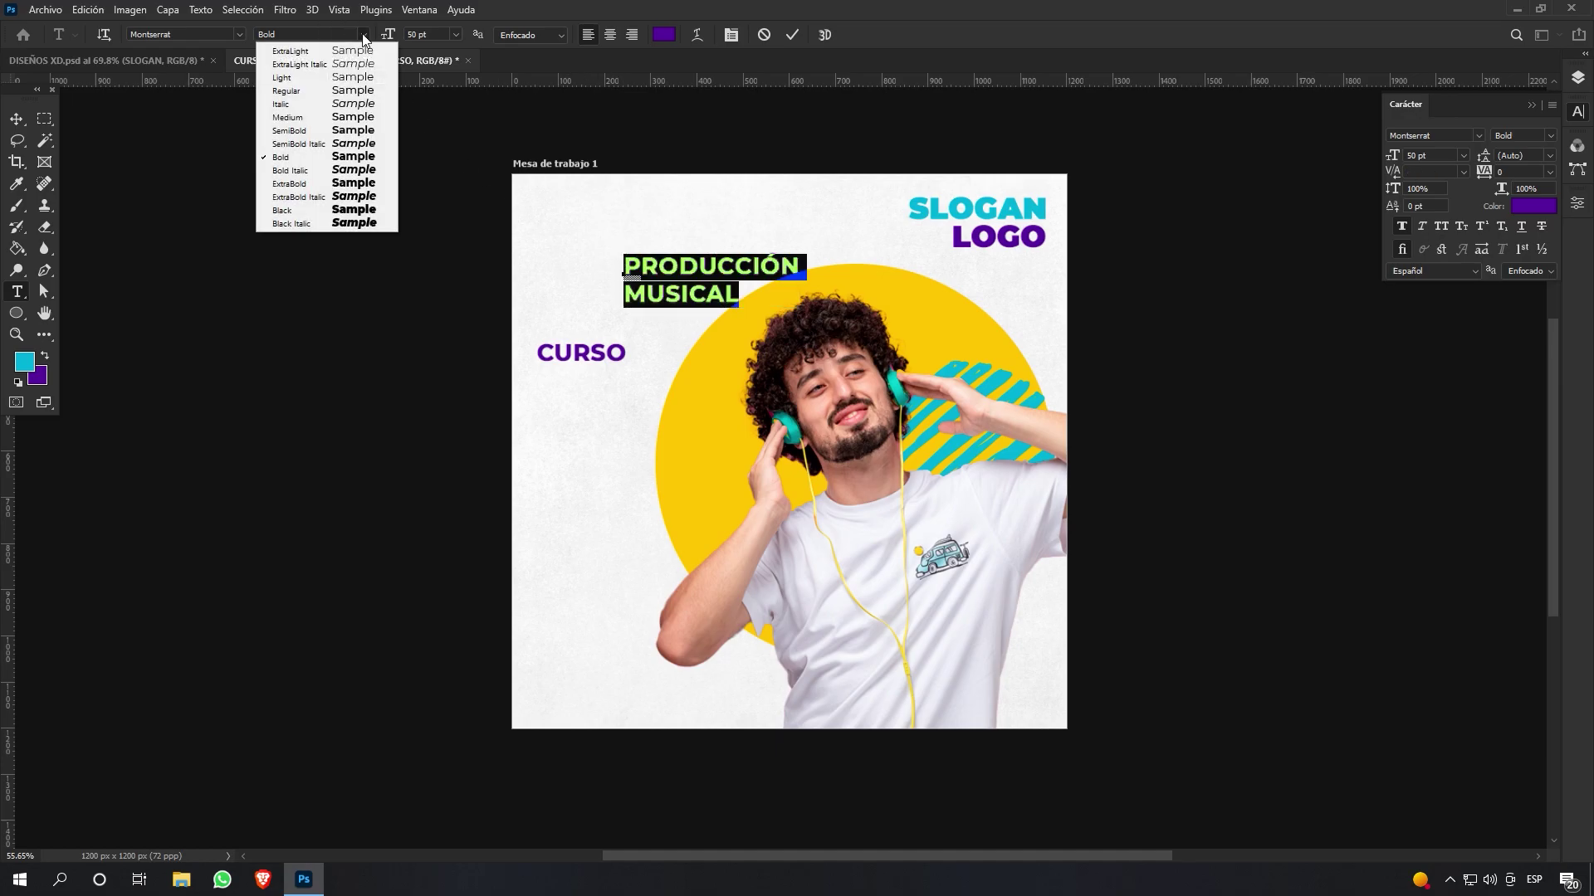
click(315, 183)
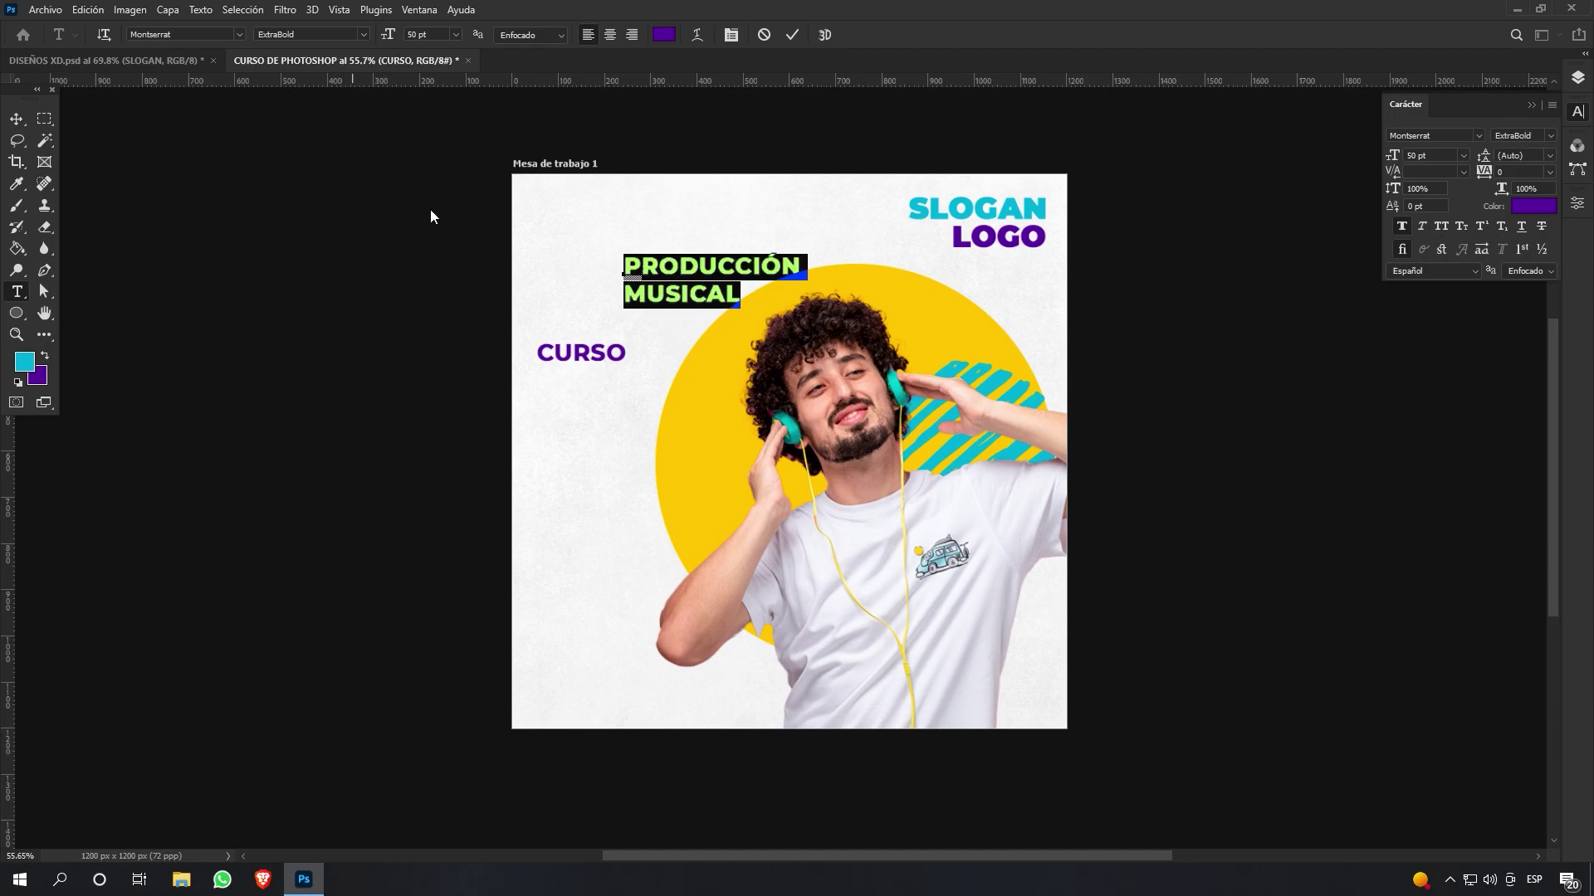
click(663, 35)
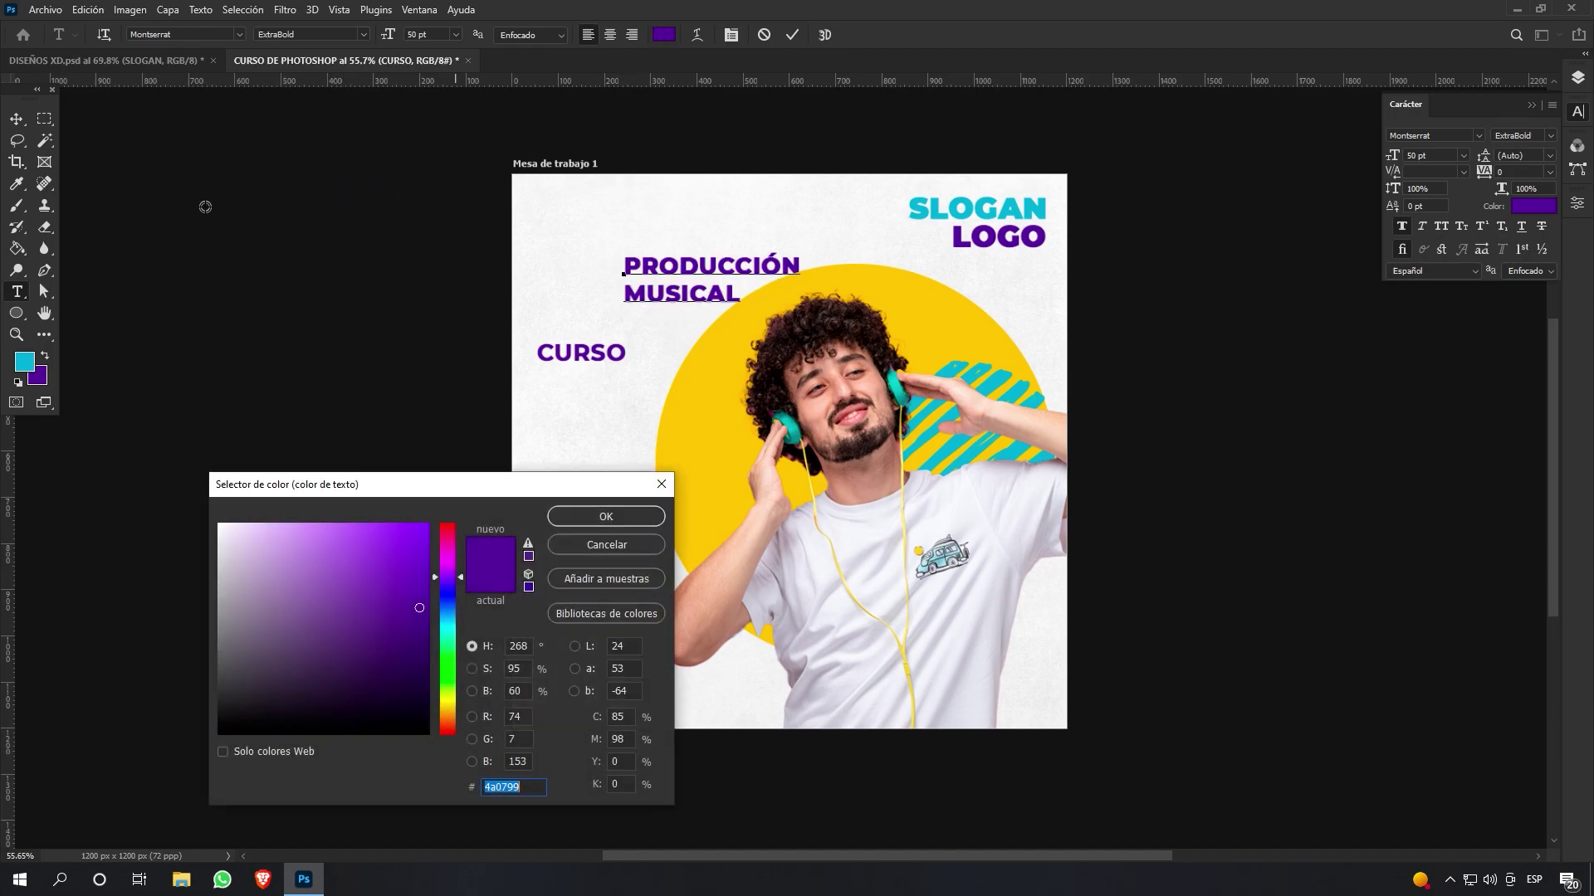
click(32, 363)
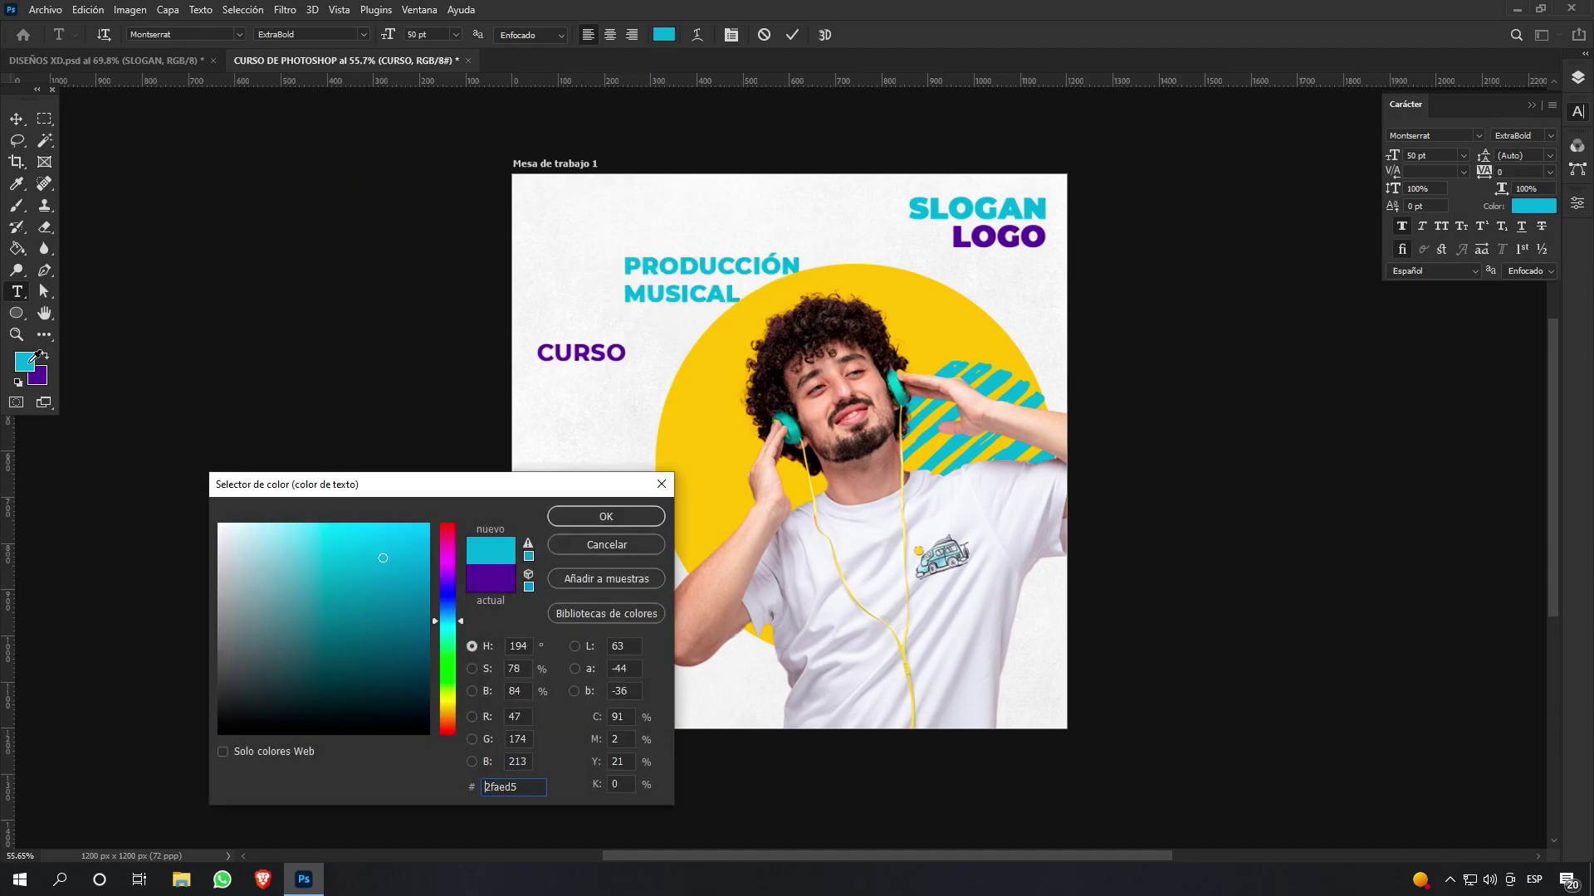
click(615, 518)
Move PRODUCCIÓN MUSICAL directly below CURSO and bring its layer above the IMAGEN layer
click(17, 119)
drag(677, 268, 586, 385)
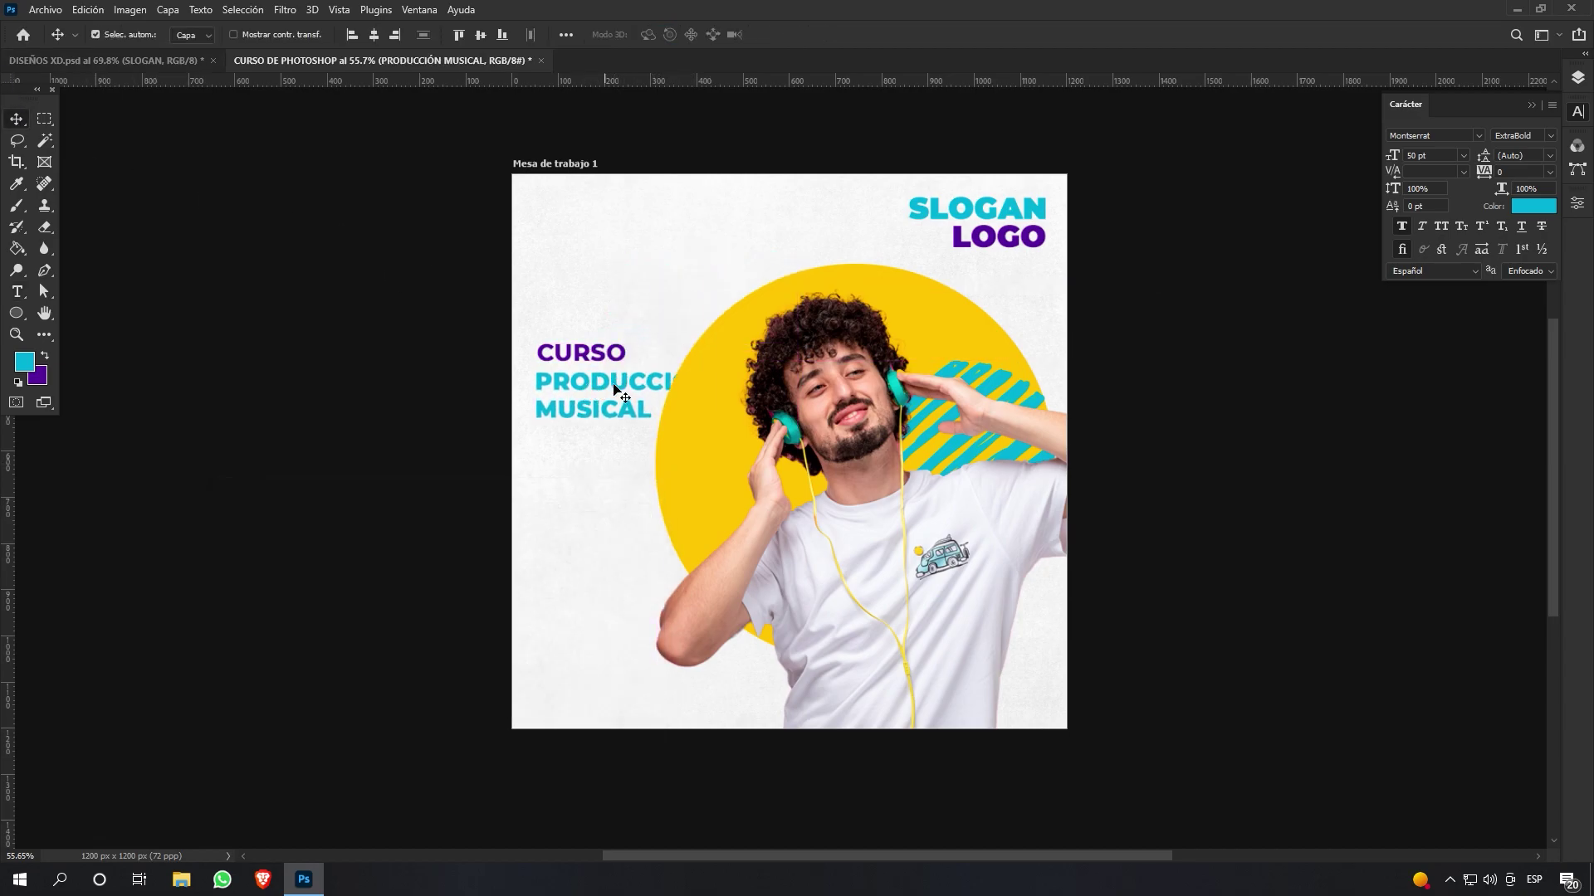
click(1577, 77)
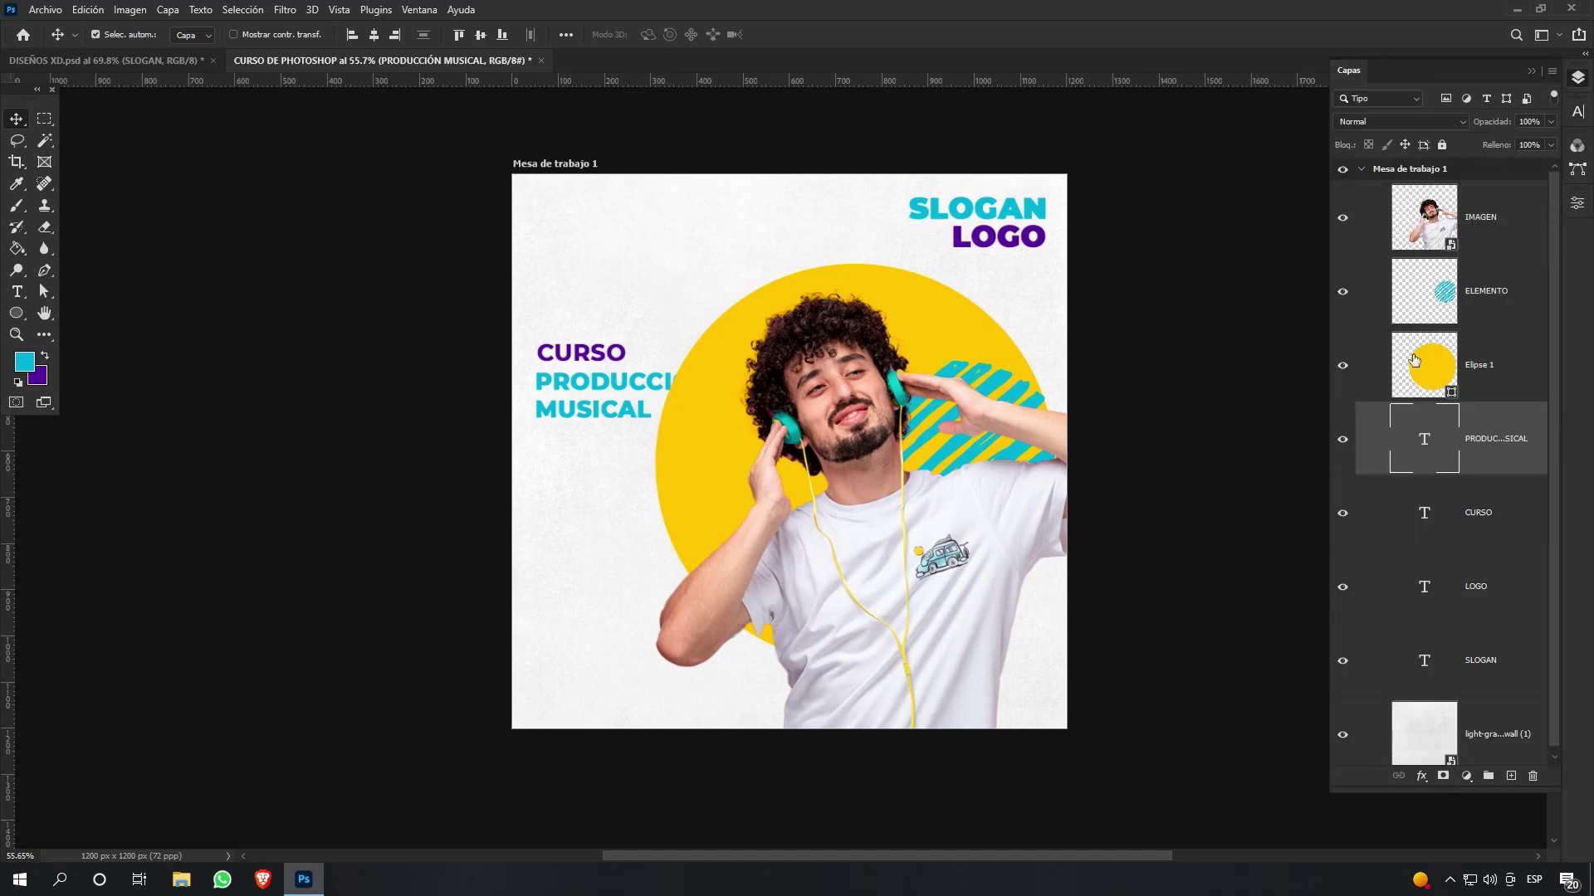
drag(1500, 426, 1482, 196)
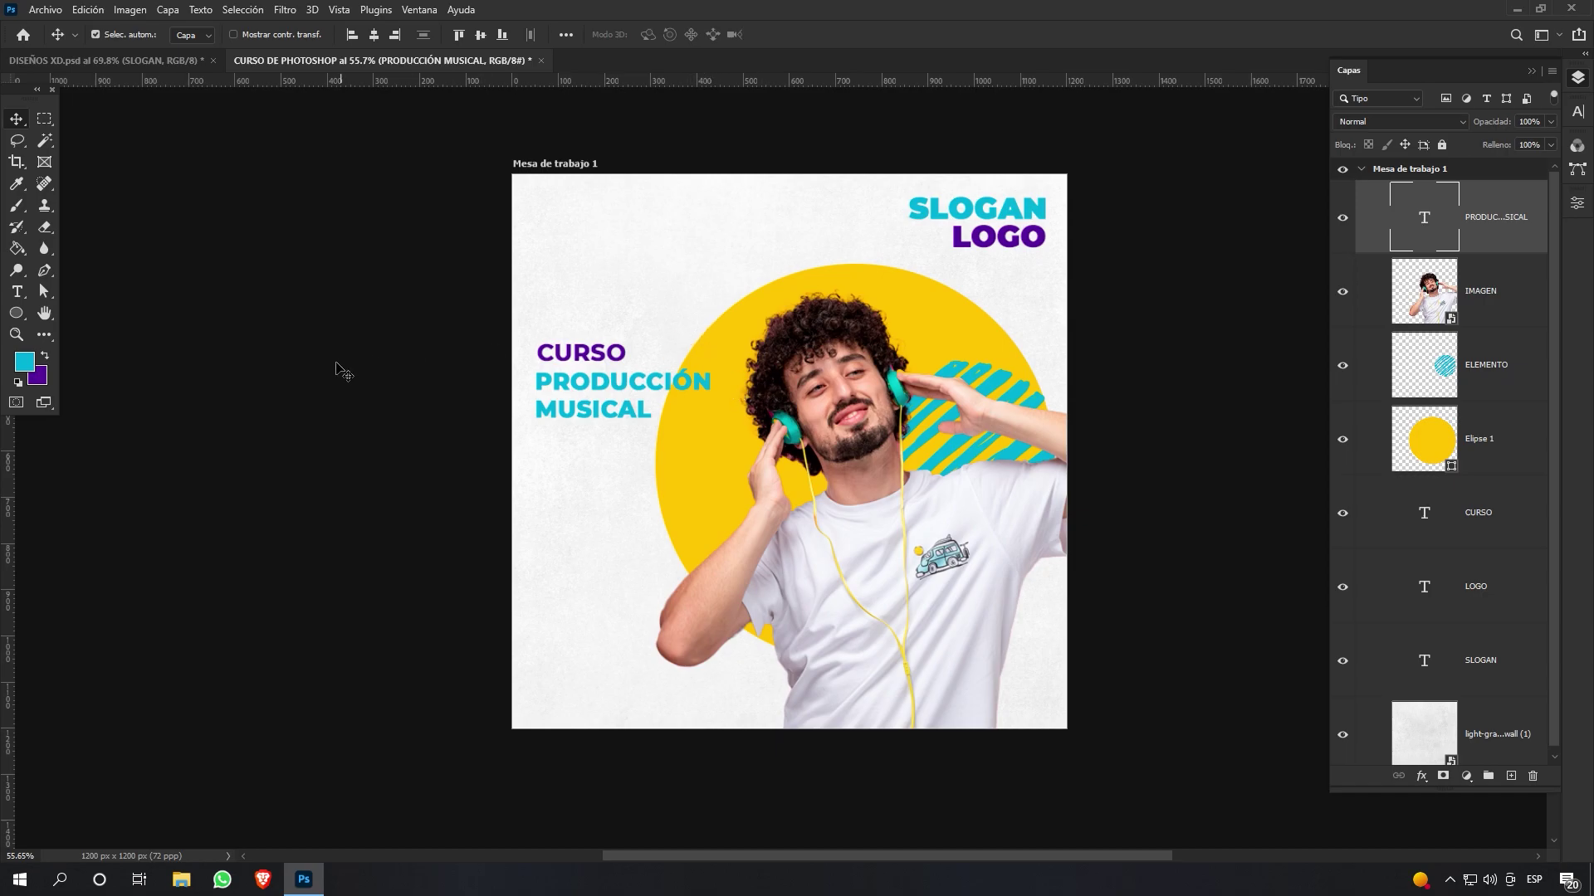
Apply faux italic to both lines of the PRODUCCIÓN MUSICAL text
click(17, 292)
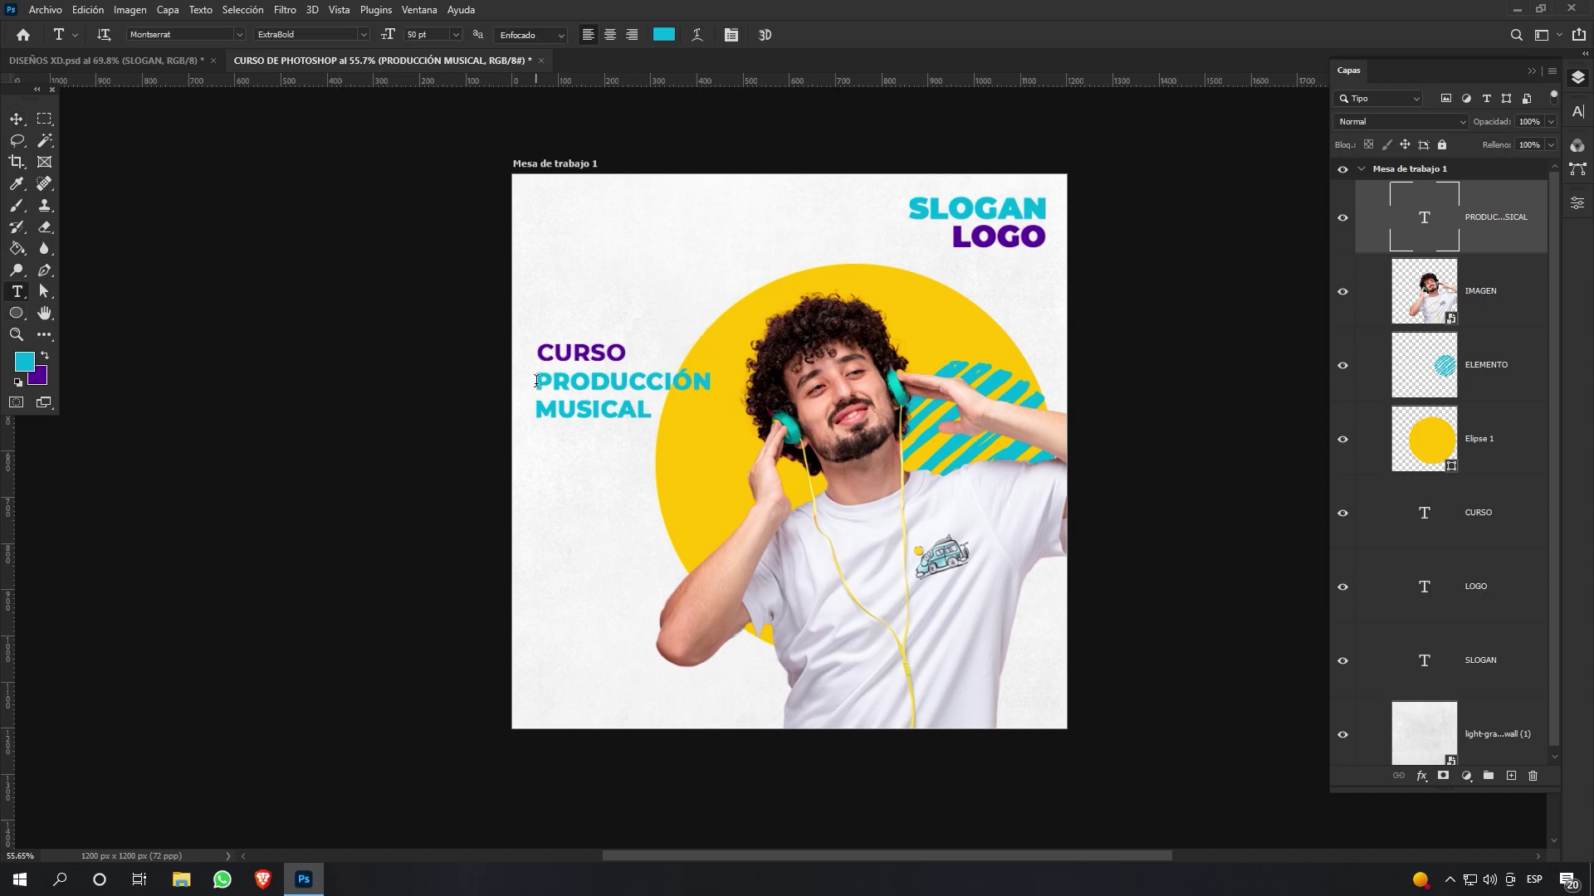
drag(533, 382, 670, 417)
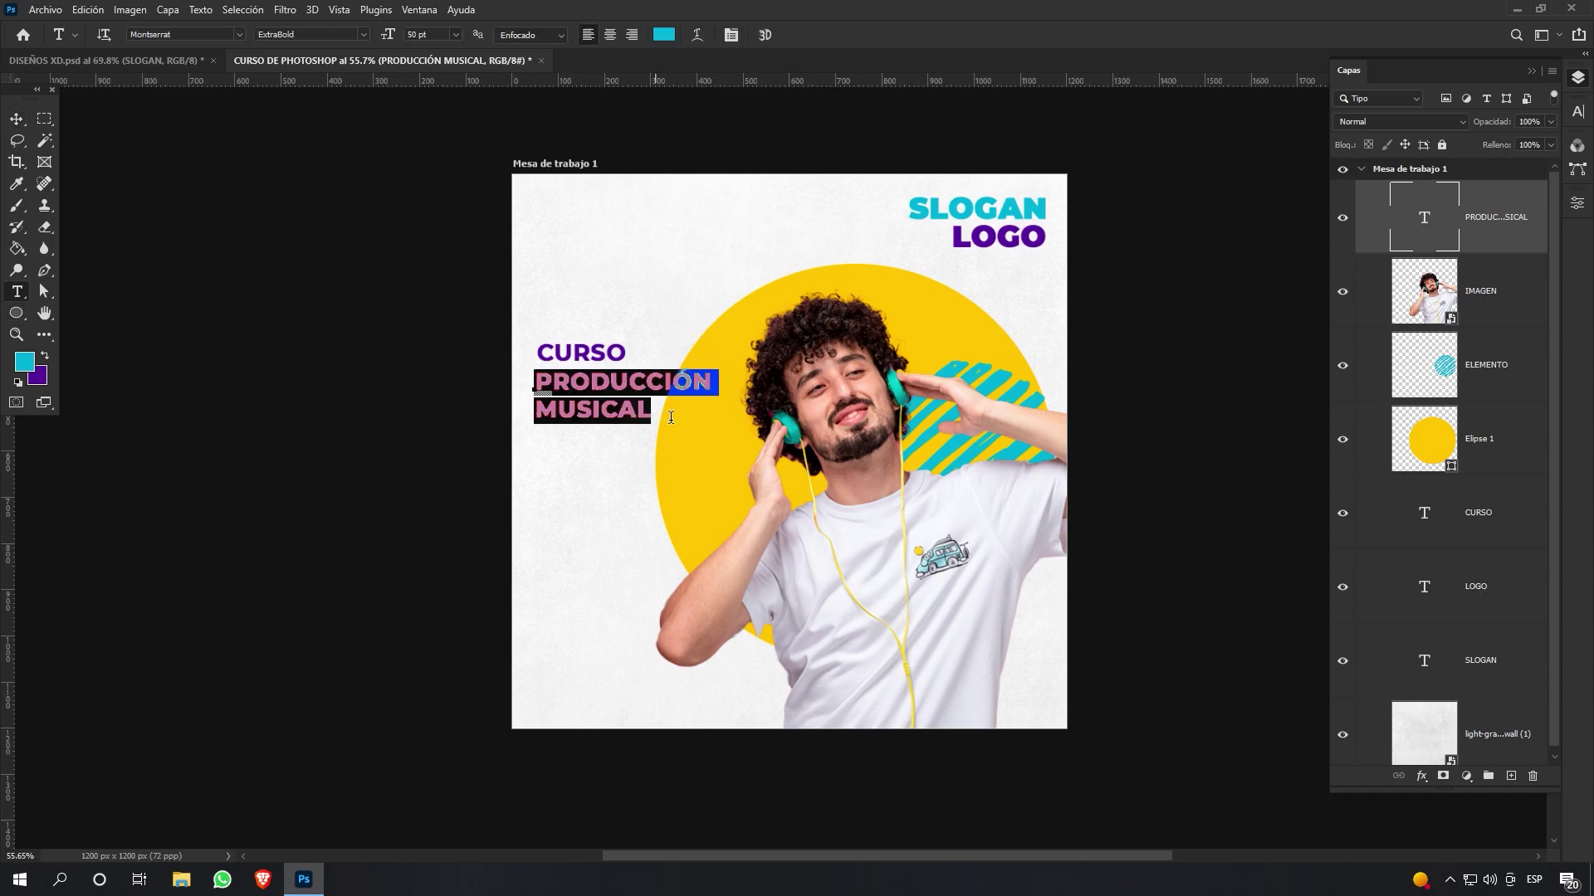
click(420, 10)
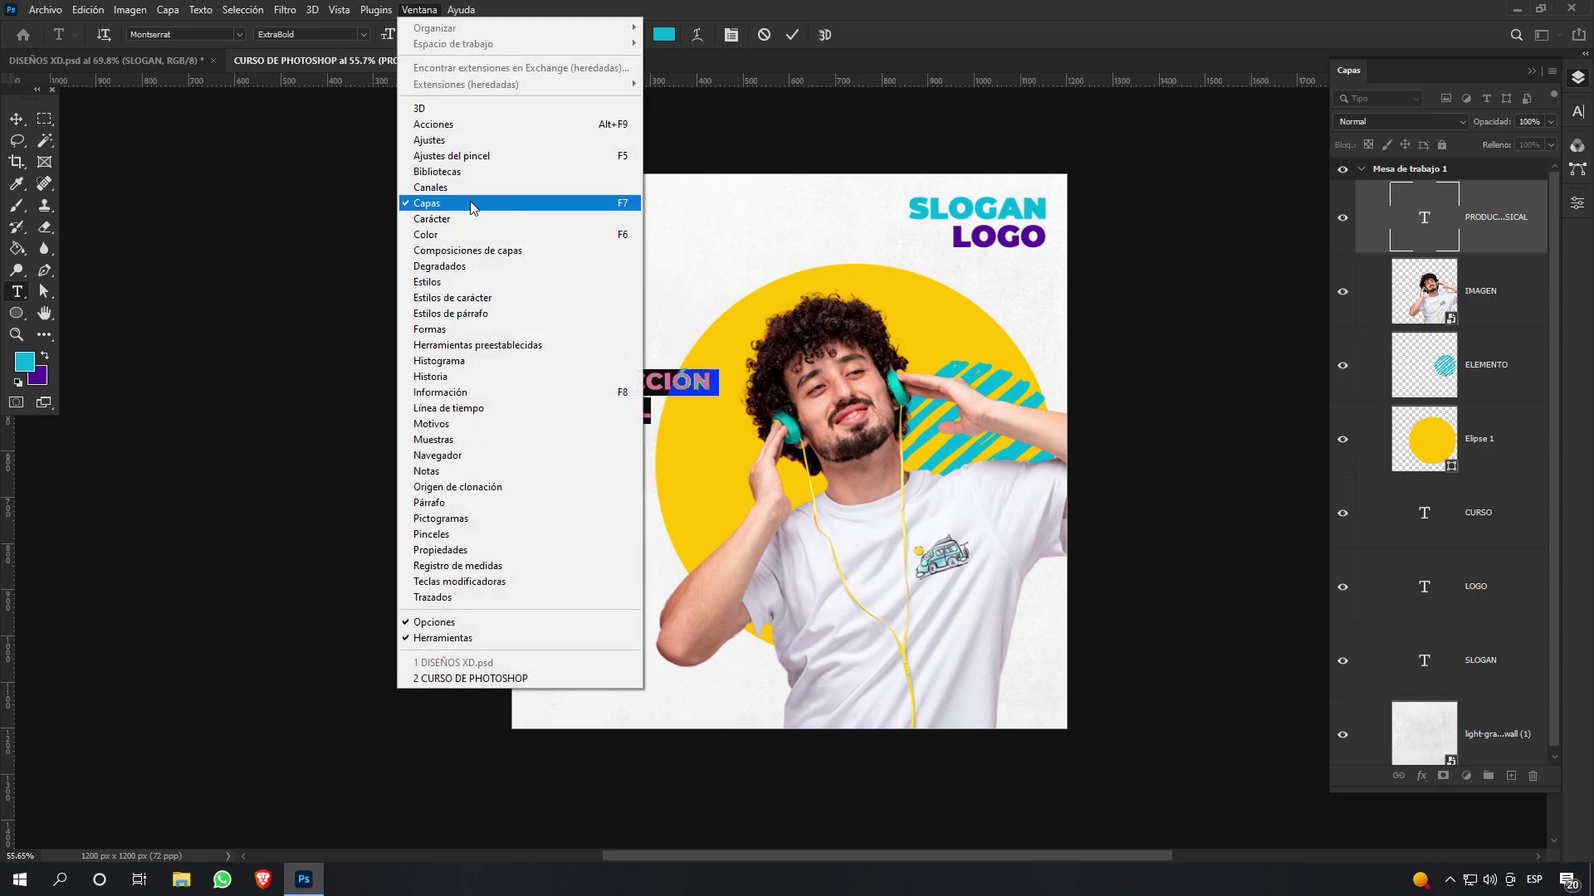
click(468, 226)
click(1422, 225)
click(784, 33)
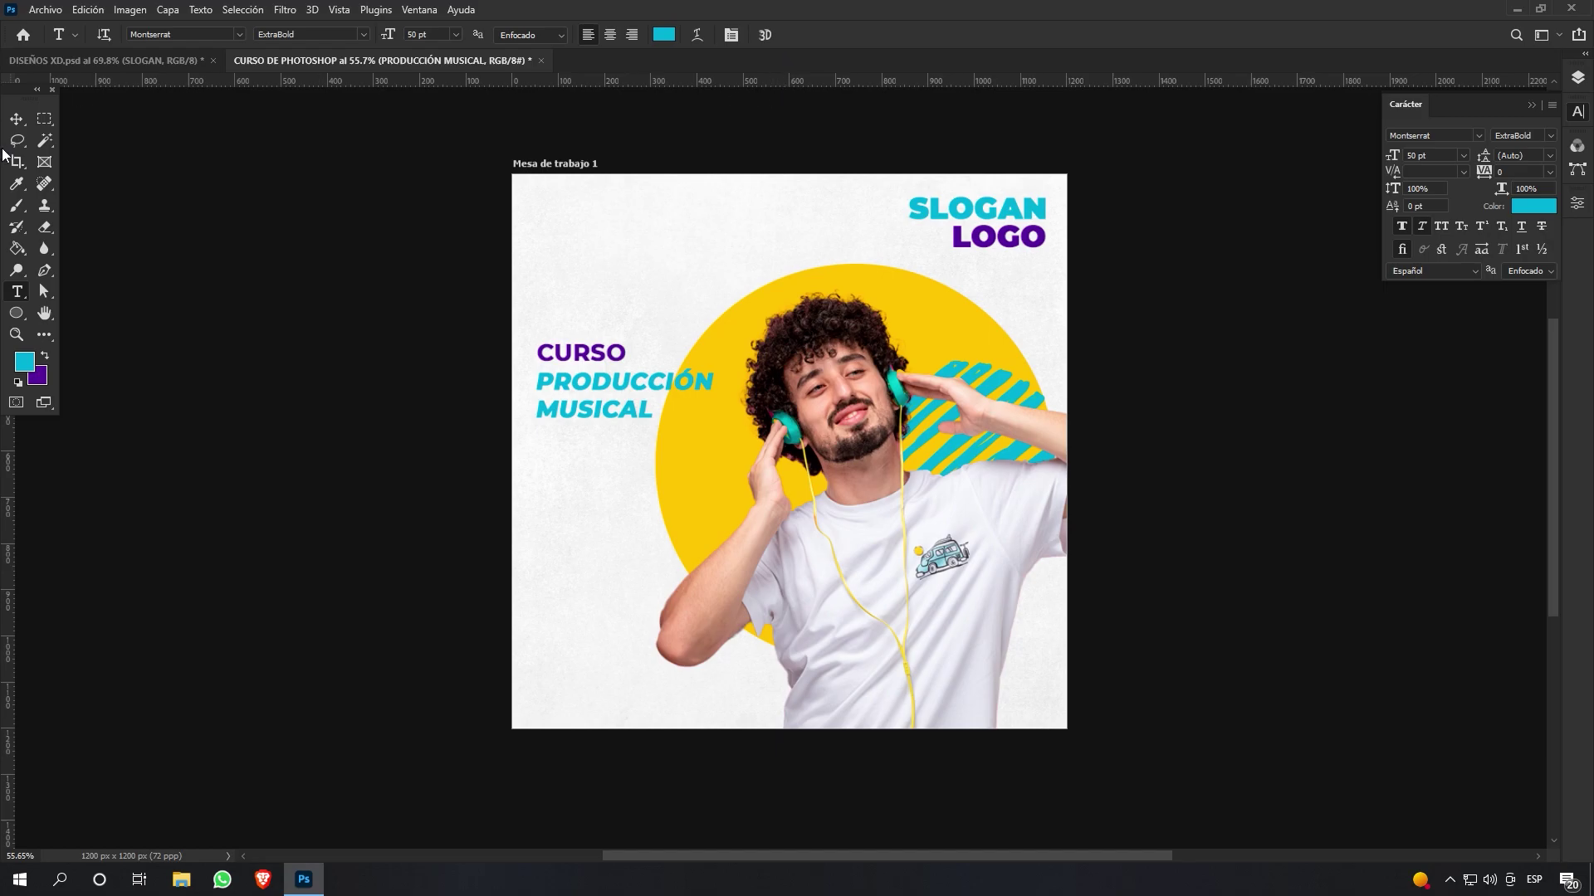
Place a duplicate of the CURSO text directly below MUSICAL
click(18, 120)
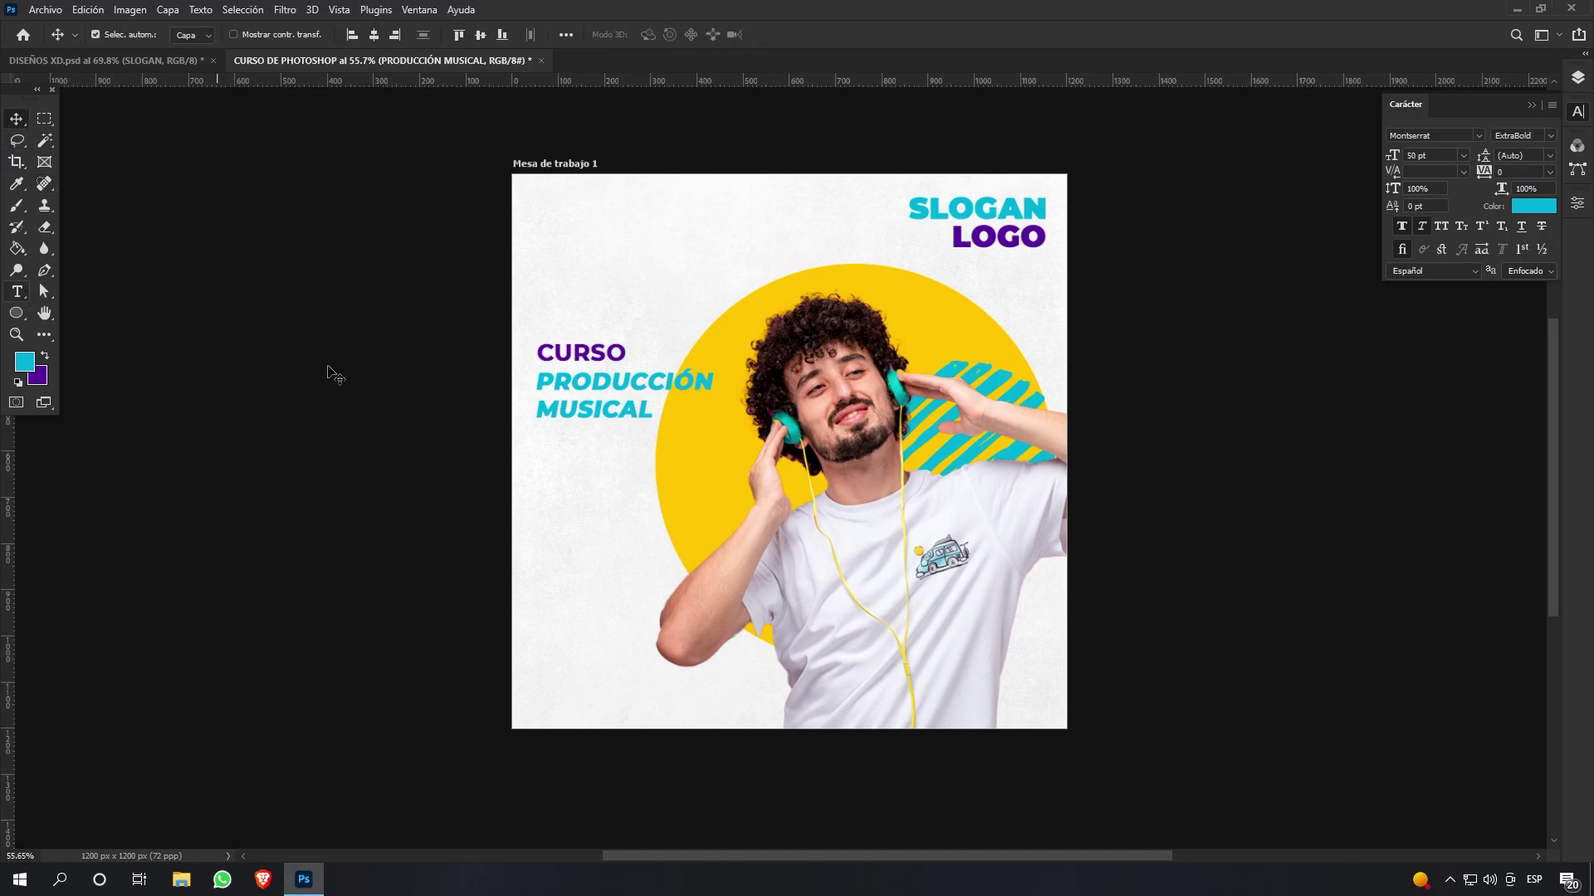
alt+shift+drag(579, 352, 580, 398)
key(ctrl+z)
ctrl+click(581, 359)
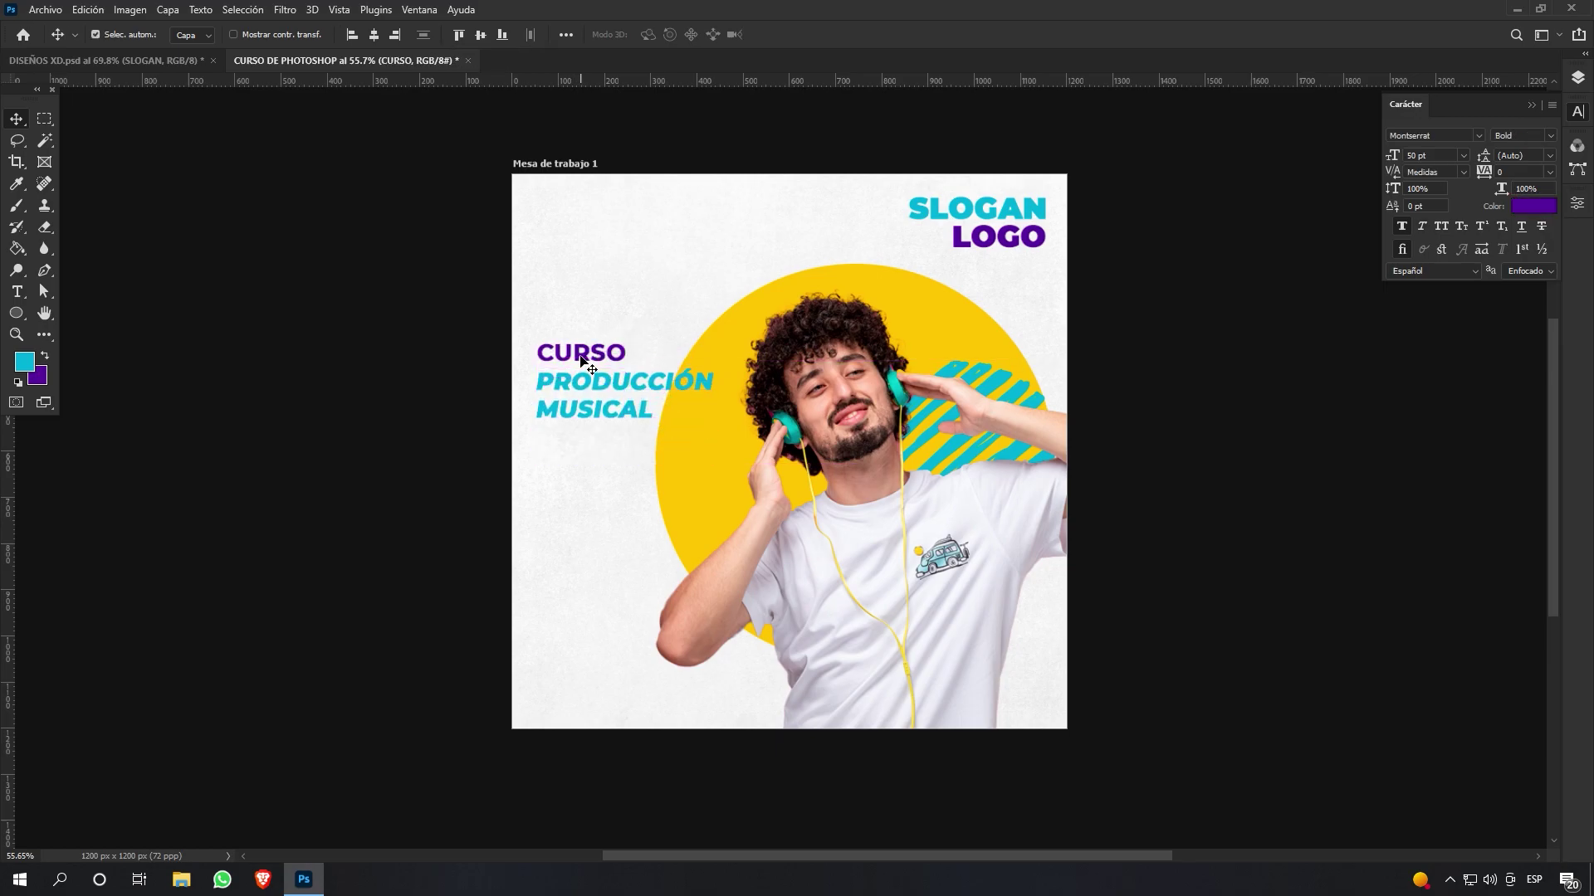
alt+drag(583, 359, 582, 440)
Change the wording of the lower CURSO copy to 5 MESES and put the character settings away
key(t)
double_click(593, 438)
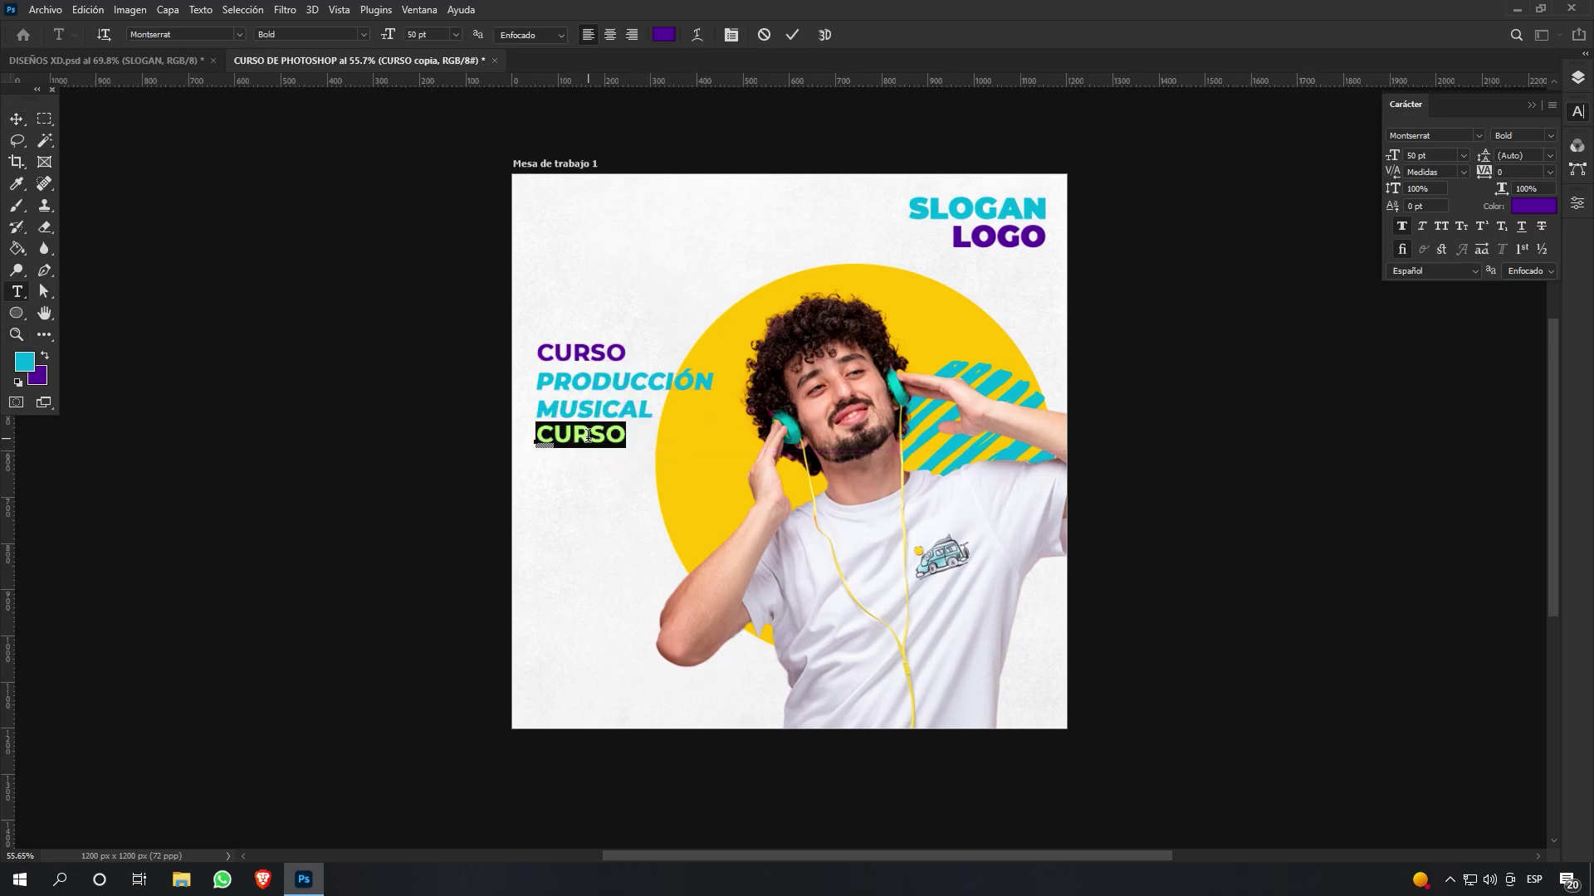
text(5 MESES)
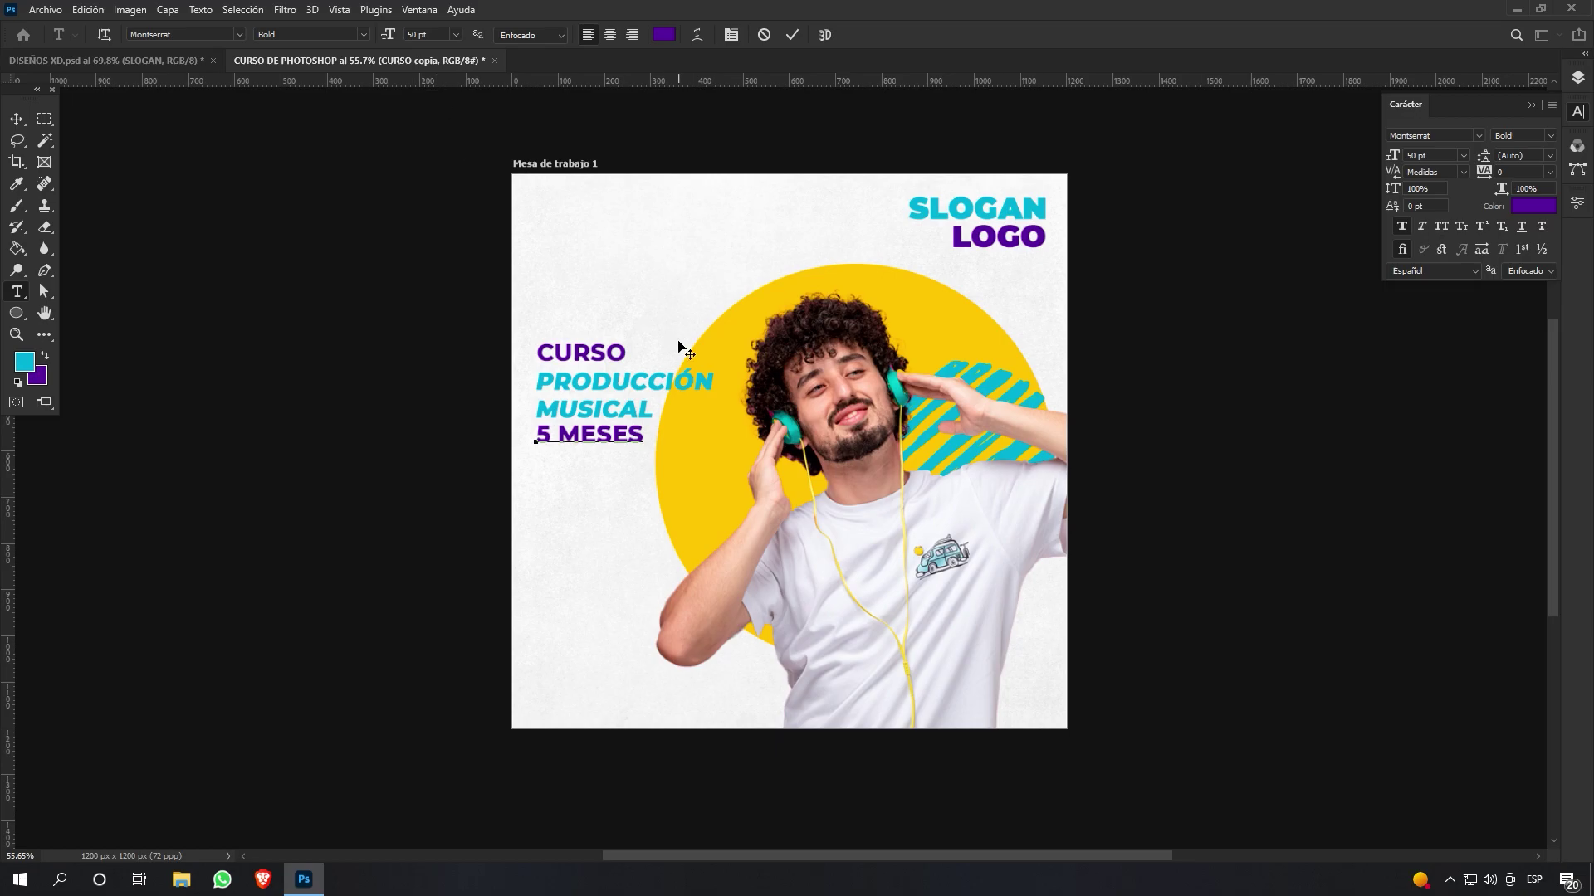
click(15, 119)
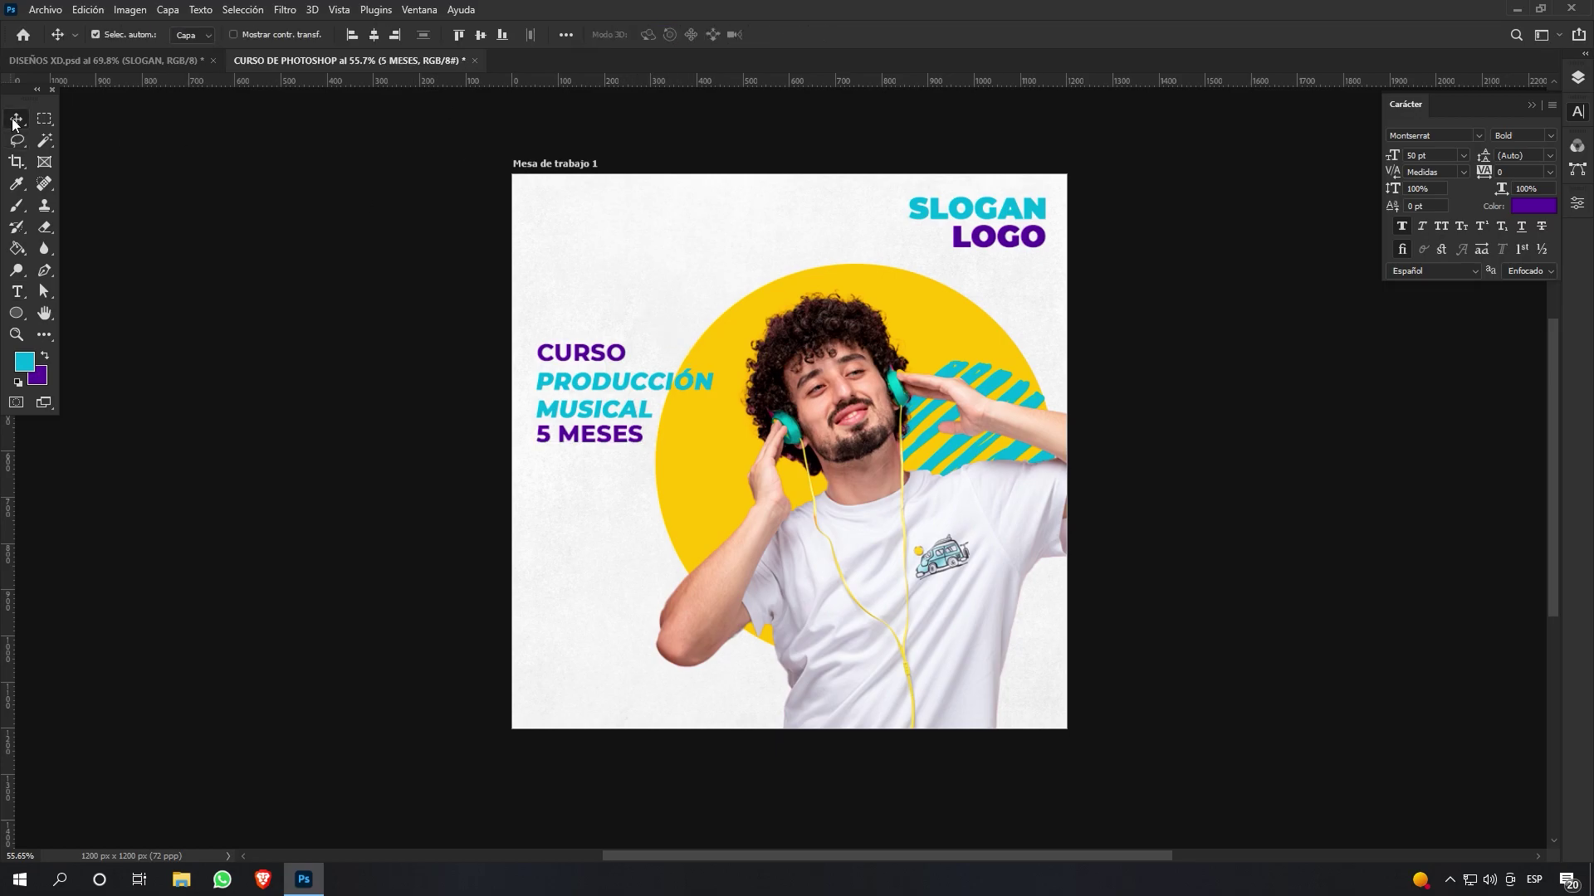
click(1532, 104)
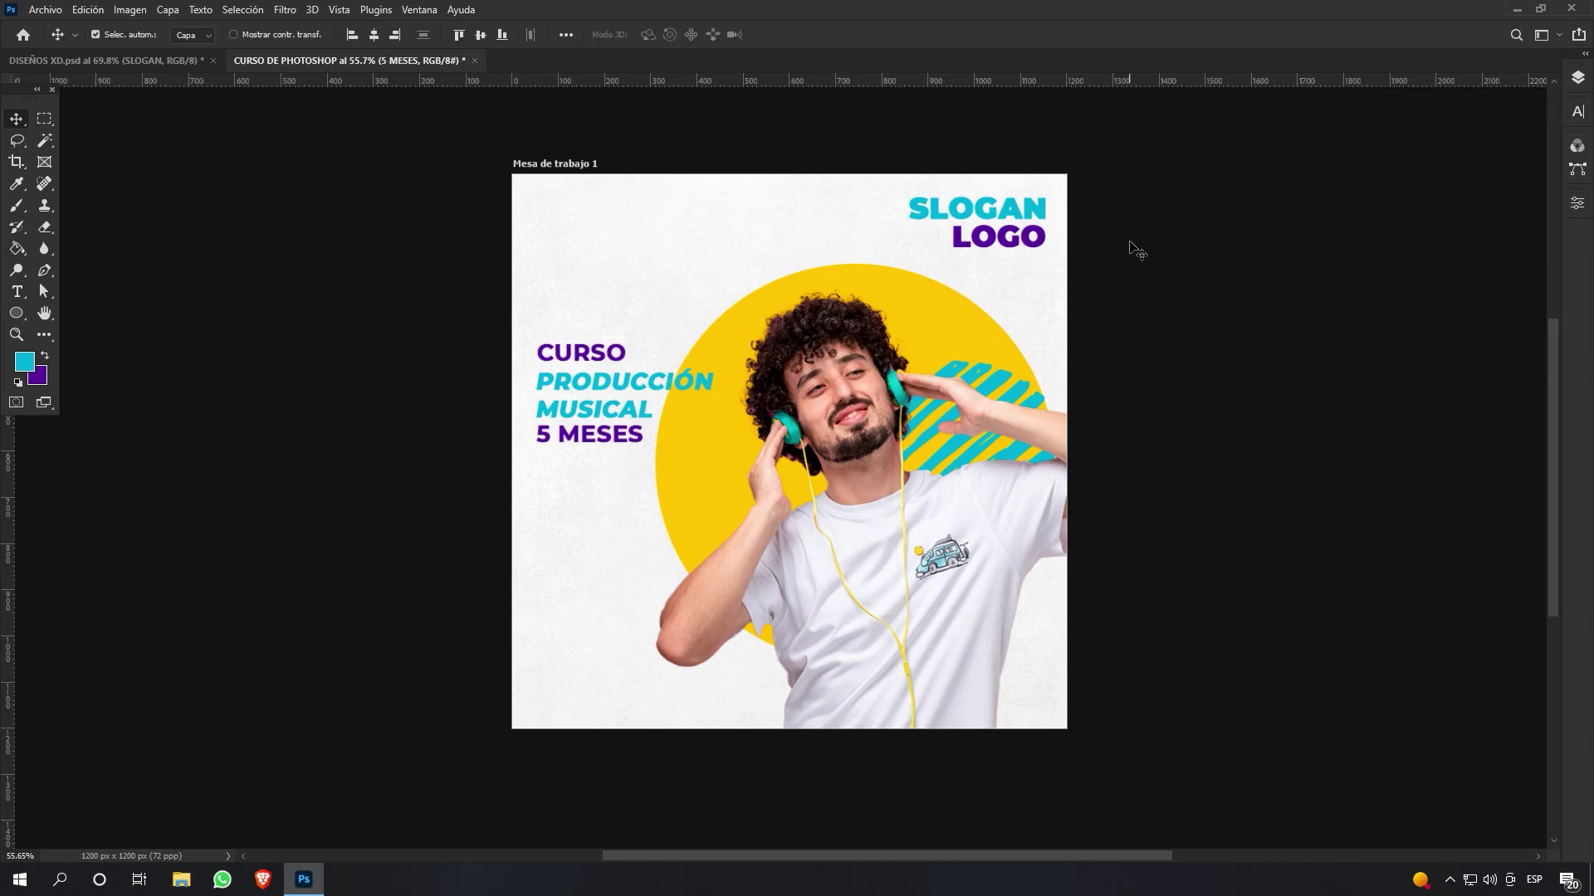
Frame the man's head closely and select the IMAGEN layer
click(16, 334)
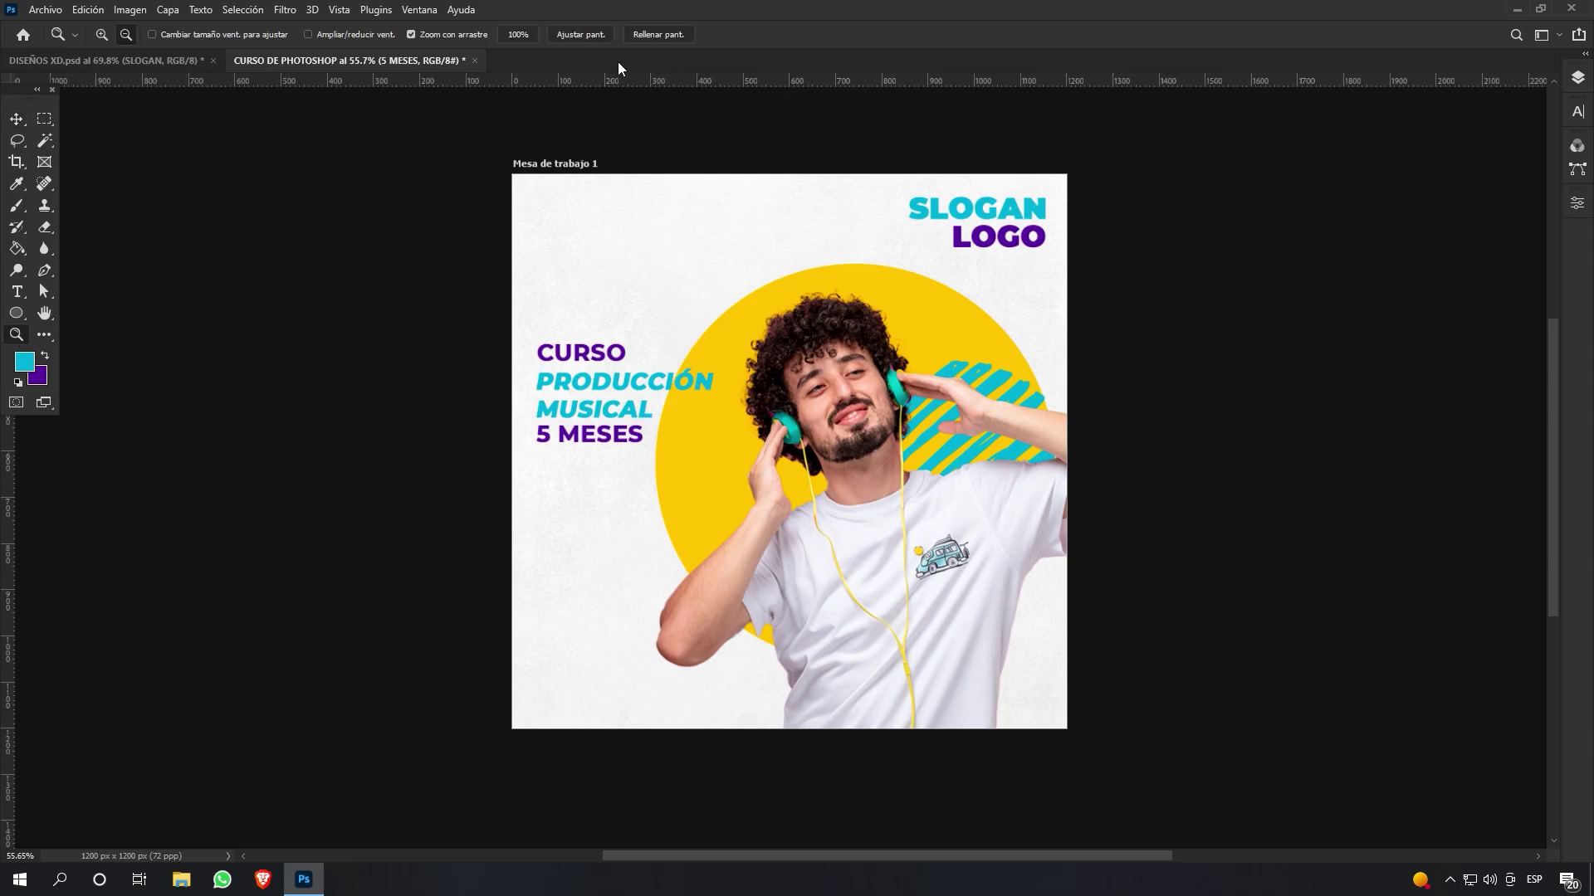
click(570, 38)
scroll(801, 260, down, 2)
scroll(801, 260, up, 2)
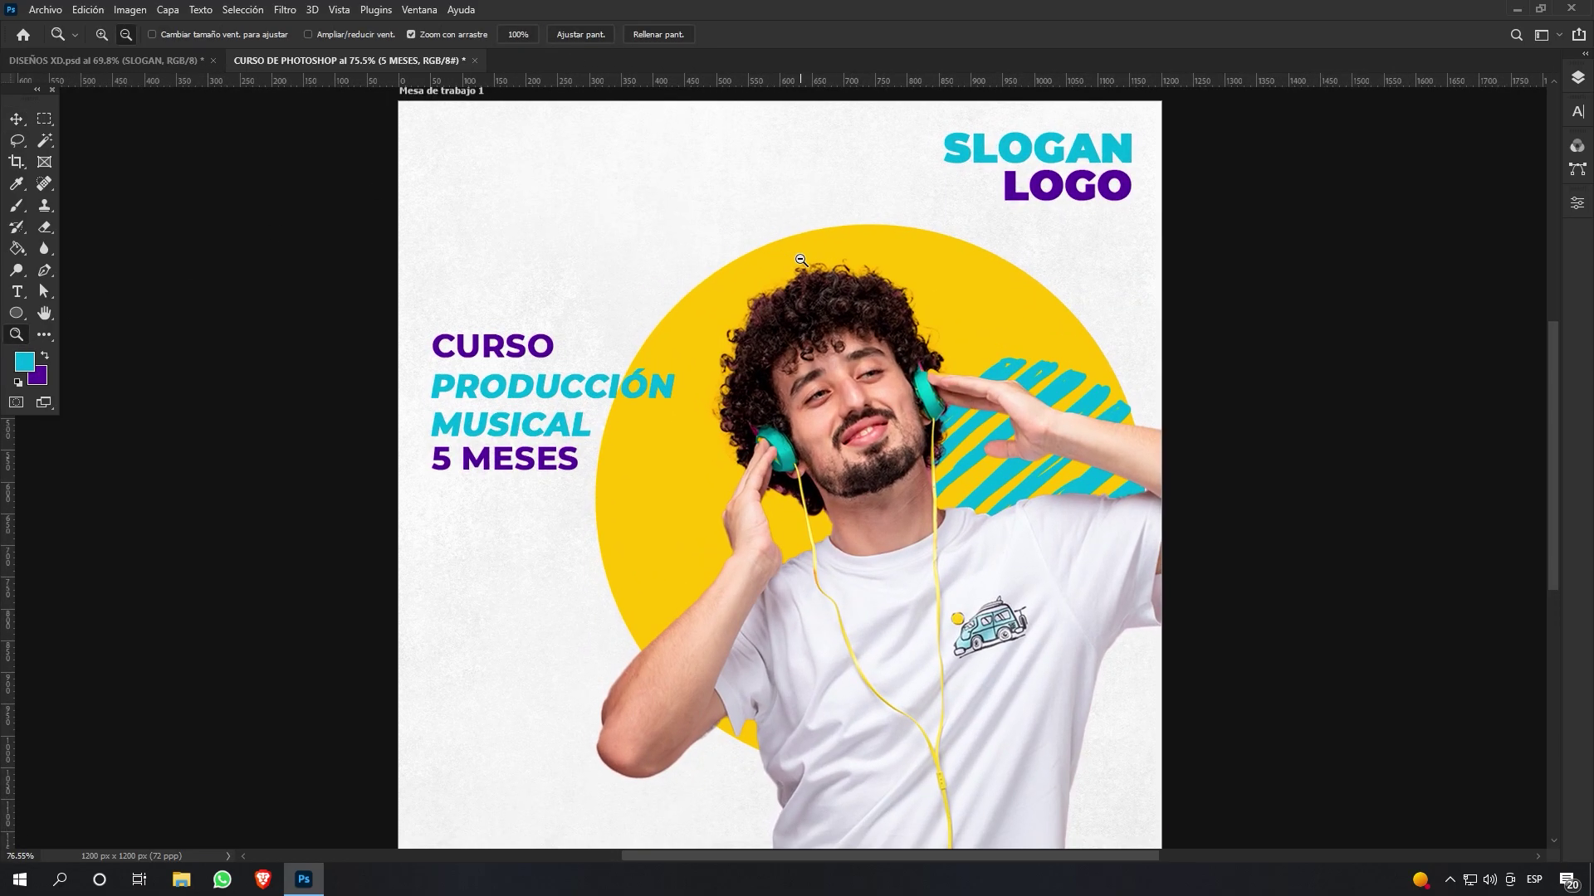
scroll(836, 404, up, 3)
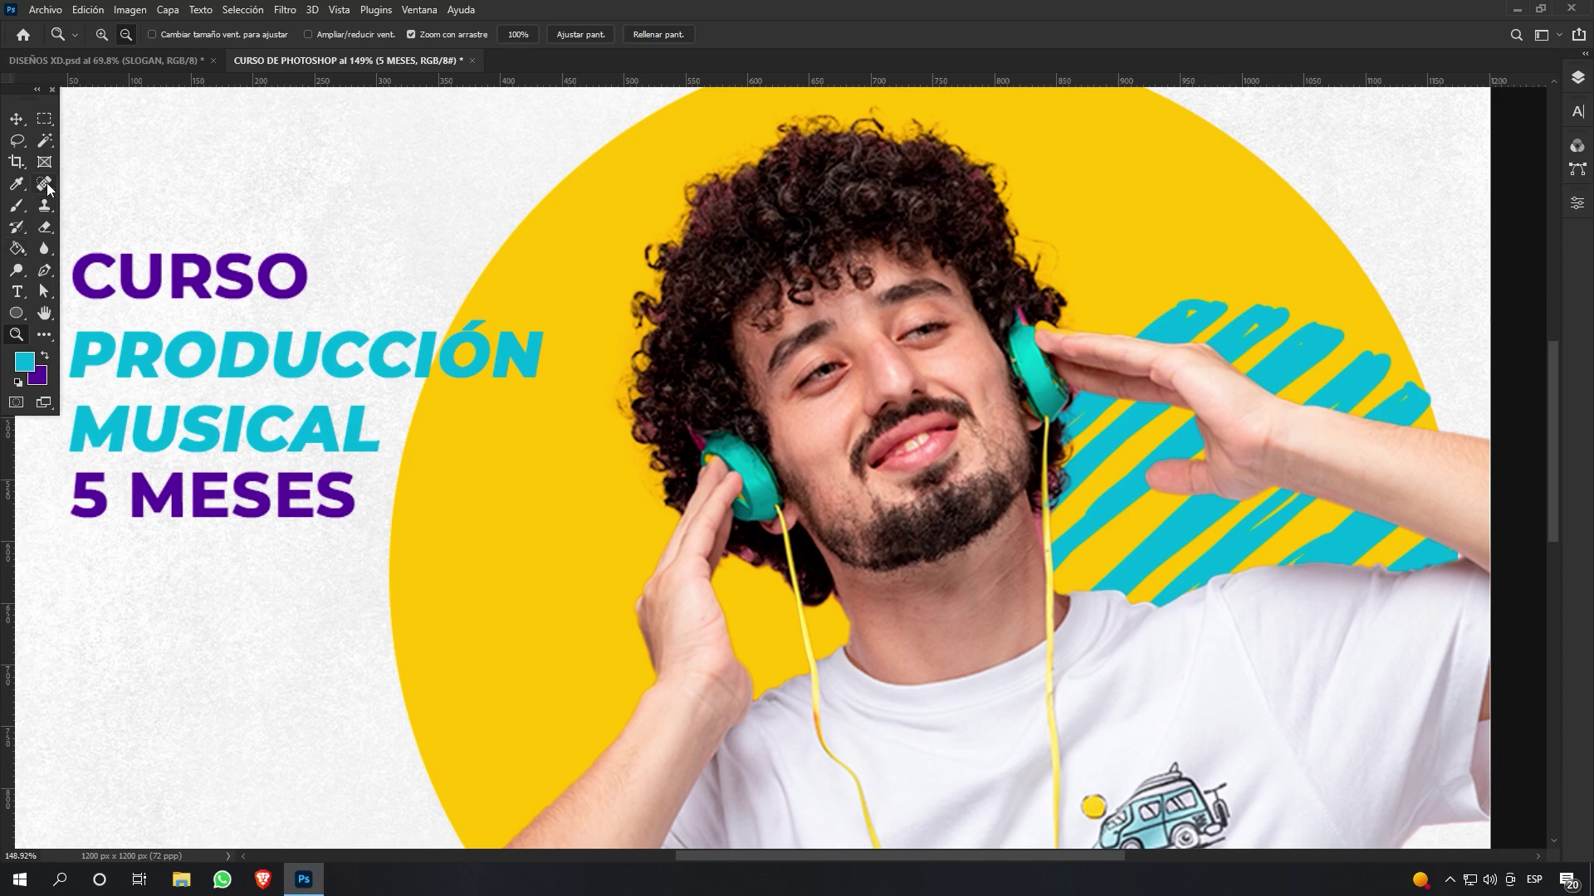
key(v)
click(832, 282)
Try to retouch the man's hair with the Clone Stamp tool
click(44, 205)
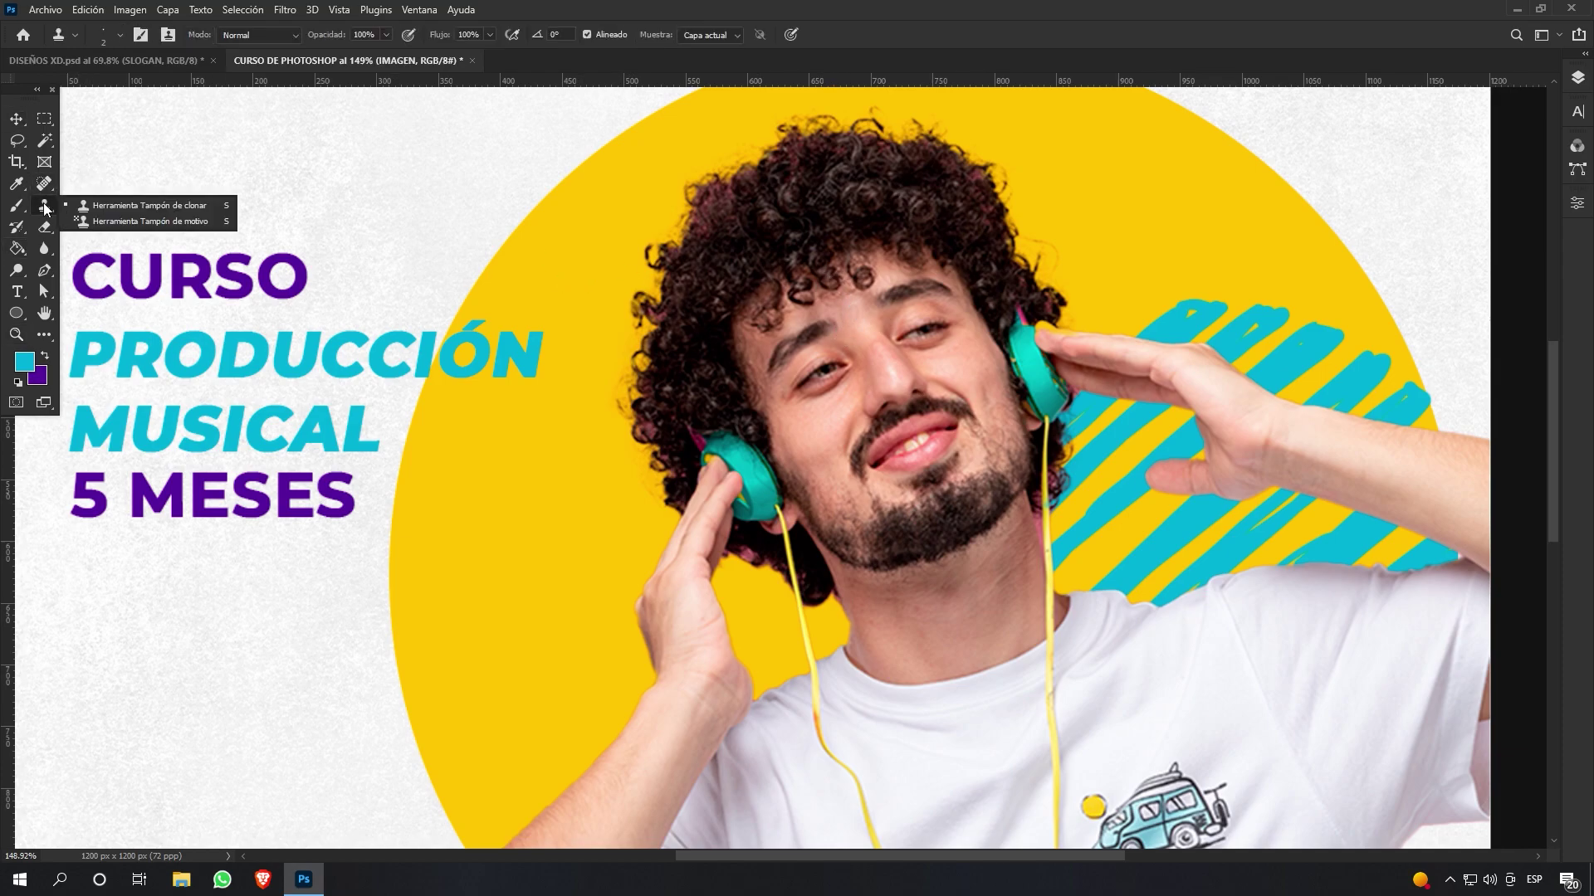
click(179, 211)
click(712, 312)
click(789, 331)
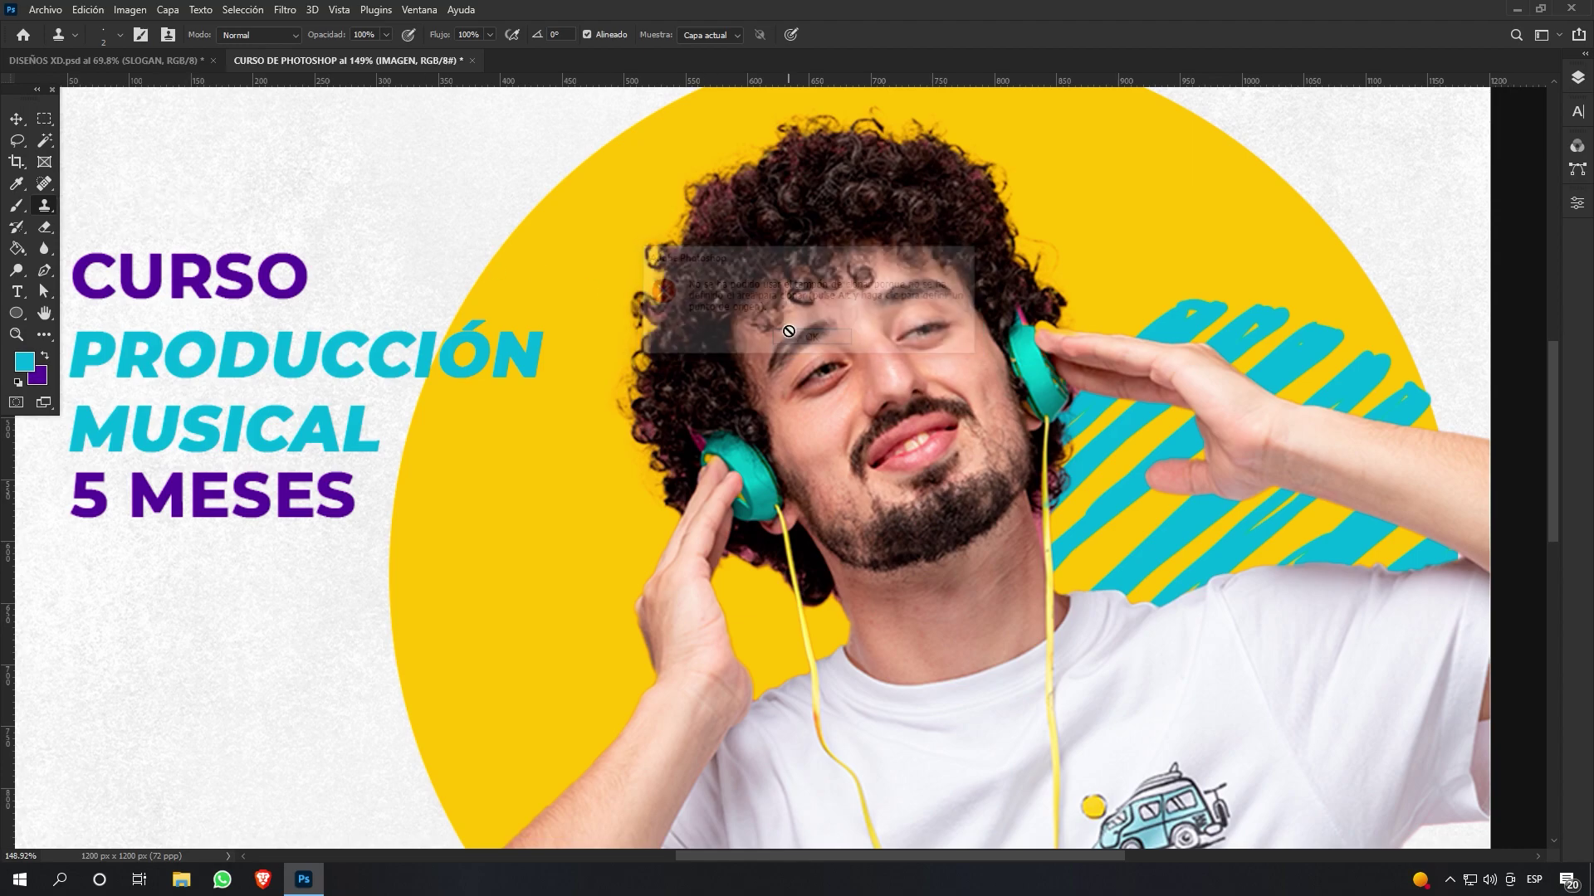
key(v)
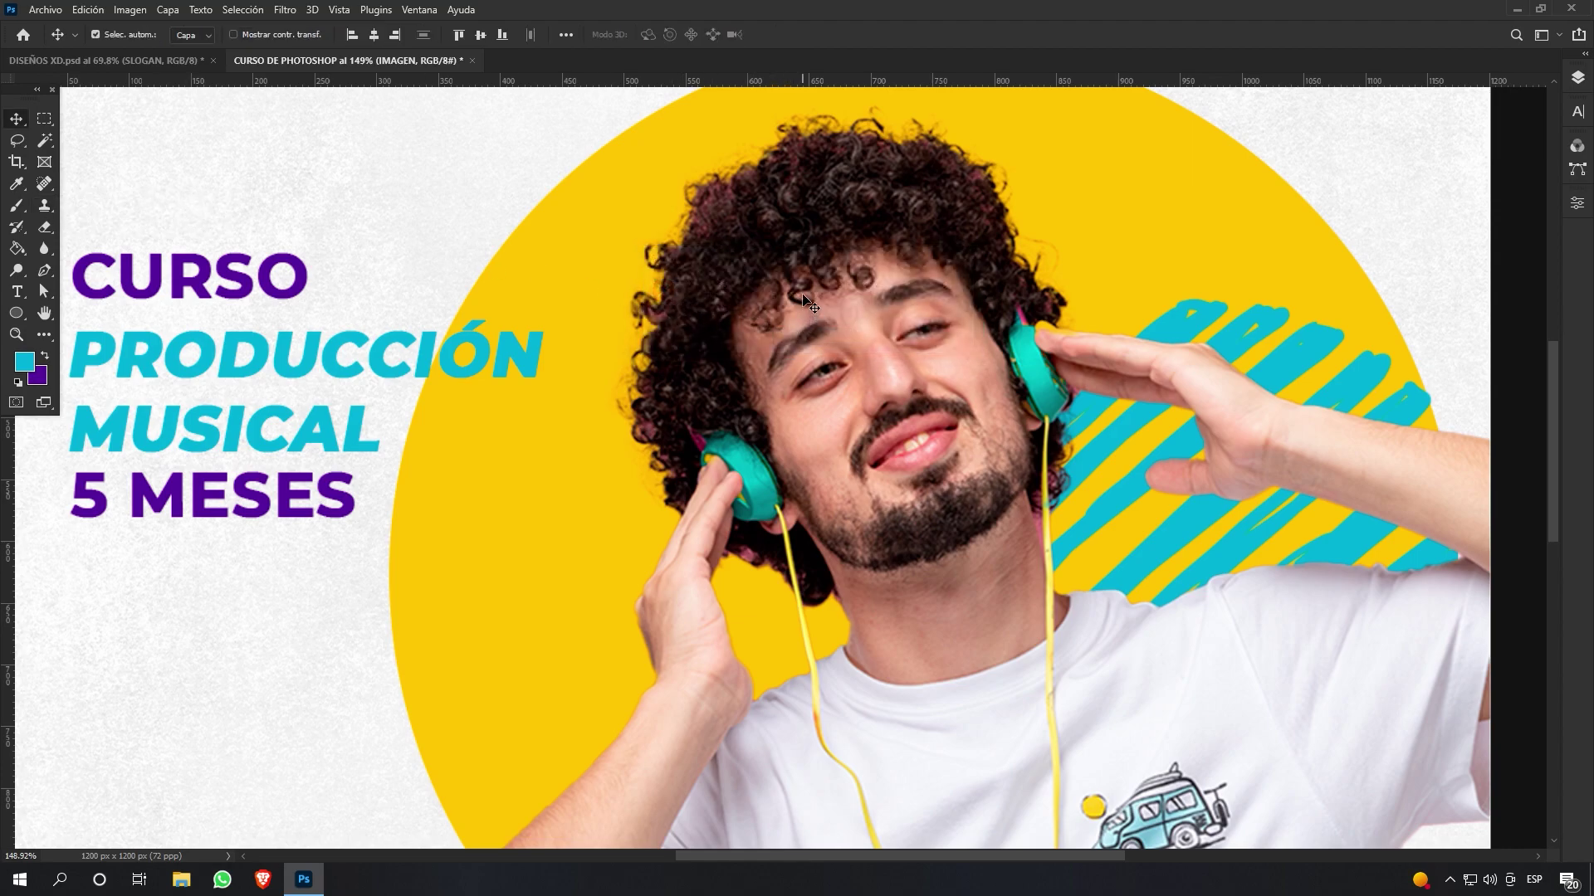
Rasterize the IMAGEN layer so that it accepts Clone Stamp retouching
click(47, 205)
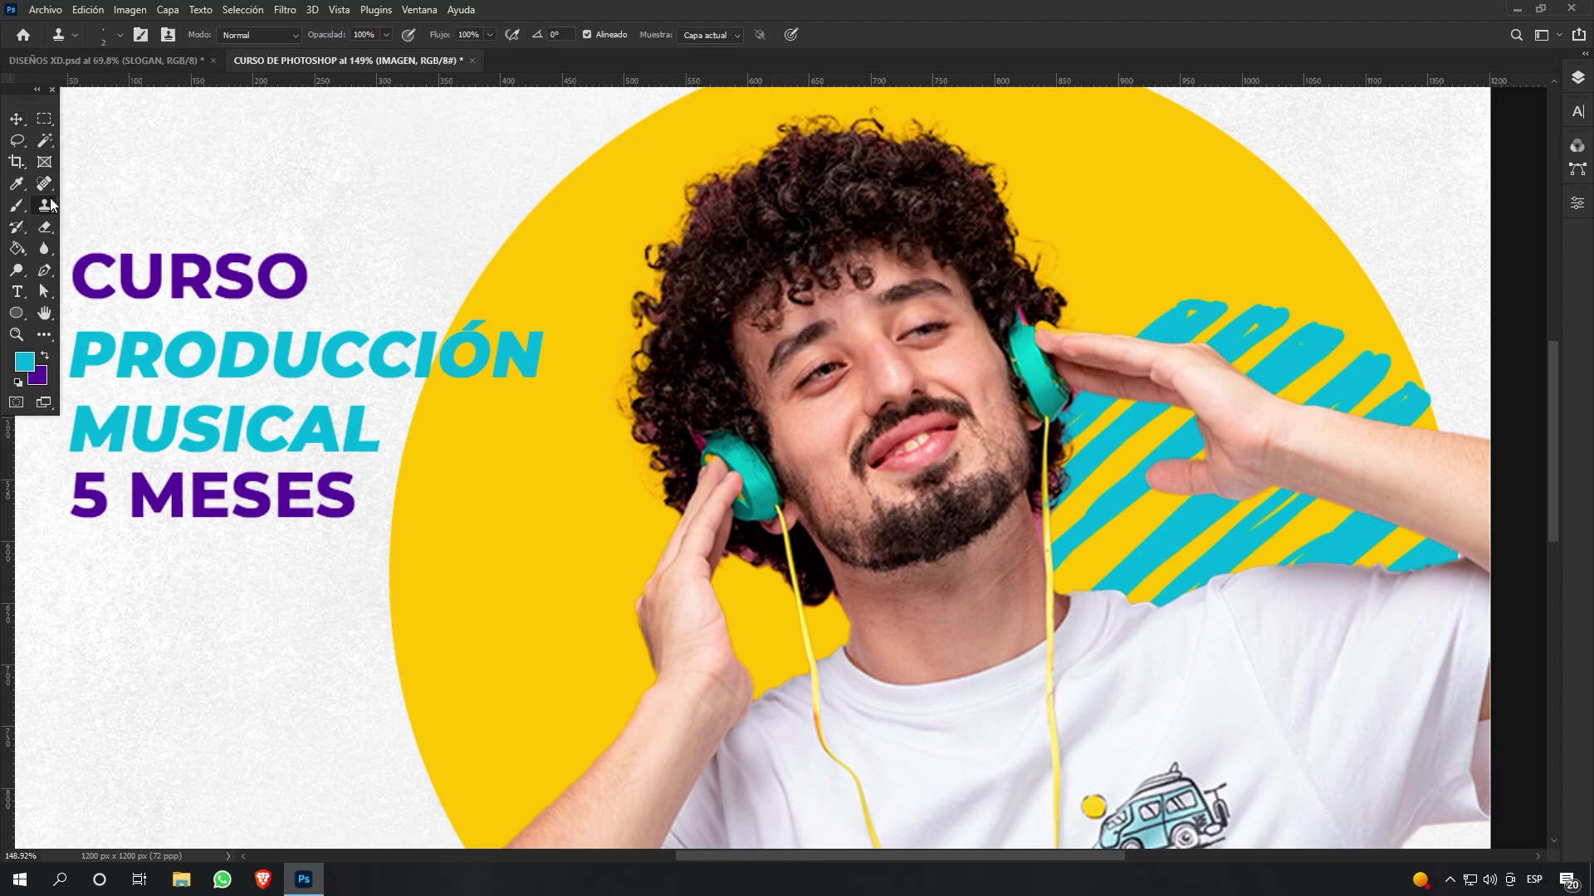
click(1577, 79)
right_click(1496, 286)
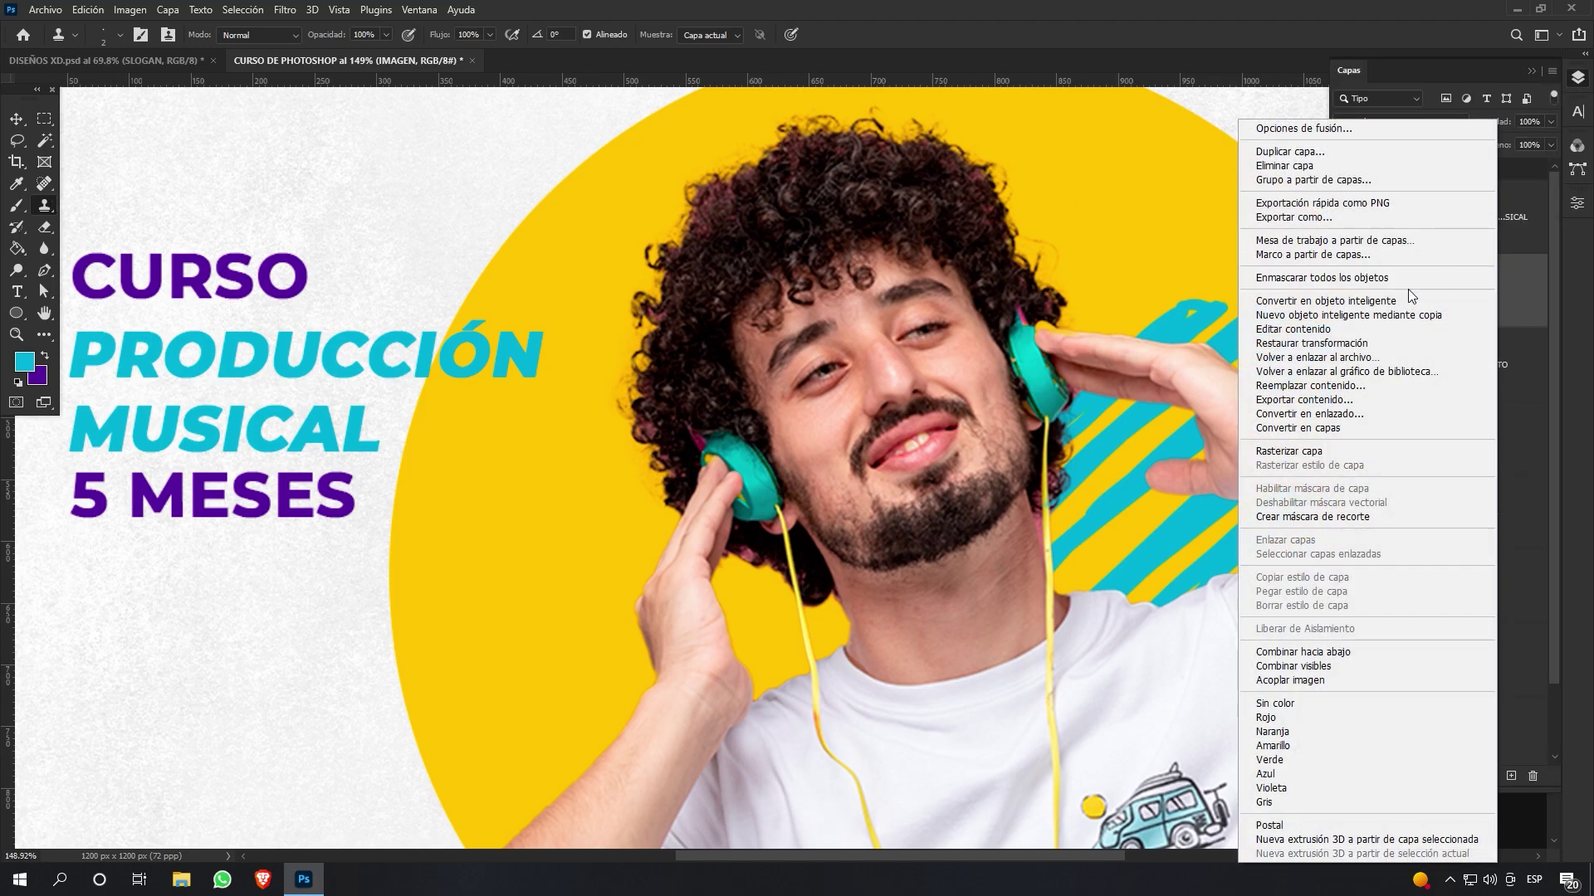
click(1357, 450)
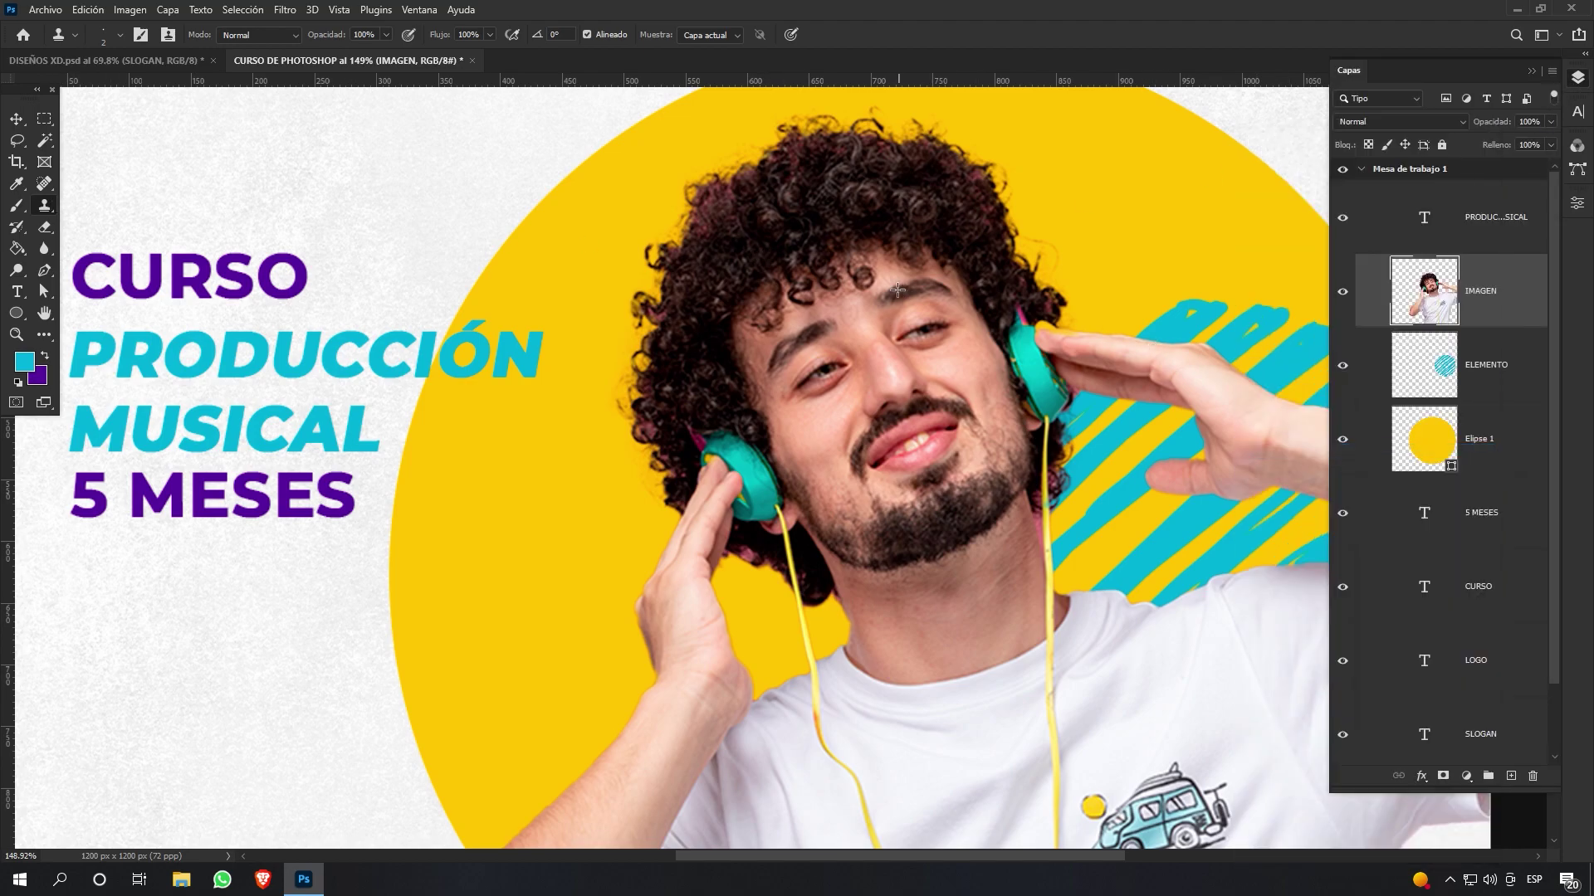
Clone dark curls over the purple-tinted hair on the left side of the man's head, above the headphone
drag(705, 289, 713, 293)
mouse_move(696, 429)
mouse_down()
mouse_move(696, 384)
mouse_move(701, 399)
mouse_move(649, 432)
mouse_move(646, 384)
mouse_up()
alt+click(667, 433)
alt+right_click(693, 408)
alt+click(698, 384)
alt+right_click(672, 387)
alt+right_click(676, 319)
alt+right_click(730, 258)
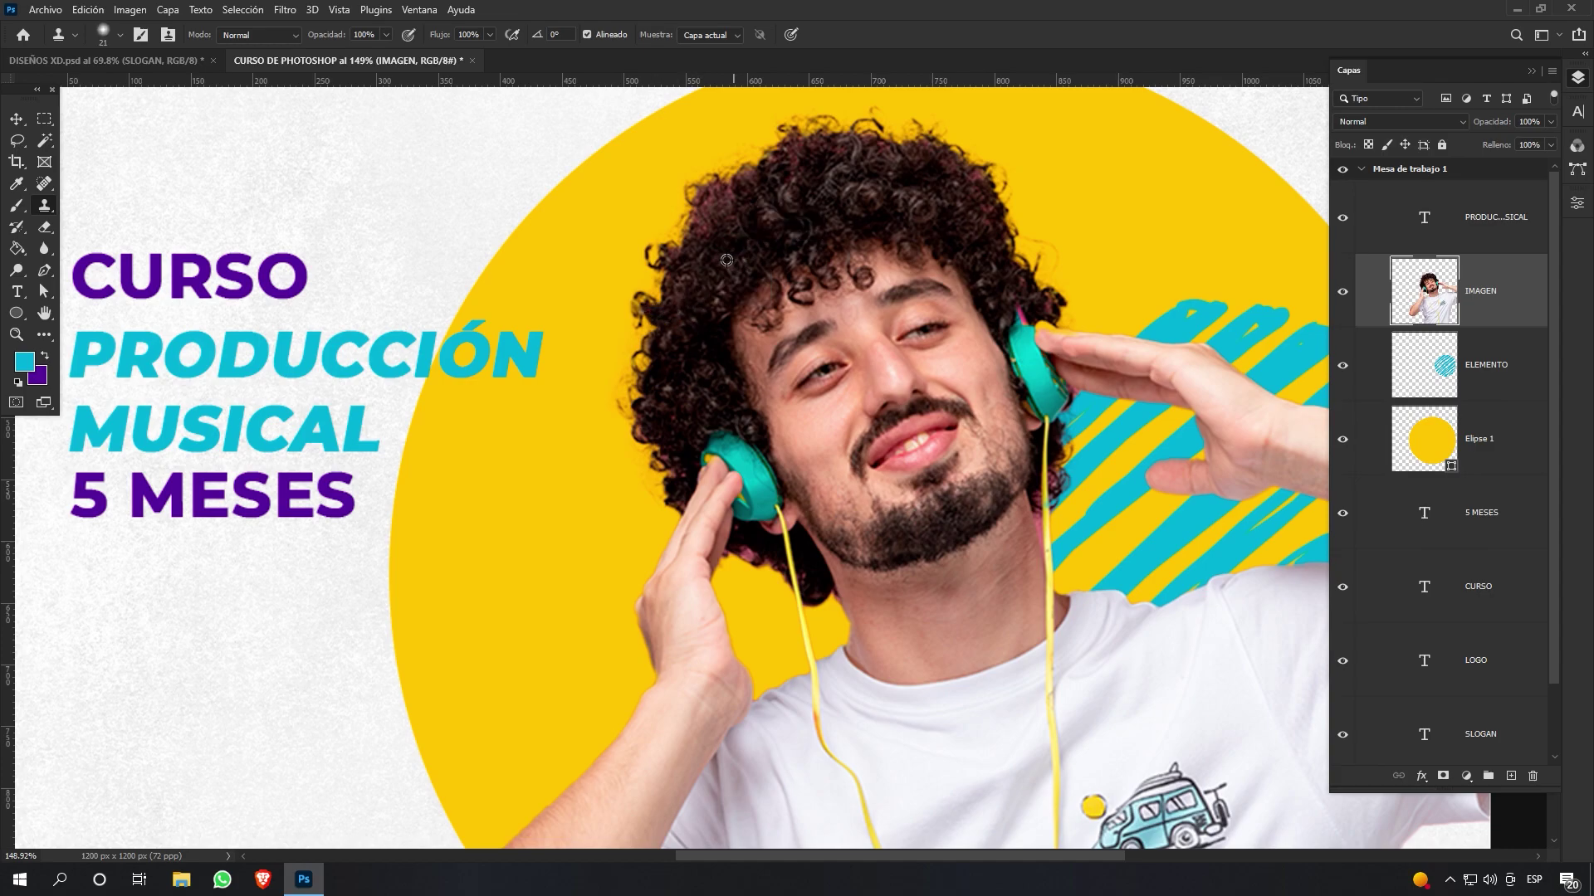
Clone dark curls over the remaining purple tints in the upper hair with a small soft brush, and fit the artboard in view
alt+click(724, 222)
mouse_move(701, 196)
mouse_down()
mouse_move(698, 231)
mouse_move(747, 209)
mouse_up()
alt+click(731, 221)
alt+right_click(759, 212)
alt+right_click(745, 202)
alt+click(782, 186)
mouse_move(804, 166)
mouse_down()
mouse_move(745, 180)
mouse_move(788, 159)
mouse_up()
alt+right_click(749, 217)
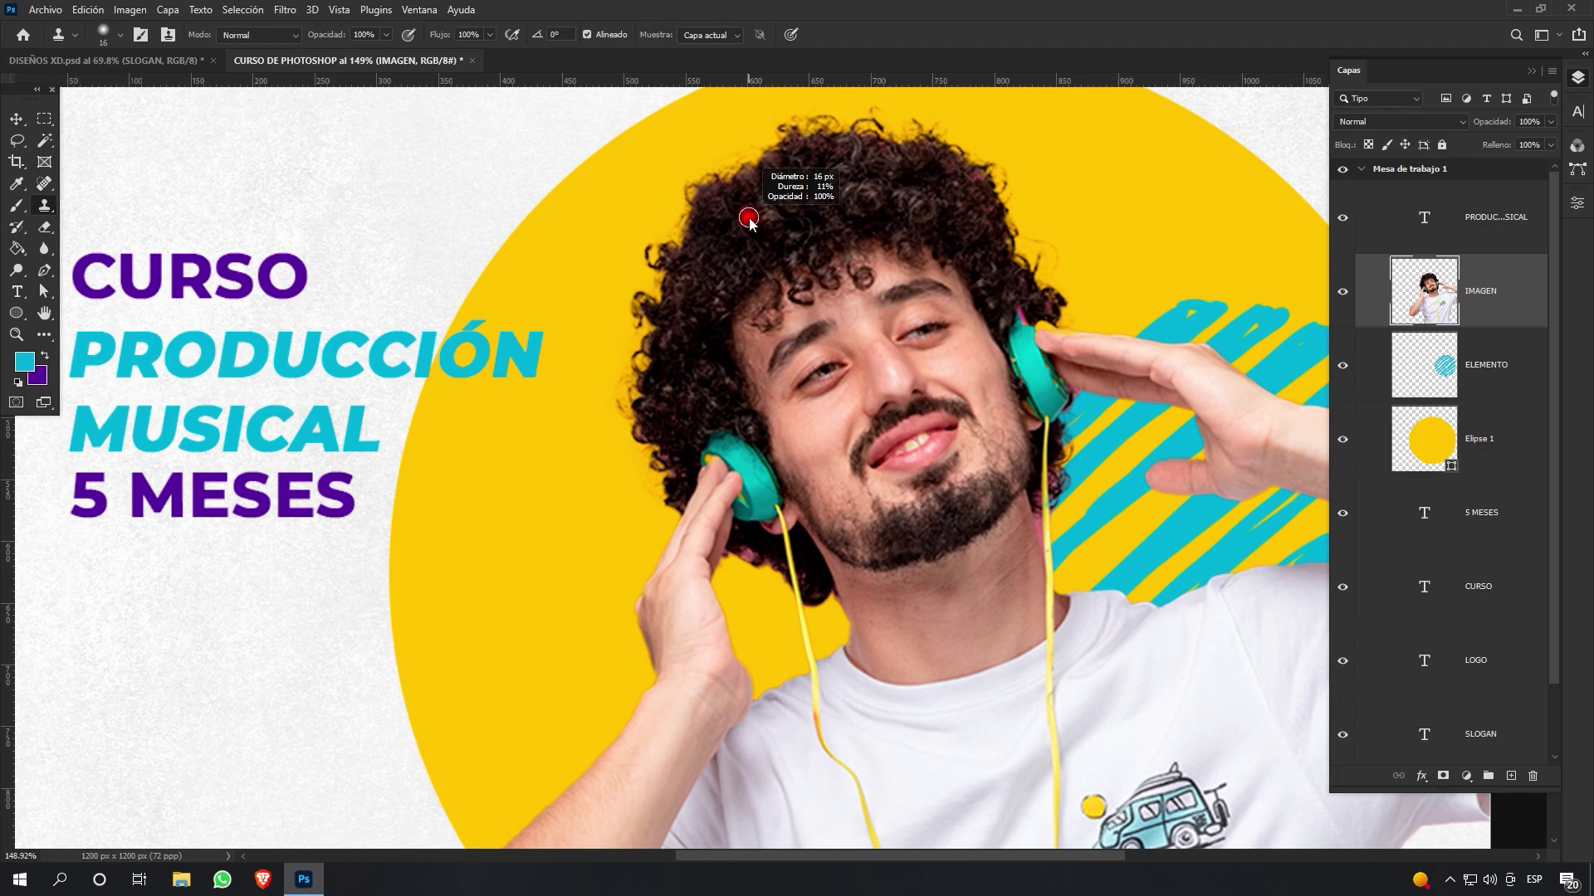
alt+click(790, 181)
drag(767, 217, 777, 220)
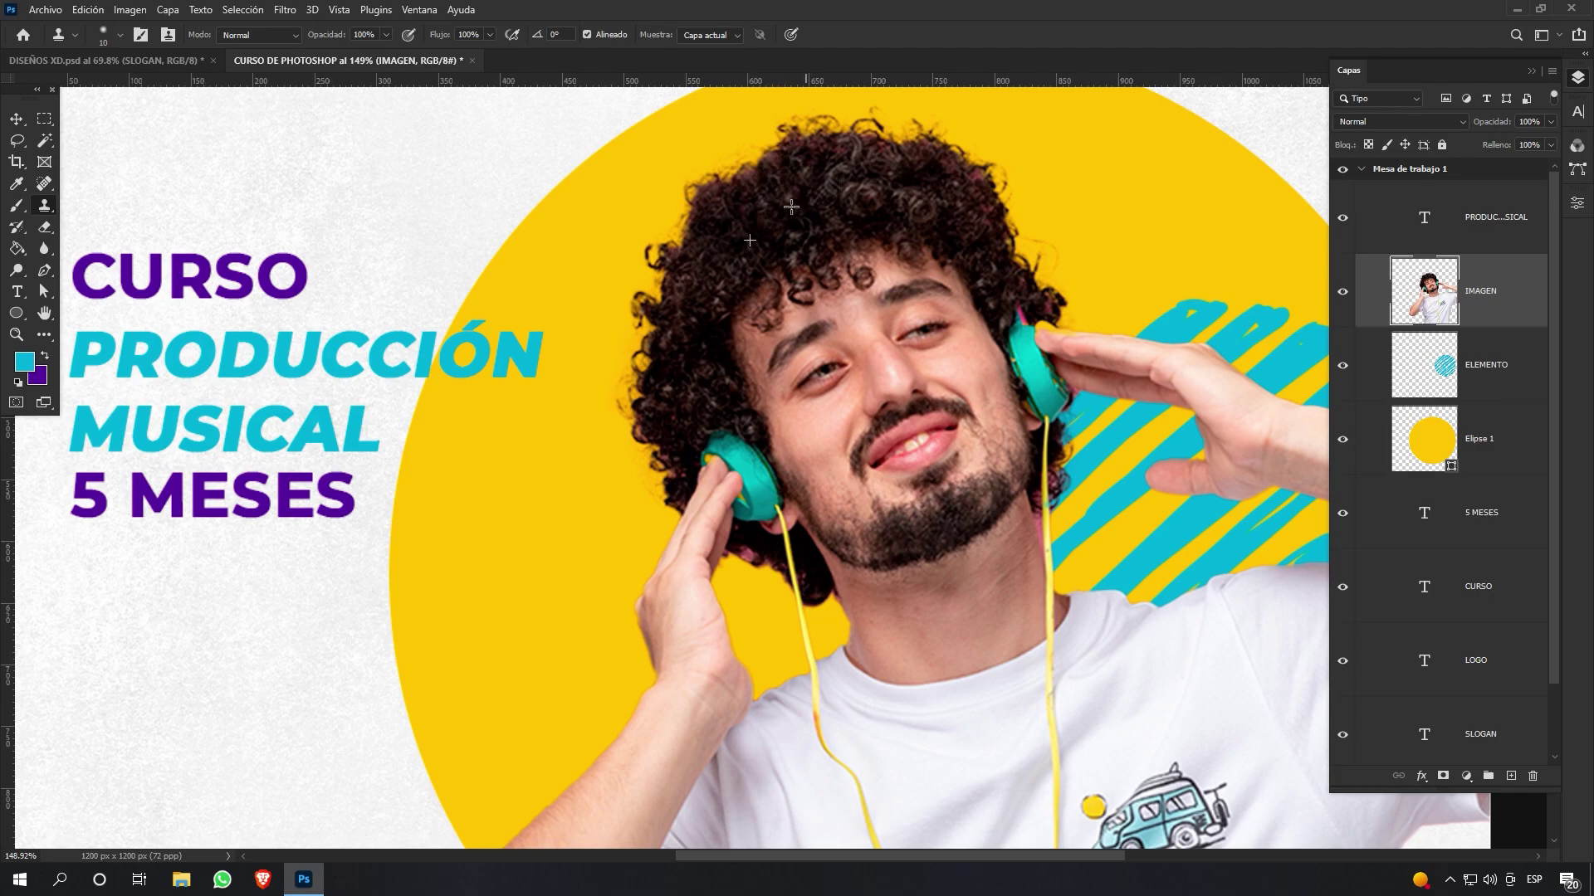
alt+right_click(810, 170)
alt+right_click(750, 554)
click(23, 335)
click(578, 37)
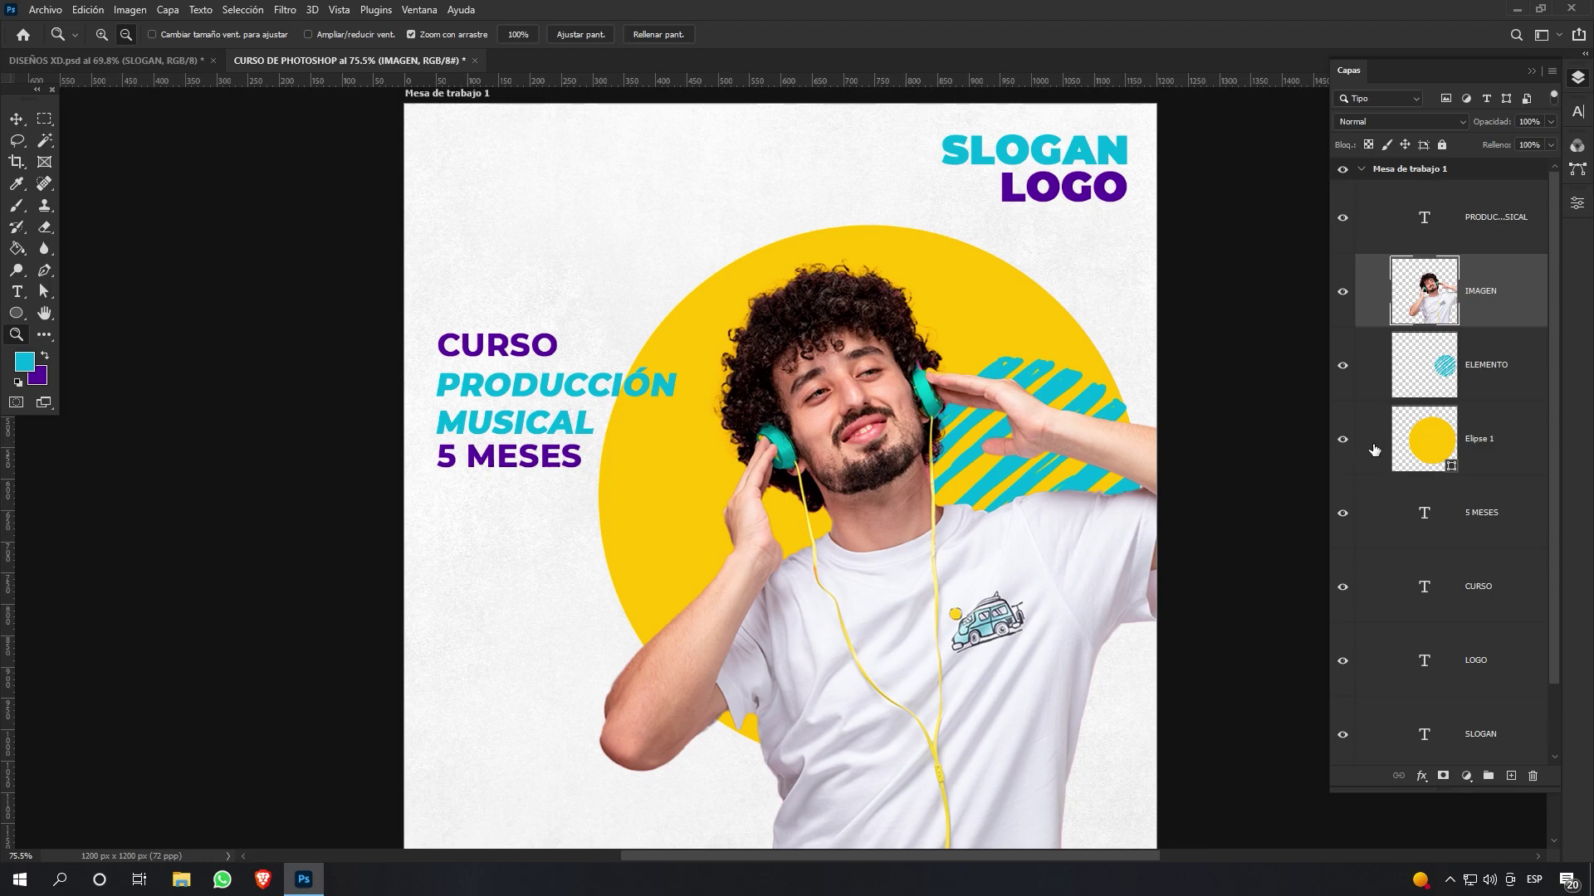
scroll(1458, 211, down, 3)
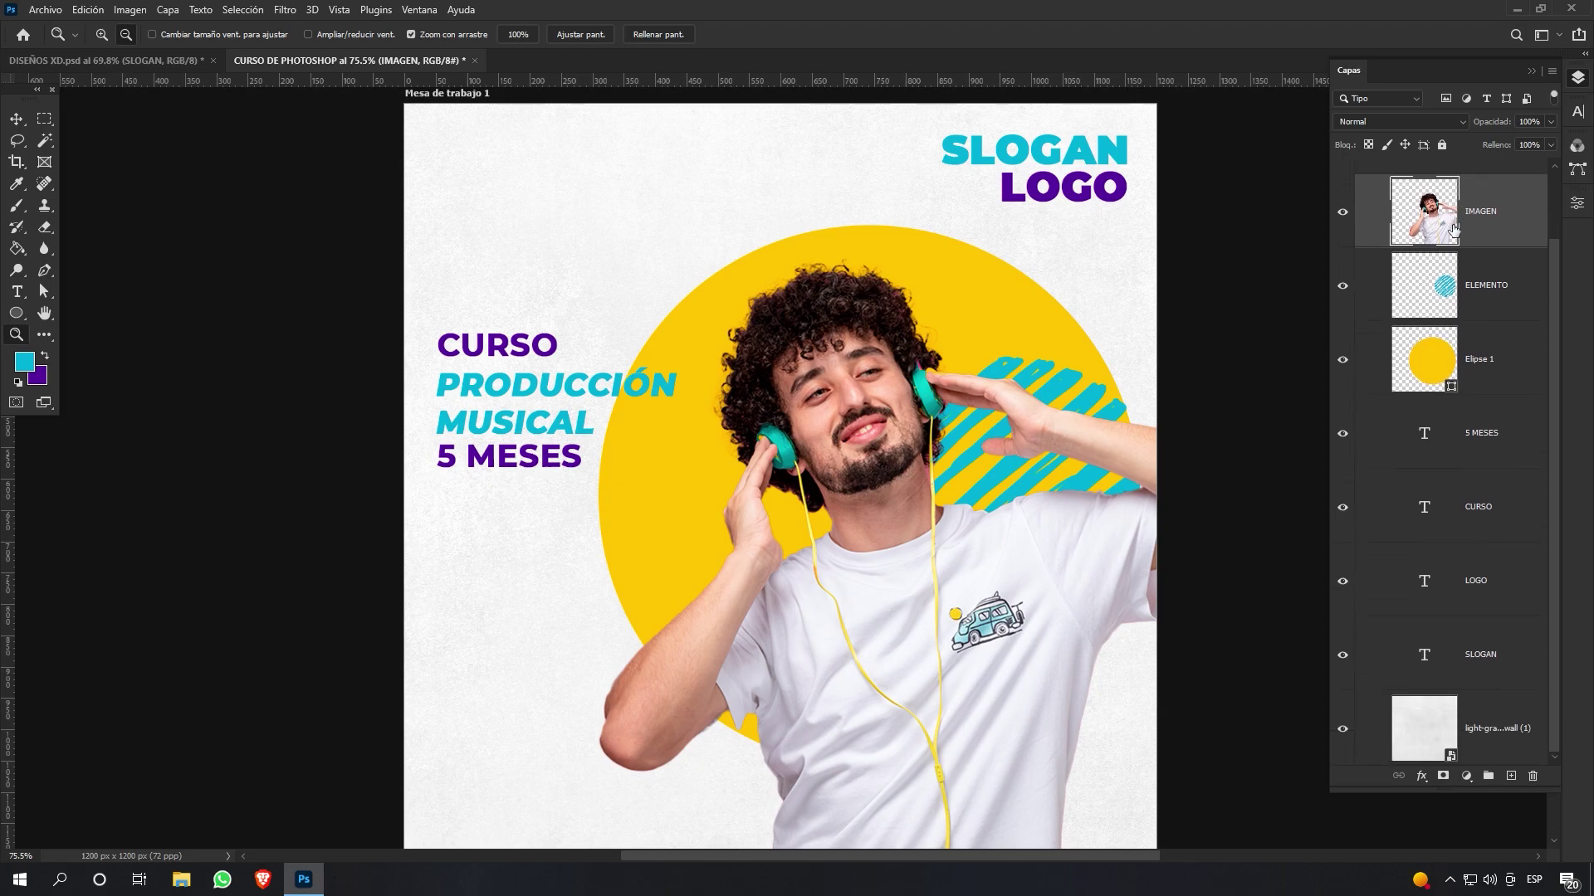
click(1505, 730)
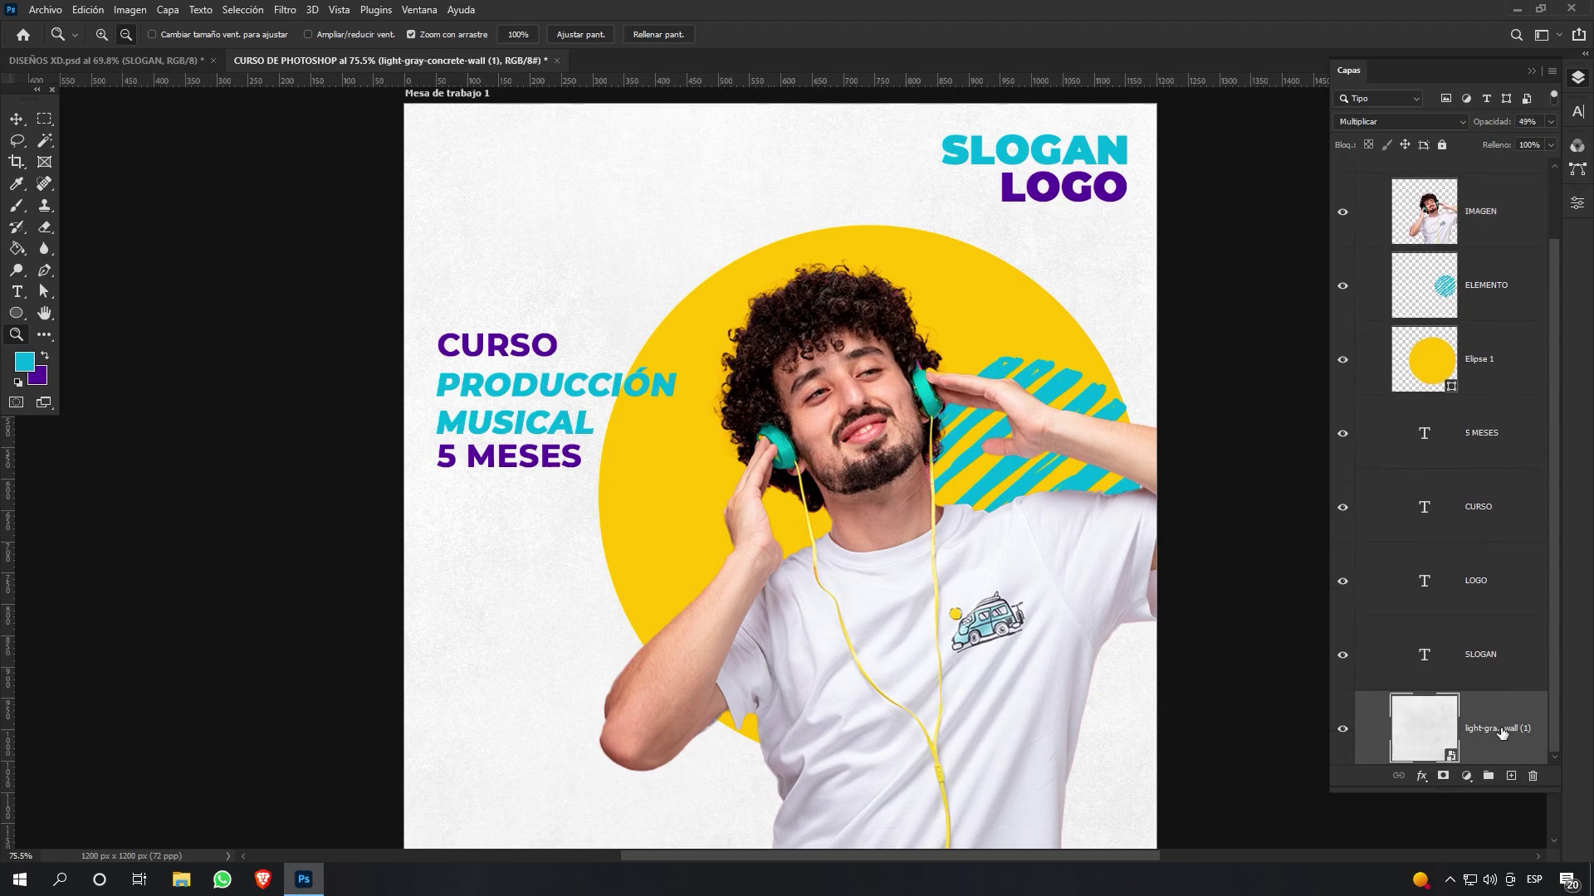
scroll(1507, 545, up, 2)
click(1502, 213)
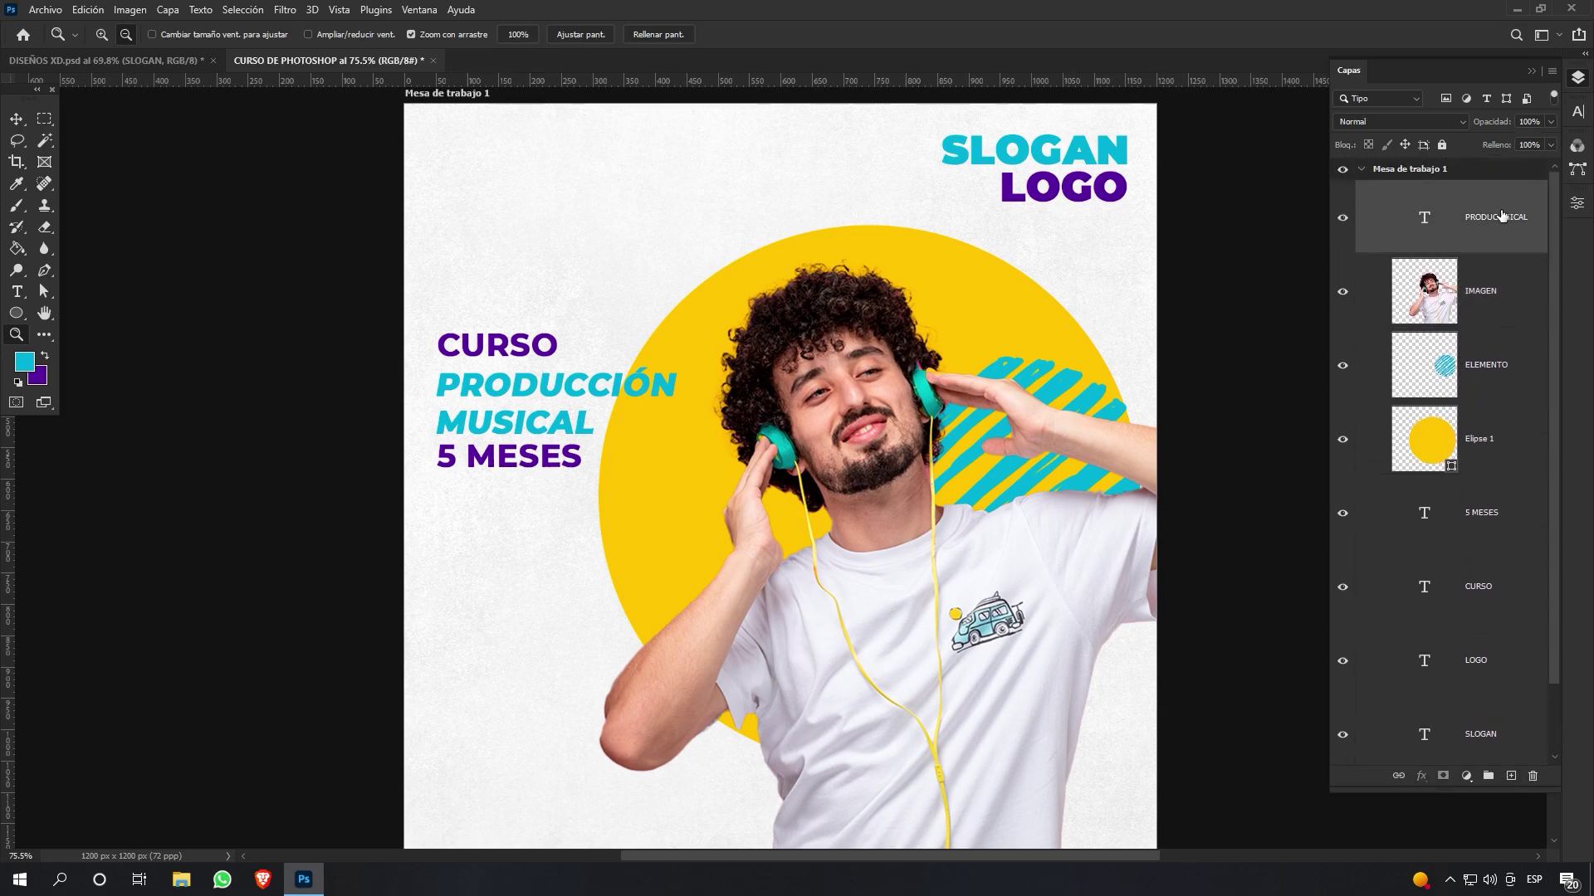
scroll(1502, 249, down, 2)
shift+click(1507, 661)
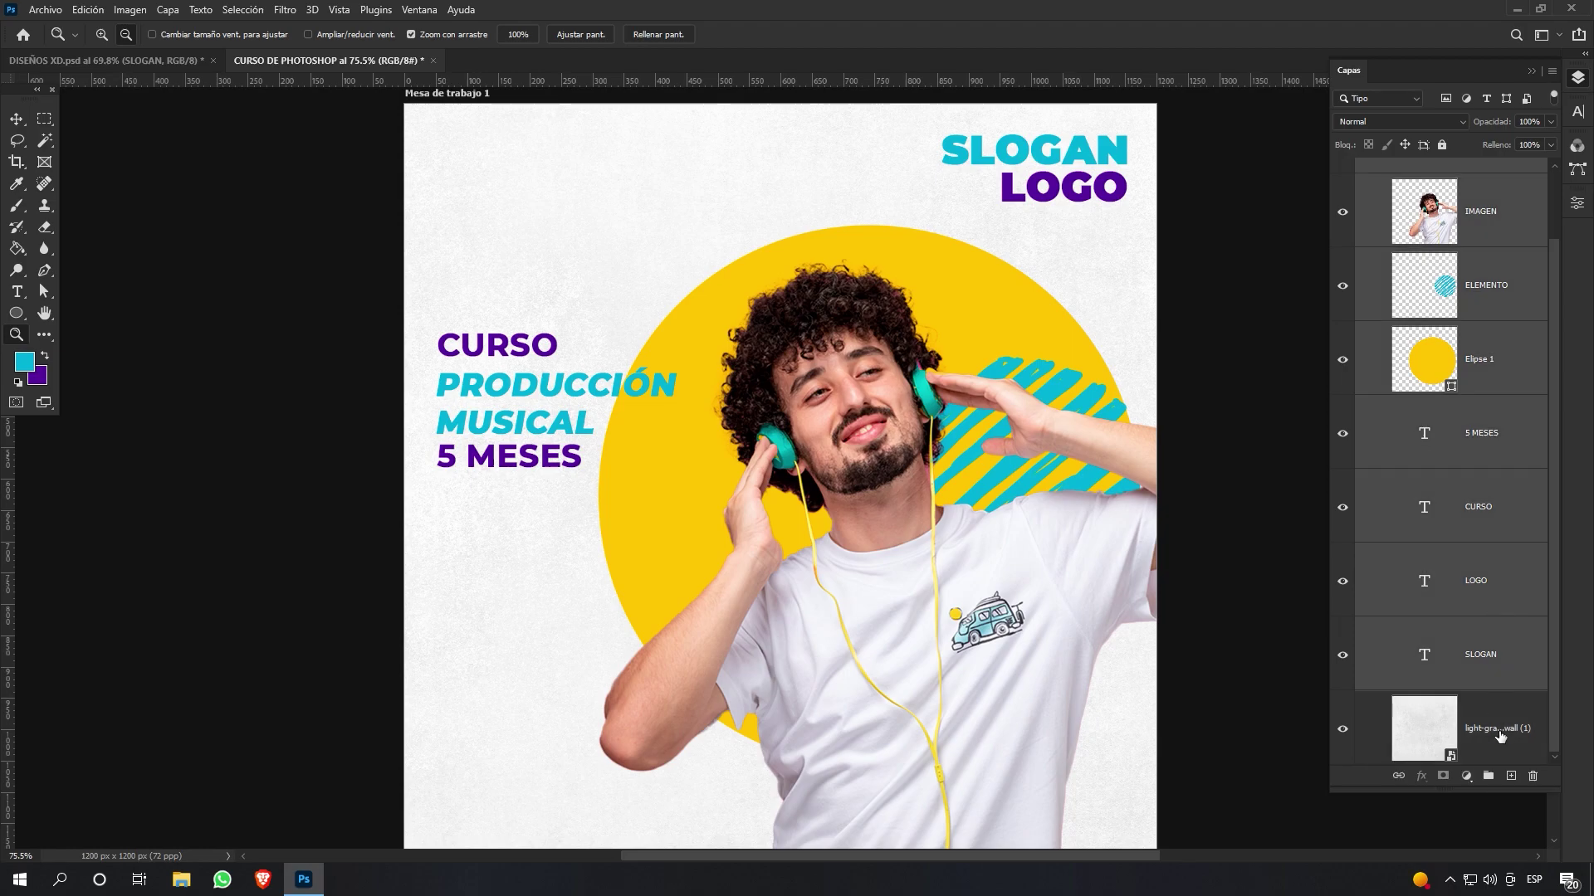
click(1499, 735)
shift+click(1506, 217)
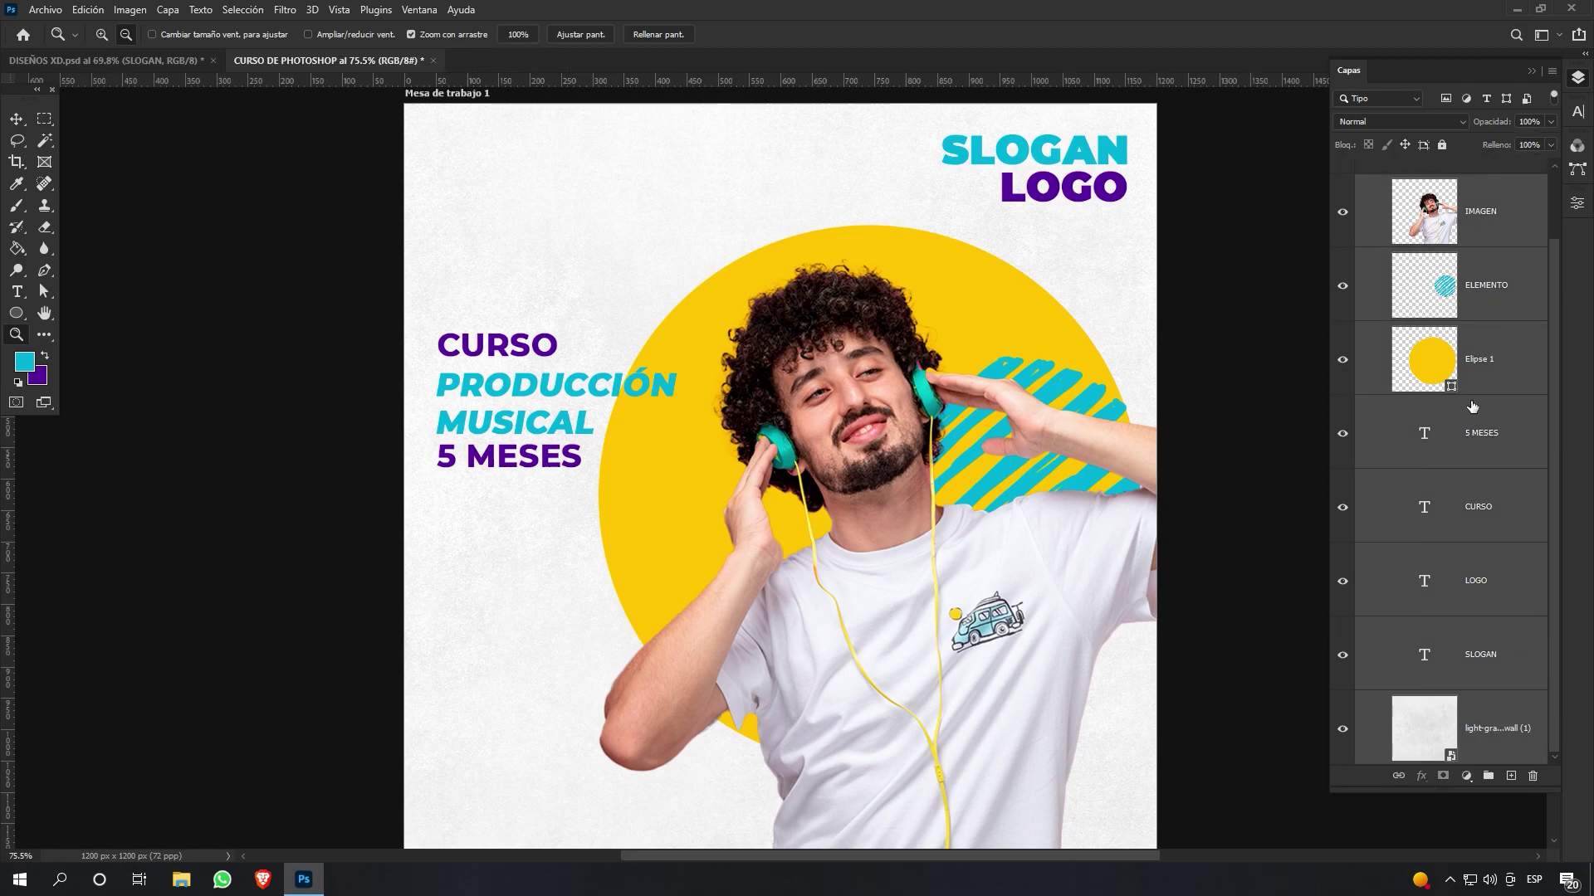
scroll(1473, 407, up, 2)
click(1498, 220)
scroll(1495, 398, down, 2)
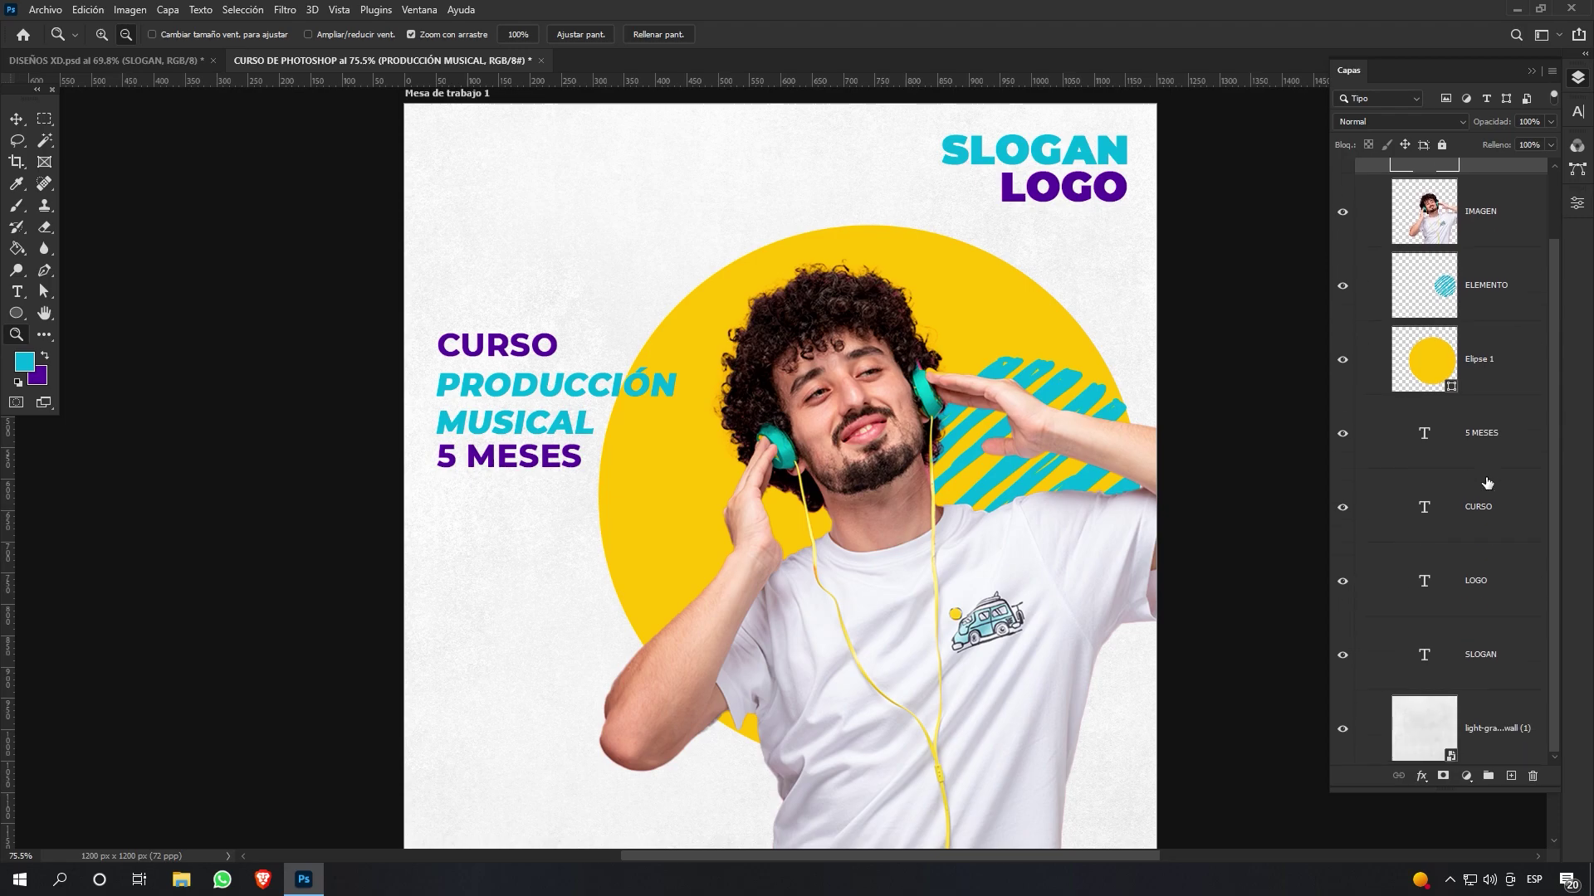
Group all the artboard's layers, from the PRODUCCIÓN MUSICAL text down to the concrete wall background
click(1517, 740)
click(1517, 739)
key(4)
key(9)
scroll(1519, 514, up, 2)
shift+click(1505, 241)
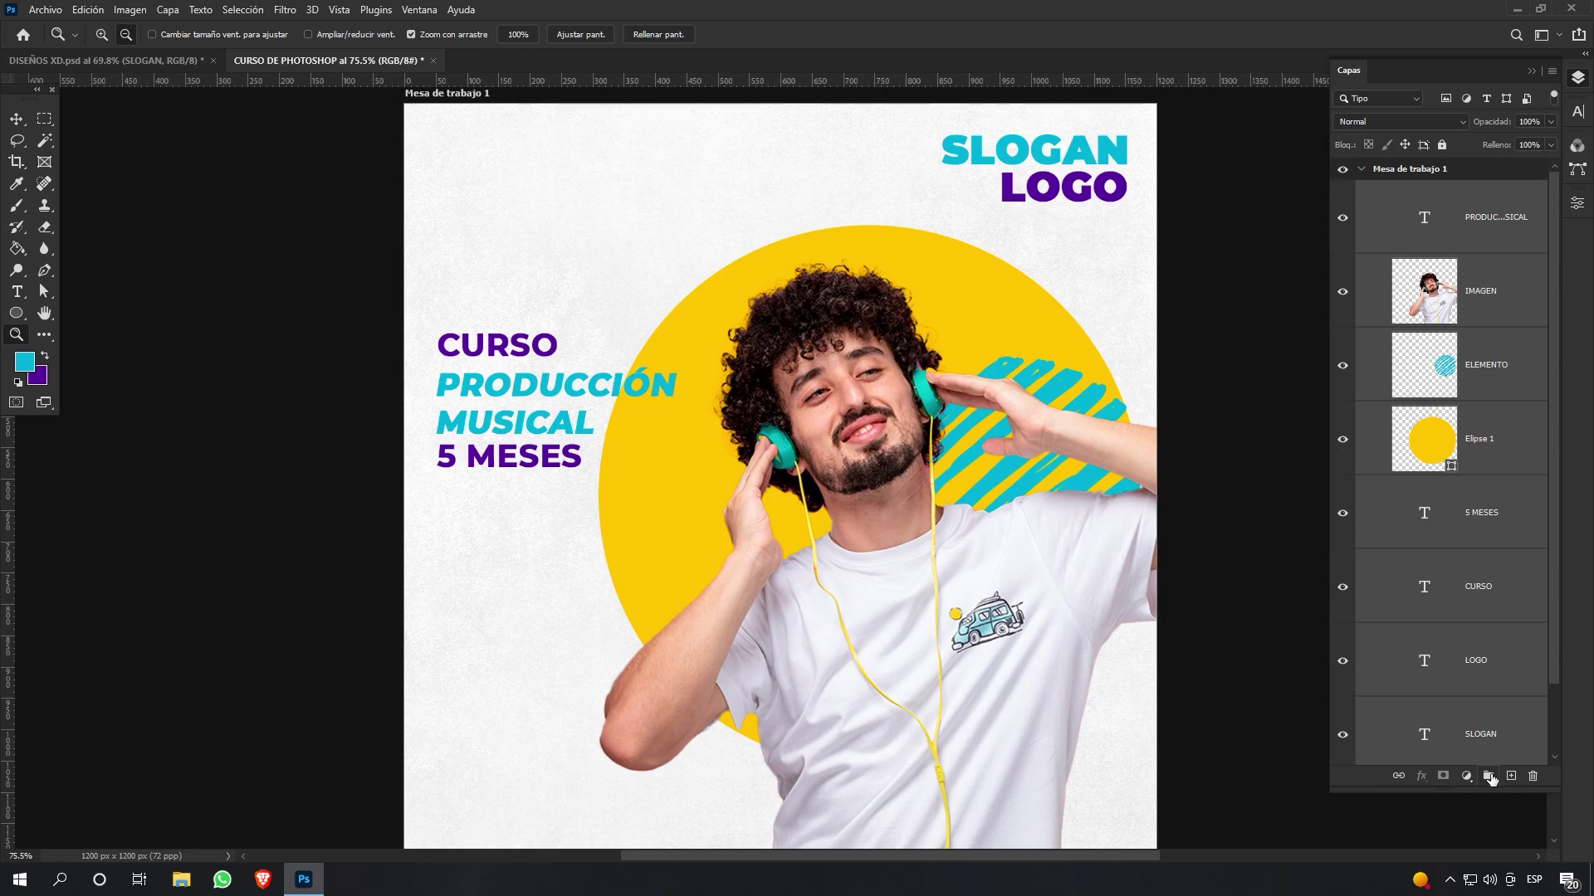
click(1489, 776)
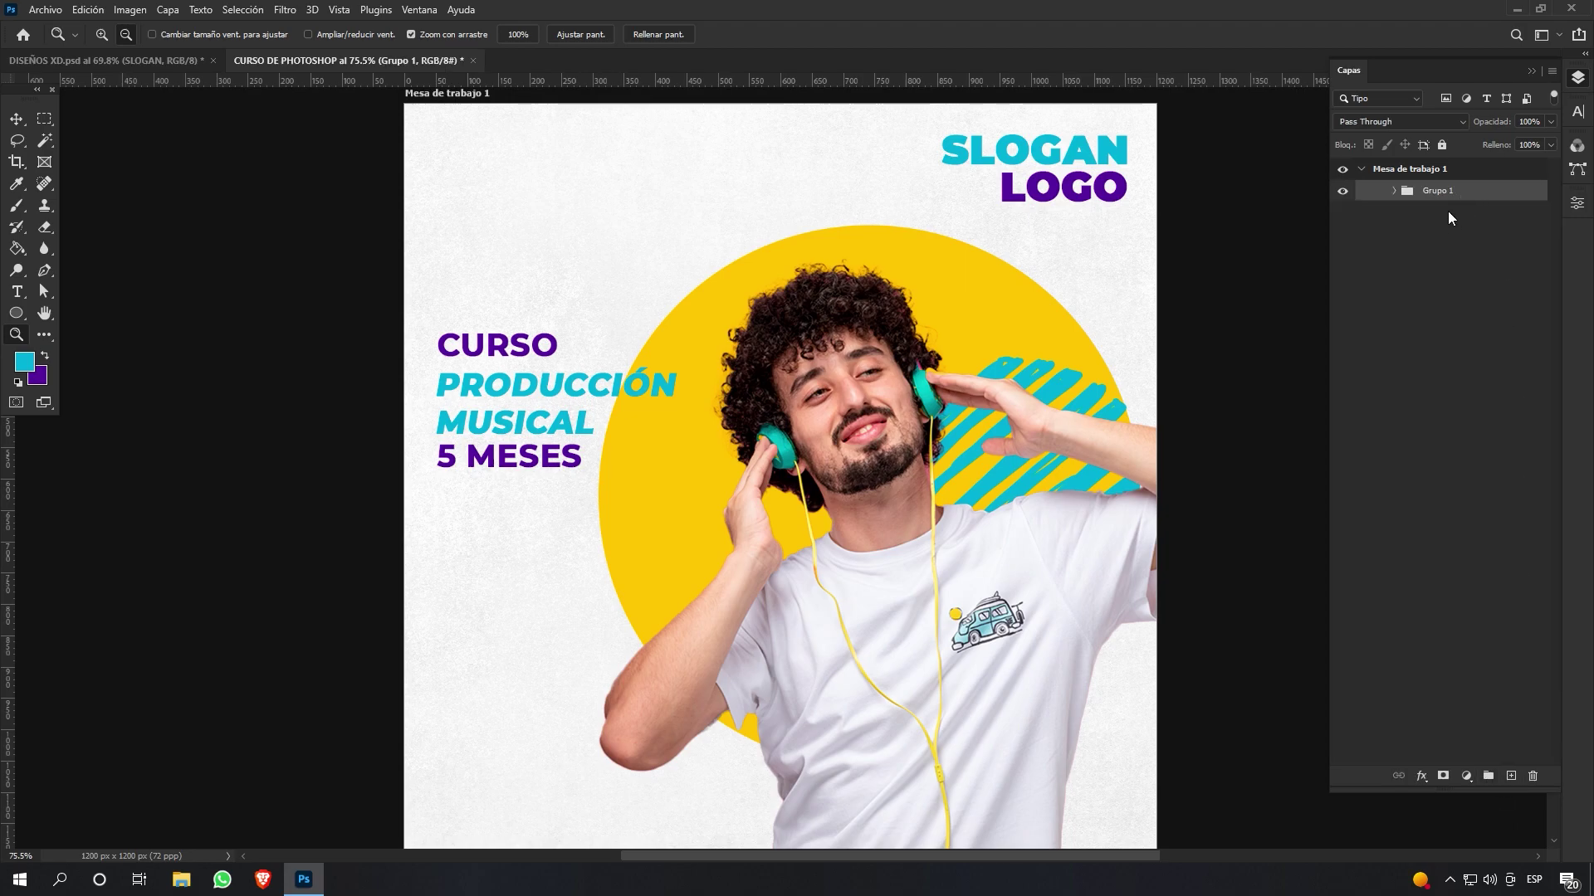
Rename the new layer group as DISEÑO CURSO
double_click(1436, 190)
click(1393, 191)
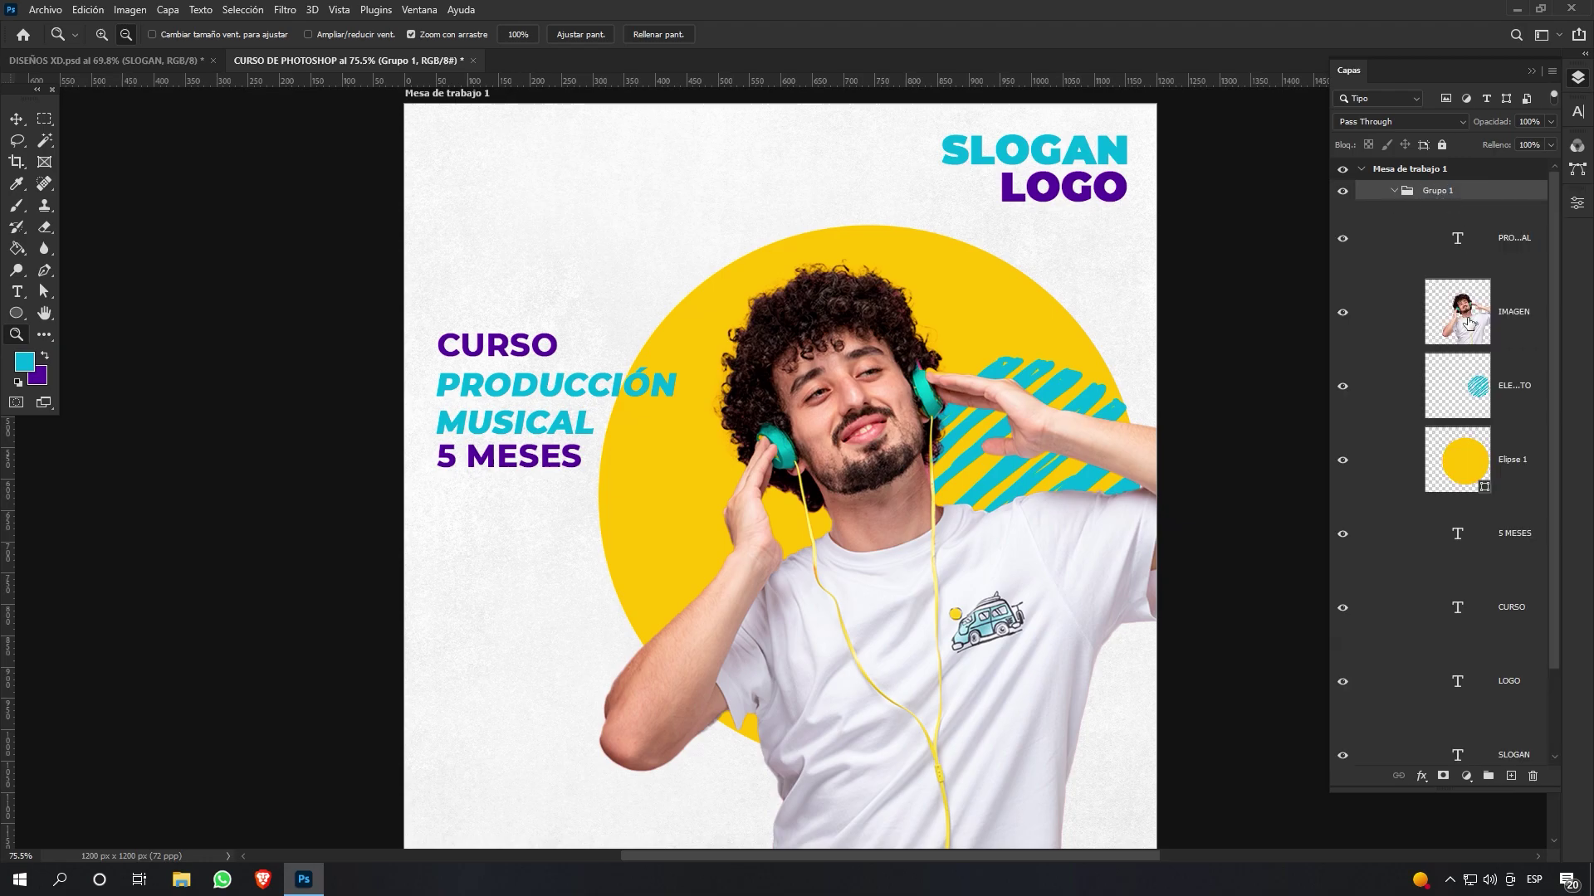
scroll(1450, 436, down, 2)
scroll(1454, 460, up, 2)
click(1394, 191)
double_click(1441, 190)
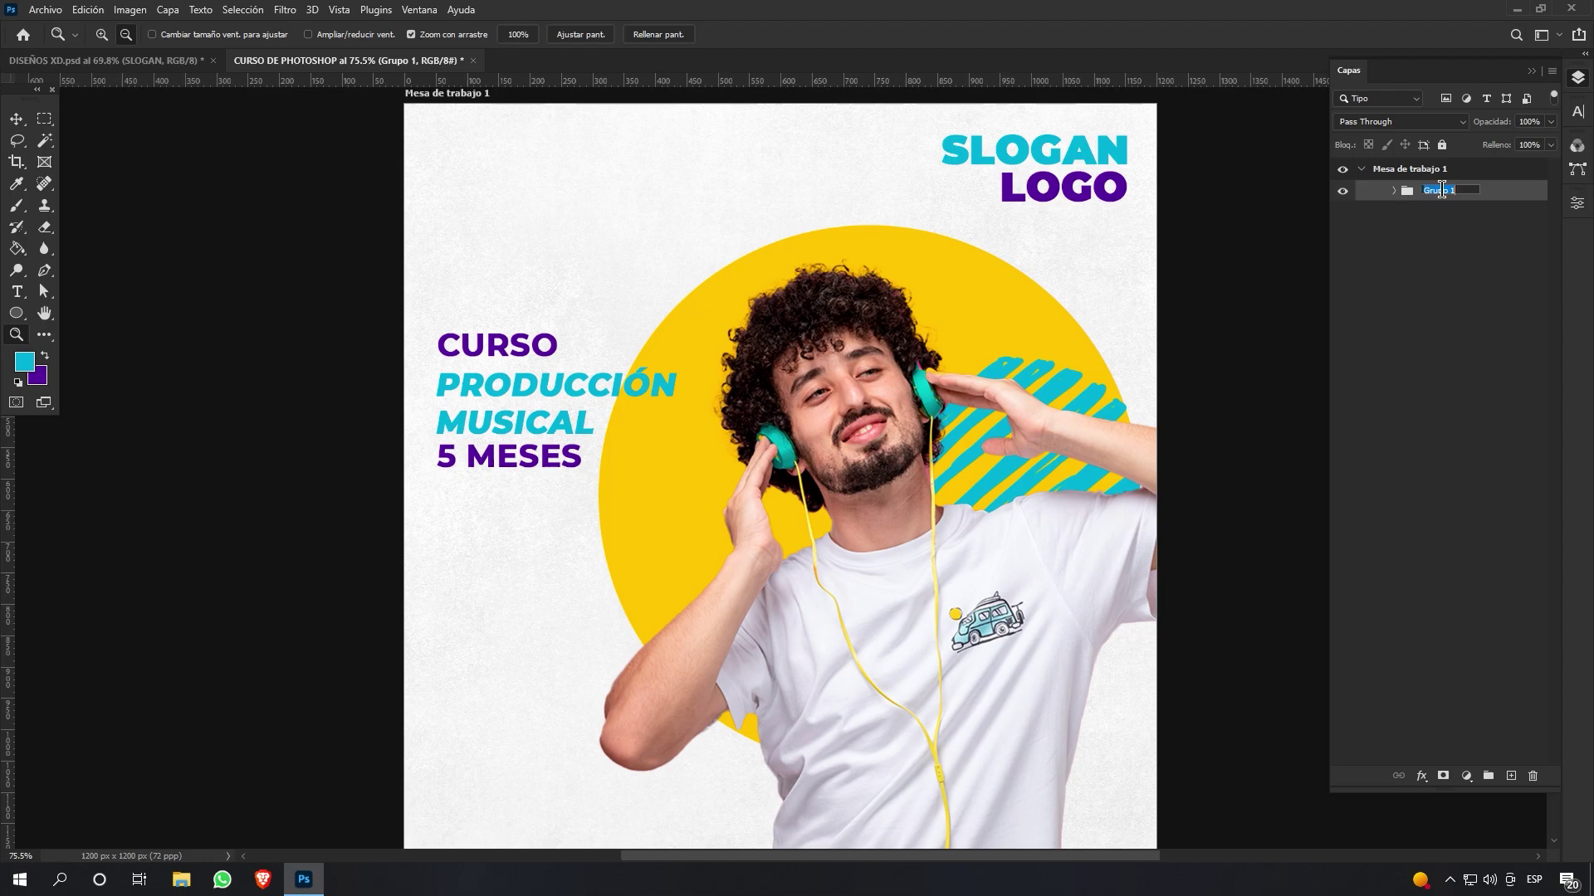
text(DISEÑO CURSO)
key(Return)
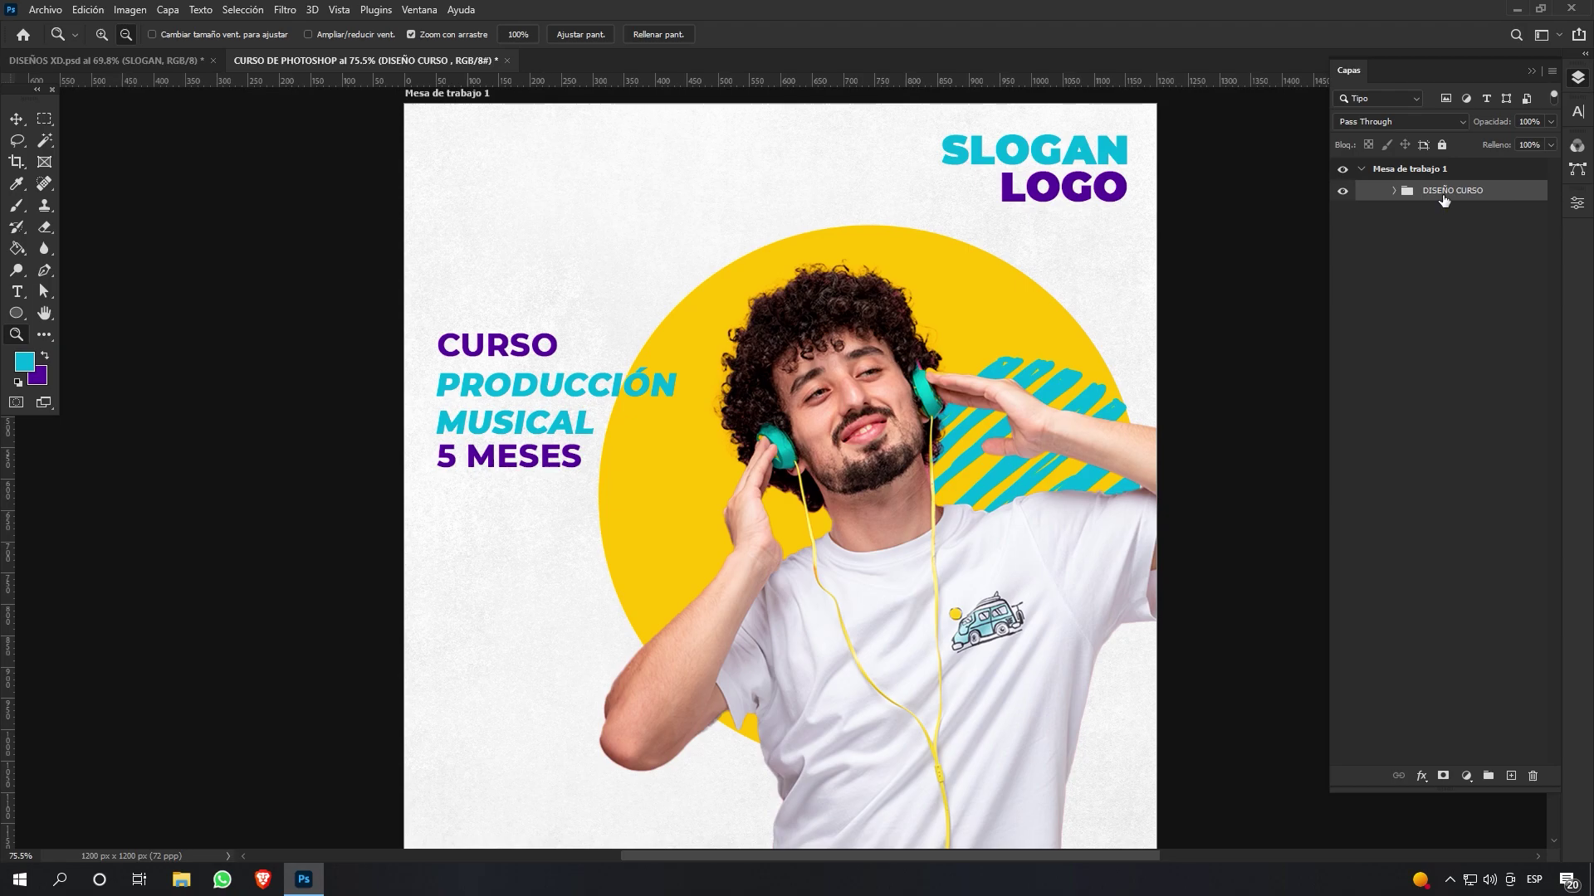
Merge a duplicate of the DISEÑO CURSO group into a single layer, keeping the original group hidden
key(ctrl+j)
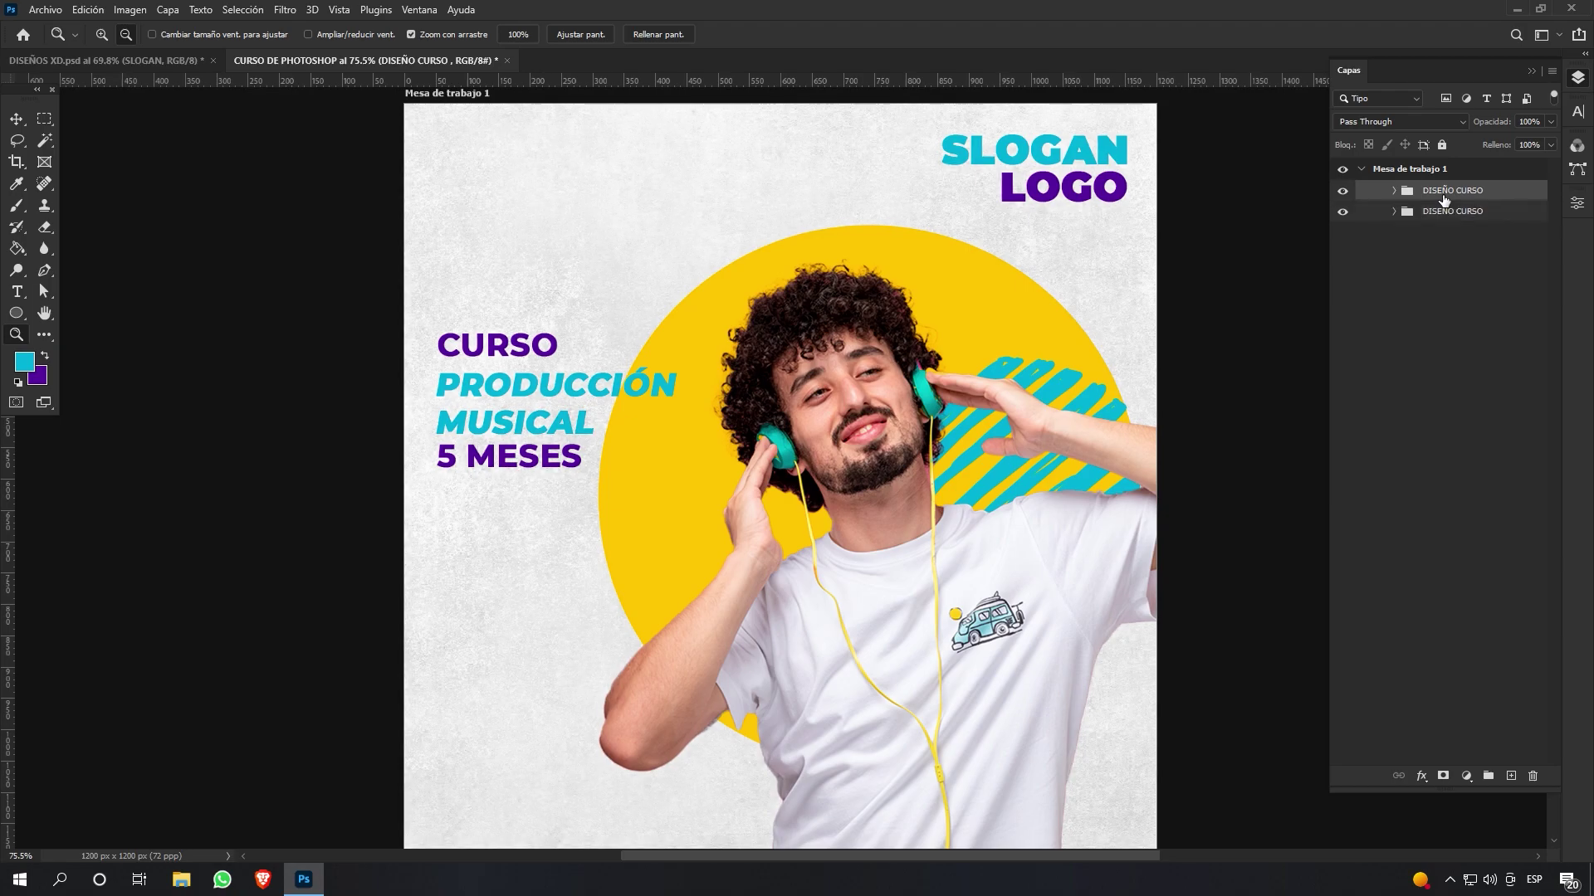
click(1342, 211)
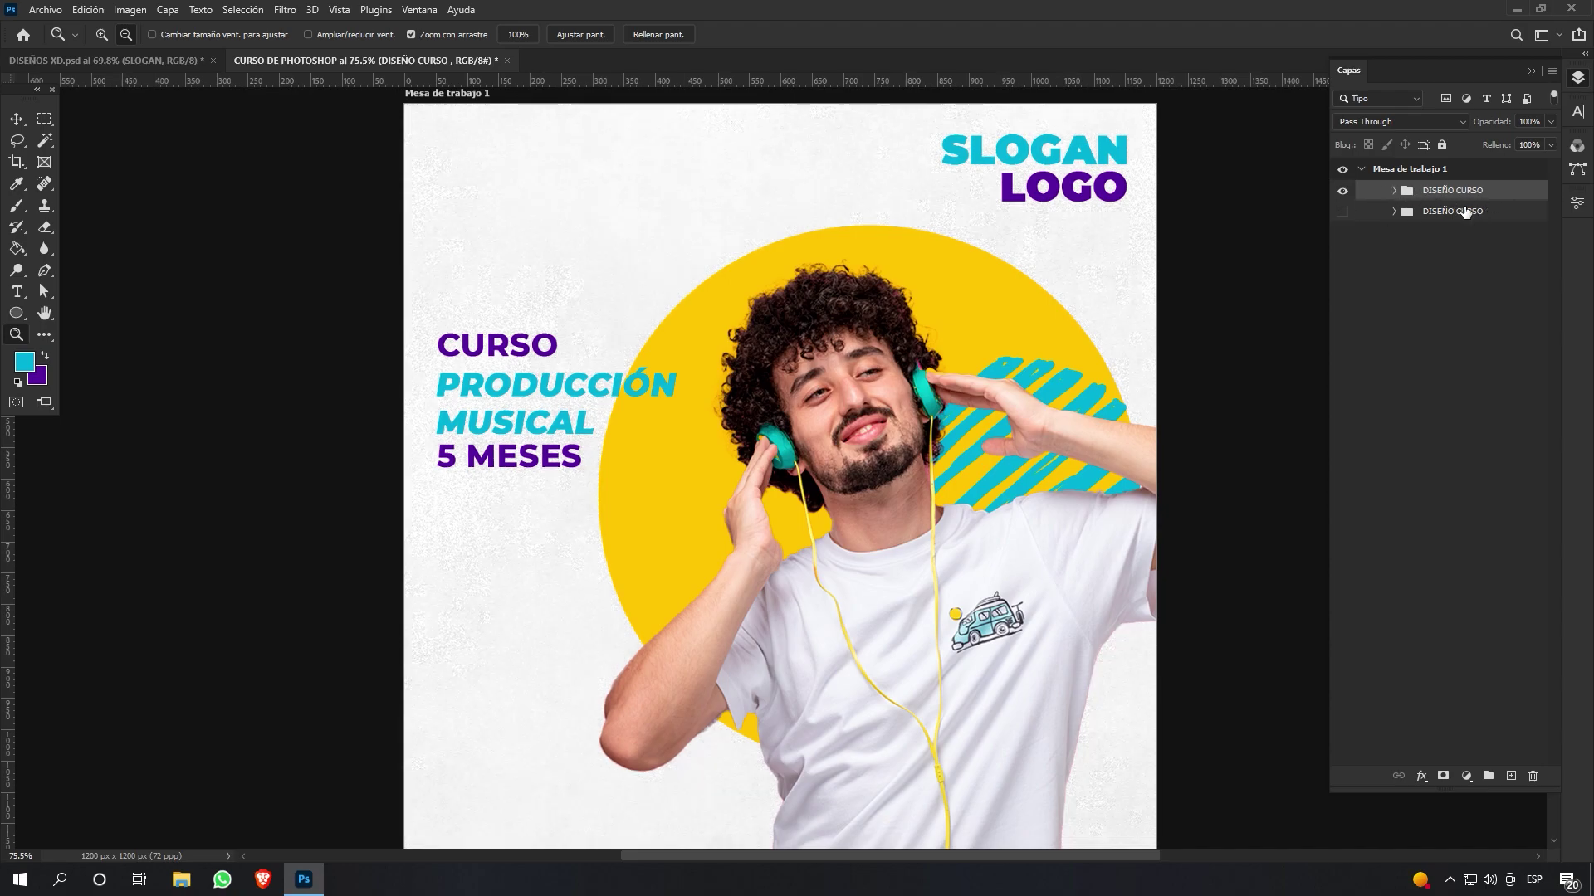
key(ctrl+e)
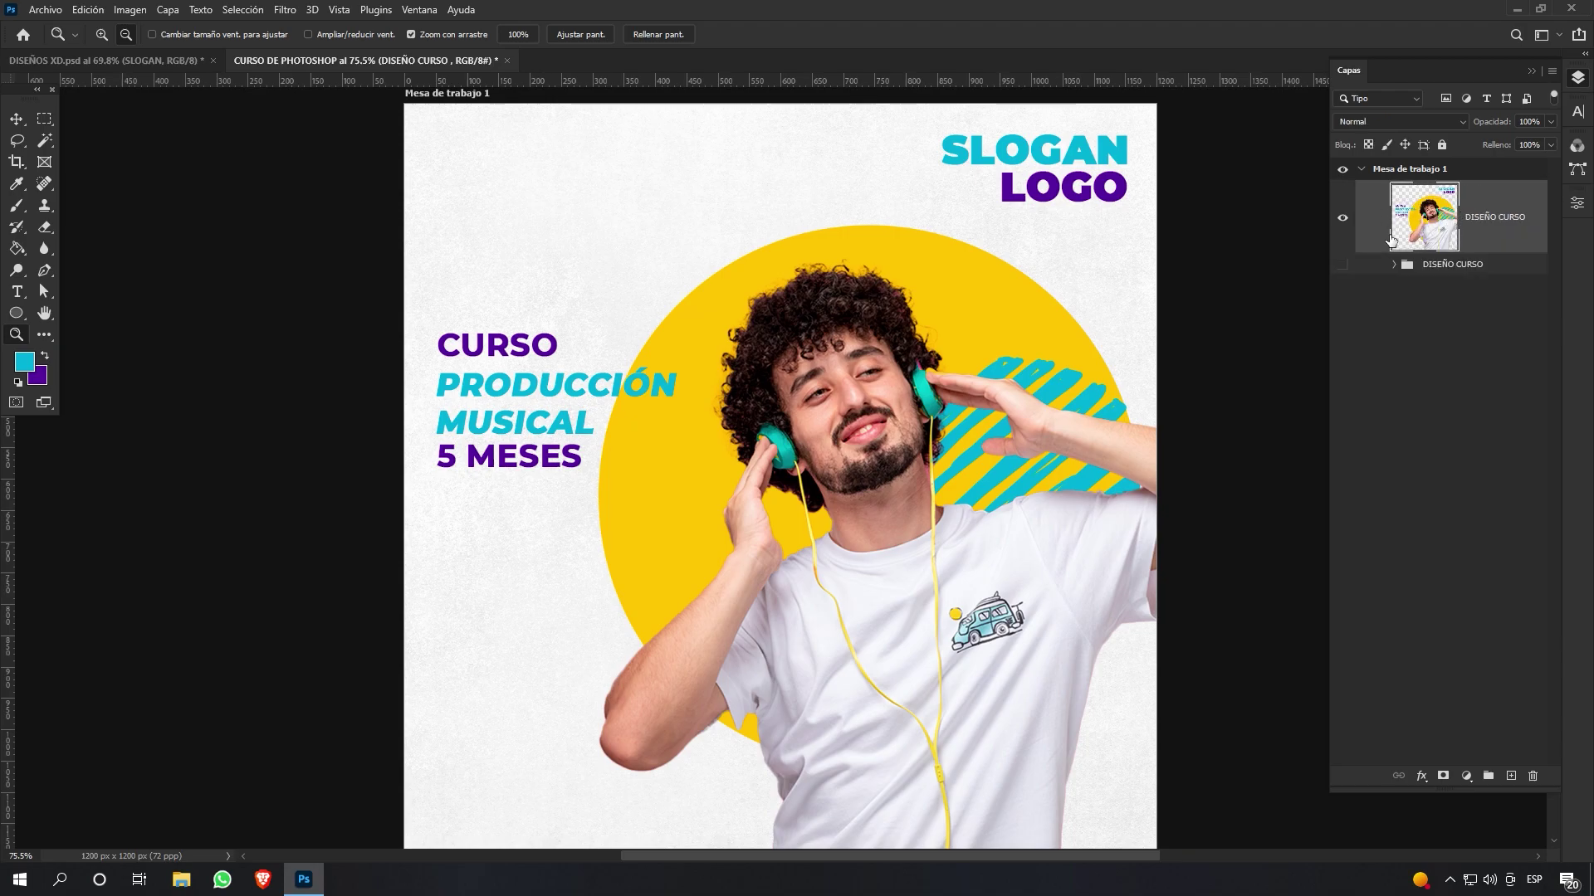
Compare the merged DISEÑO CURSO layer with the original group by switching their visibility on and off
click(1343, 265)
click(1343, 221)
click(1343, 221)
click(1343, 221)
click(1343, 221)
click(1343, 221)
click(1343, 221)
click(1343, 221)
click(1343, 221)
Move the merged DISEÑO CURSO layer slightly up and to the left, and align it back to the artboard's centre
key(v)
drag(629, 372, 694, 292)
key(ctrl+a)
click(376, 34)
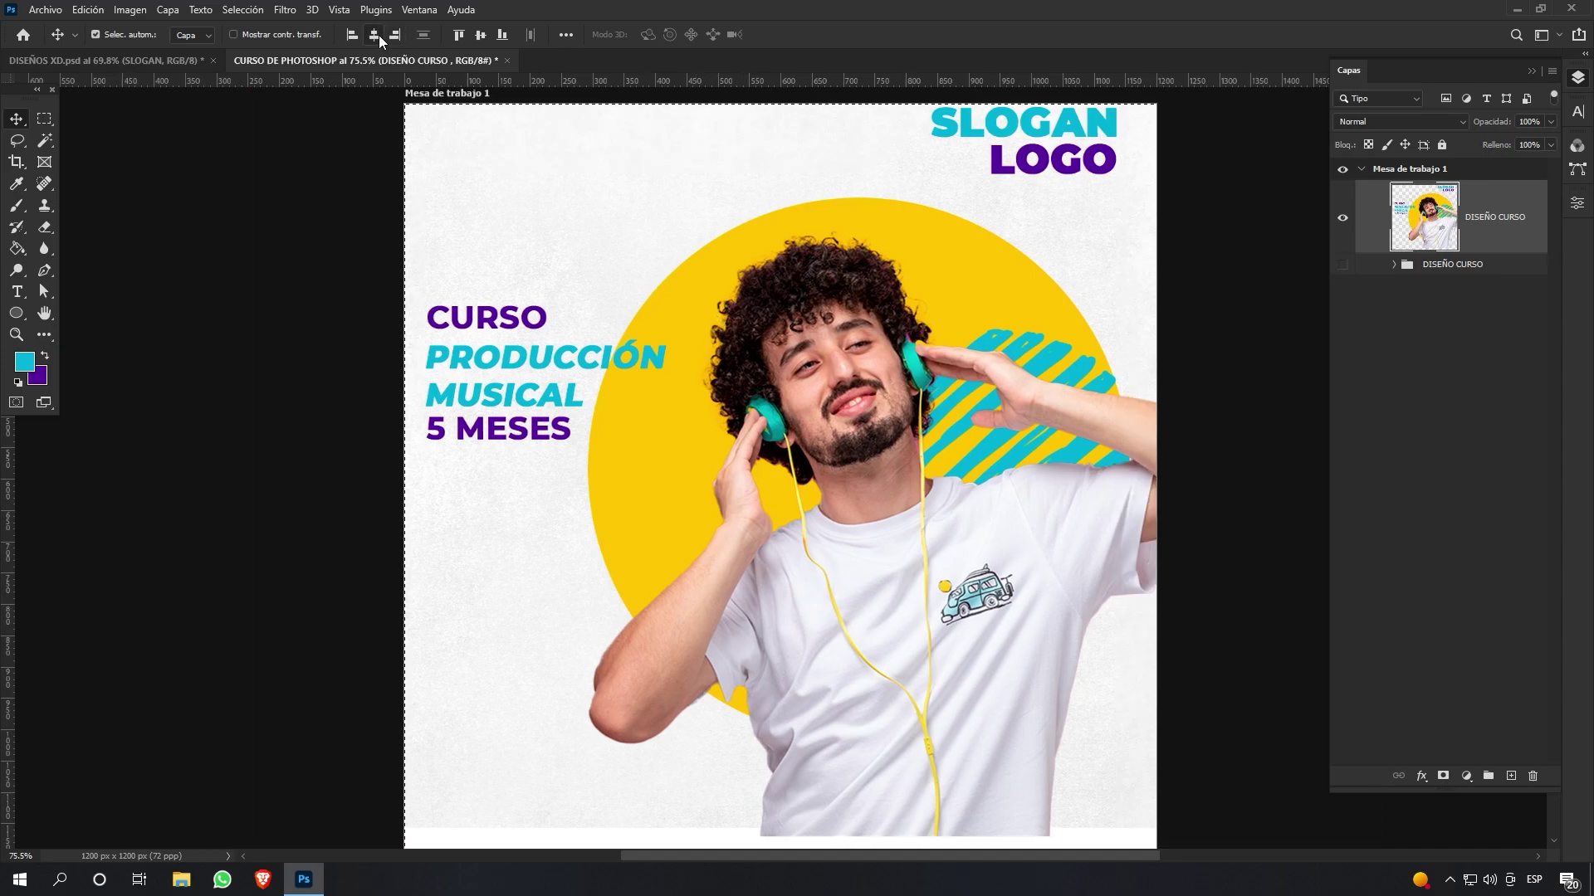
key(ctrl+d)
Switch visibility from the merged layer back to the DISEÑO CURSO group and expand the group to review its layers
click(1342, 218)
click(1342, 265)
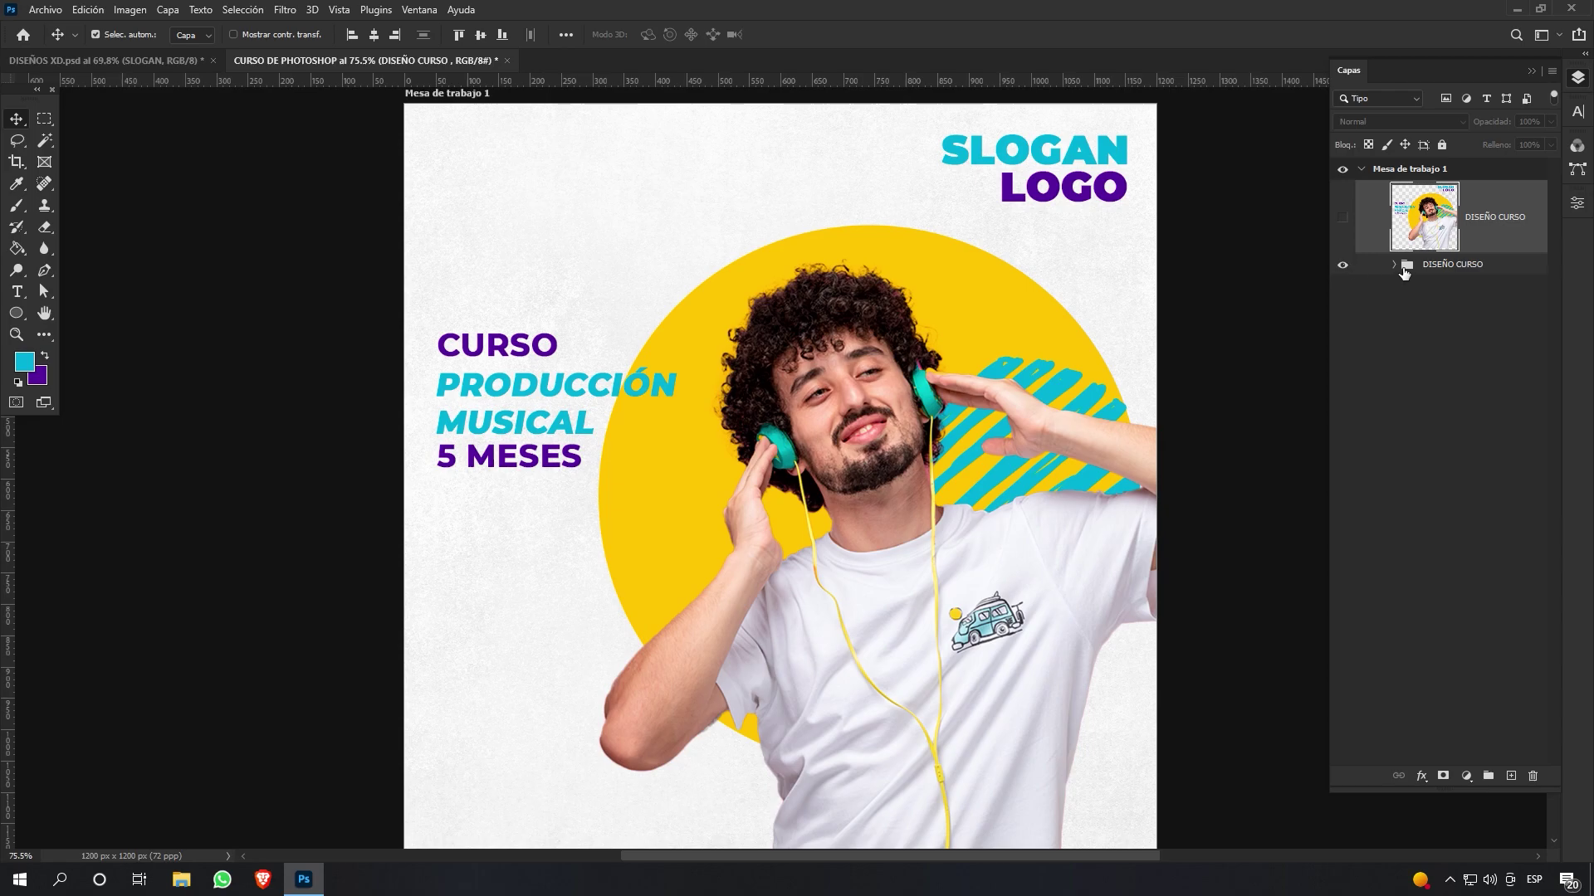
click(1394, 265)
scroll(1417, 348, down, 3)
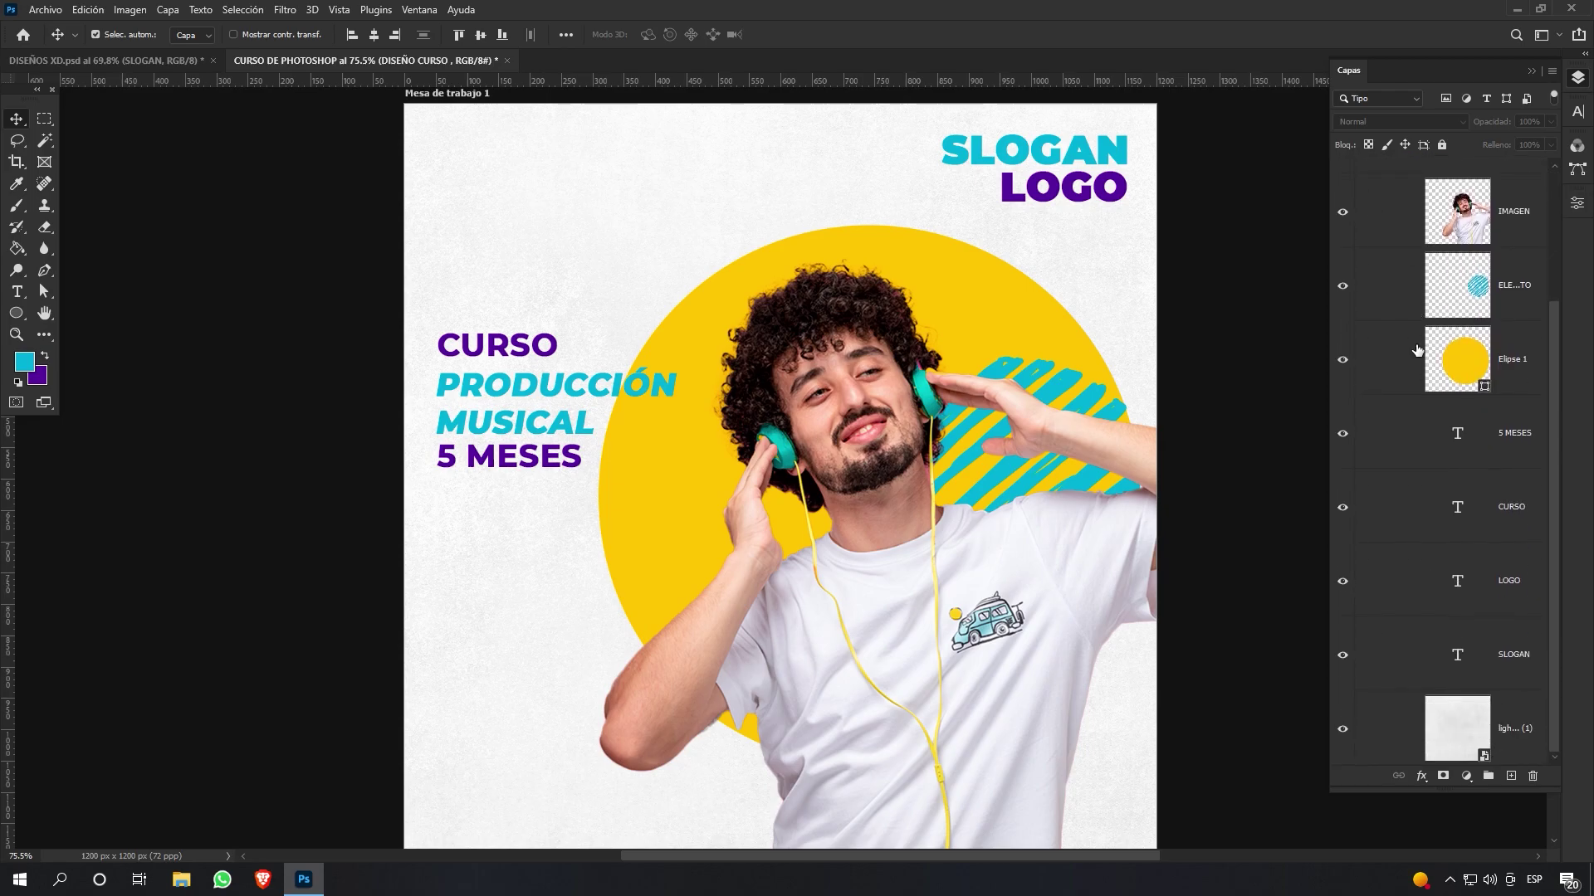
scroll(1417, 349, up, 3)
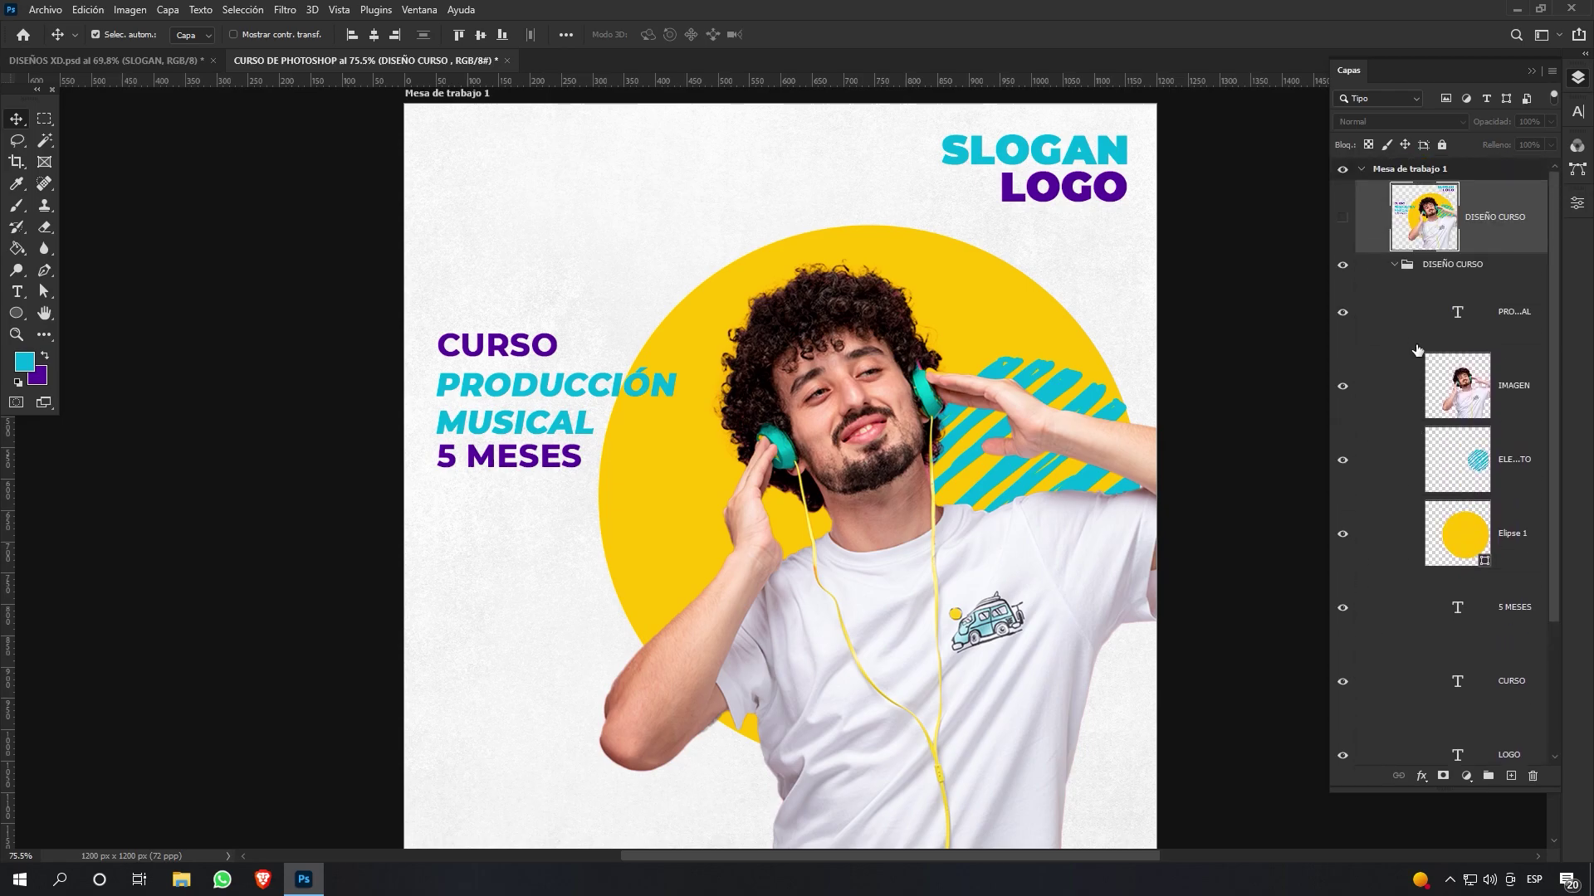